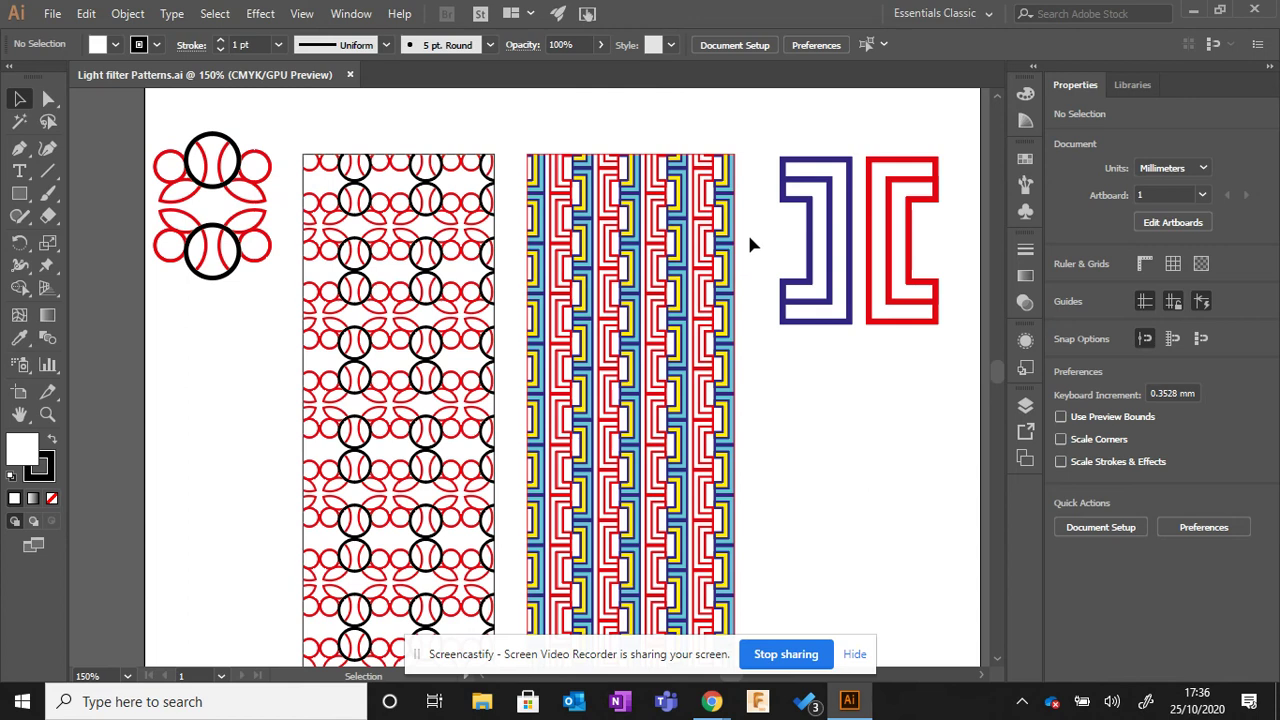
left_click(852, 655)
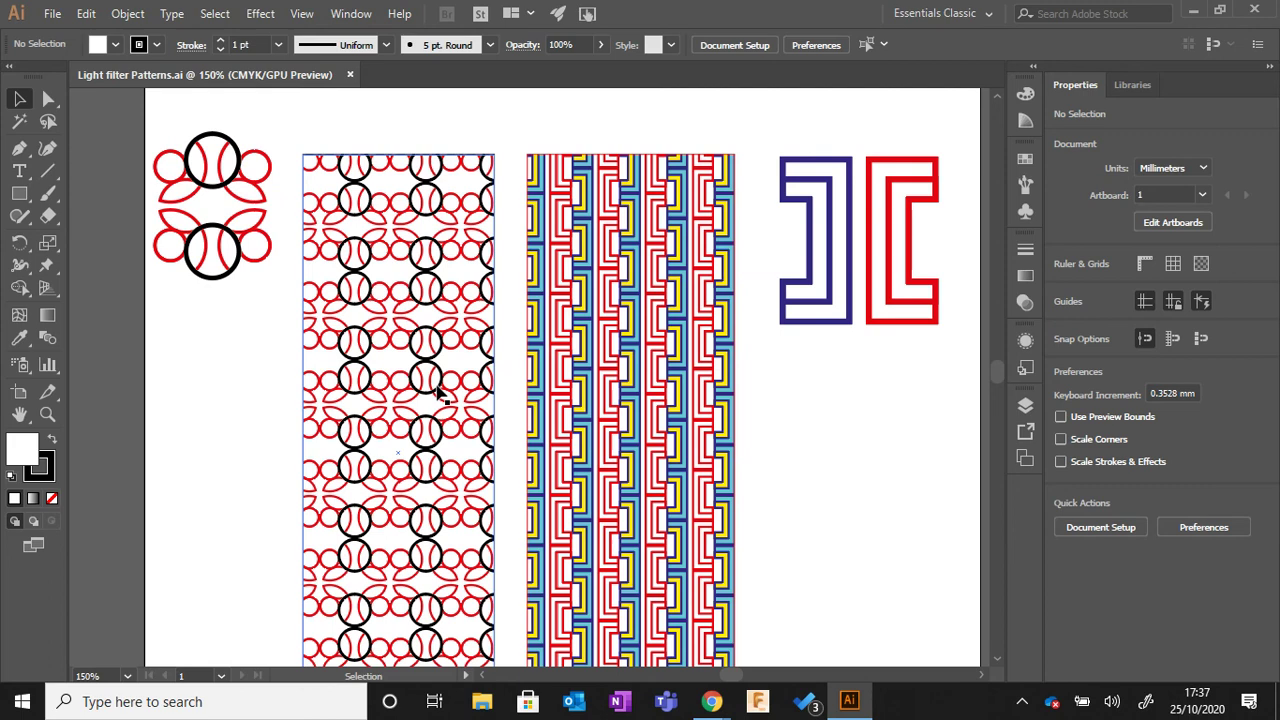
scroll(572, 405, "down", 1)
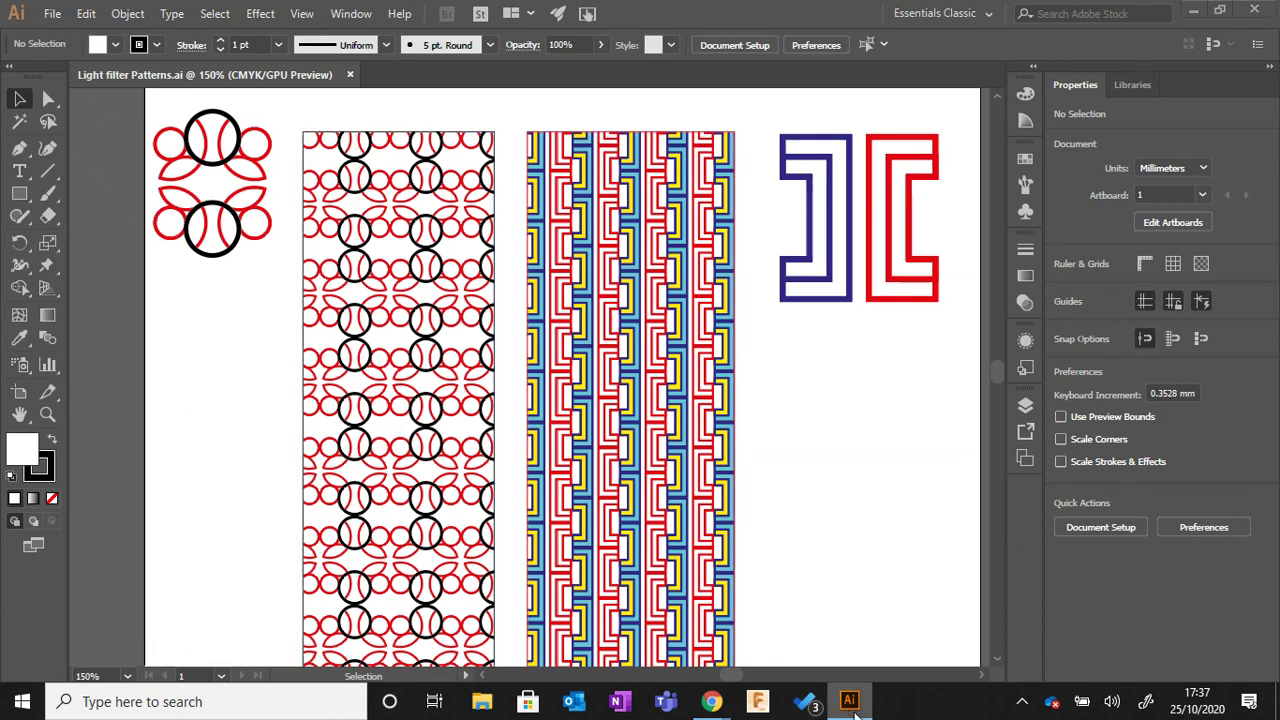
- Find Adobe Illustrator CC 2018 on the computer and launch it
left_click(849, 702)
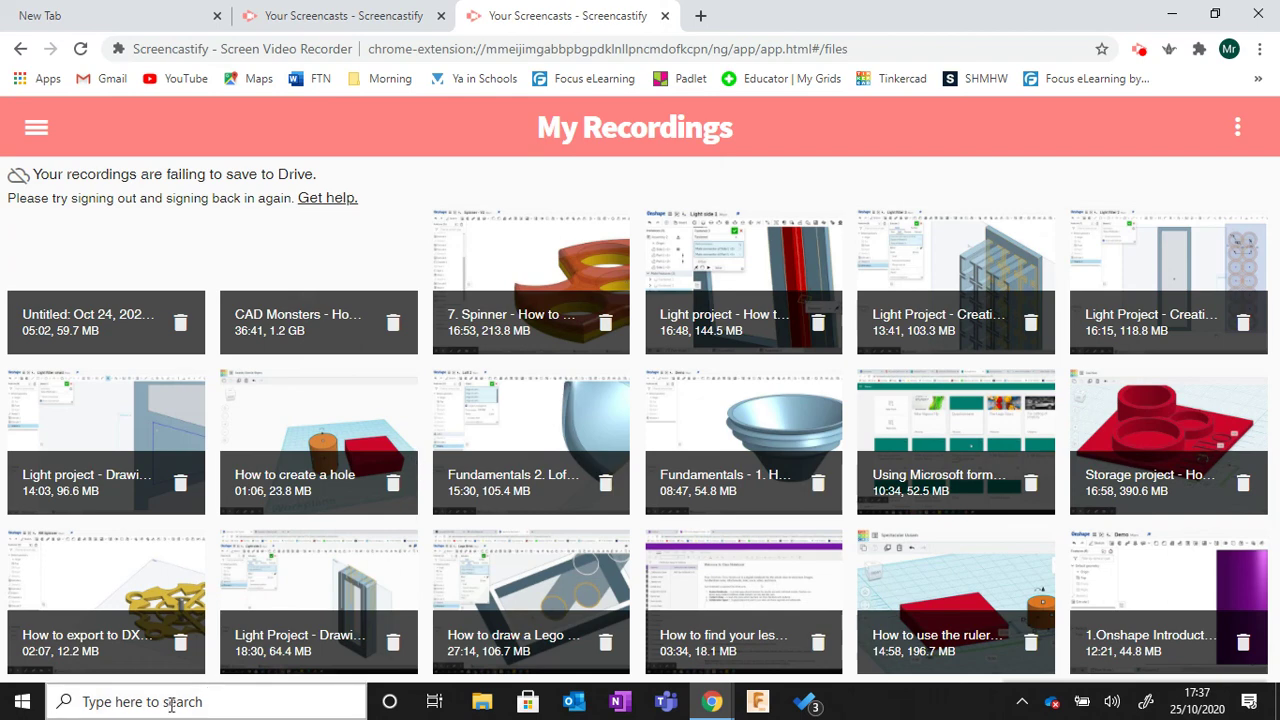
left_click(171, 703)
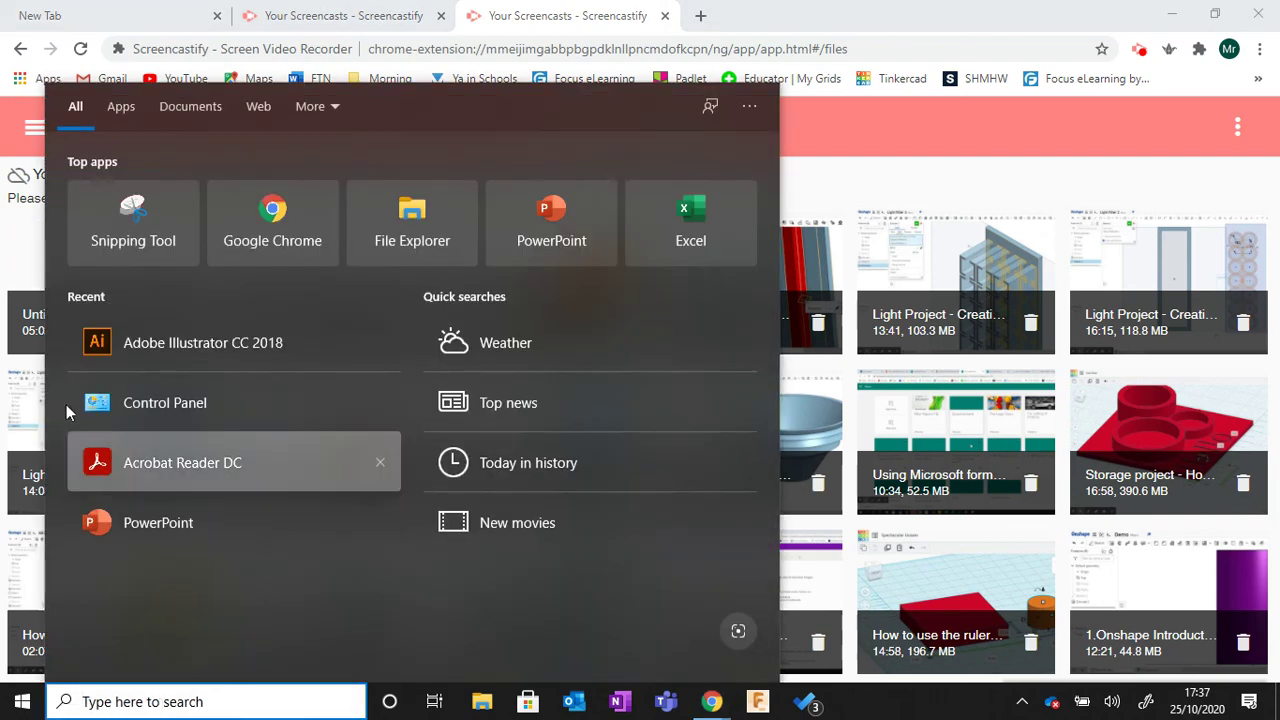
left_click(138, 348)
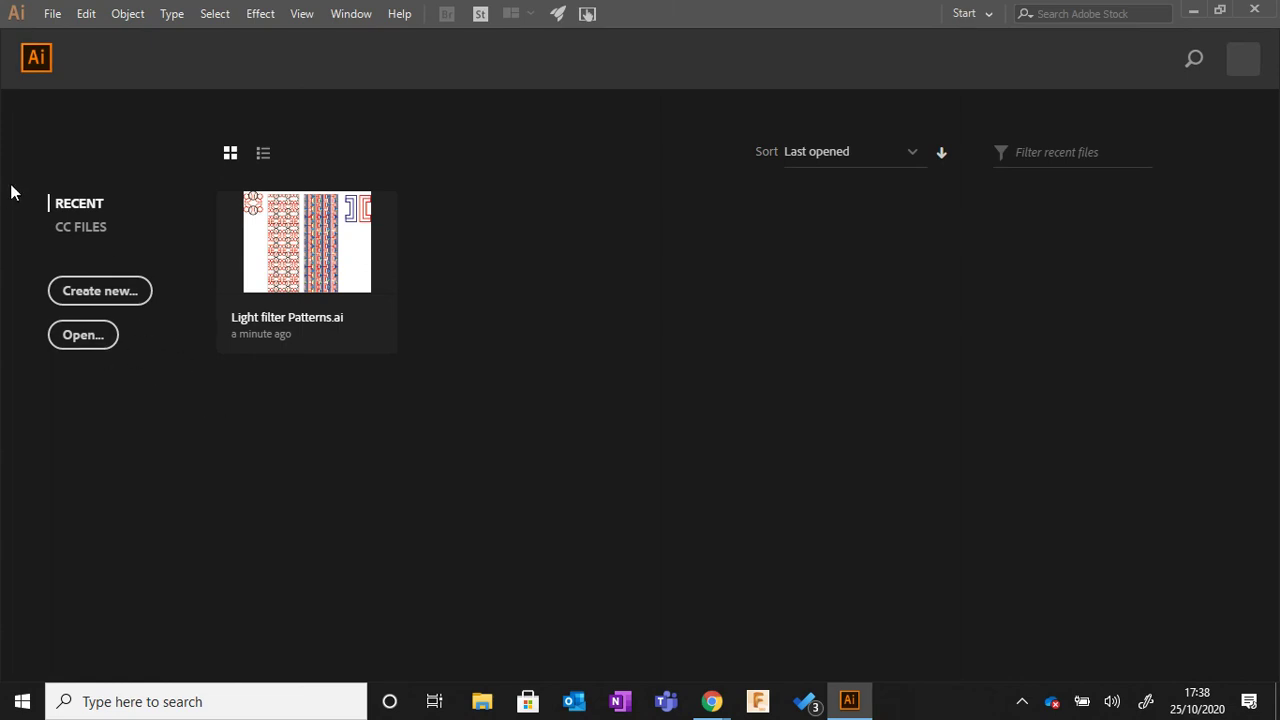
- Create a blank A4 print document of 210 x 297 mm and dismiss the welcome tour
left_click(110, 297)
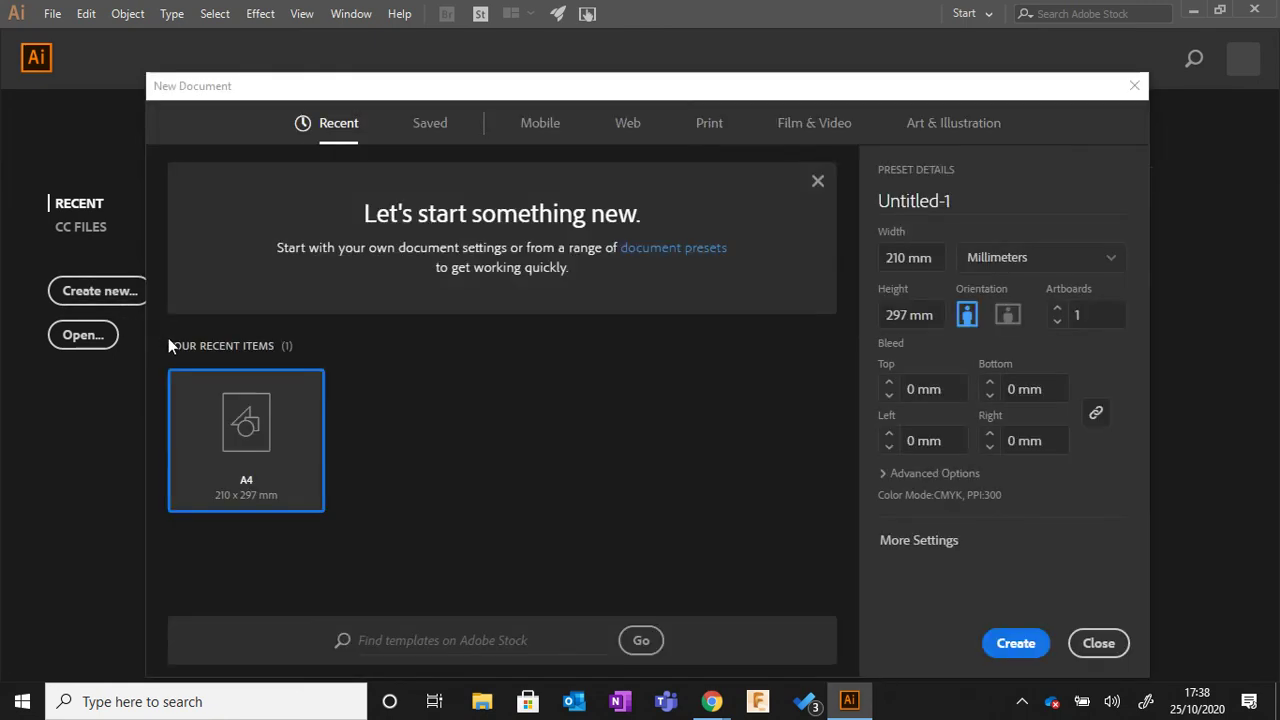
left_click(710, 127)
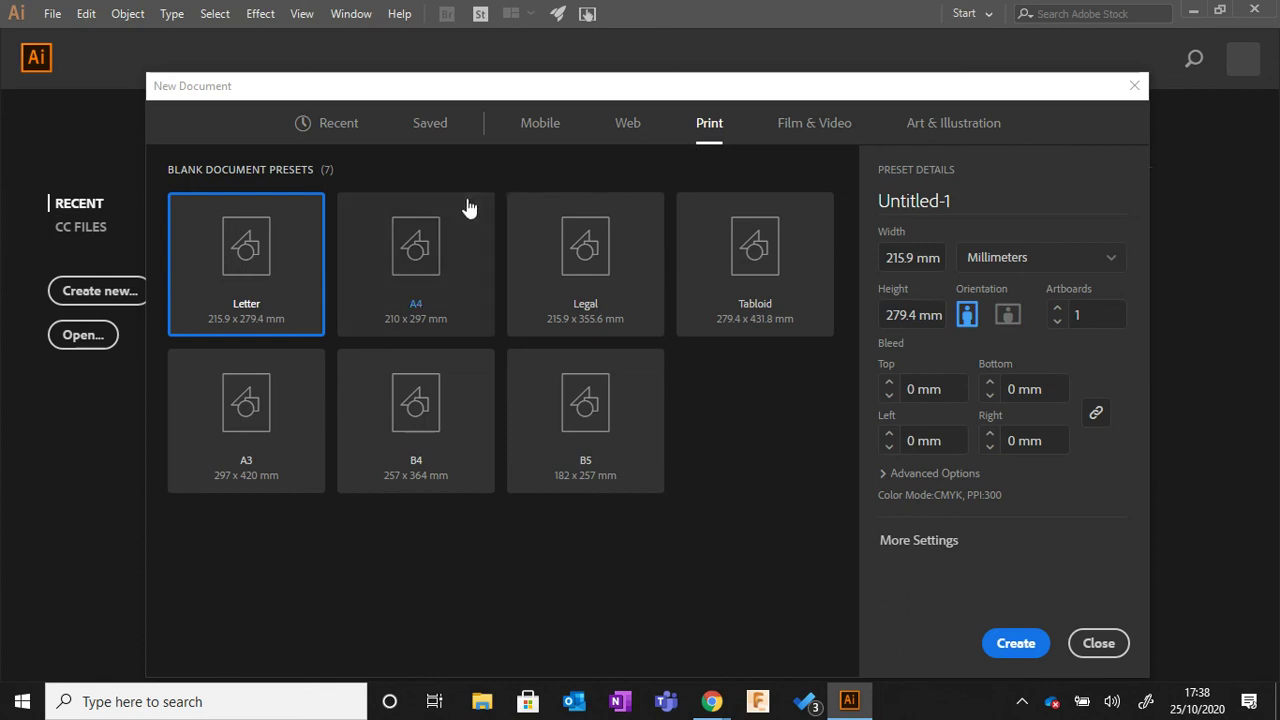
left_click(406, 257)
left_click(1010, 643)
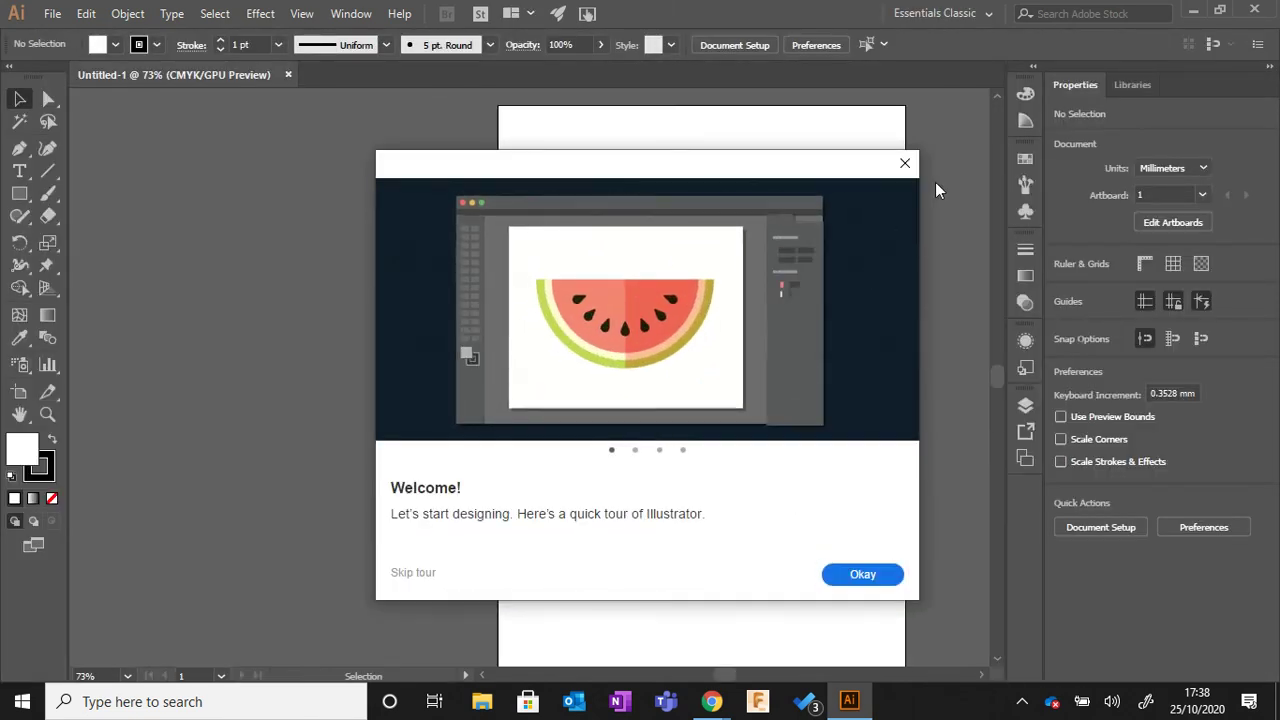
left_click(905, 163)
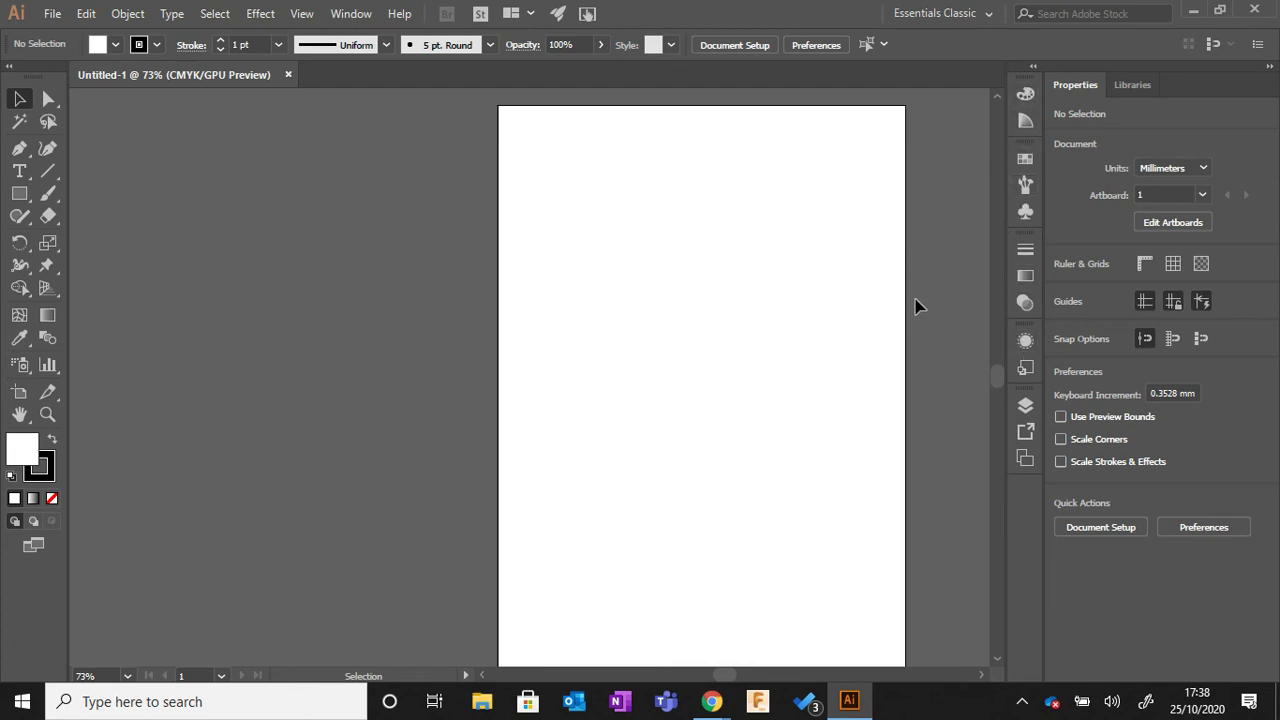
- Draw a circle about 57 mm in diameter in the upper part of the page with the Ellipse tool
left_click(981, 673)
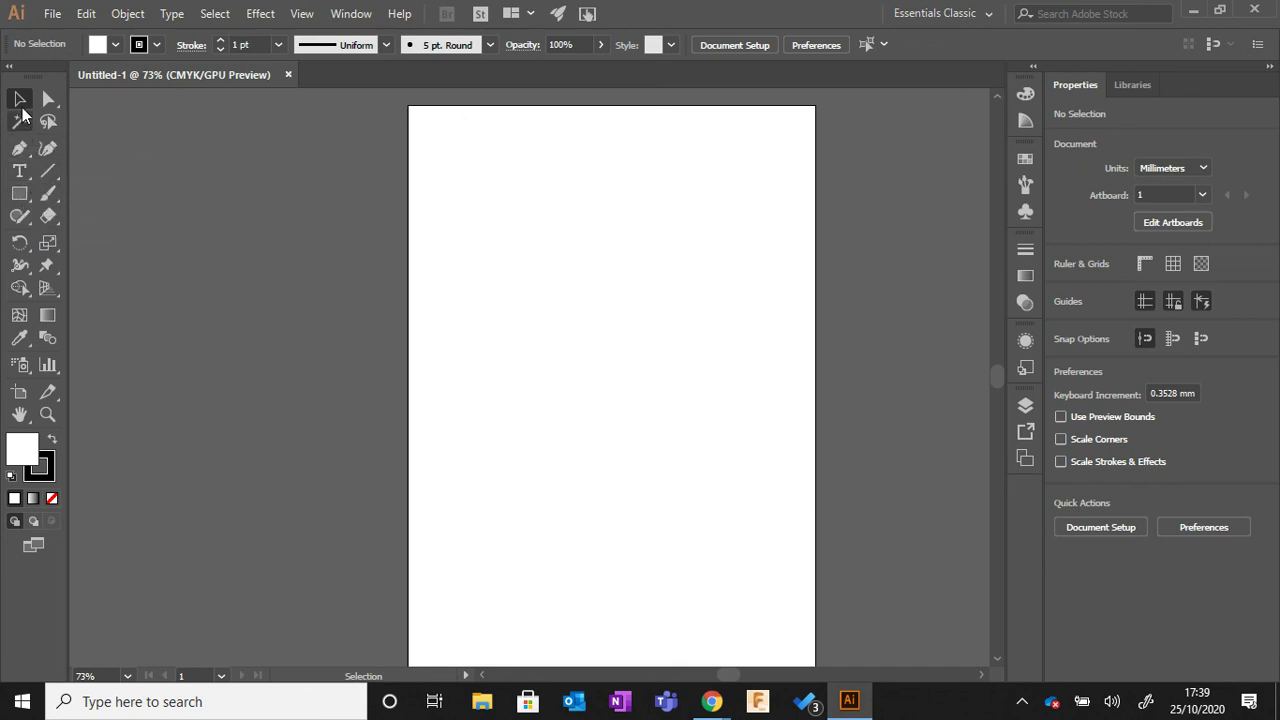
left_click(22, 203)
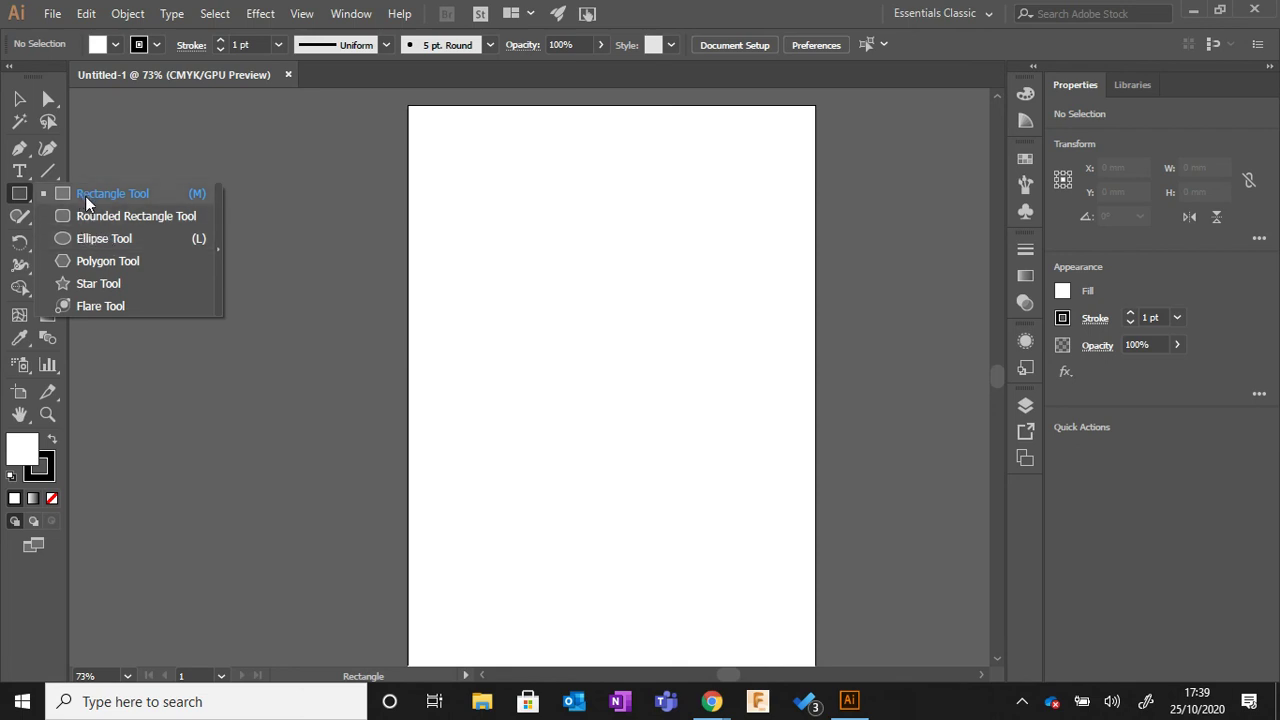
left_click(88, 238)
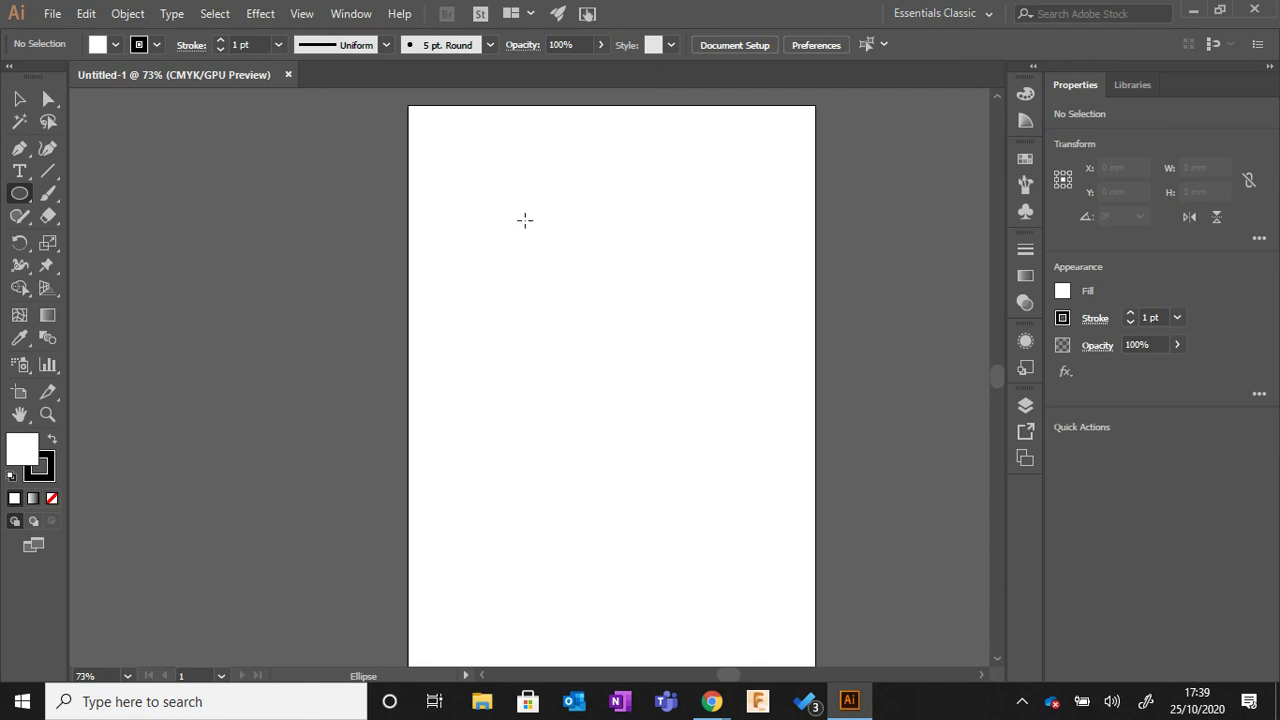
left_click_drag(492, 215, 625, 347)
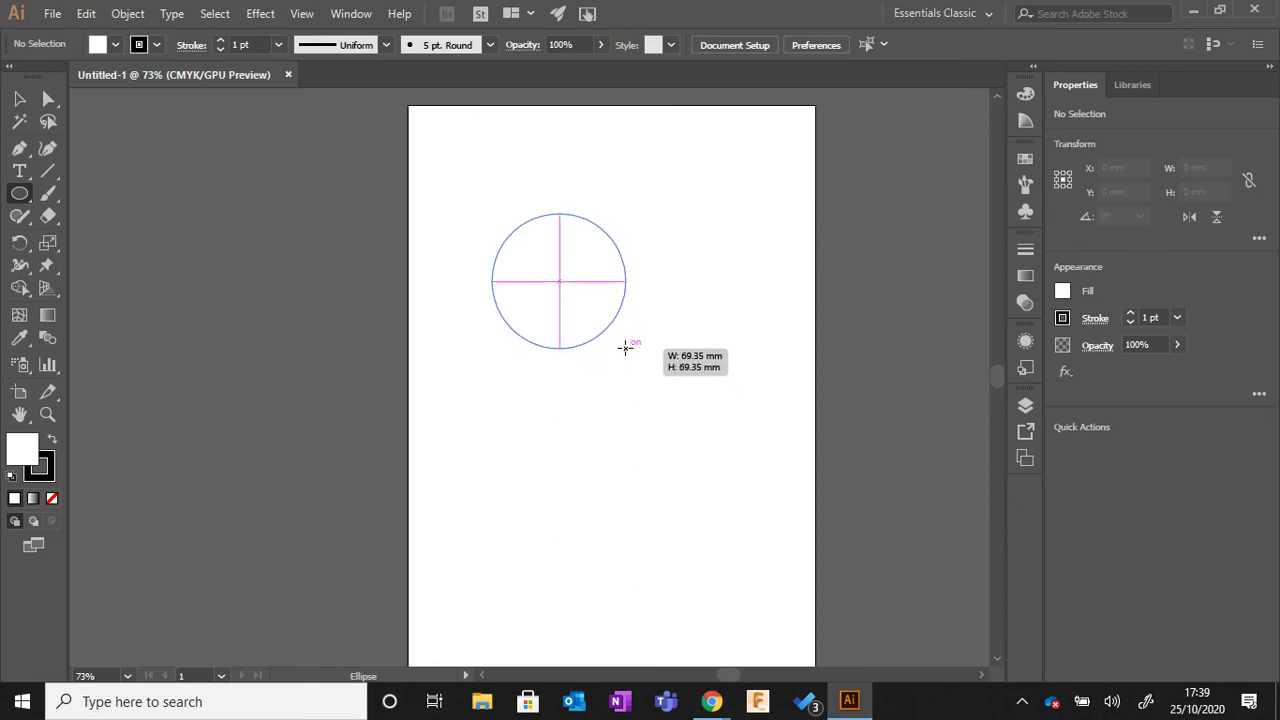
left_click_drag(625, 347, 602, 293)
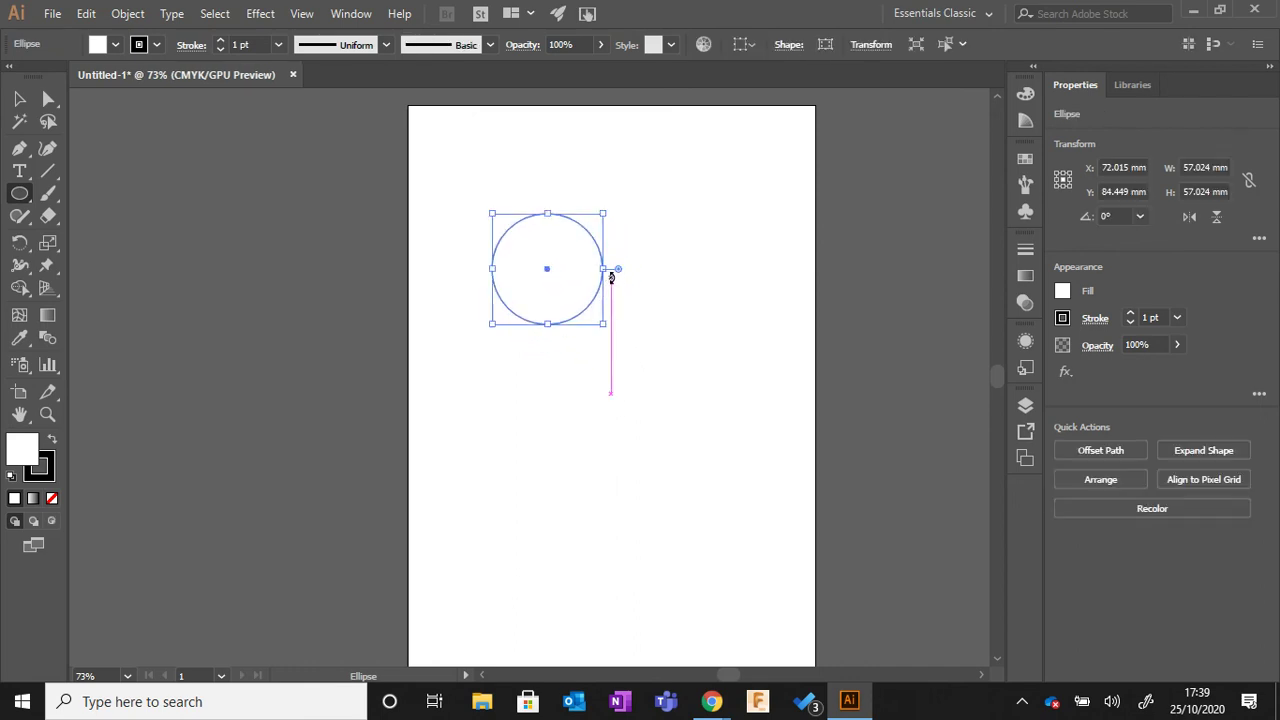
scroll(594, 250, "up", 1)
scroll(594, 248, "down", 1)
left_click(478, 406)
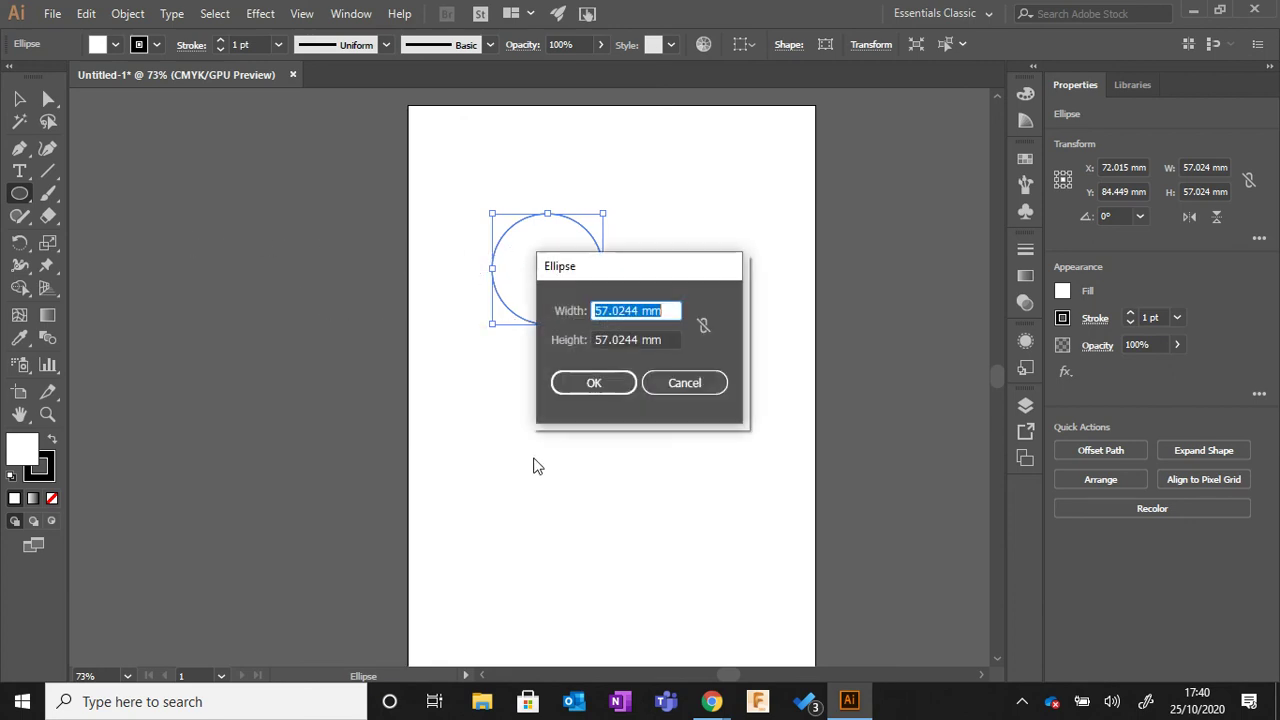
left_click(686, 384)
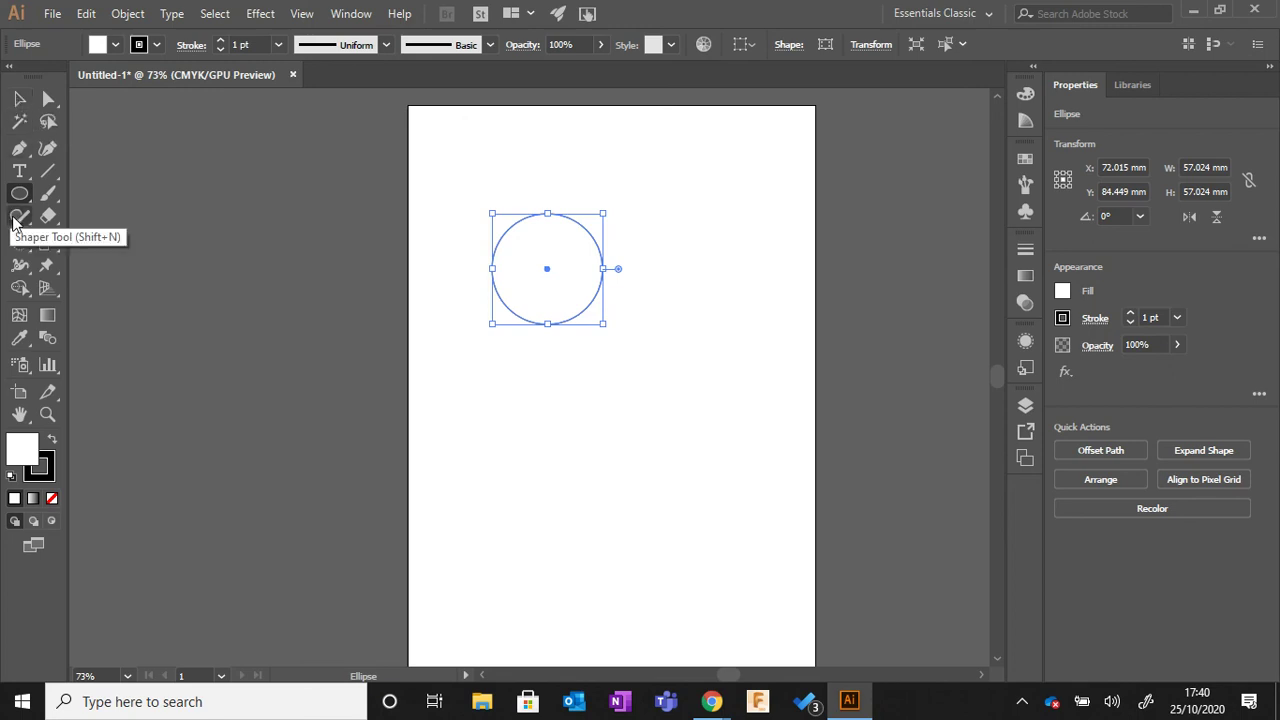
- Deselect the circle with the Selection tool and zoom in on it to 150%
left_click(17, 100)
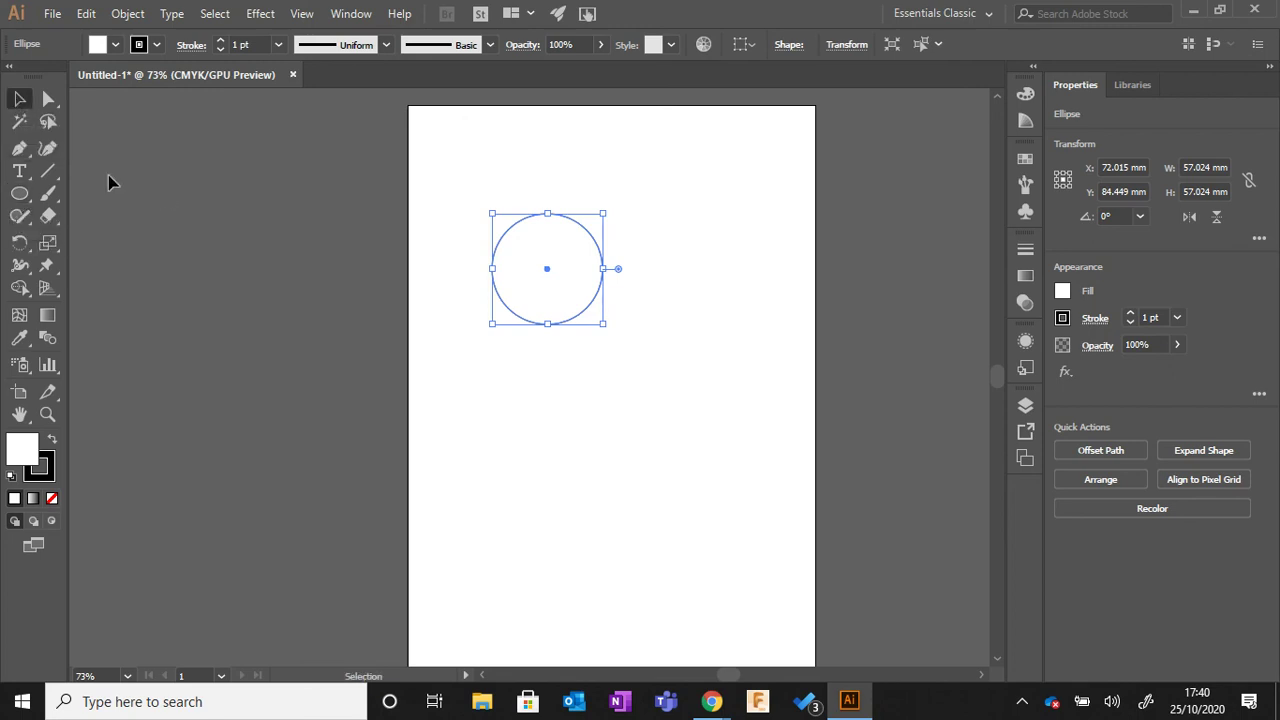
left_click(220, 214)
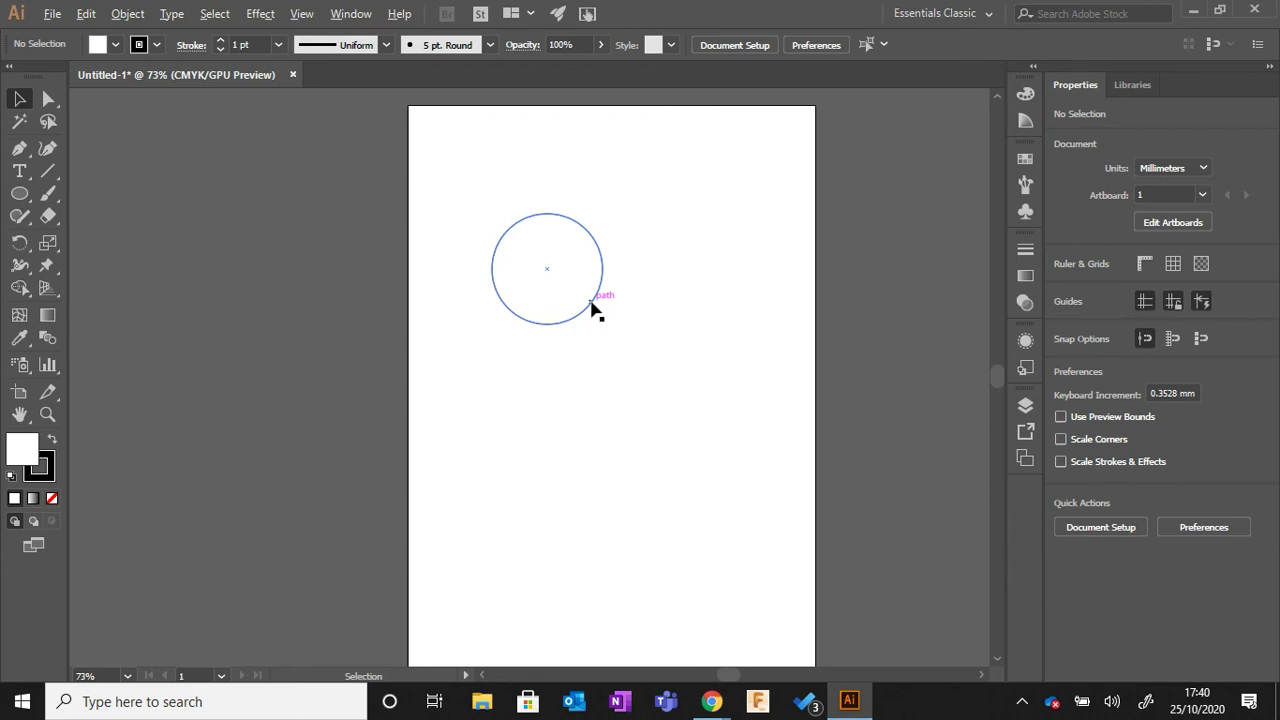
scroll(592, 307, "up", 1)
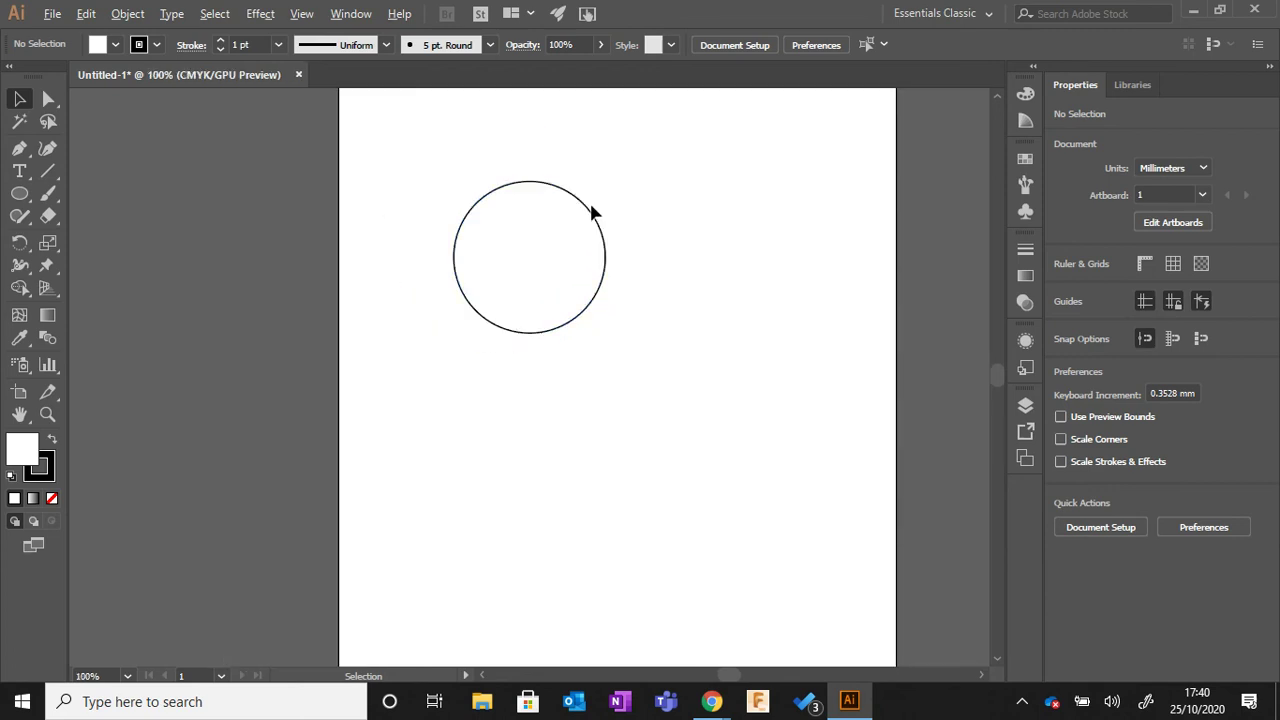
scroll(592, 213, "up", 1)
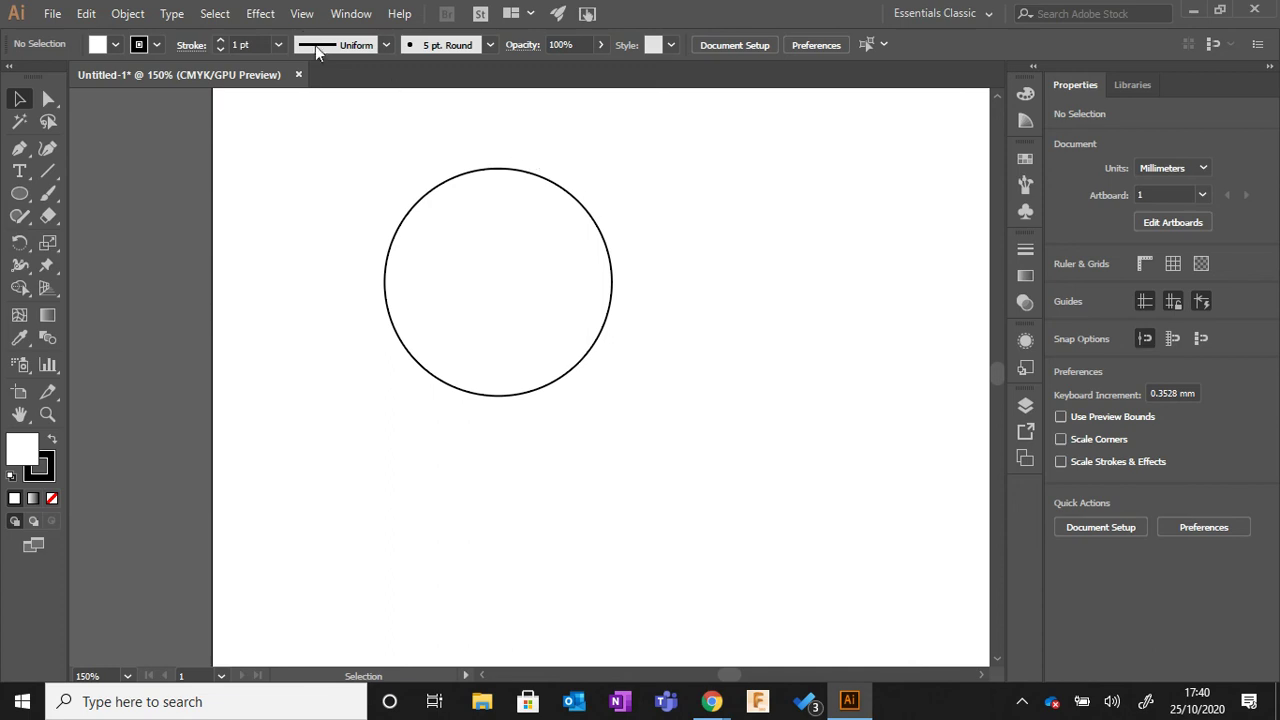
left_click(302, 14)
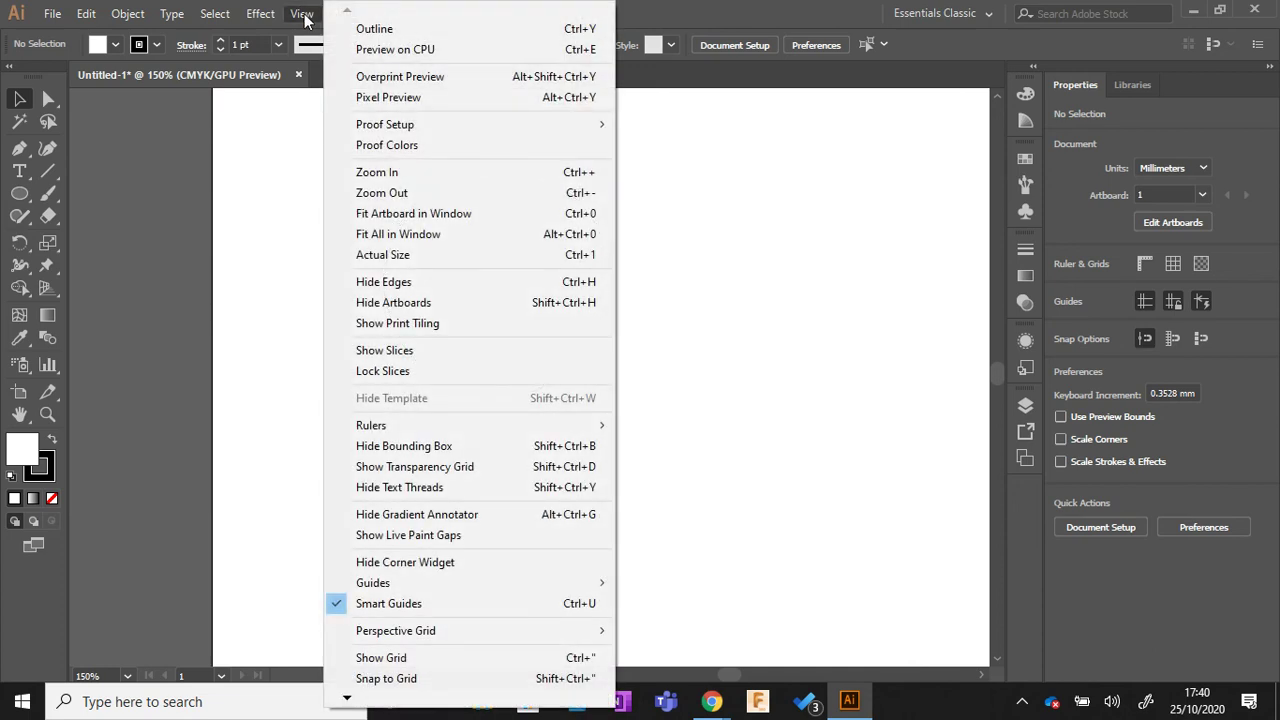
left_click(680, 211)
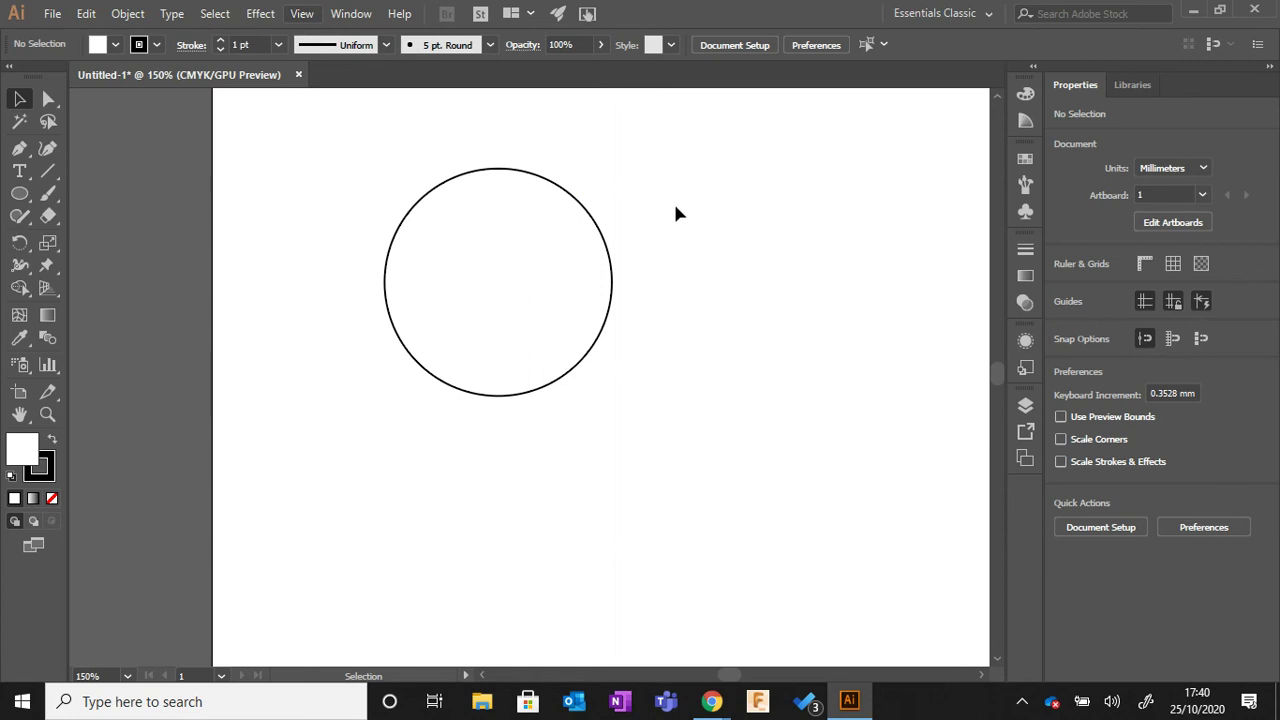
left_click(302, 14)
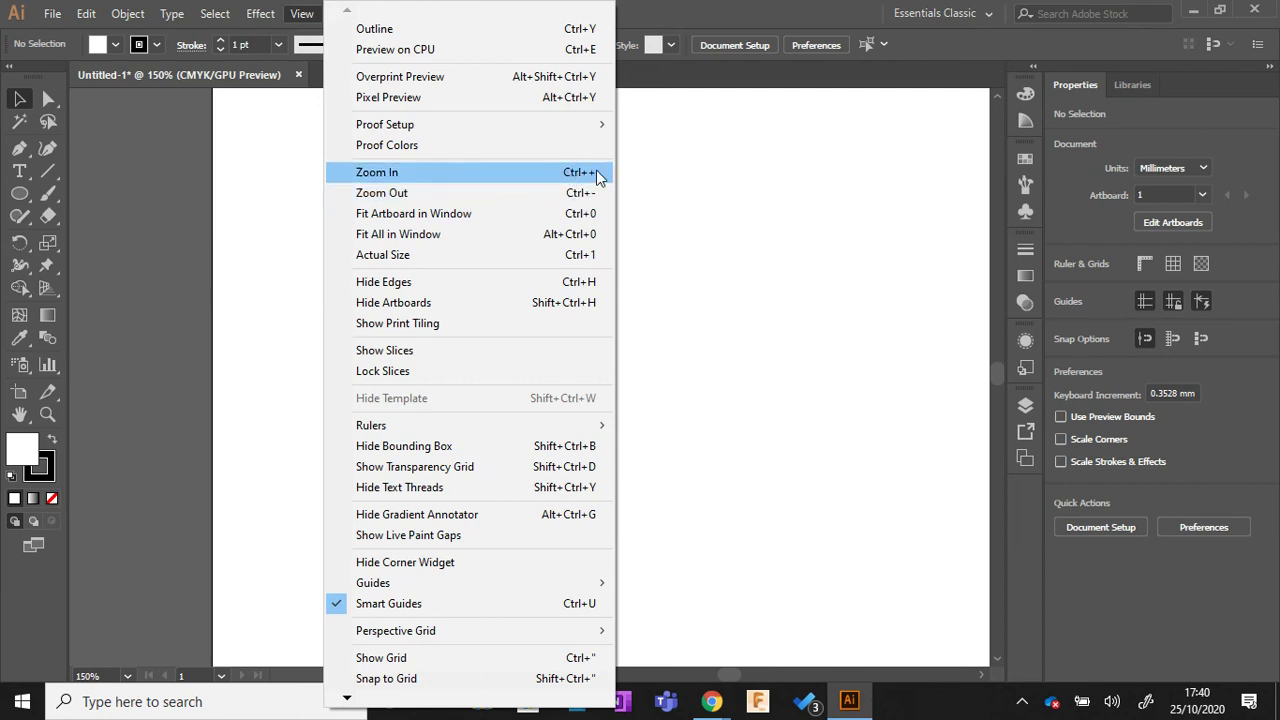
left_click(277, 209)
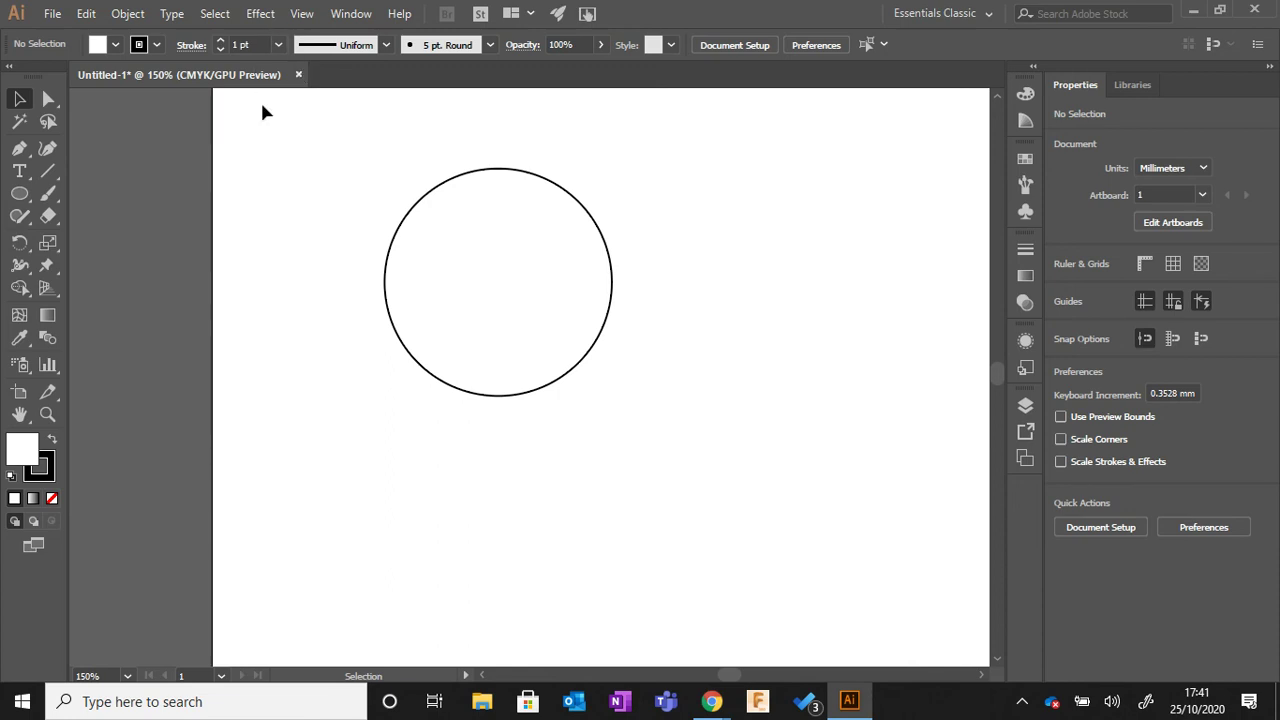
- Move the circle near the page's upper-left corner and scale it proportionally down to about 45 mm in diameter
scroll(451, 266, "down", 1)
scroll(448, 257, "up", 3)
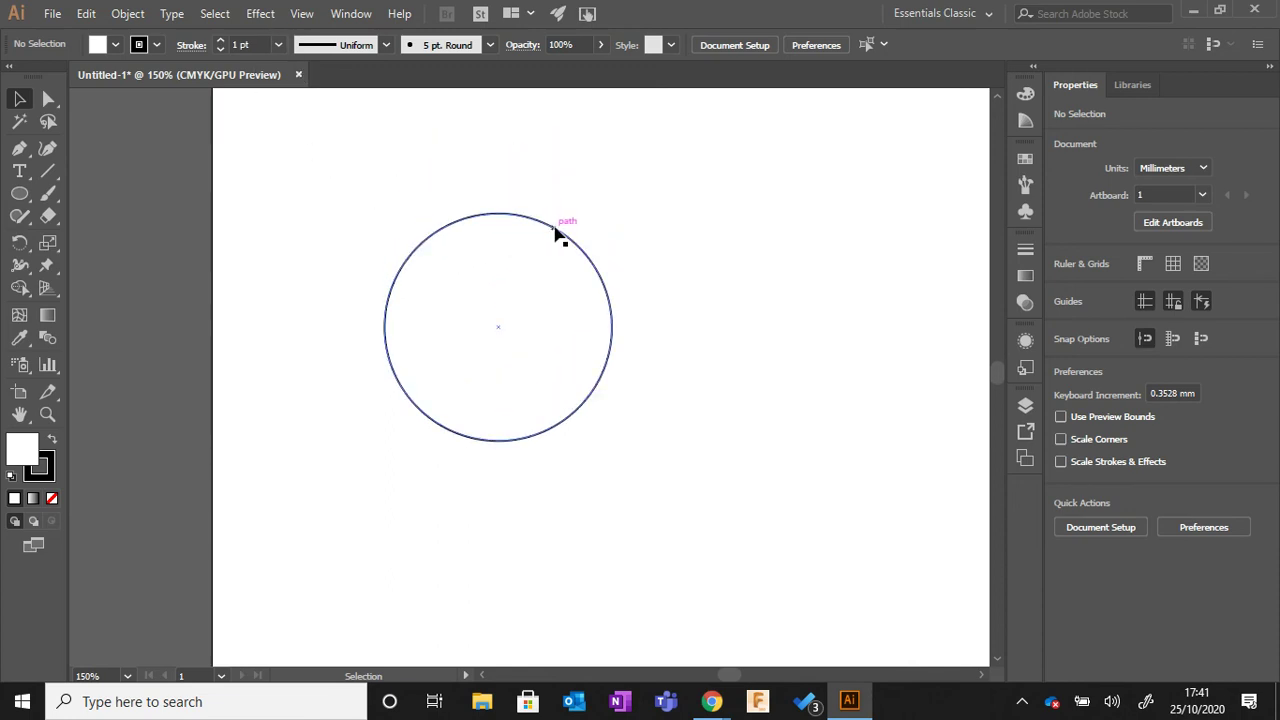
left_click_drag(560, 232, 424, 164)
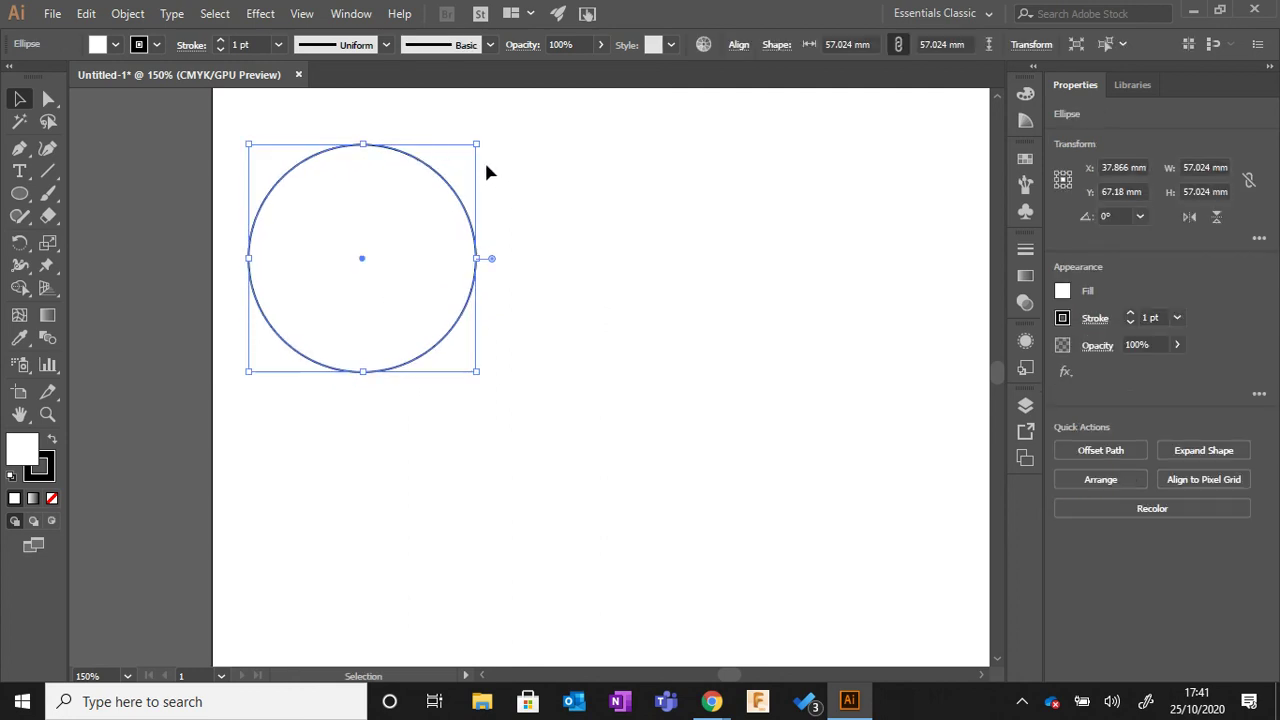
left_click_drag(476, 144, 427, 178)
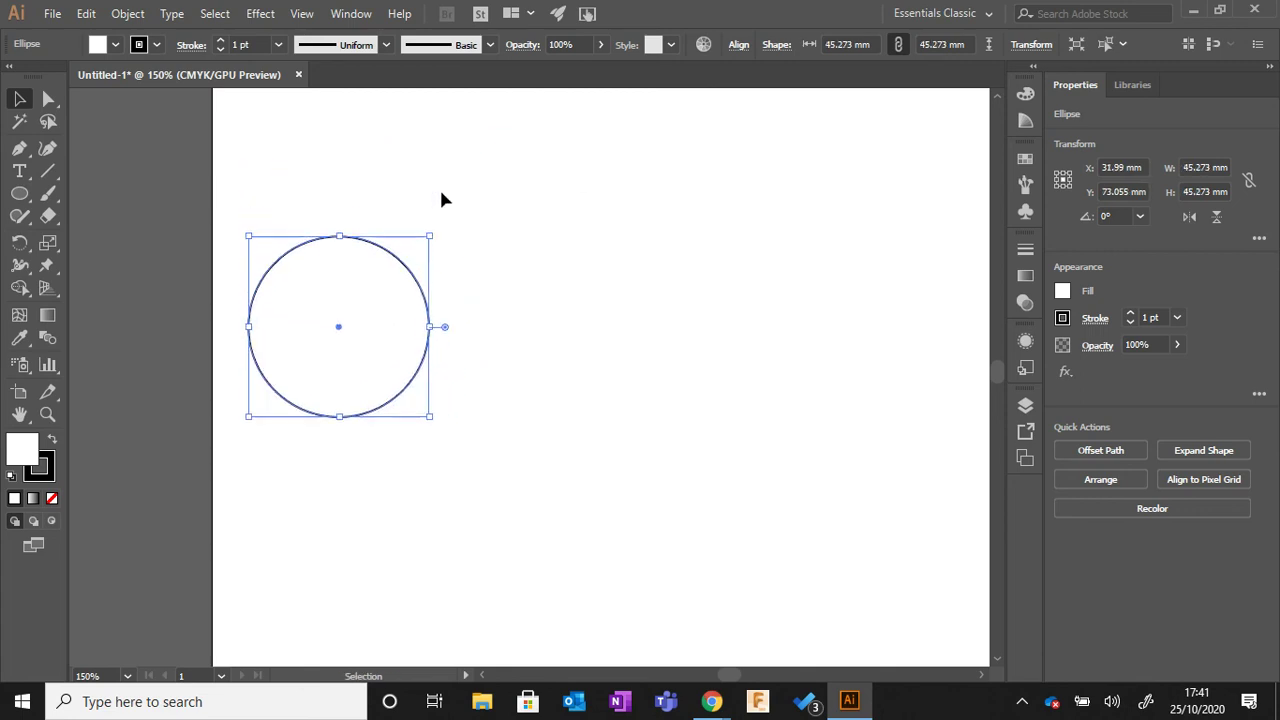
left_click_drag(378, 254, 396, 207)
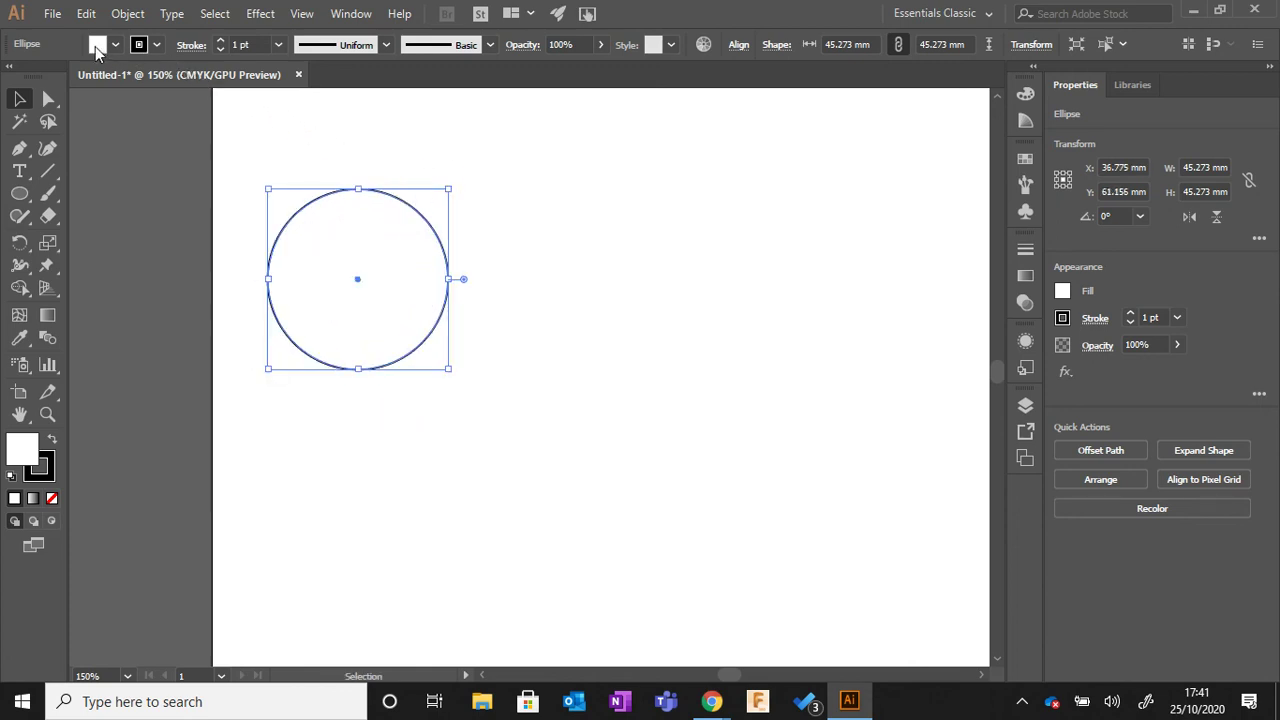
- Set the circle's stroke weight to 10 pt and deselect it
left_click(221, 41)
left_click(221, 41)
left_click(221, 41)
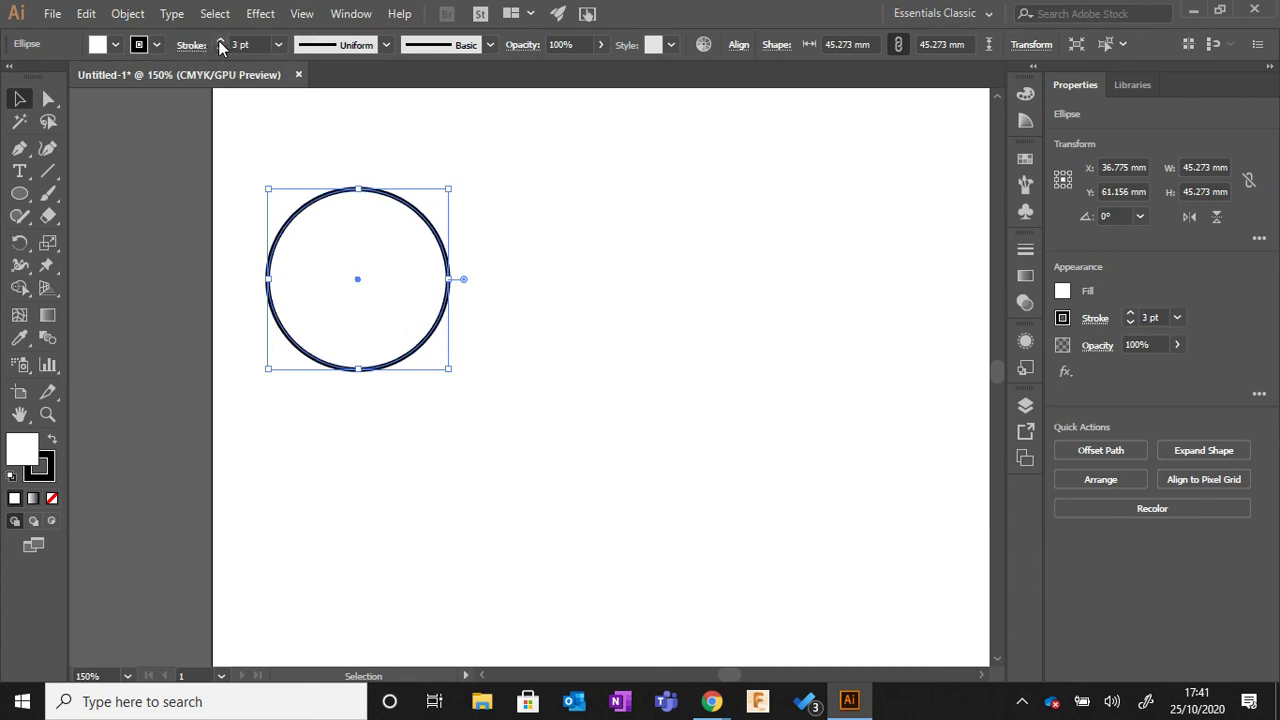
left_click(221, 41)
left_click(221, 41)
left_click(221, 41)
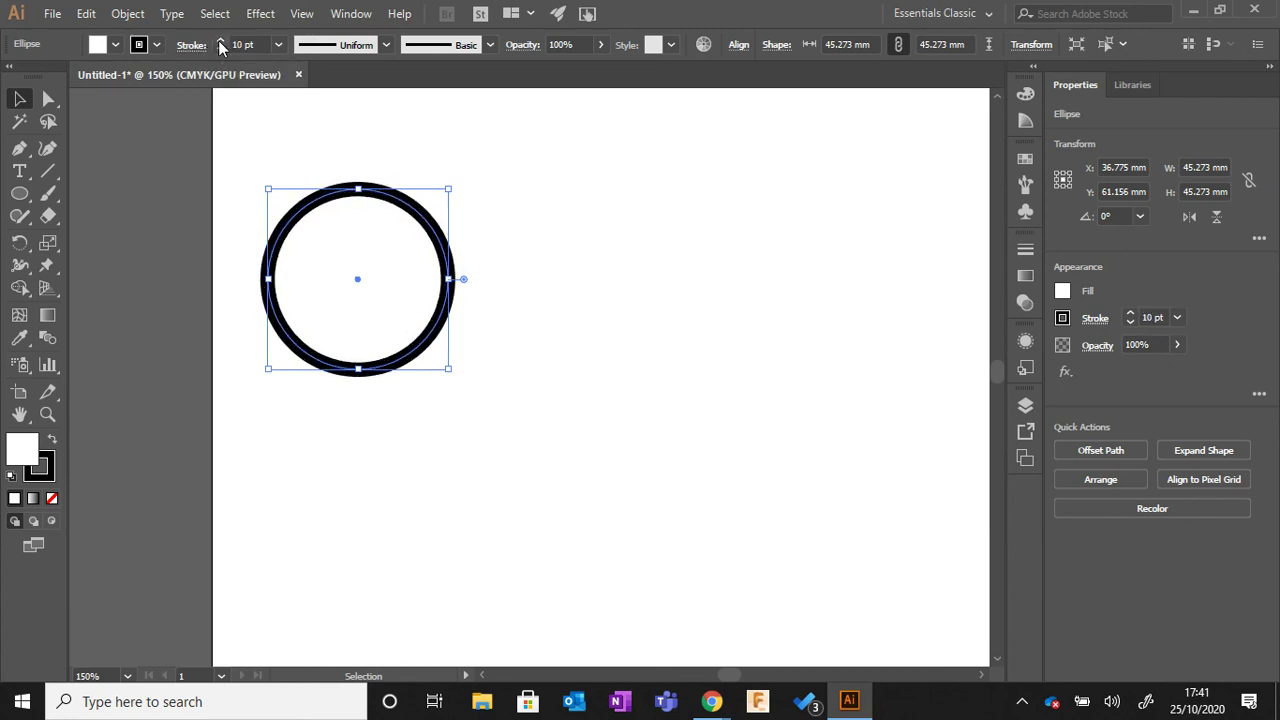
left_click(218, 42)
left_click(219, 40)
left_click(219, 40)
left_click(219, 40)
left_click(219, 49)
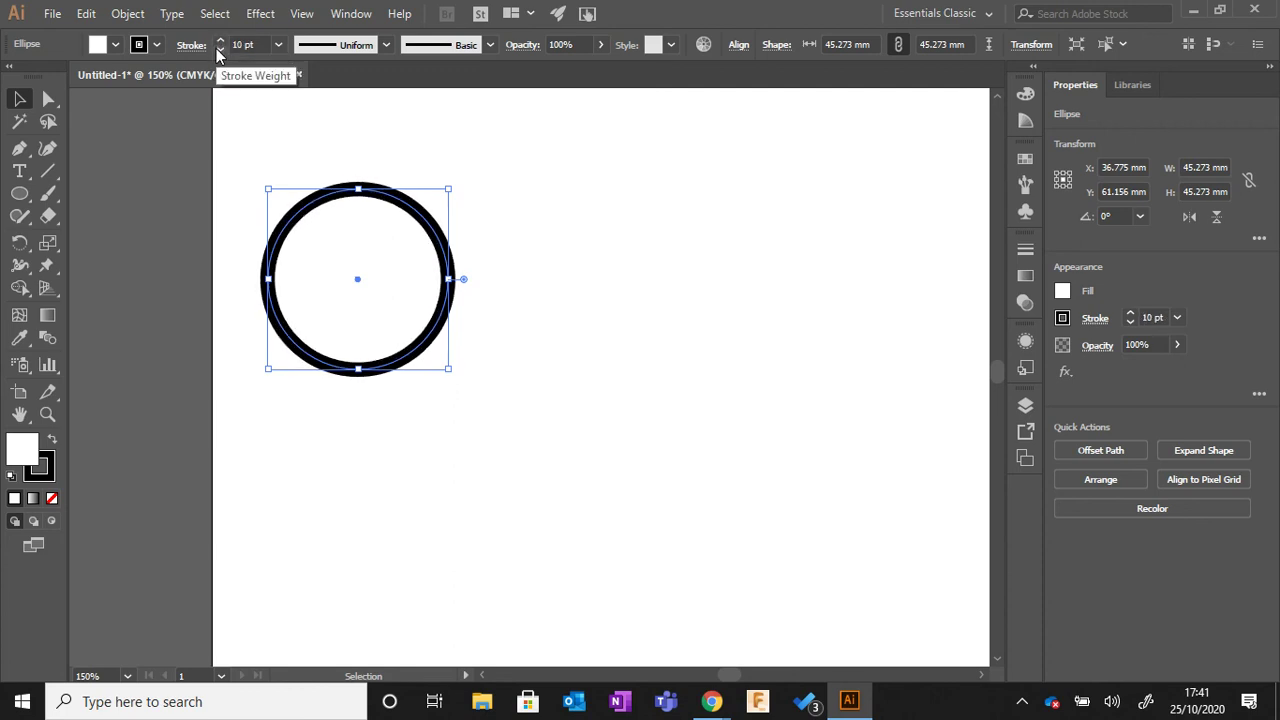
left_click(514, 240)
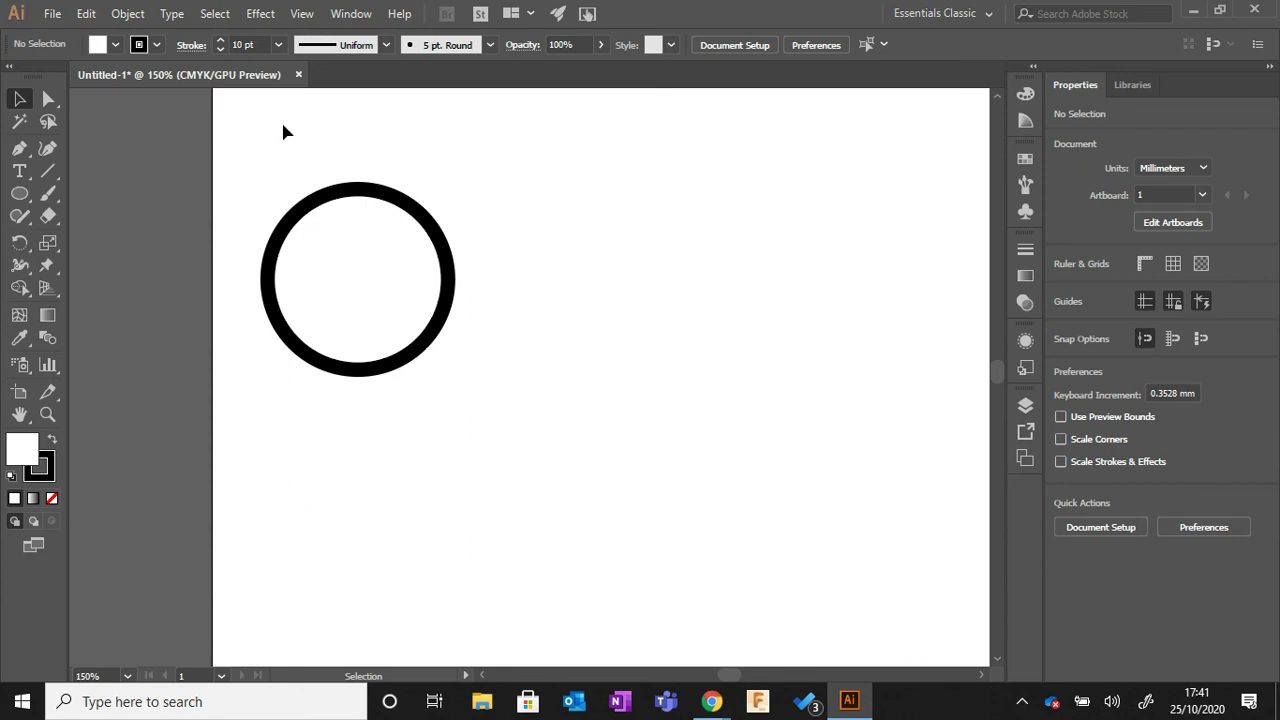
- Select the thick-outlined circle and copy it to the clipboard
left_click(354, 191)
right_click(344, 198)
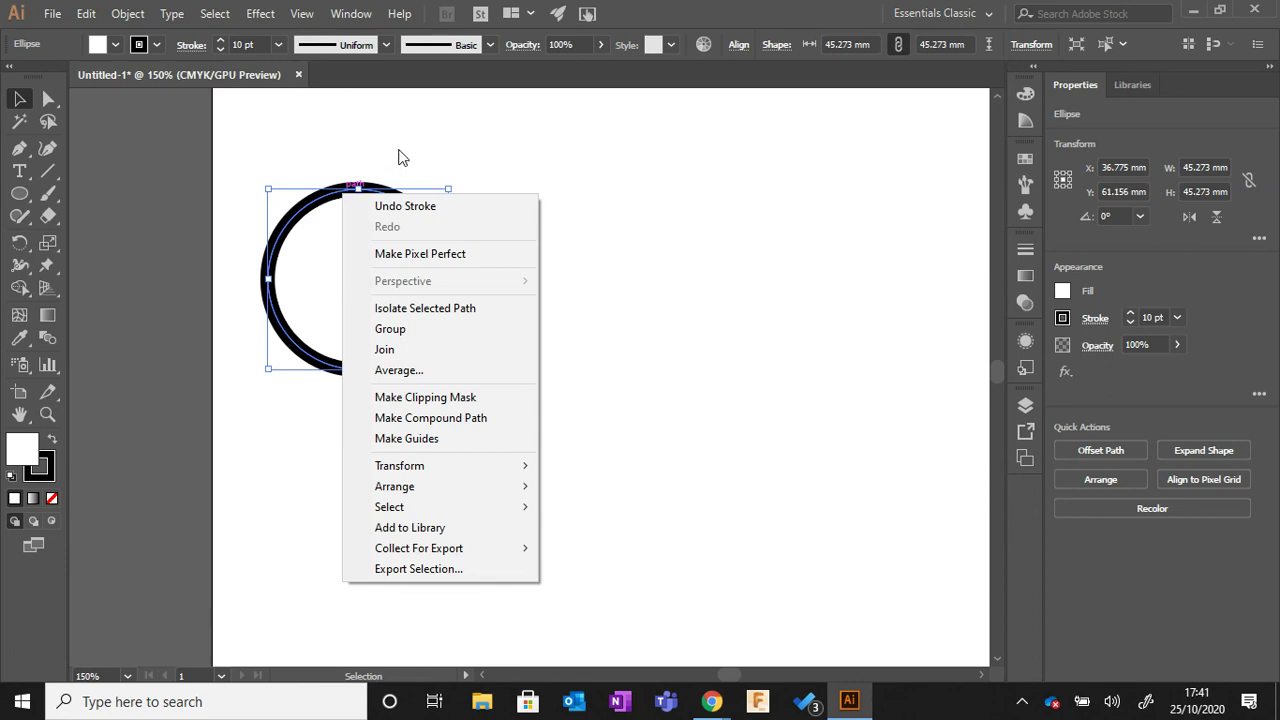
left_click(336, 150)
left_click(344, 197)
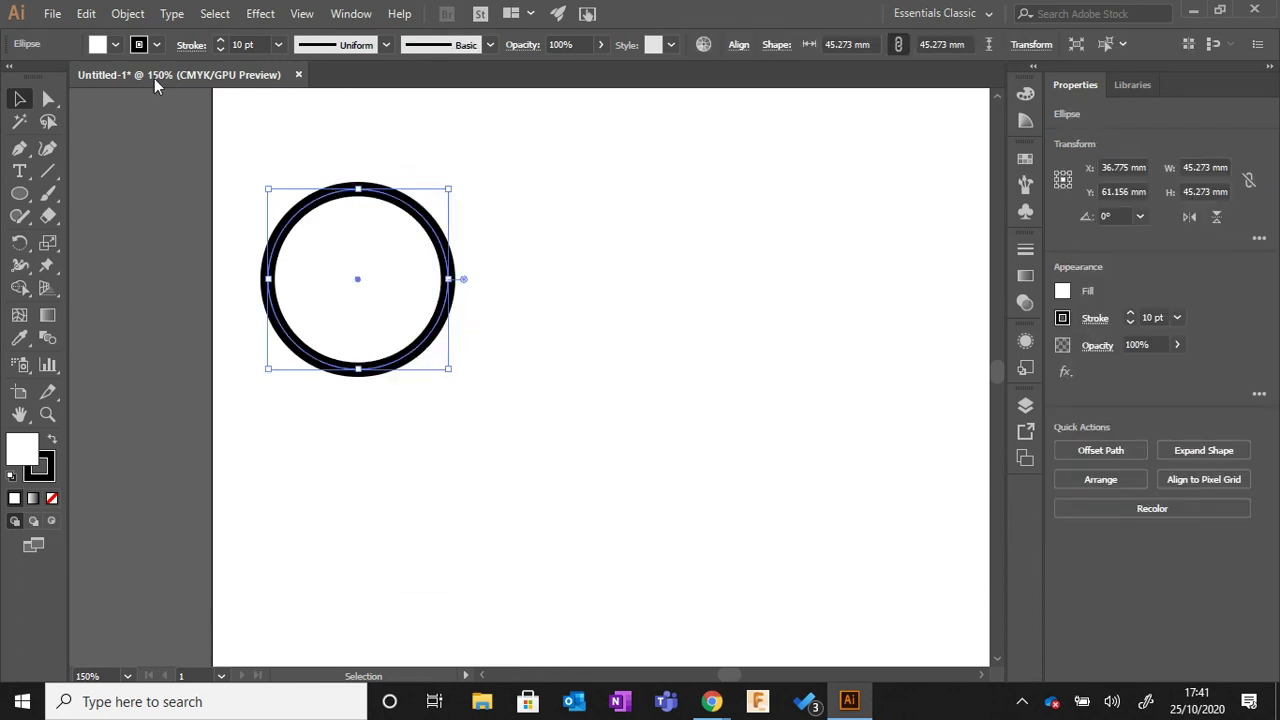
left_click(86, 14)
left_click(126, 104)
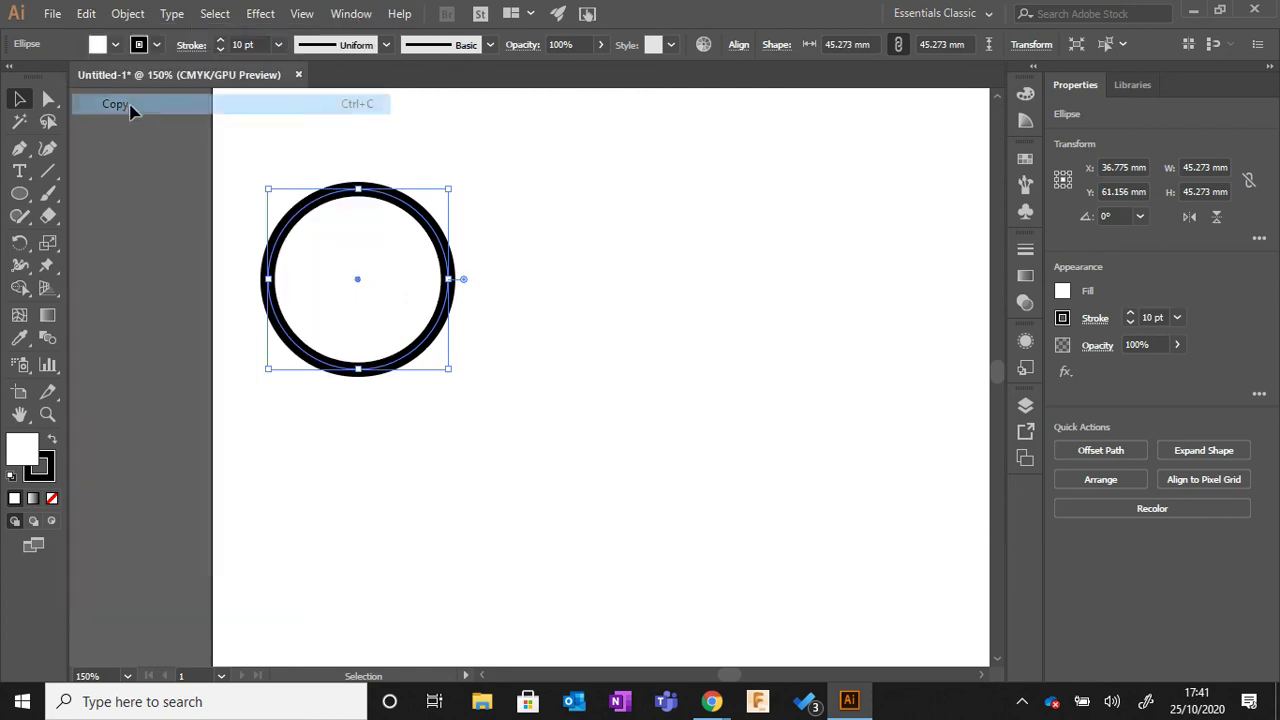
- Paste a copy of the thick-outlined circle and move it below the original so that their edges touch
left_click(86, 14)
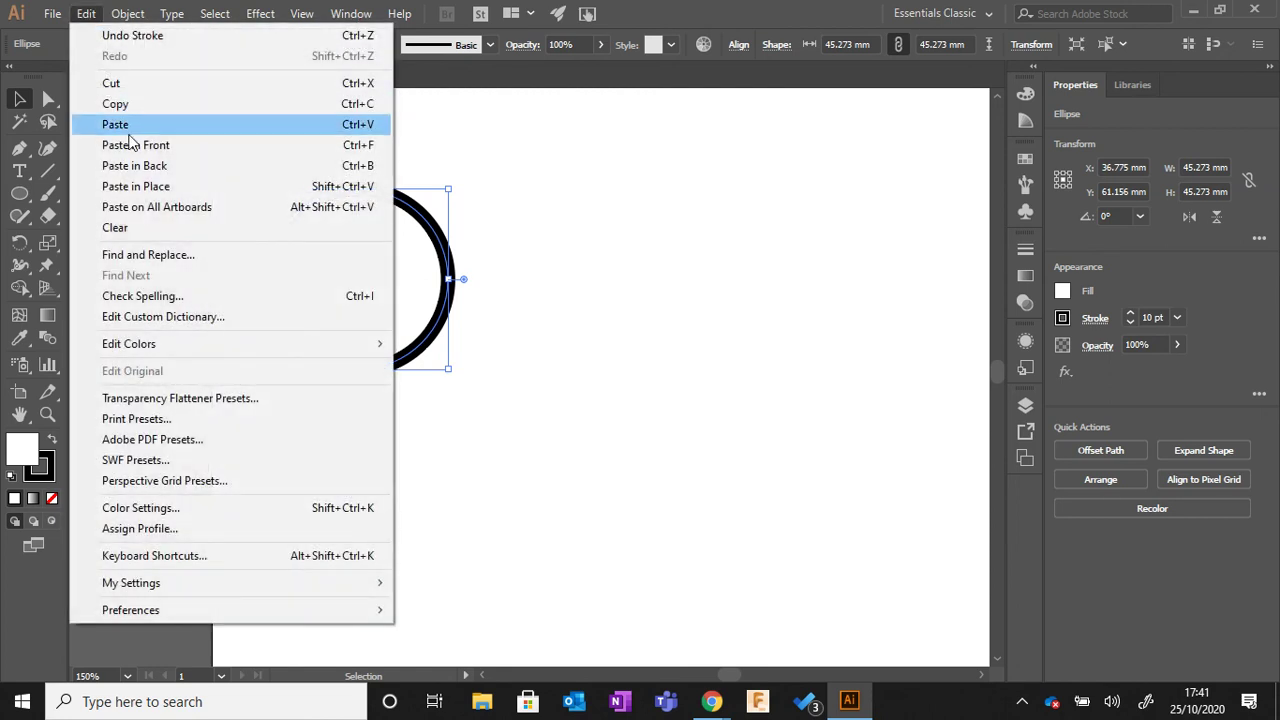
left_click(127, 128)
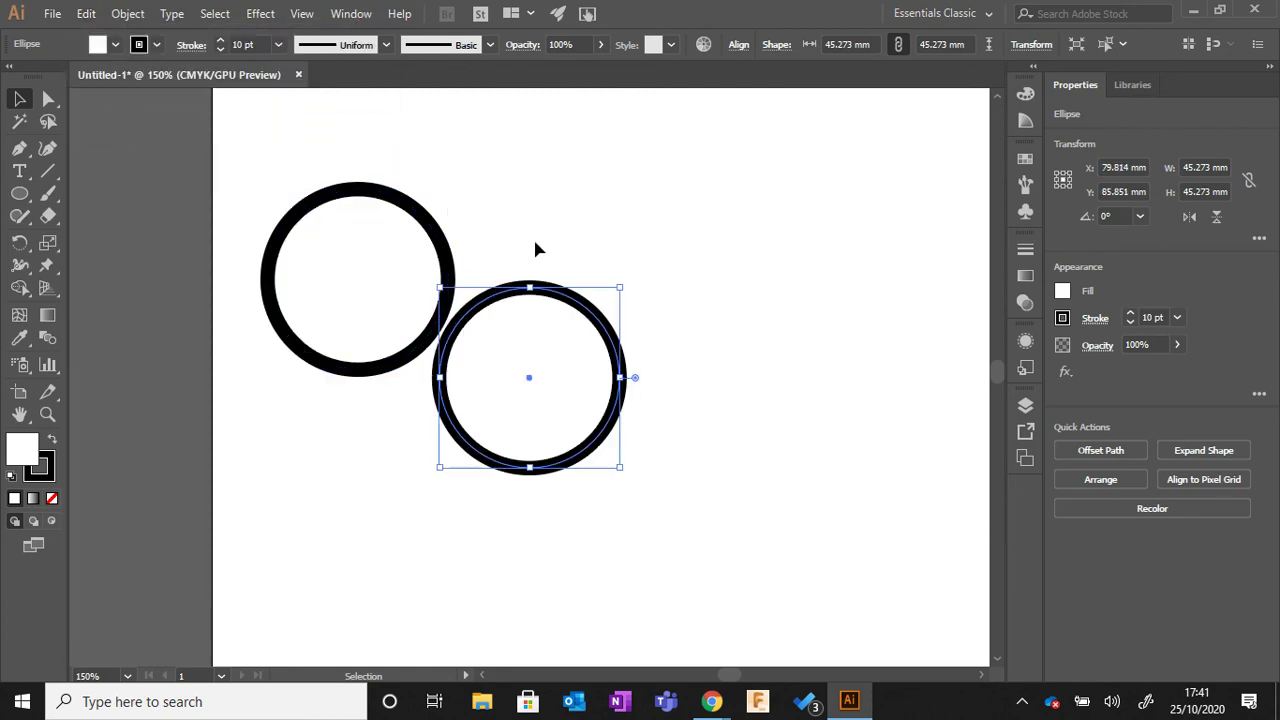
scroll(577, 260, "up", 3)
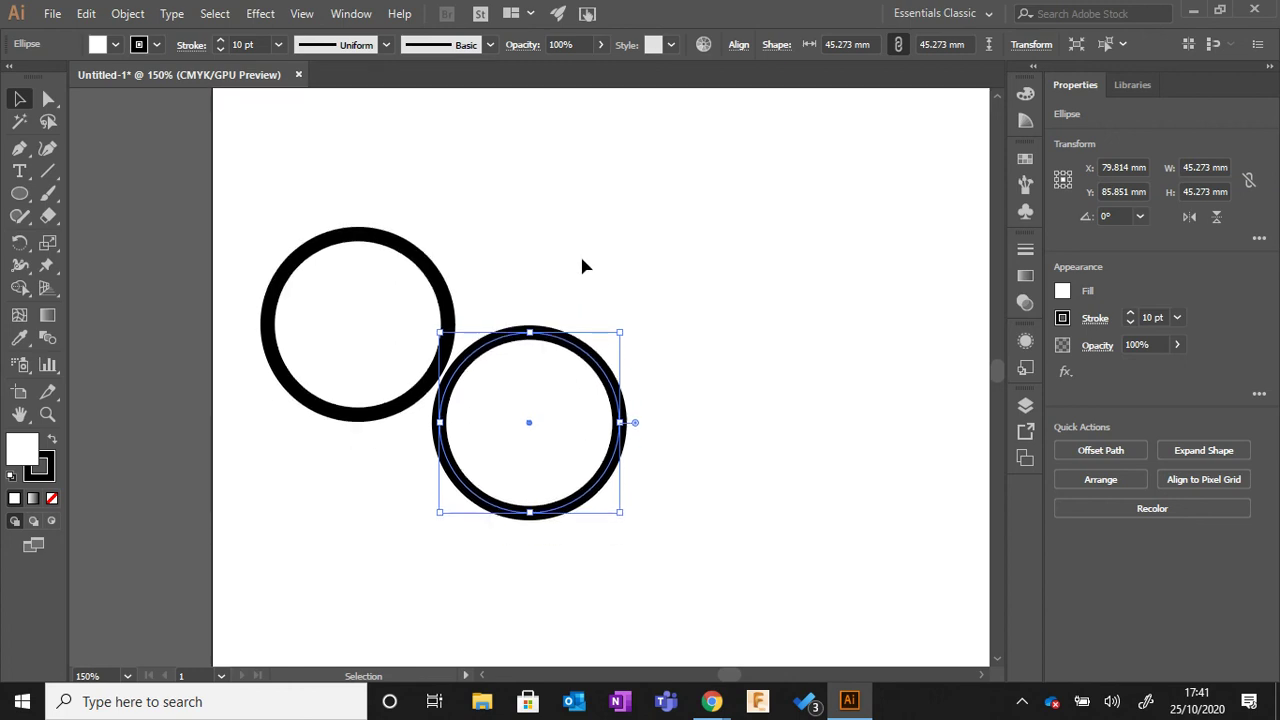
left_click_drag(573, 351, 578, 256)
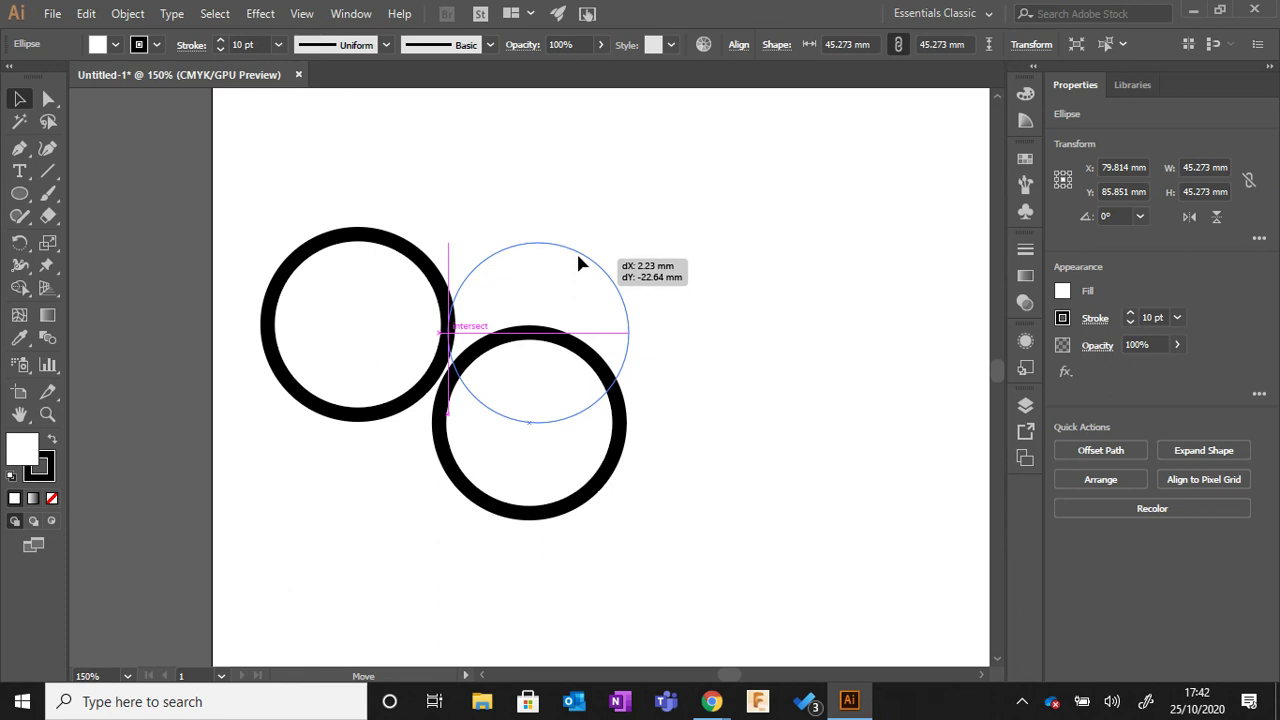
left_click_drag(578, 256, 408, 443)
left_click(505, 421)
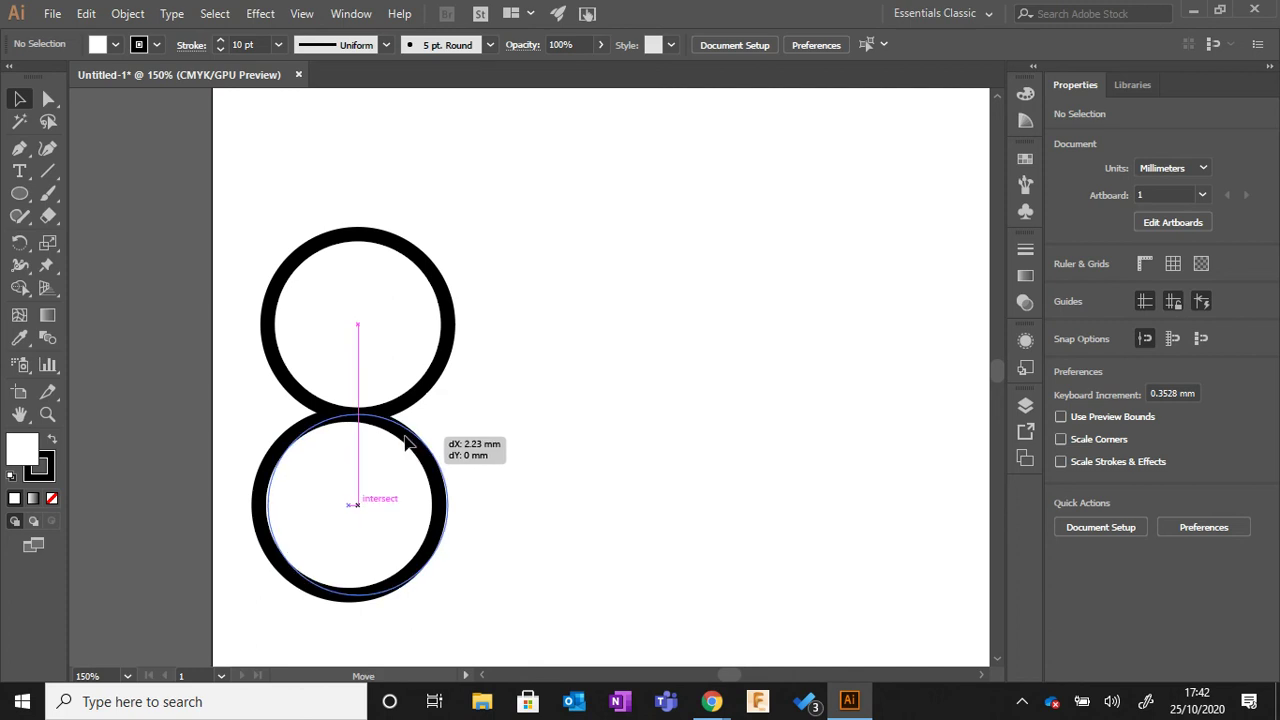
- Move the lower circle up, centred under the original, so that it overlaps the original's lower part, and deselect it
left_click_drag(405, 438, 423, 400)
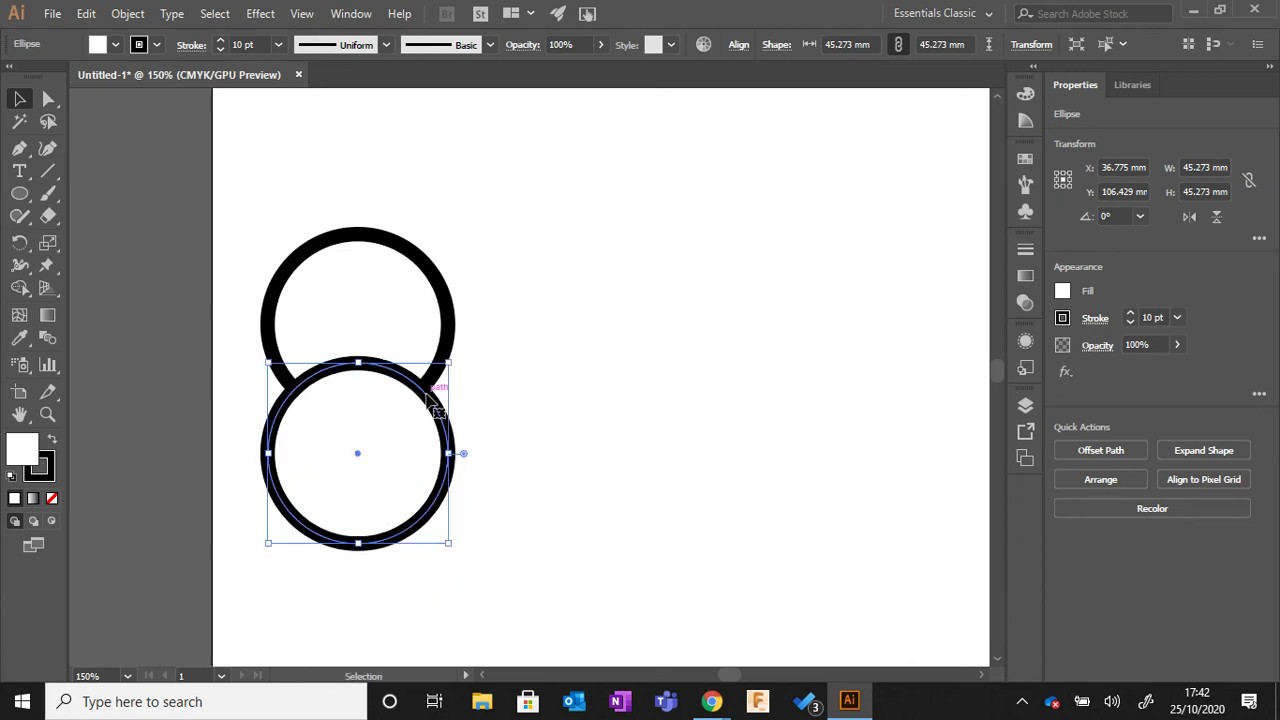
left_click(510, 405)
left_click(381, 450)
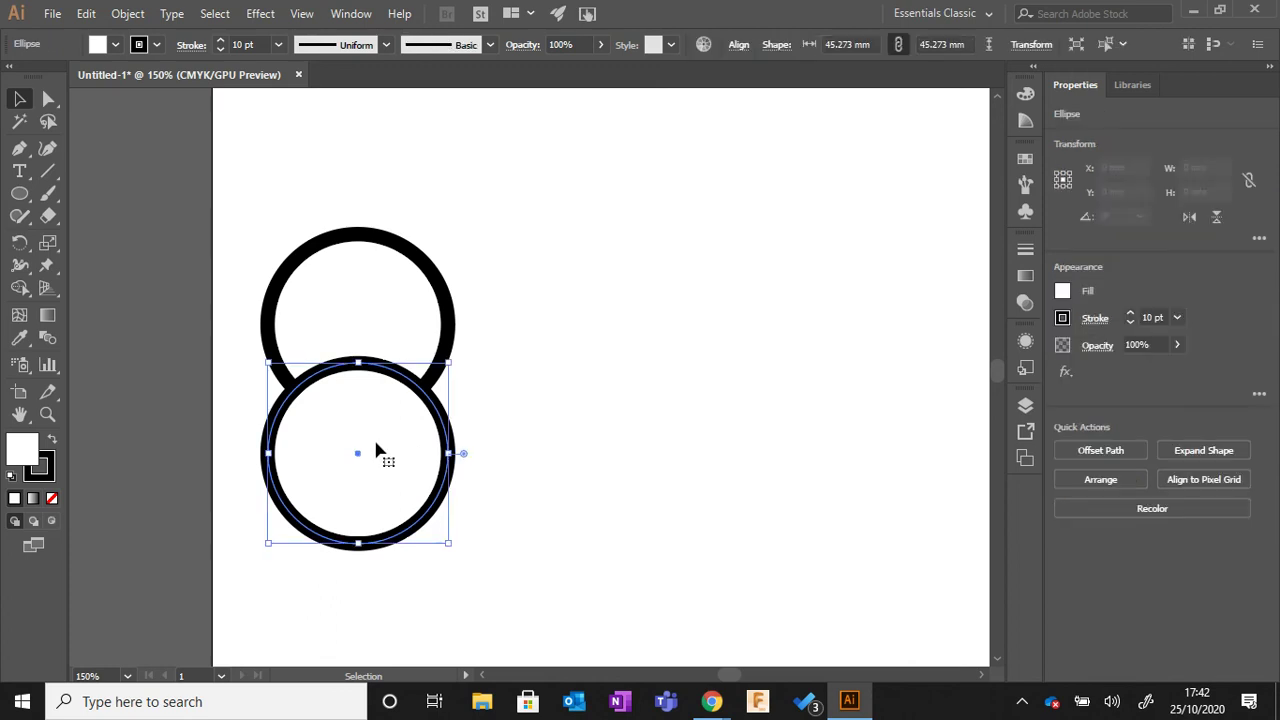
left_click(458, 358)
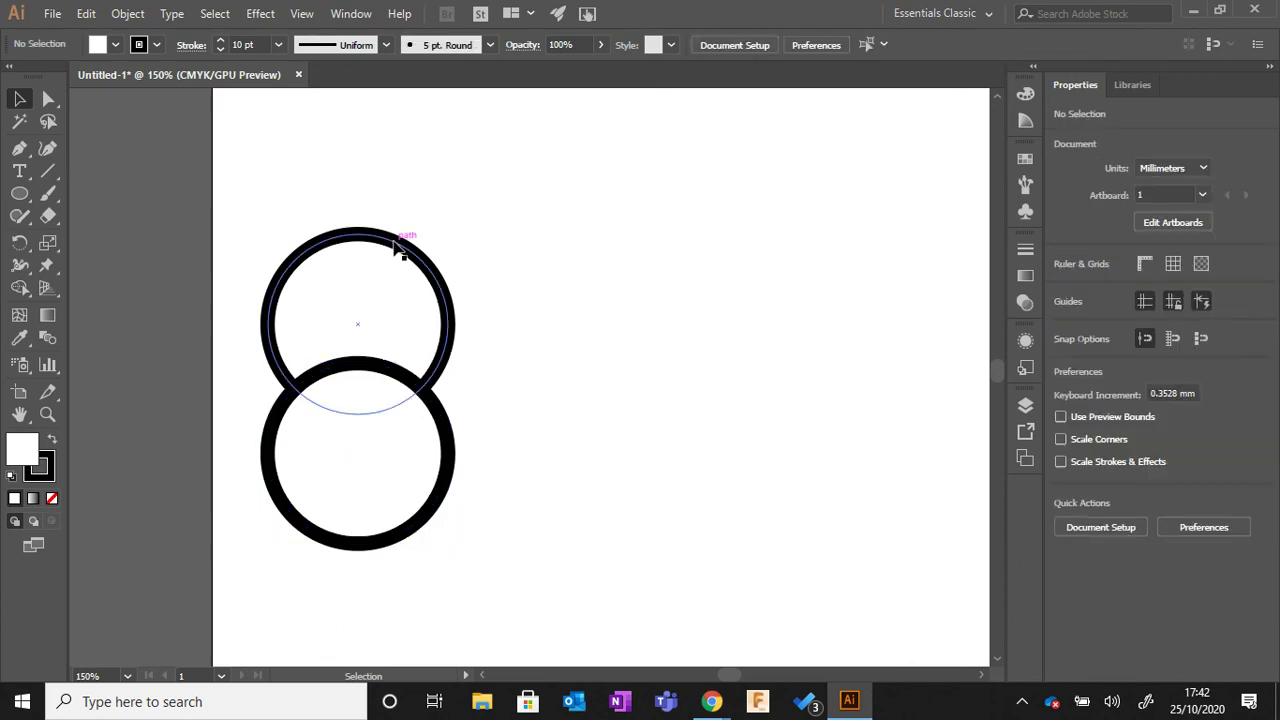
- Copy the upper circle, paste a duplicate and place it vertically aligned above, overlapping the original's upper half
left_click(398, 245)
right_click(397, 245)
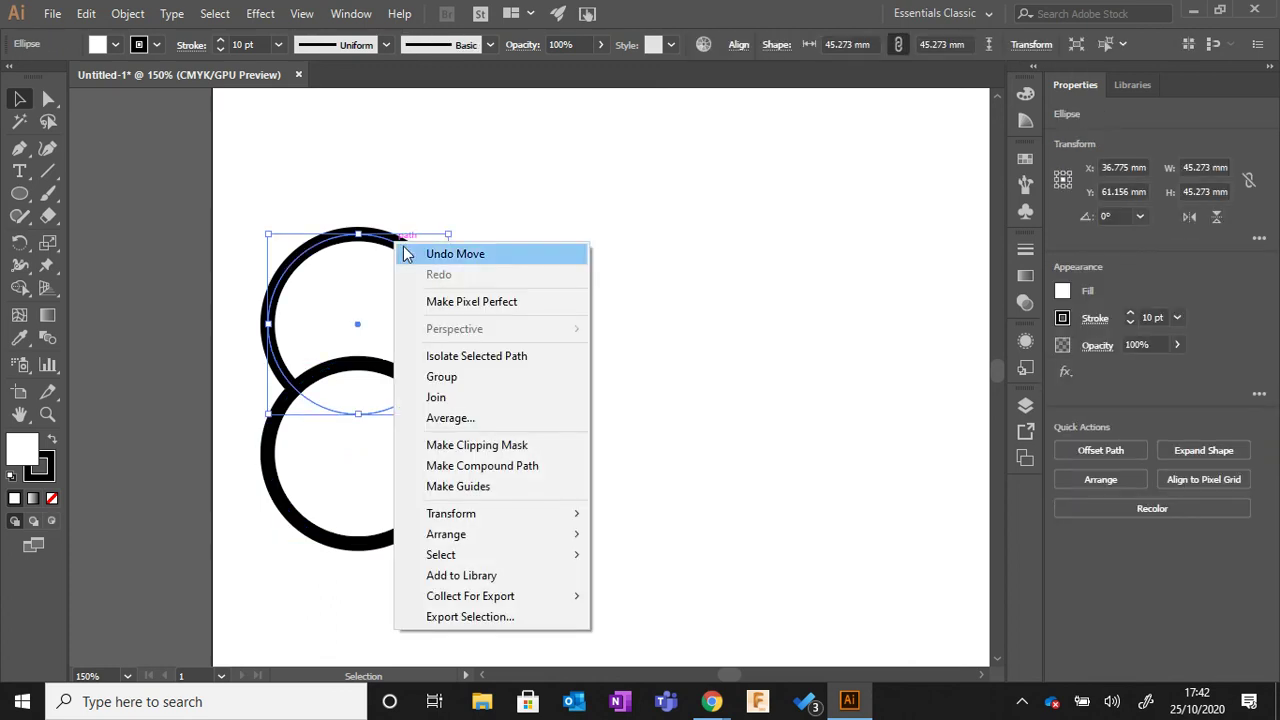
left_click(88, 14)
left_click(132, 104)
right_click(545, 266)
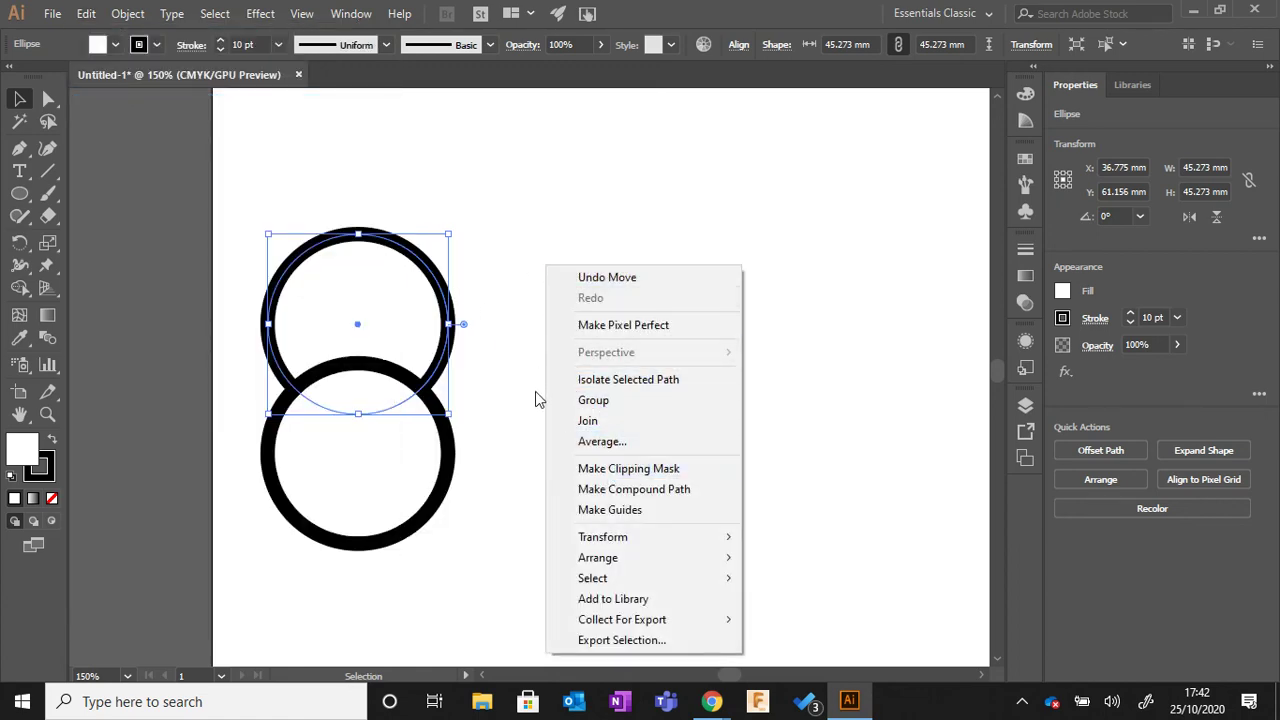
left_click(88, 14)
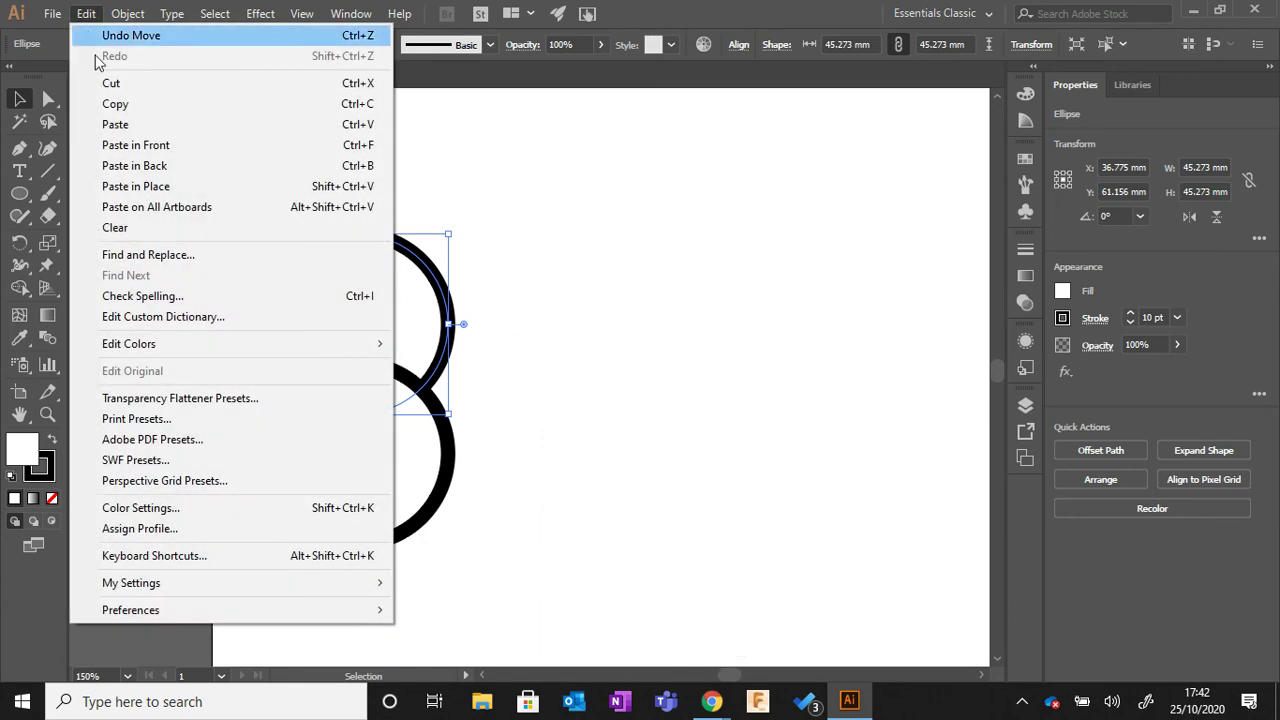
left_click(135, 127)
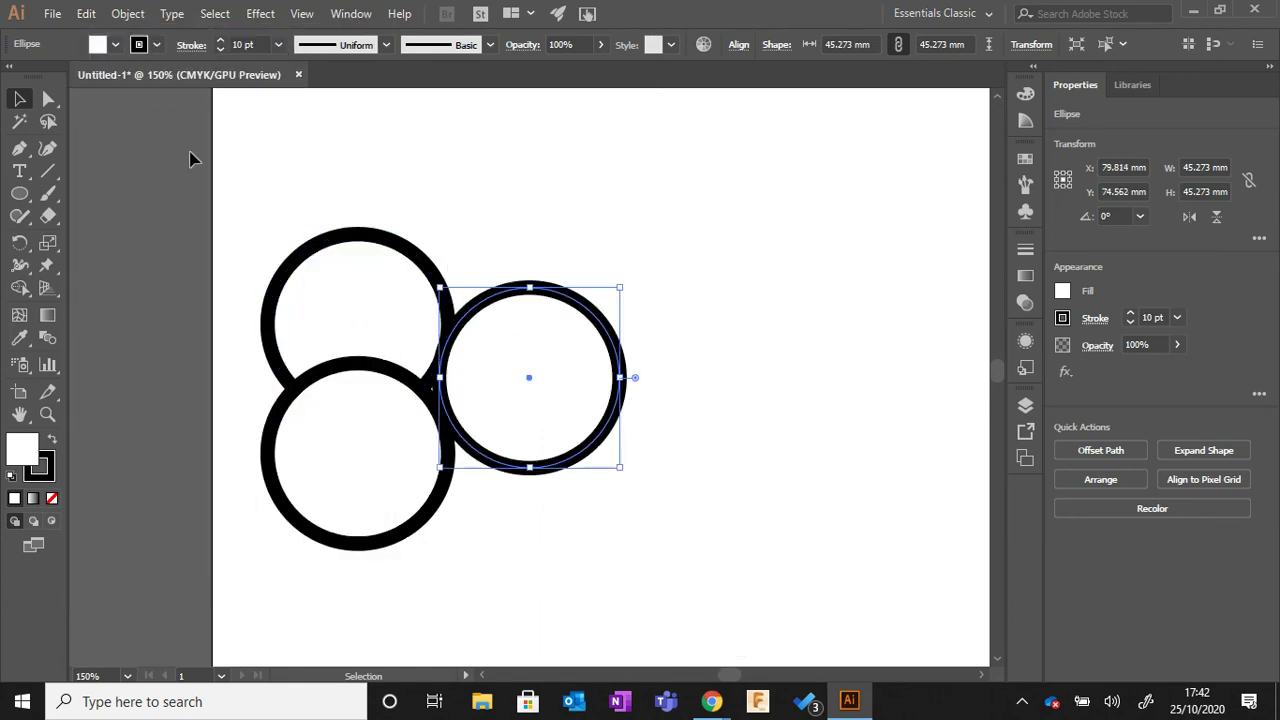
mouse_move(590, 312)
left_mouse_down()
mouse_move(553, 255)
mouse_move(444, 166)
mouse_move(410, 164)
left_mouse_up()
left_click(463, 229)
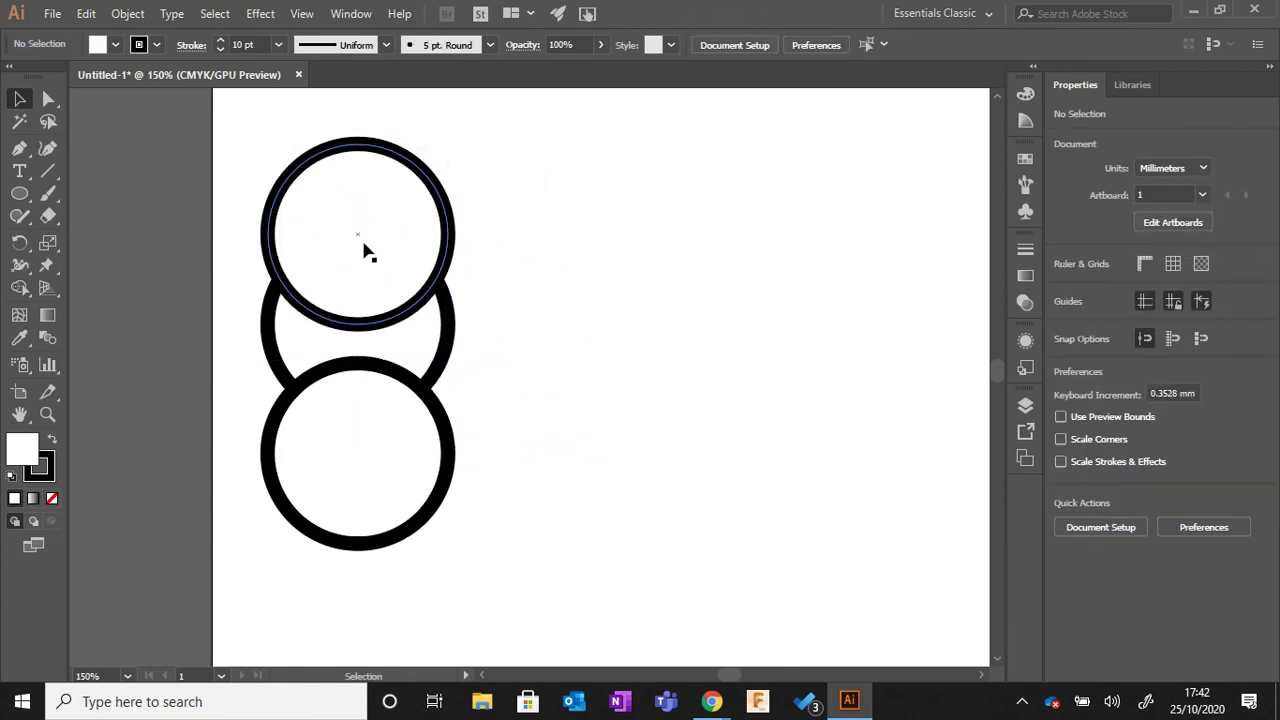
- Set the fill of the top circle in the stack to None
left_click(349, 452)
left_click_drag(365, 283, 309, 349)
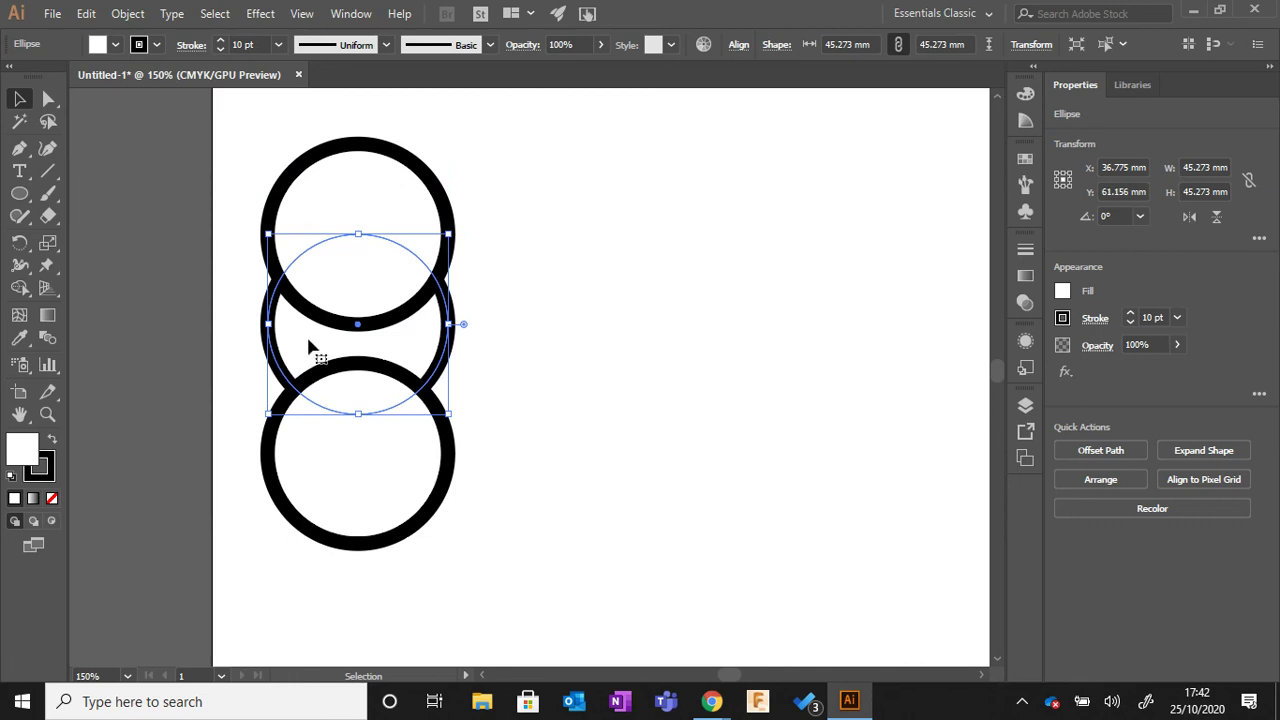
left_click(381, 210)
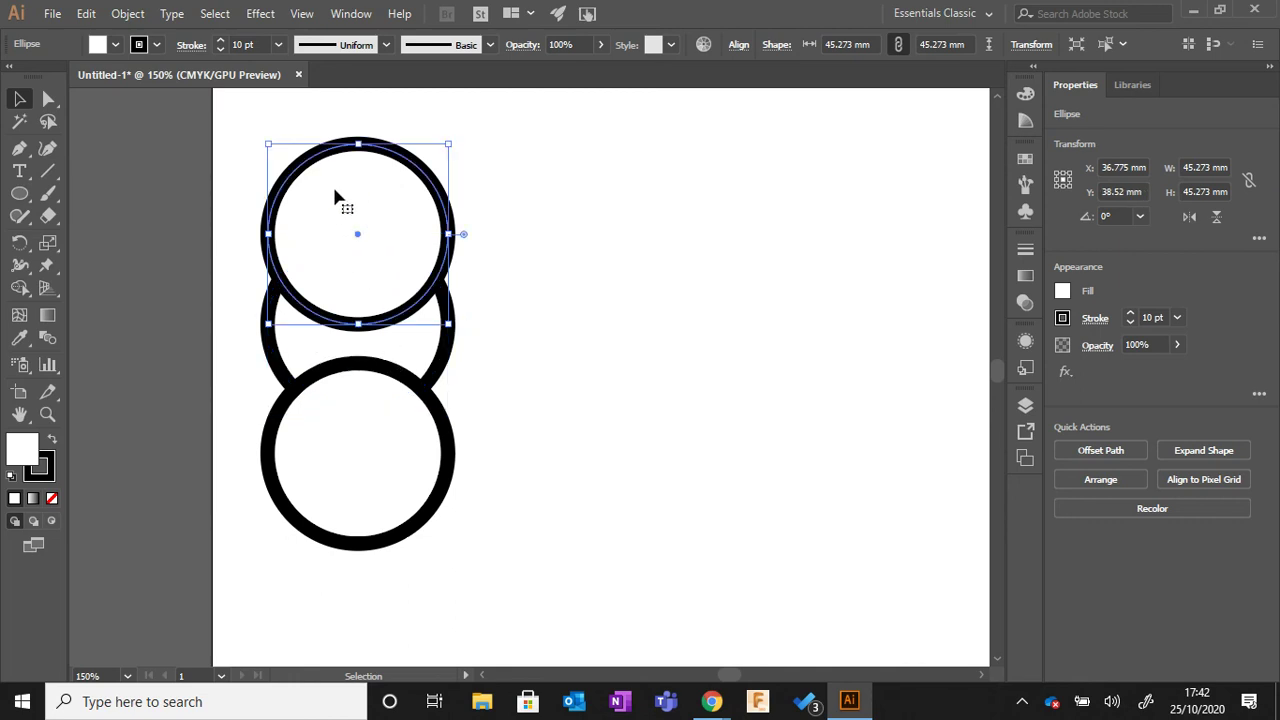
left_click(115, 47)
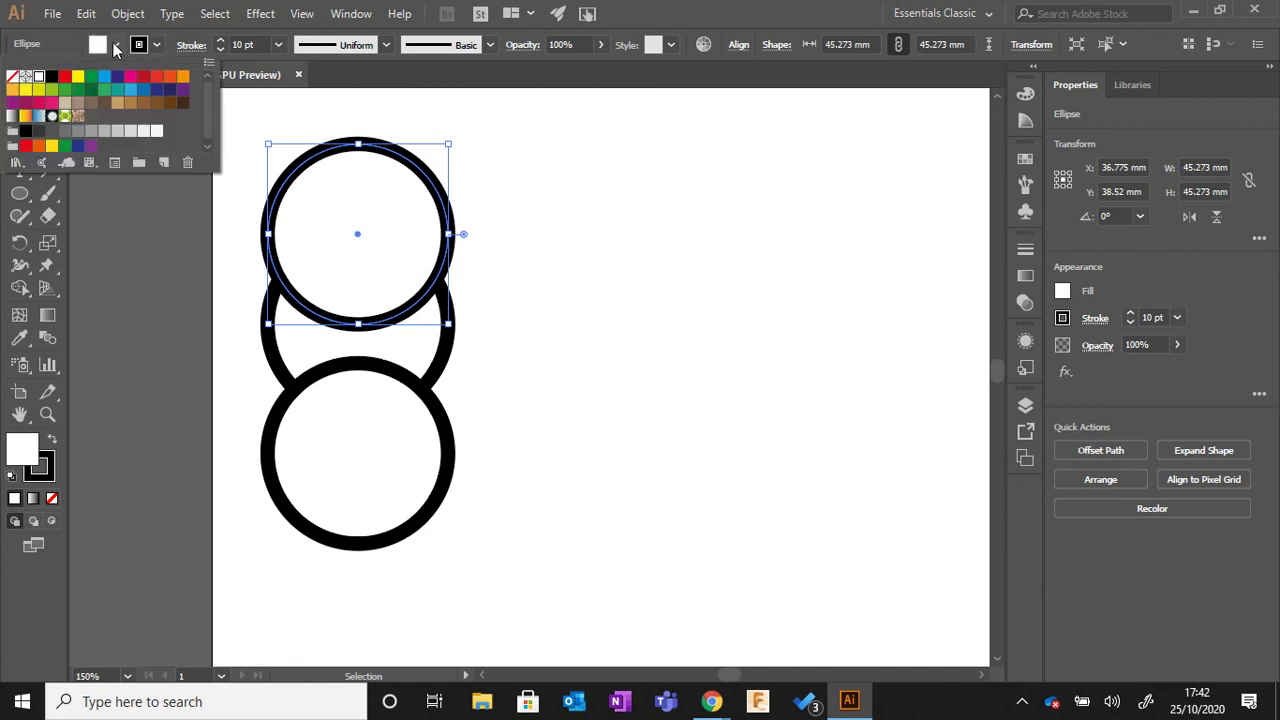
left_click(12, 80)
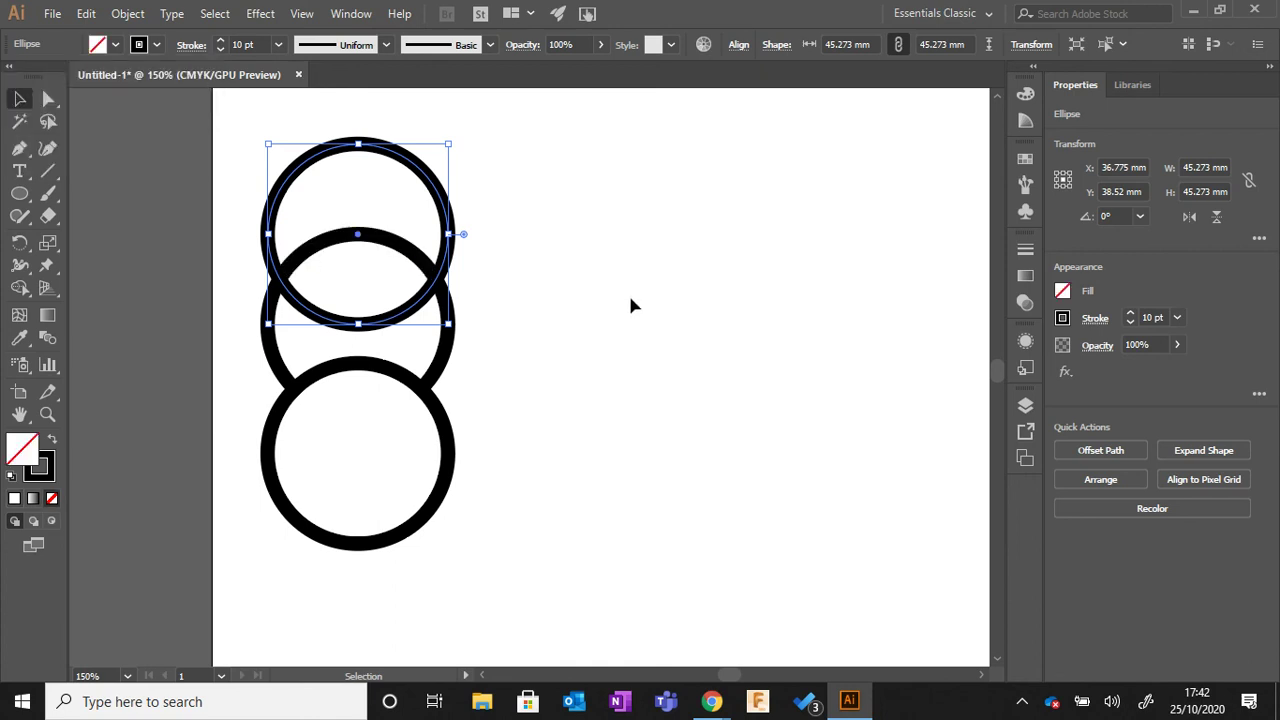
- Set the bottom circle's fill to None and deselect it
left_click(391, 449)
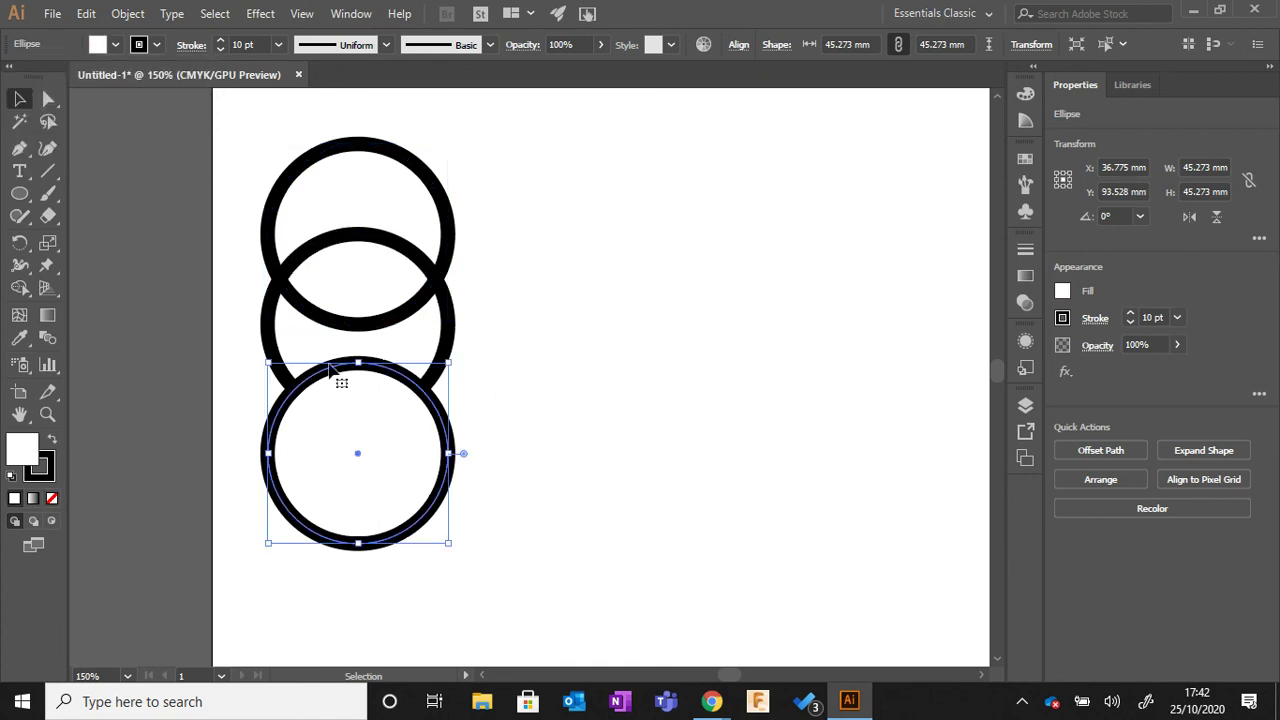
left_click(116, 44)
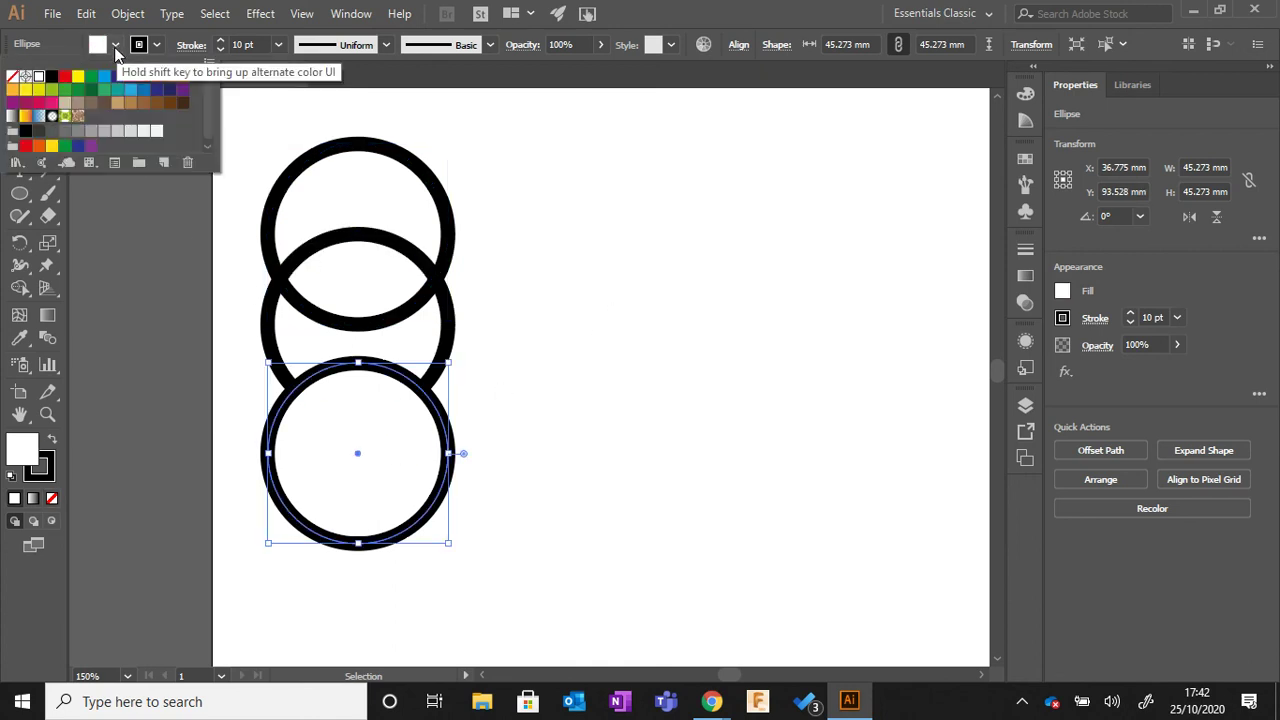
left_click(12, 79)
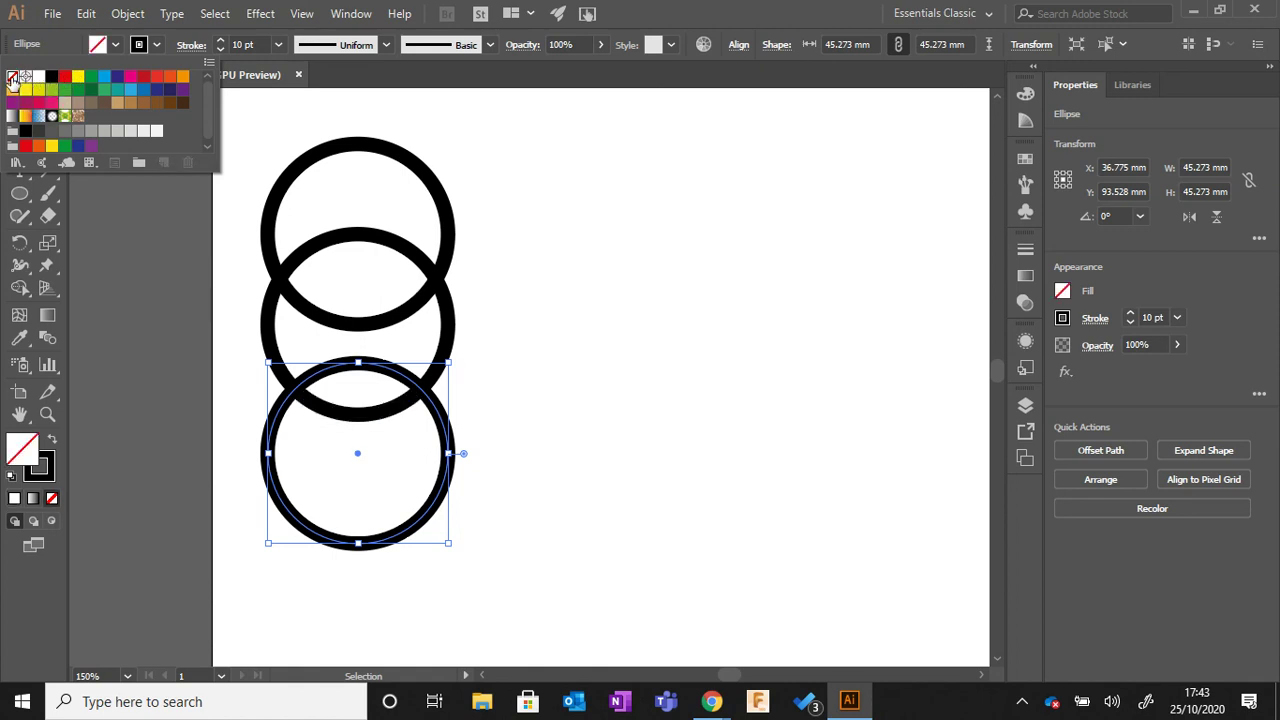
left_click(588, 328)
- Adjust the circle overlaps by moving the top circle and the bottom circle slightly upward, keeping all three vertically aligned
left_click_drag(451, 249, 450, 246)
left_click(469, 405)
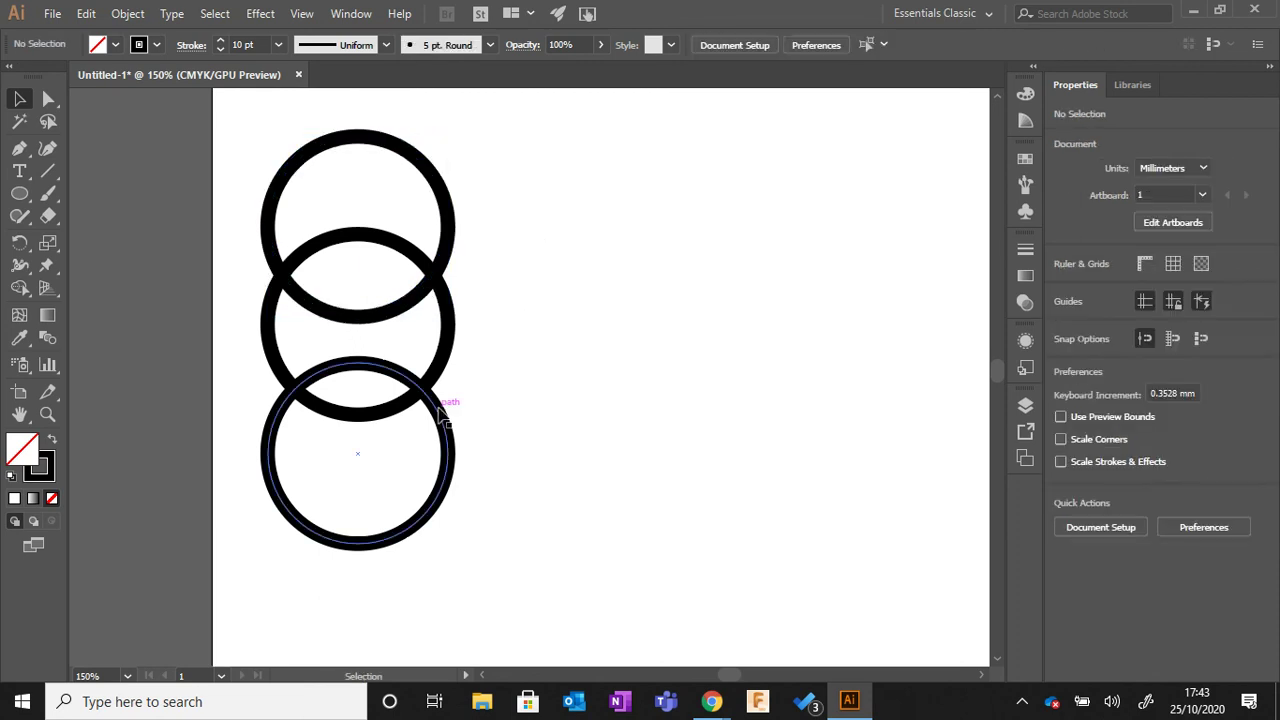
left_click_drag(440, 410, 440, 396)
left_click(575, 397)
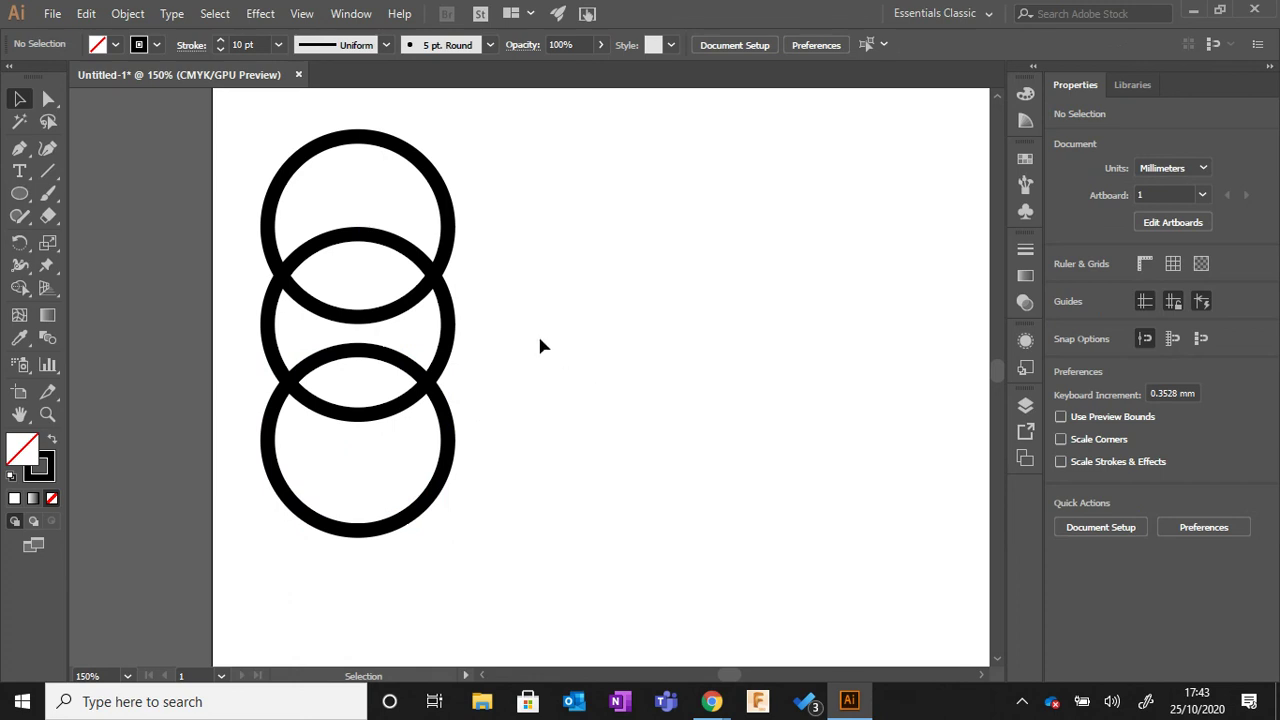
left_click(452, 342)
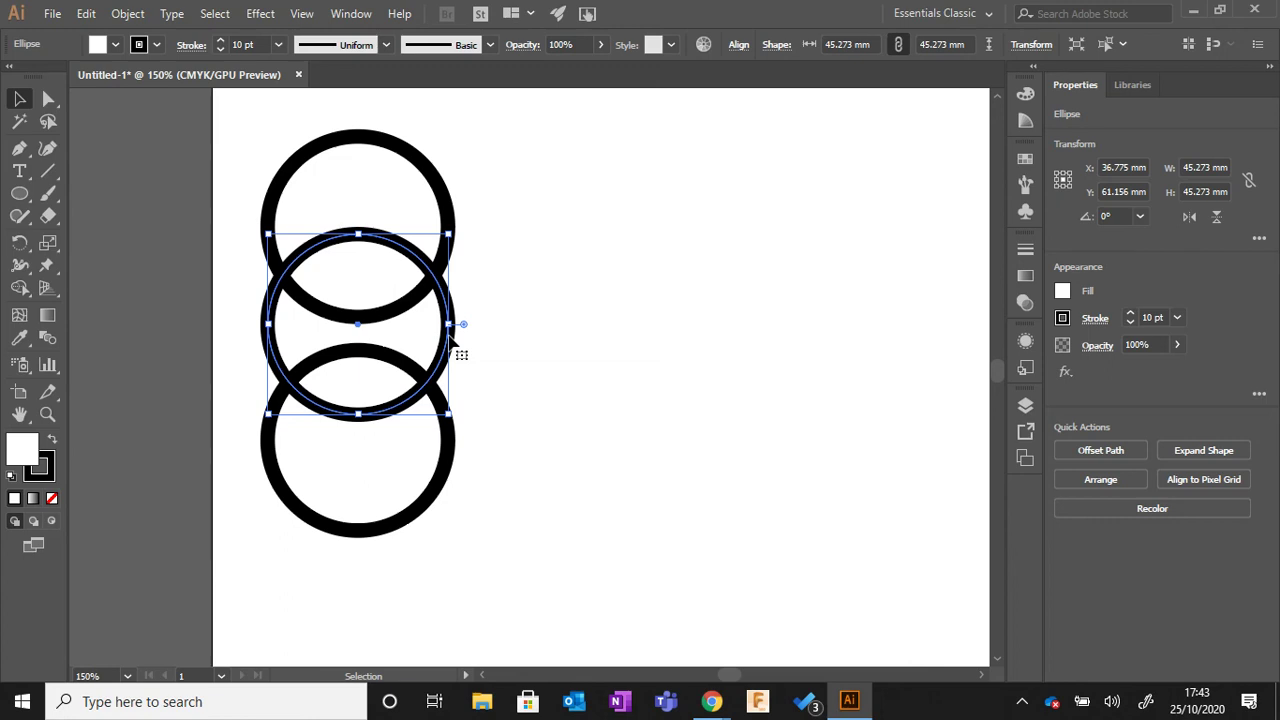
left_click(514, 335)
- Draw a circle about 31 mm in diameter to the right of the stack and set its stroke weight to 7 pt
left_click(24, 194)
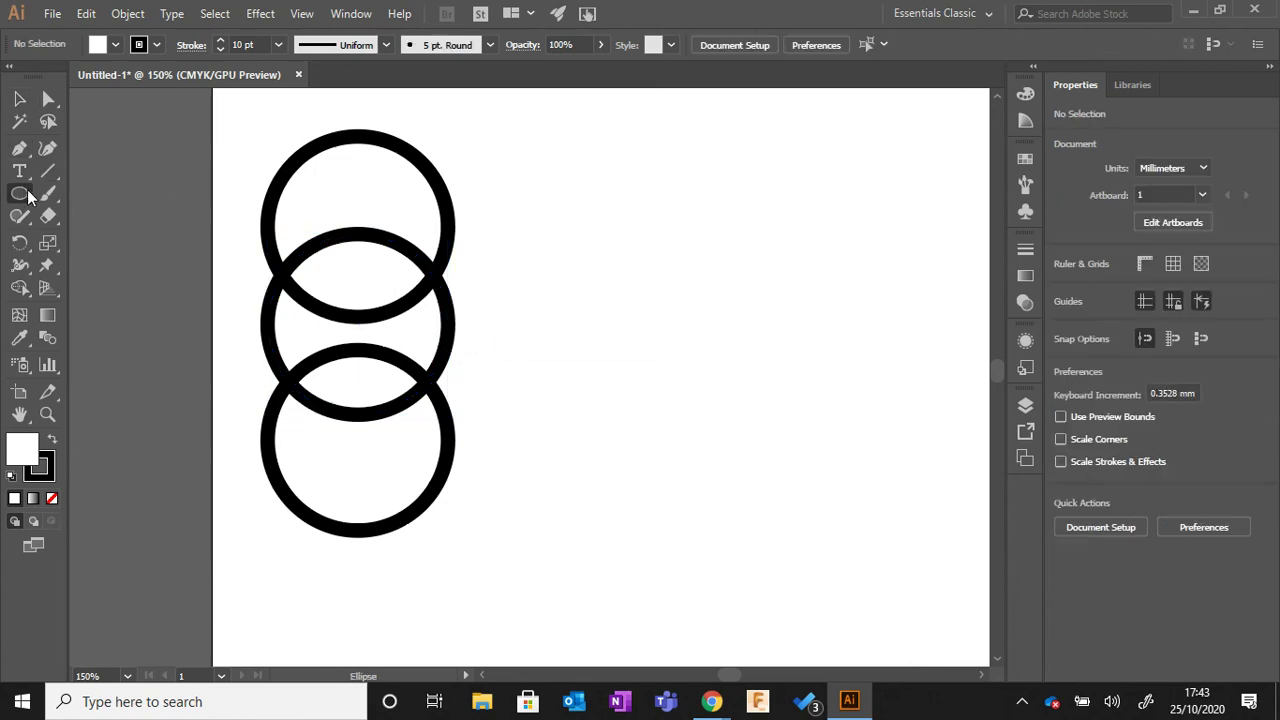
left_click_drag(597, 344, 718, 449)
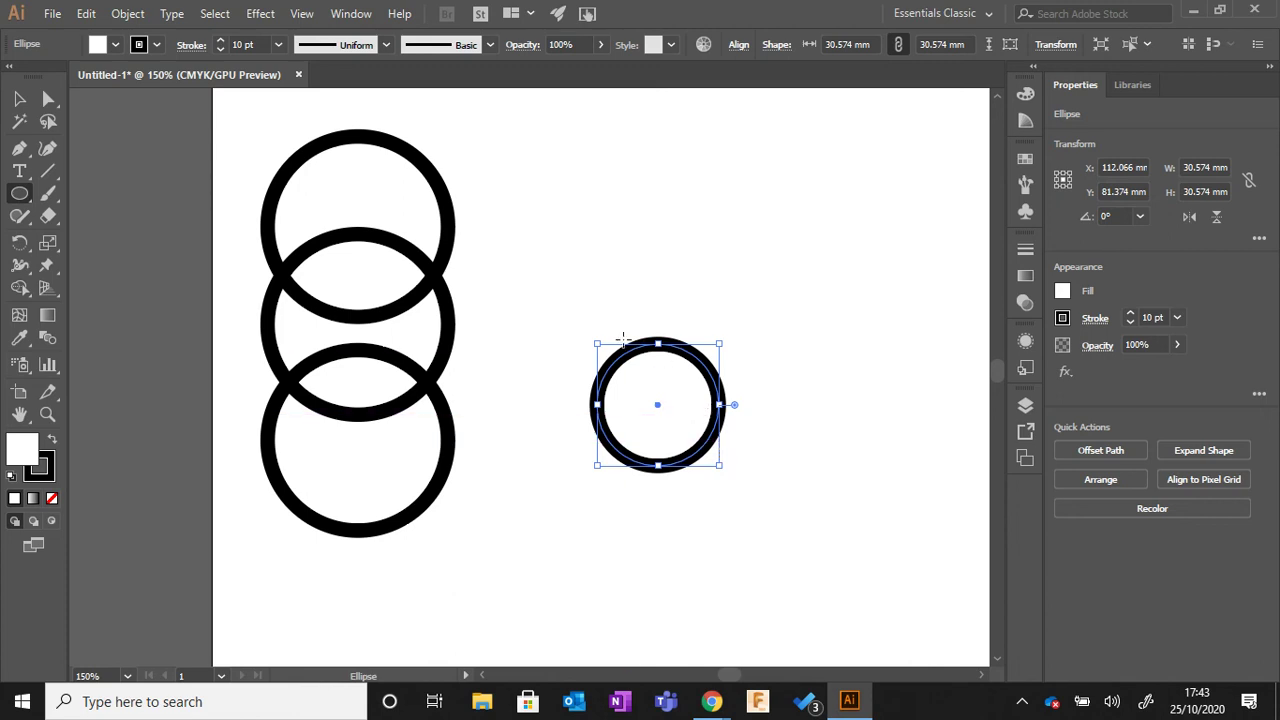
left_click(221, 50)
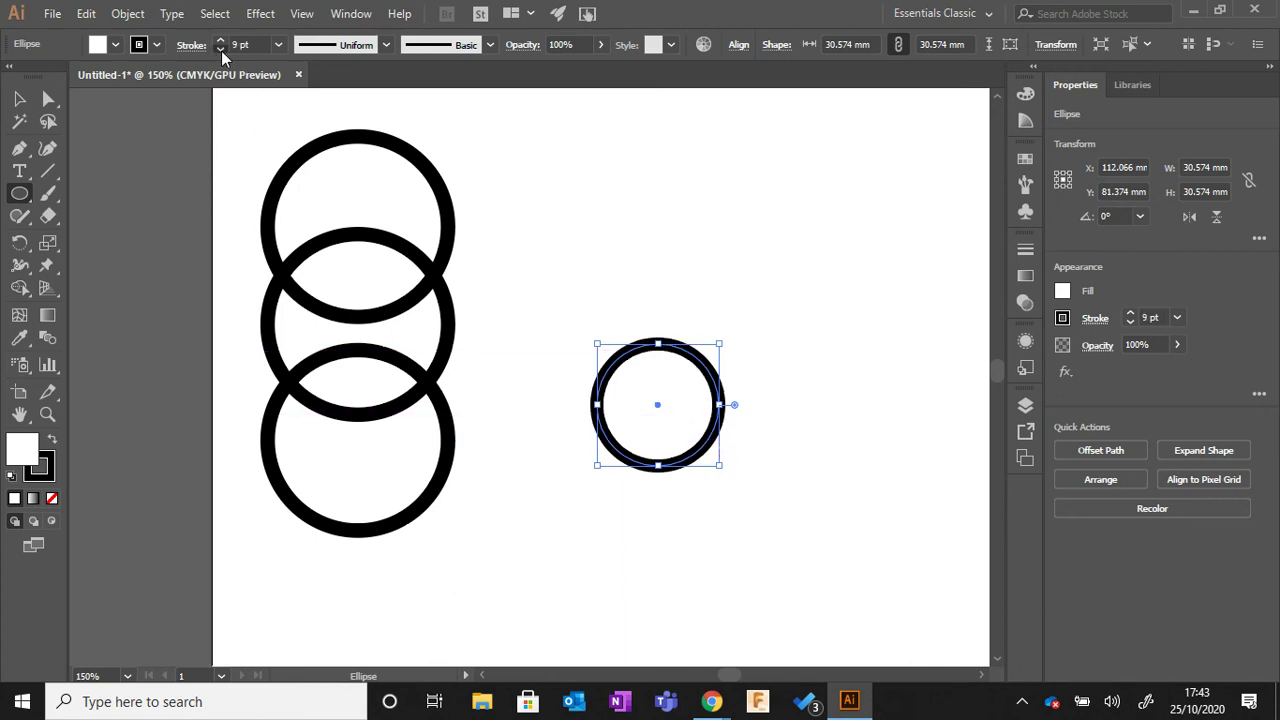
left_click(221, 50)
left_click(221, 50)
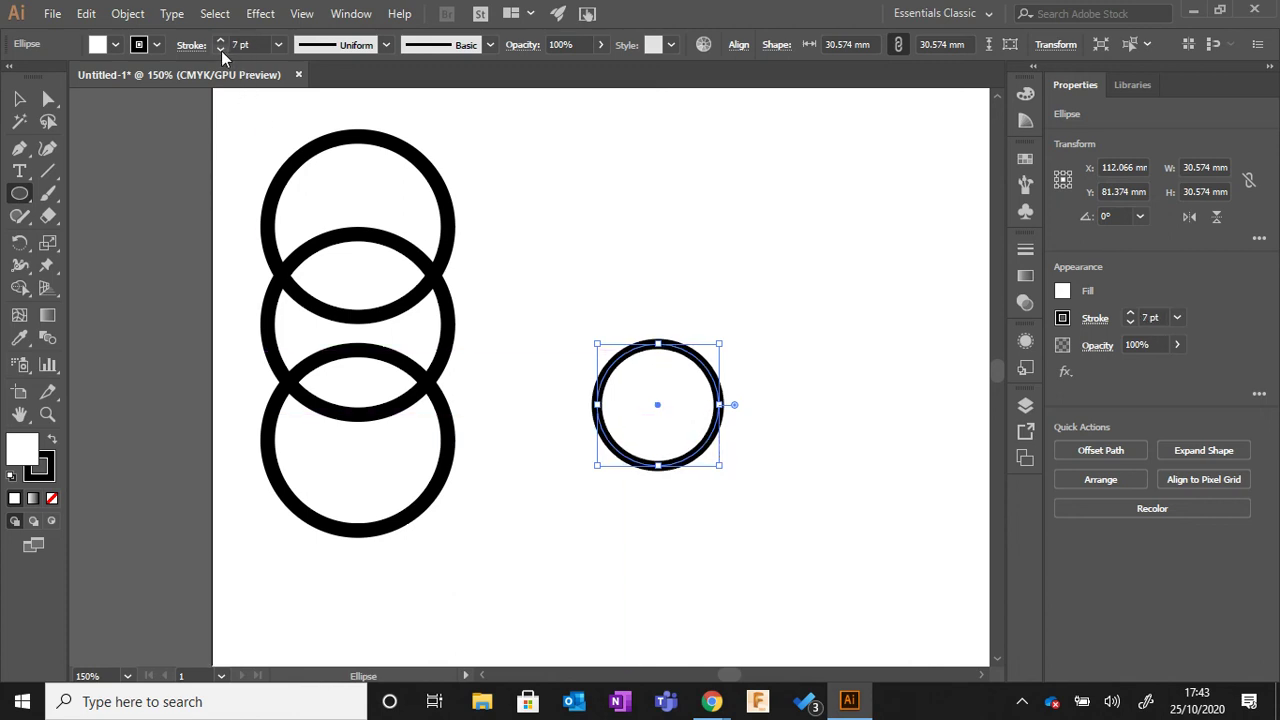
left_click(20, 99)
left_click(623, 295)
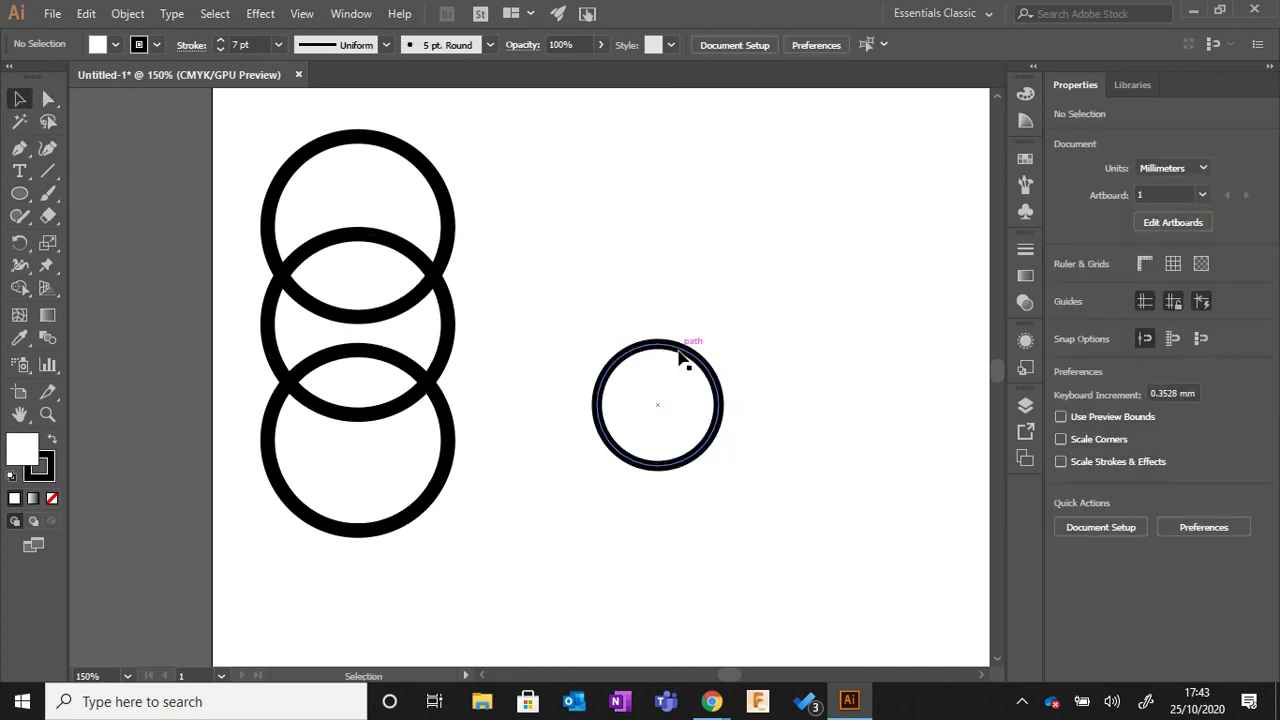
- Centre the small circle on the middle circle's right edge and set its fill to None
left_click_drag(679, 353, 472, 270)
left_click(556, 298)
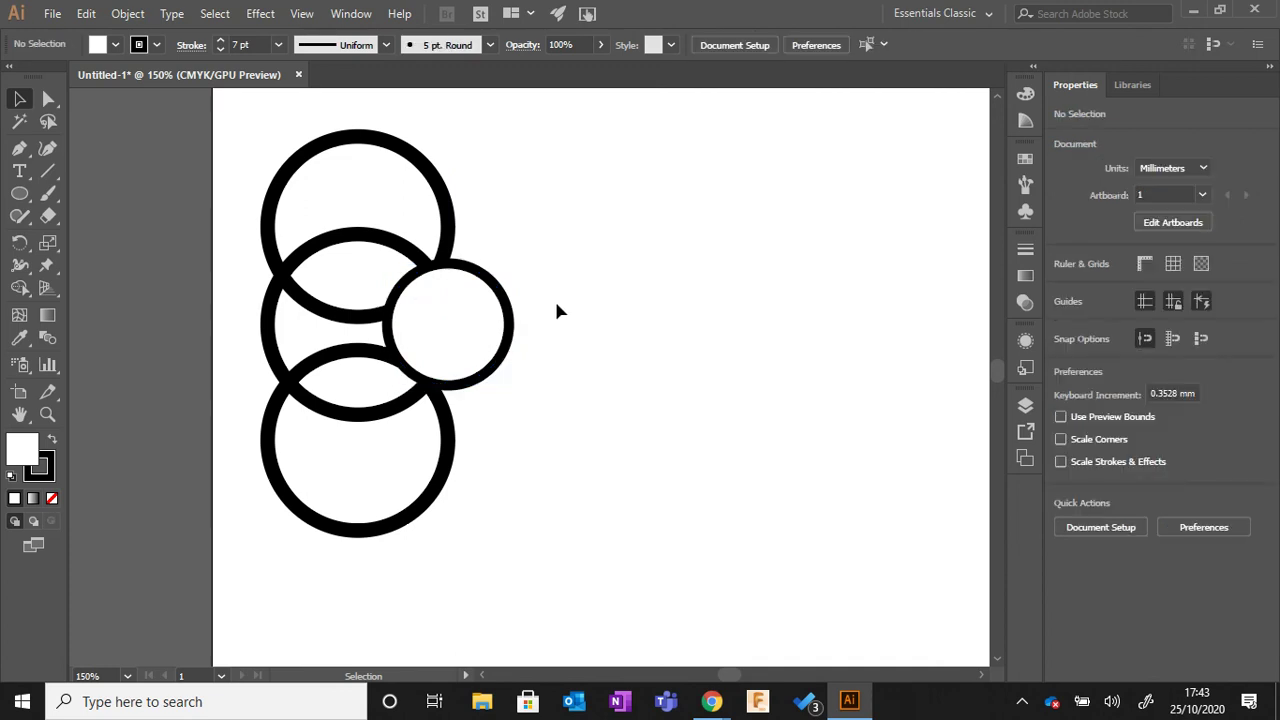
left_click(490, 310)
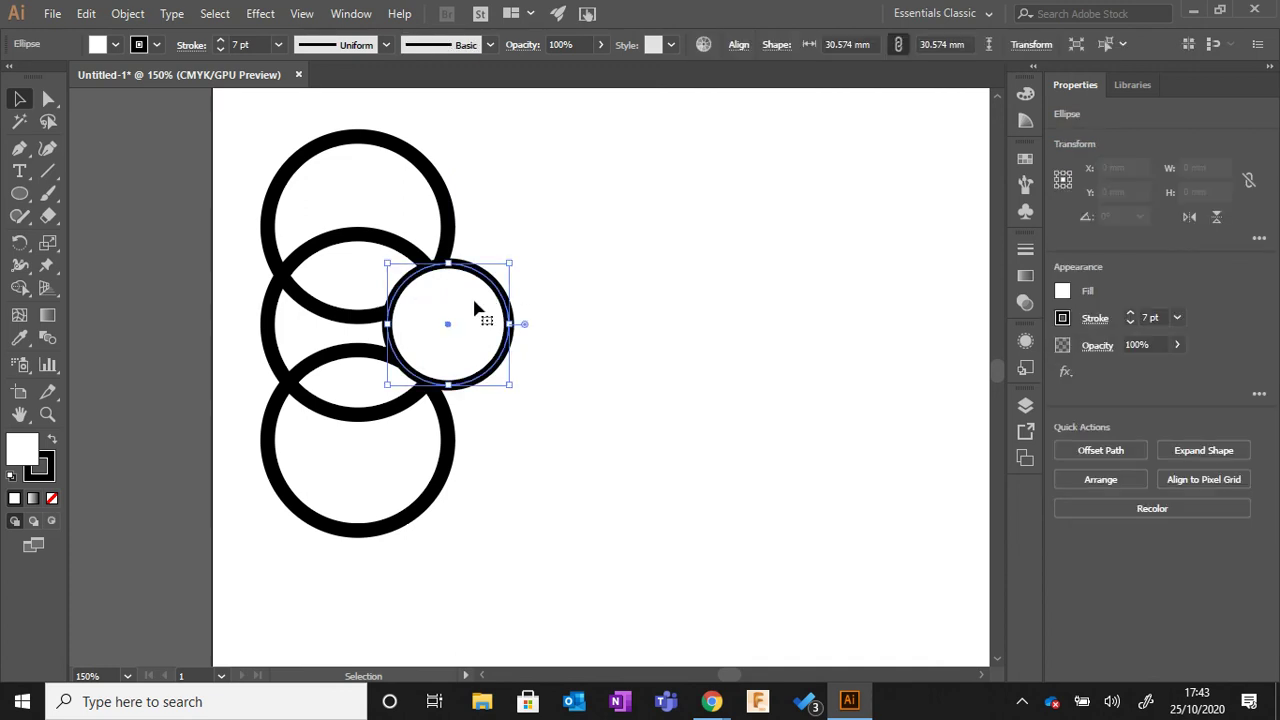
left_click(115, 46)
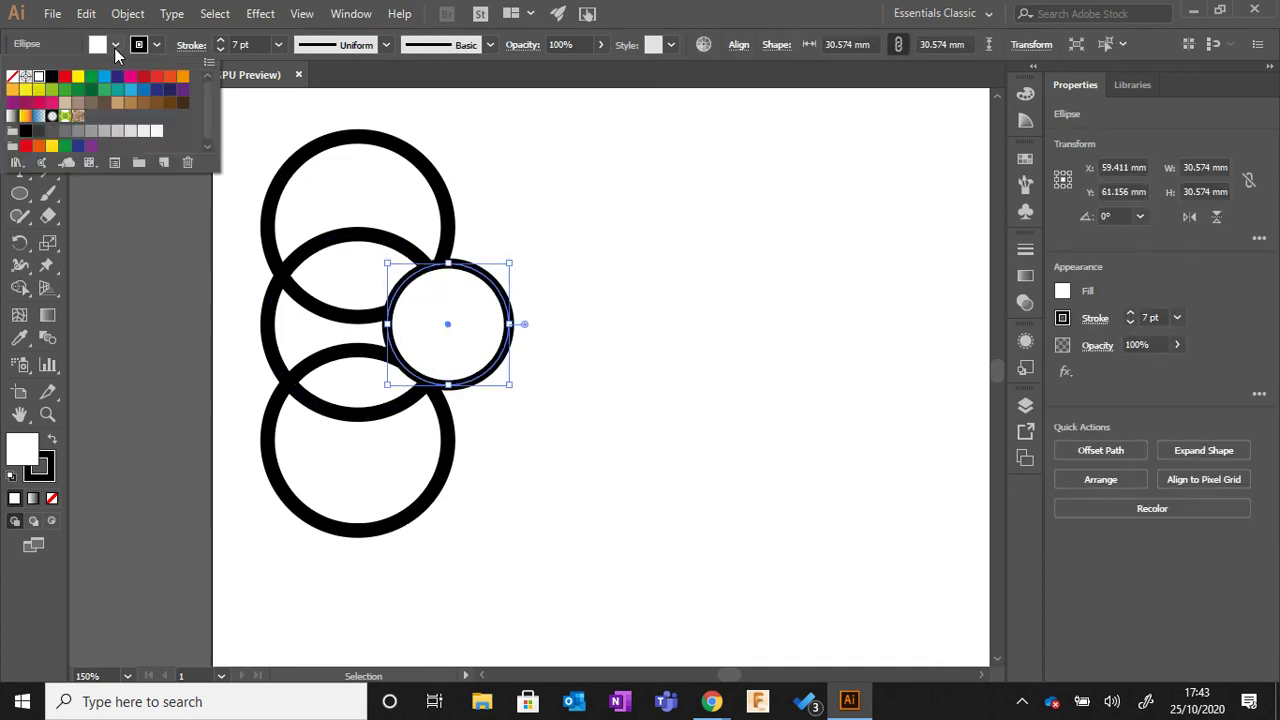
left_click(12, 78)
left_click(608, 296)
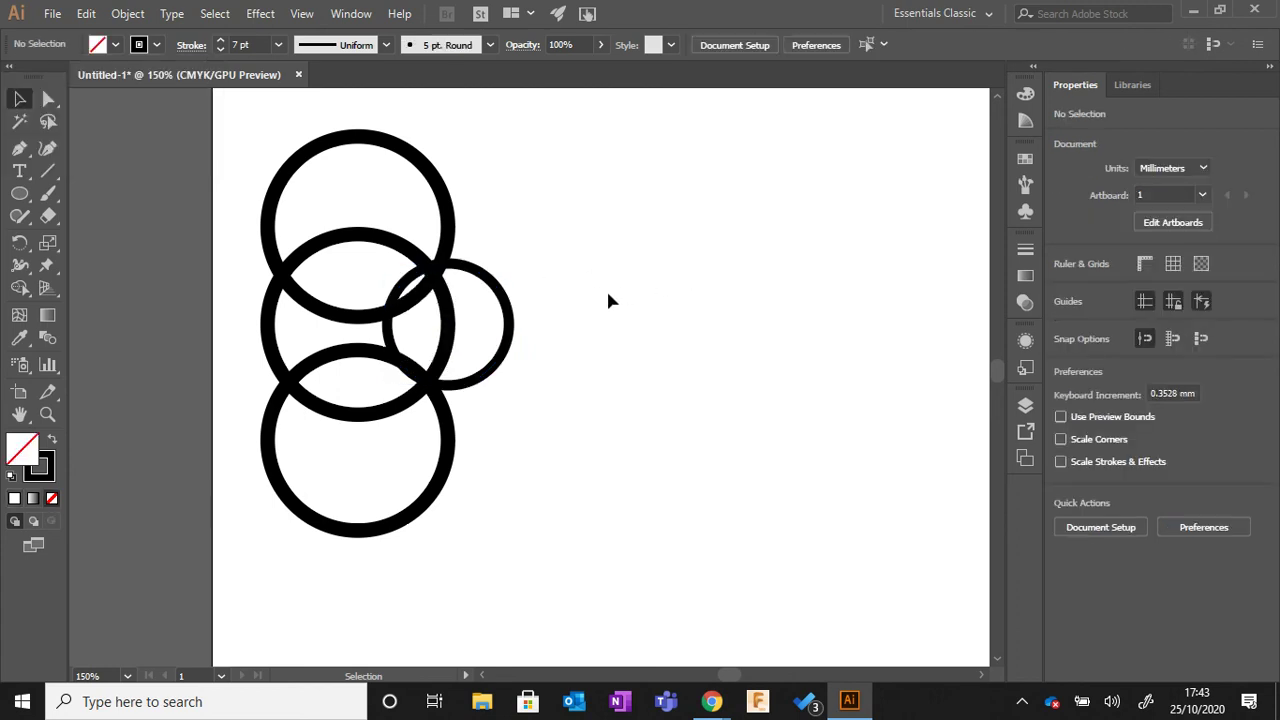
- Copy the small 7 pt circle to the clipboard and deselect it
left_click(512, 320)
left_click(86, 13)
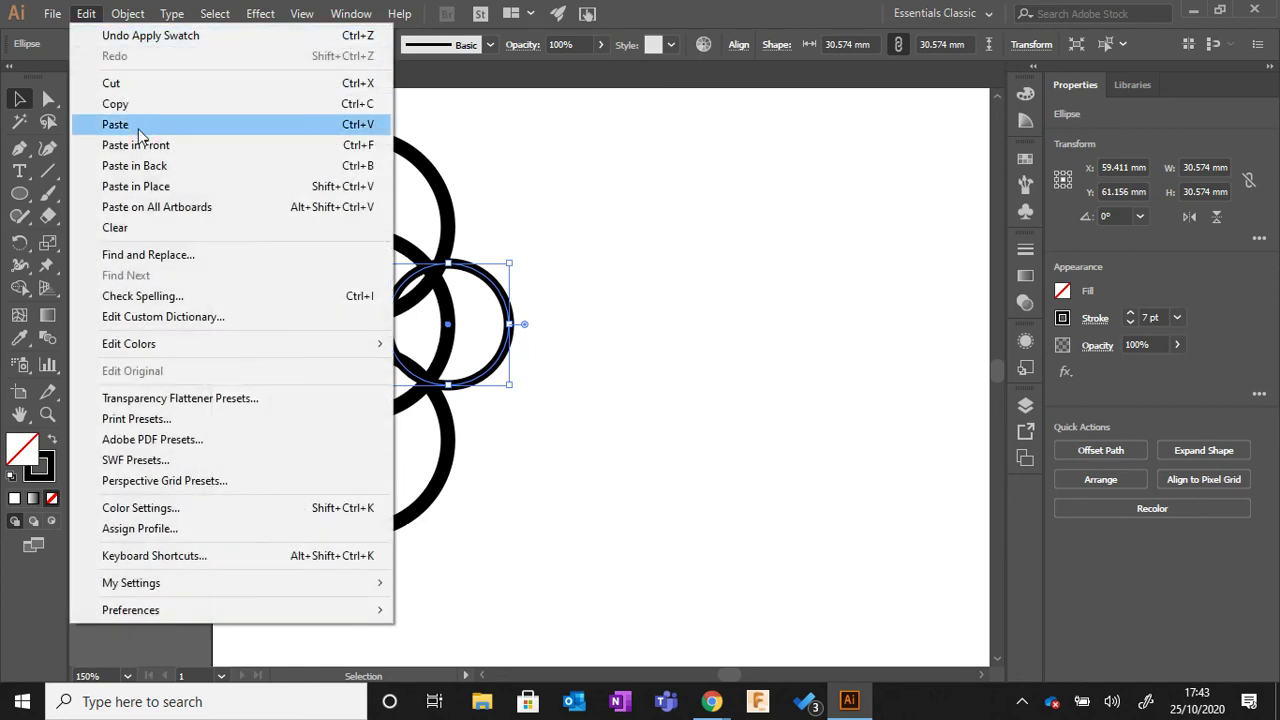
left_click(150, 104)
right_click(601, 256)
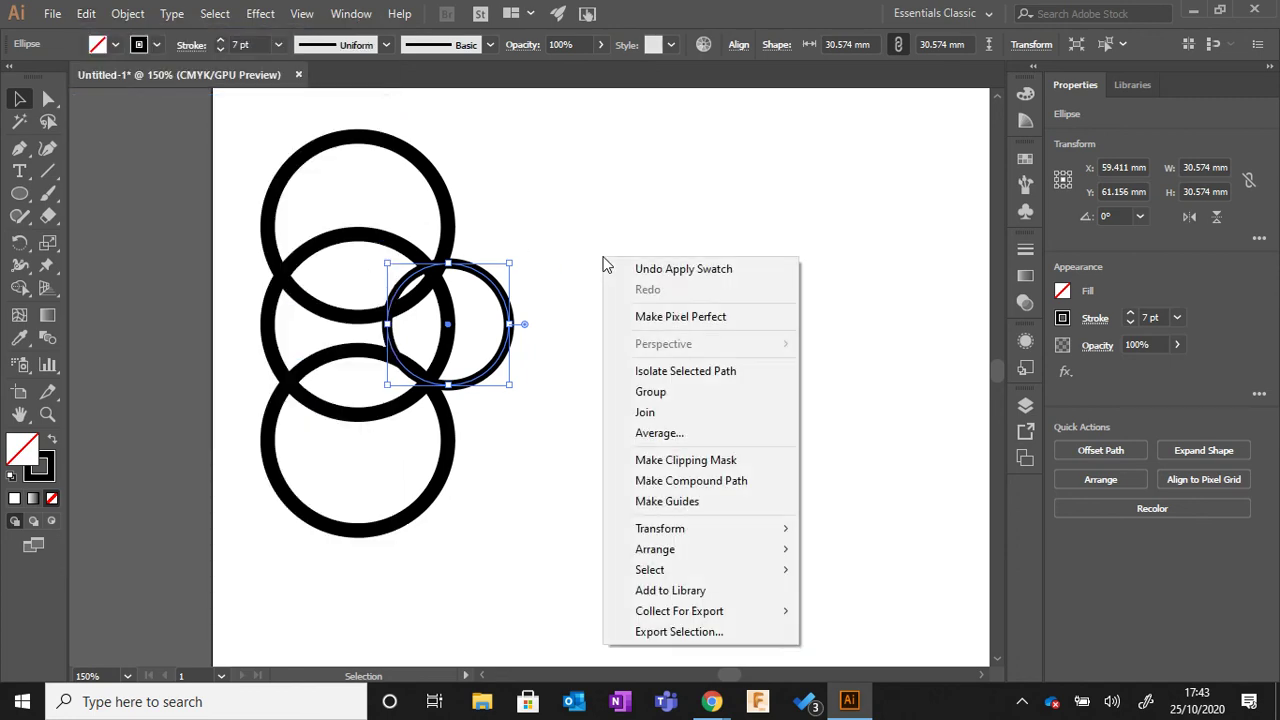
left_click(575, 278)
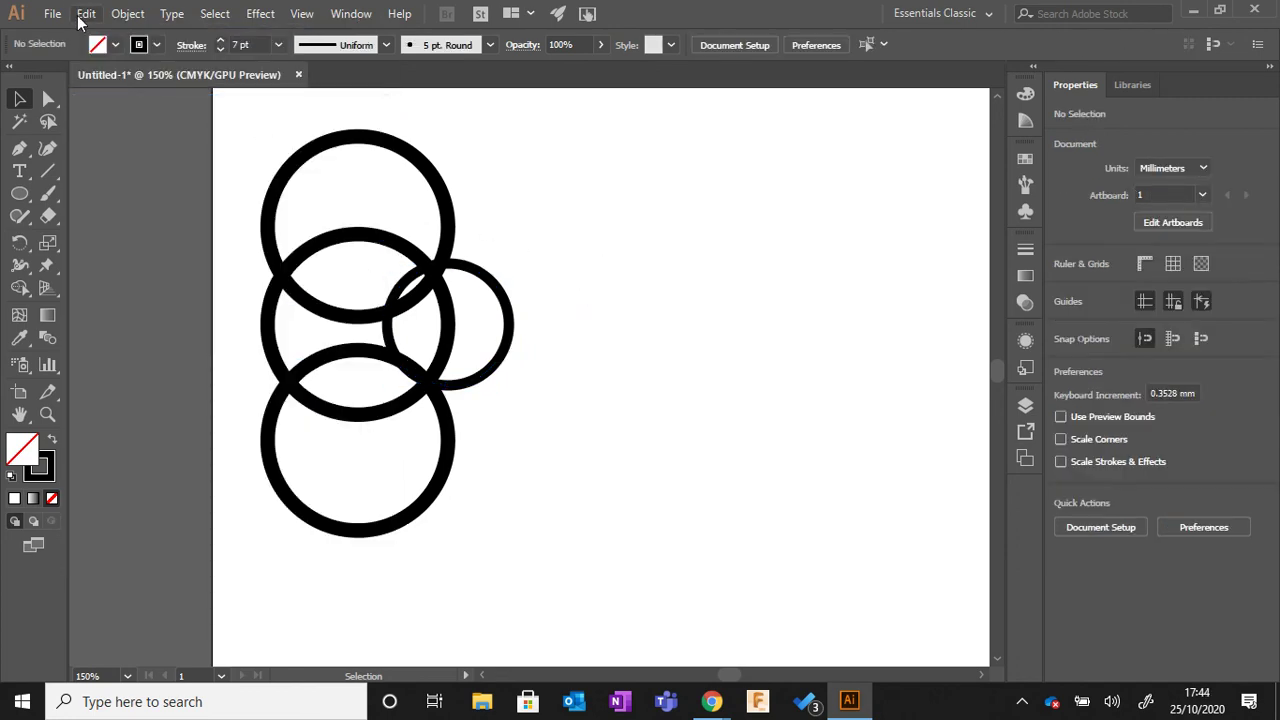
- Paste a copy of the small circle, centre it on the middle circle's left edge and select the copy
left_click(86, 13)
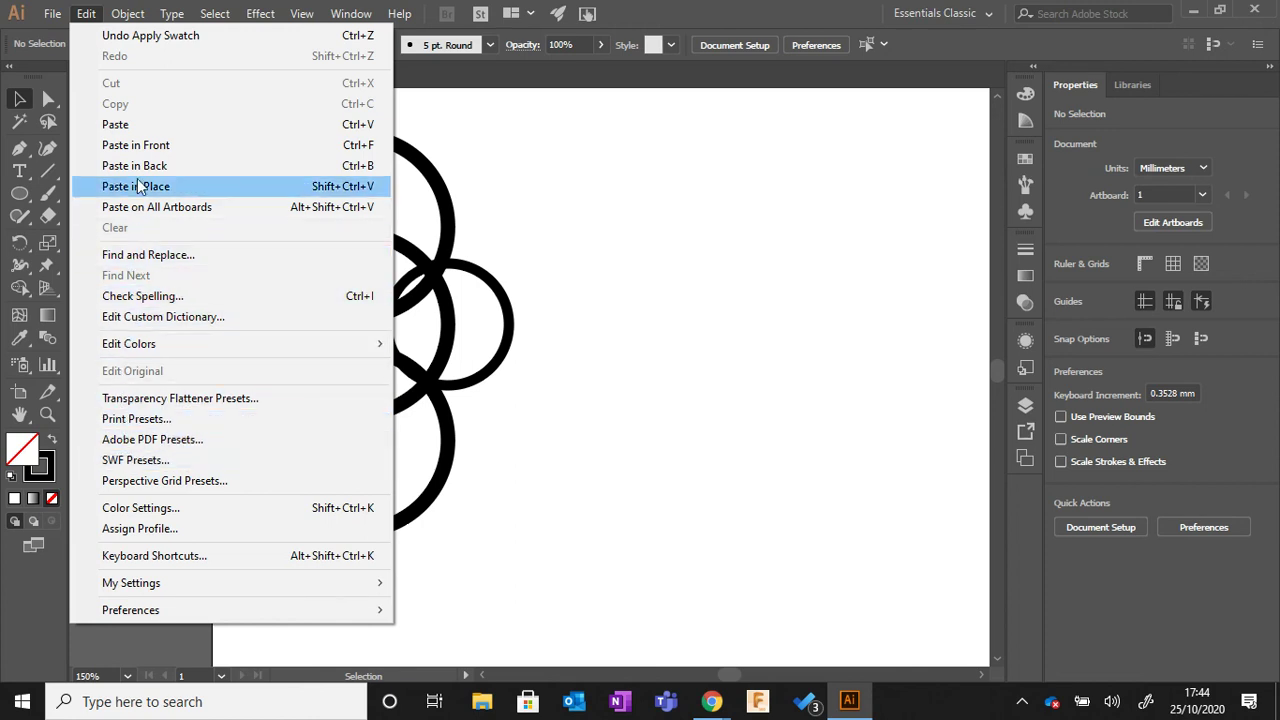
left_click(140, 126)
left_click(690, 302)
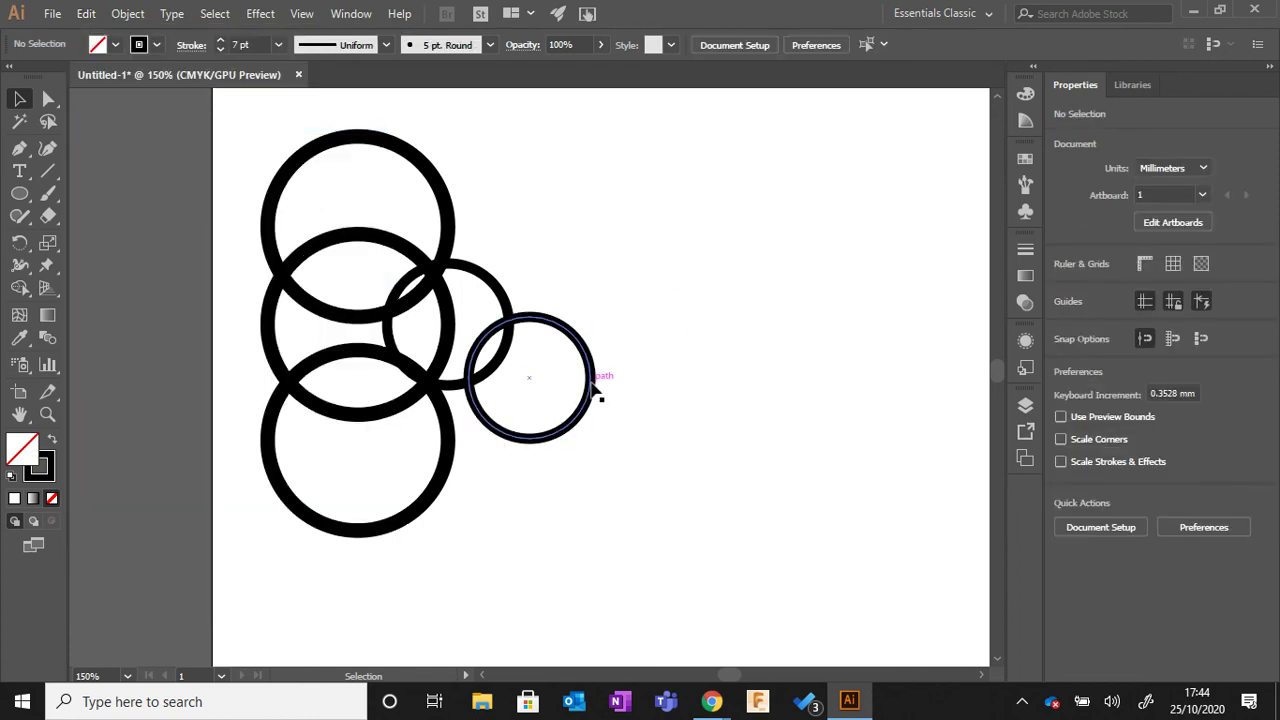
left_click_drag(592, 388, 333, 335)
left_click(571, 390)
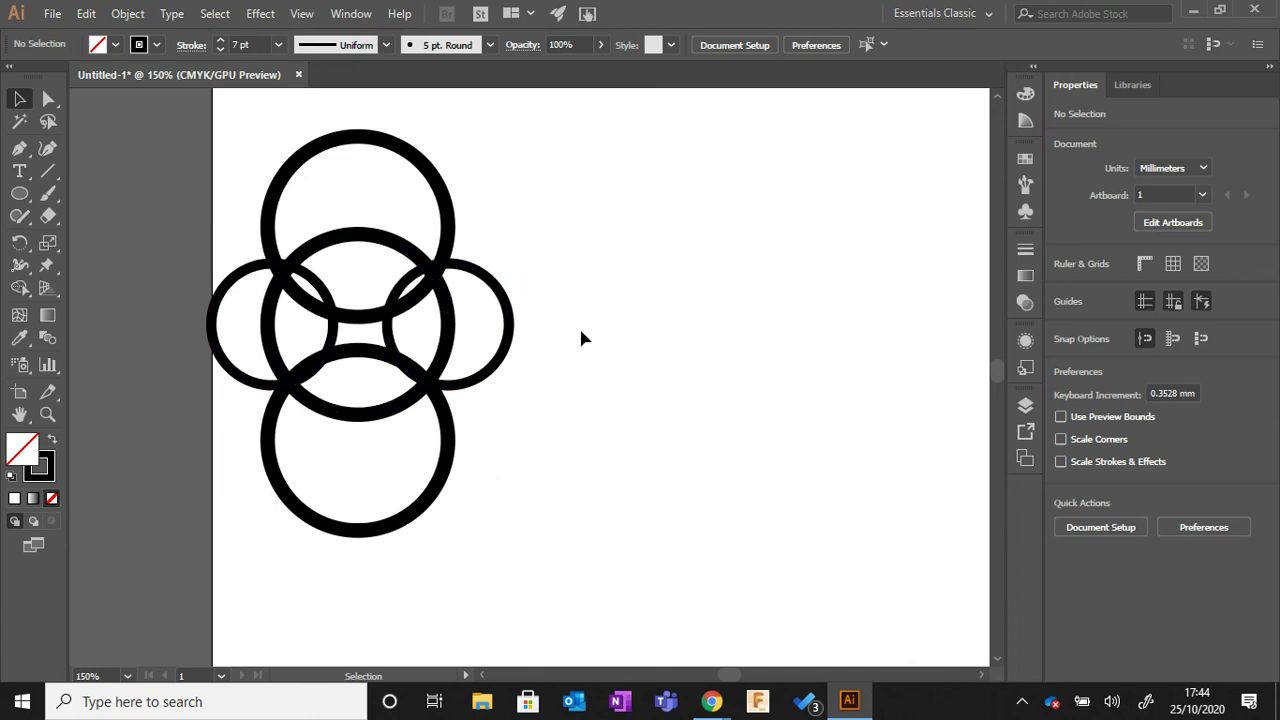
scroll(572, 337, "down", 1)
scroll(574, 344, "up", 1)
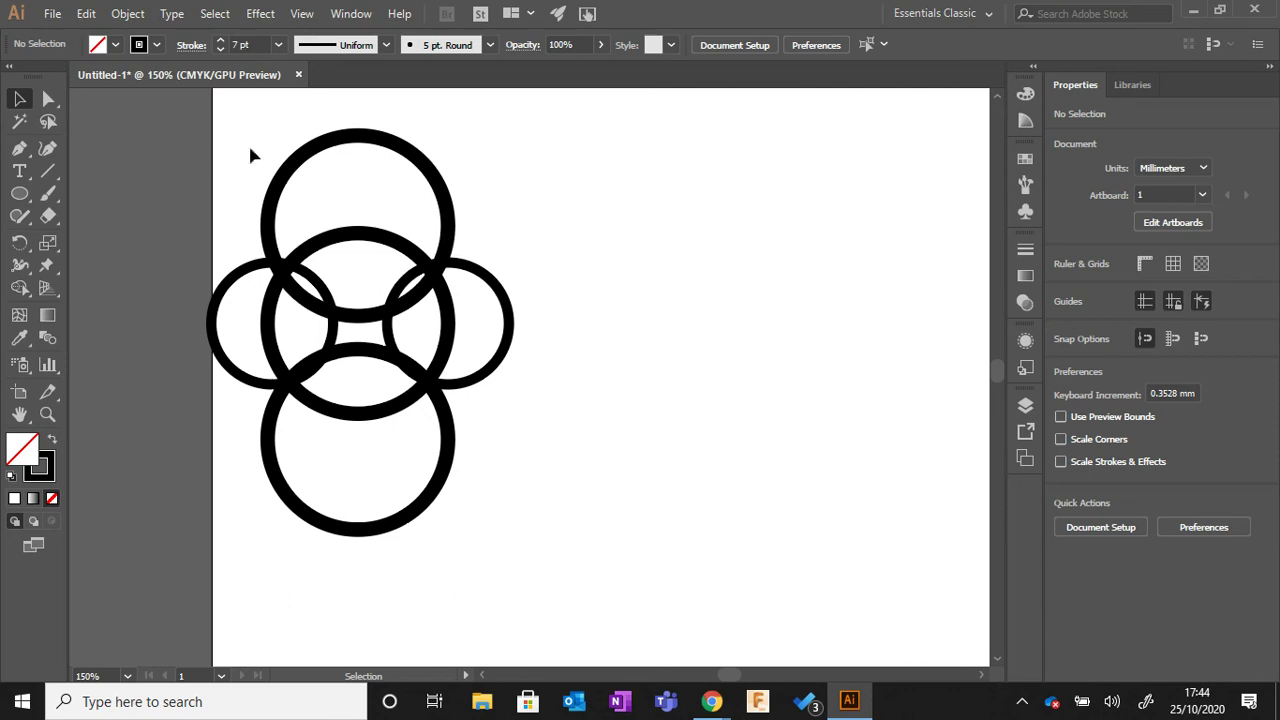
left_click(237, 285)
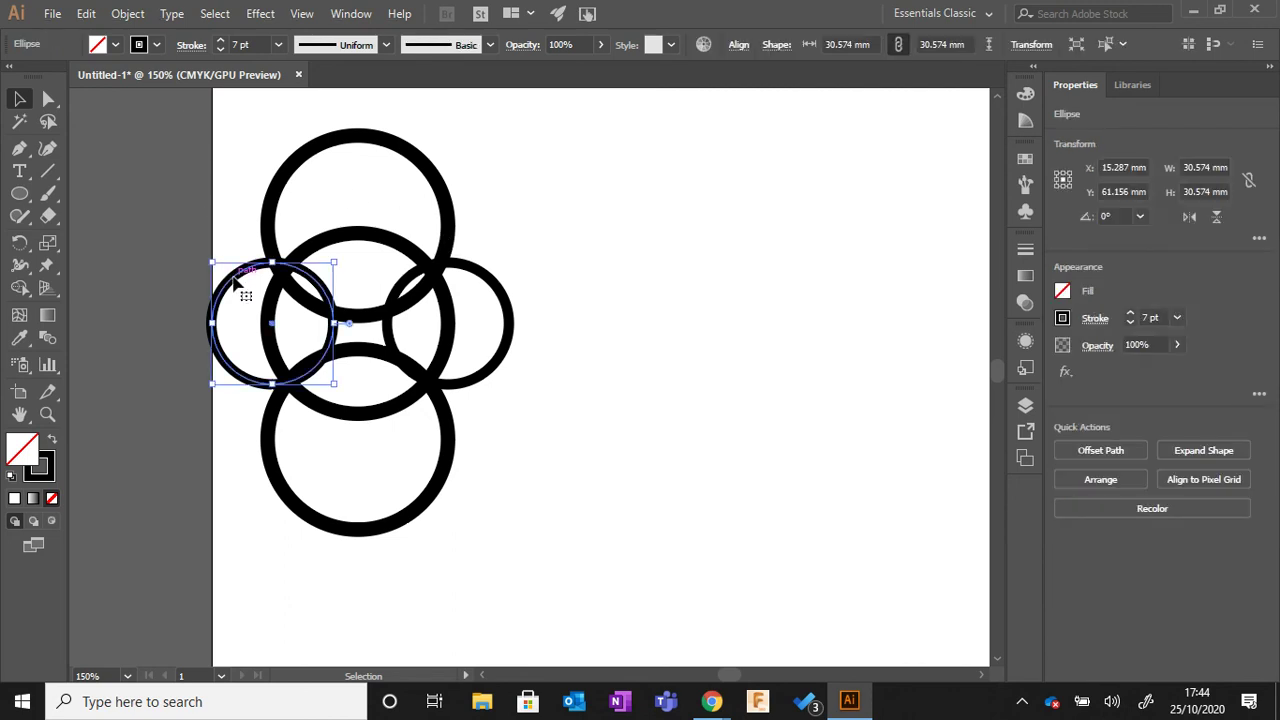
left_click(115, 44)
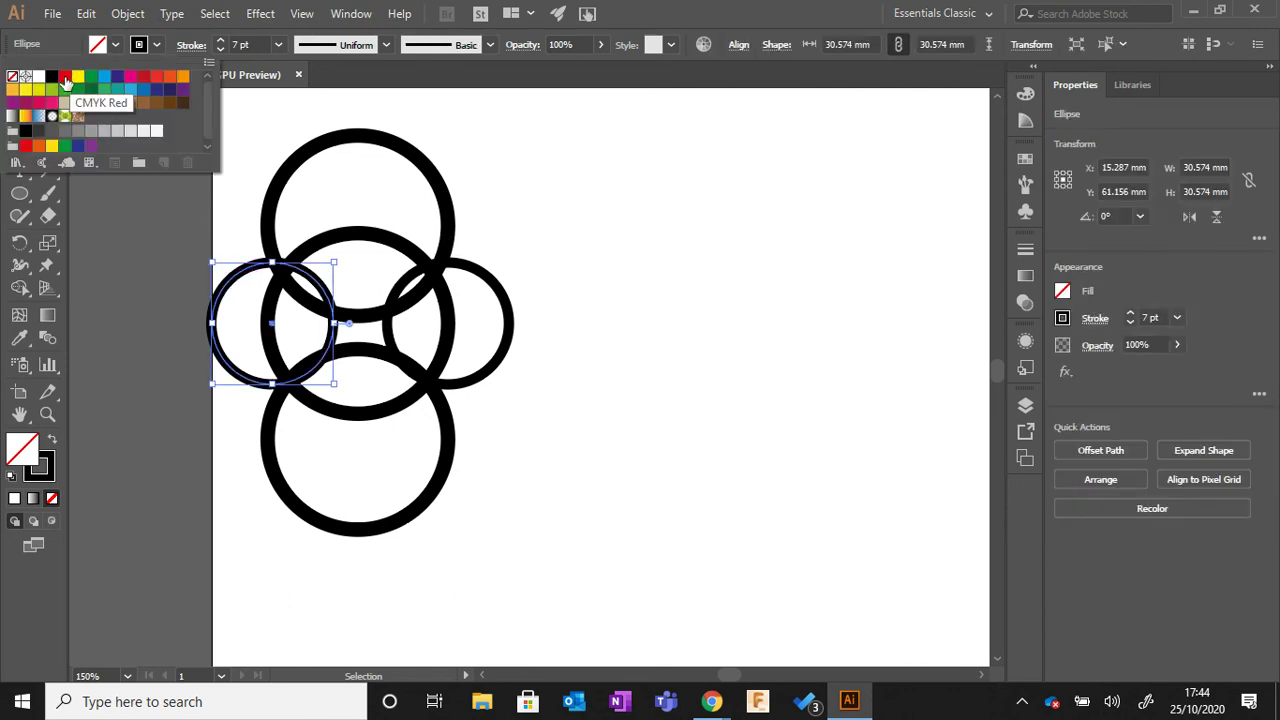
left_click(64, 78)
left_click(117, 45)
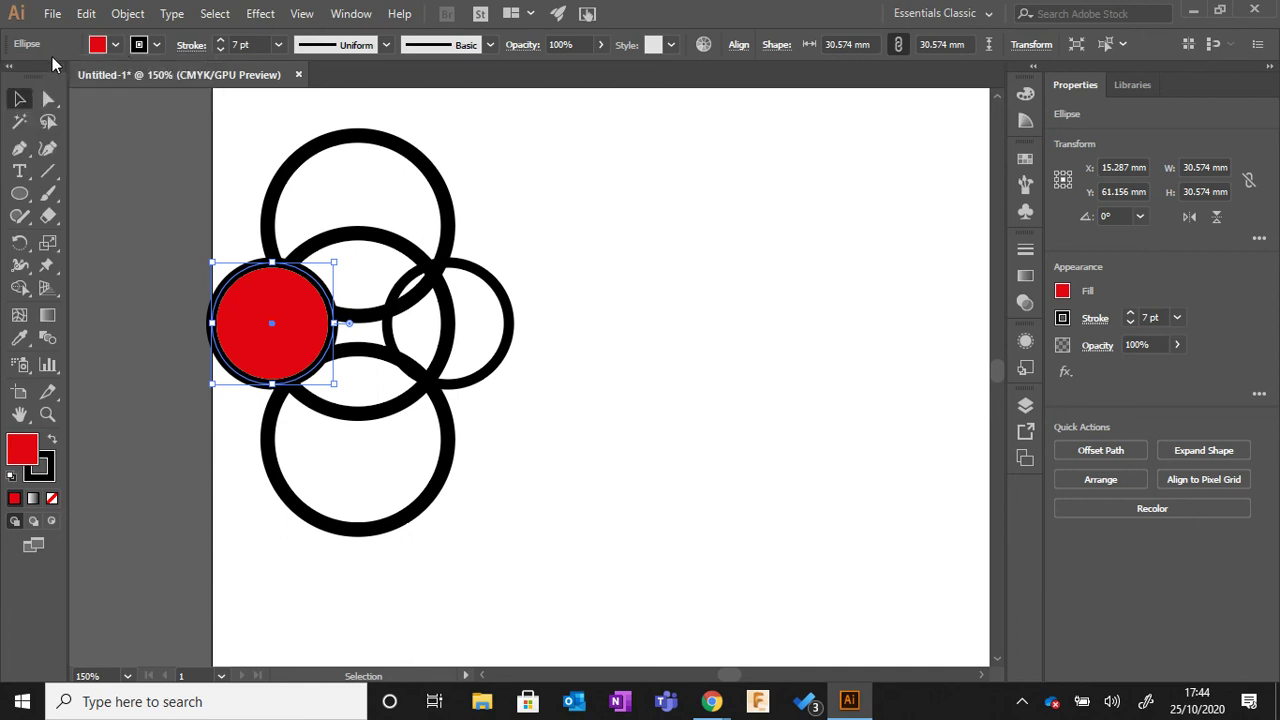
left_click(115, 45)
left_click(12, 77)
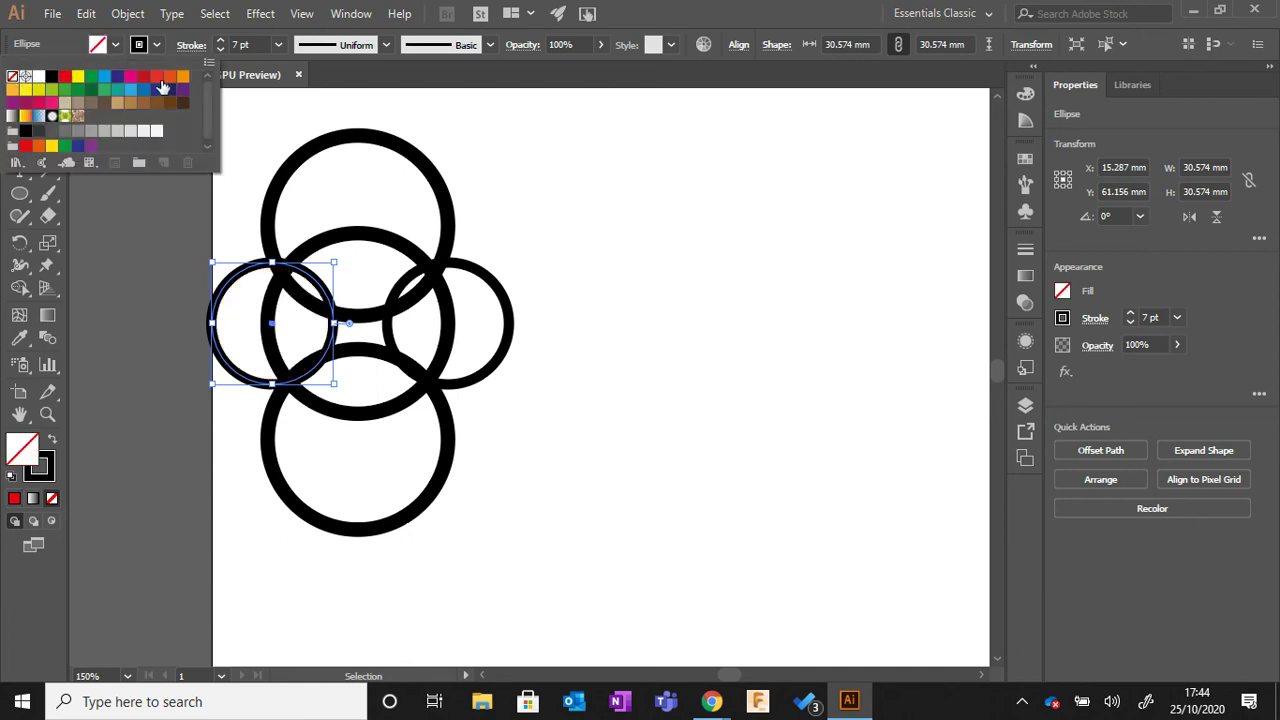
- Set the stroke colour of both small circles to CMYK Red, starting with the left one
left_click(155, 47)
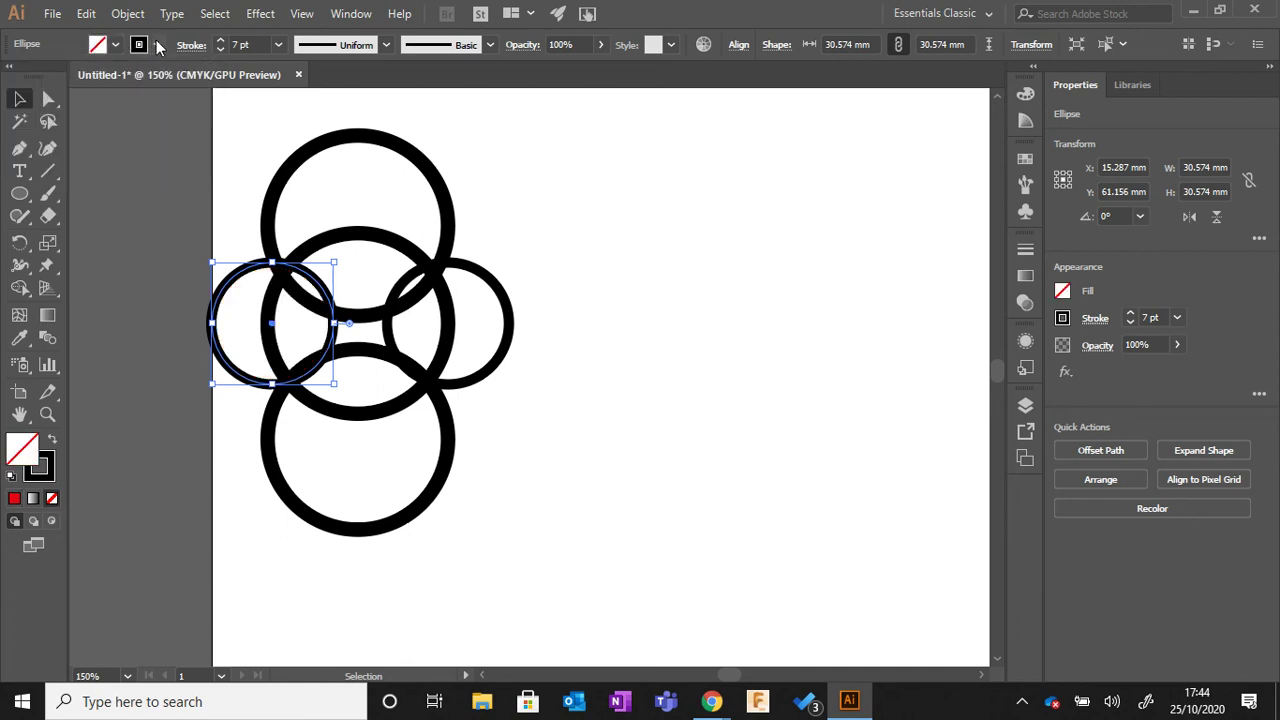
left_click(155, 47)
left_click(64, 78)
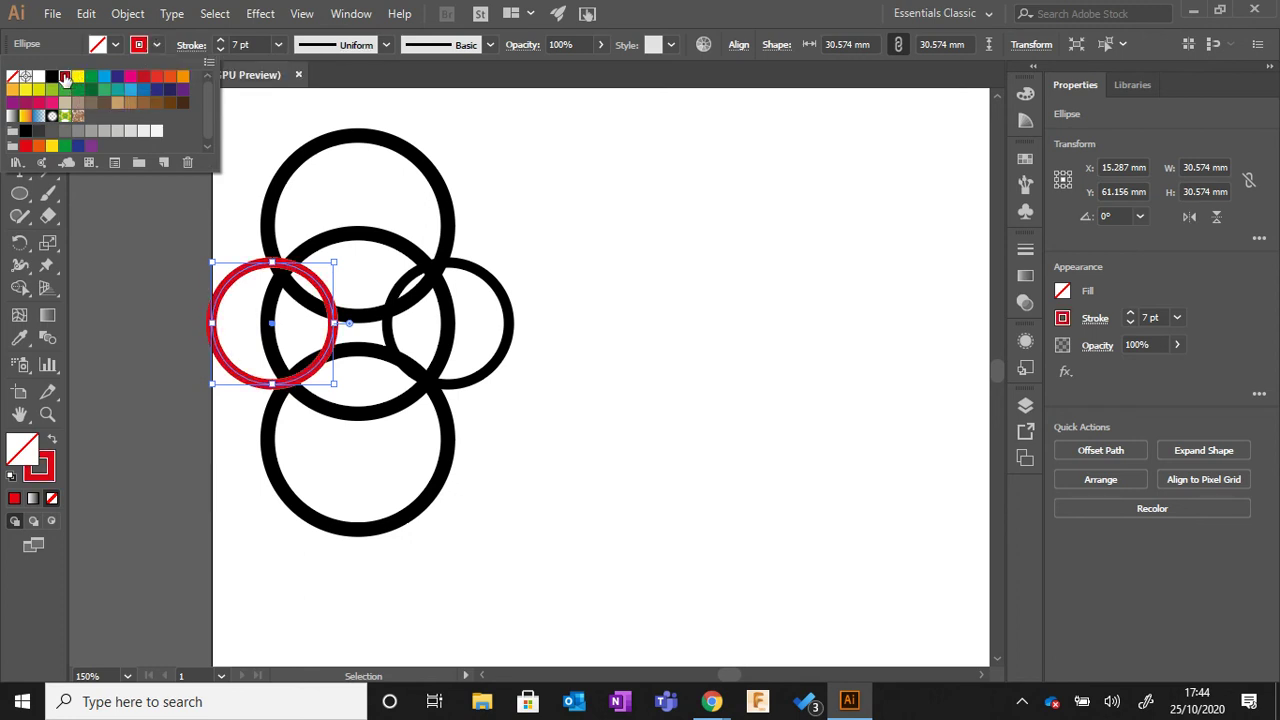
left_click(532, 224)
left_click(485, 275)
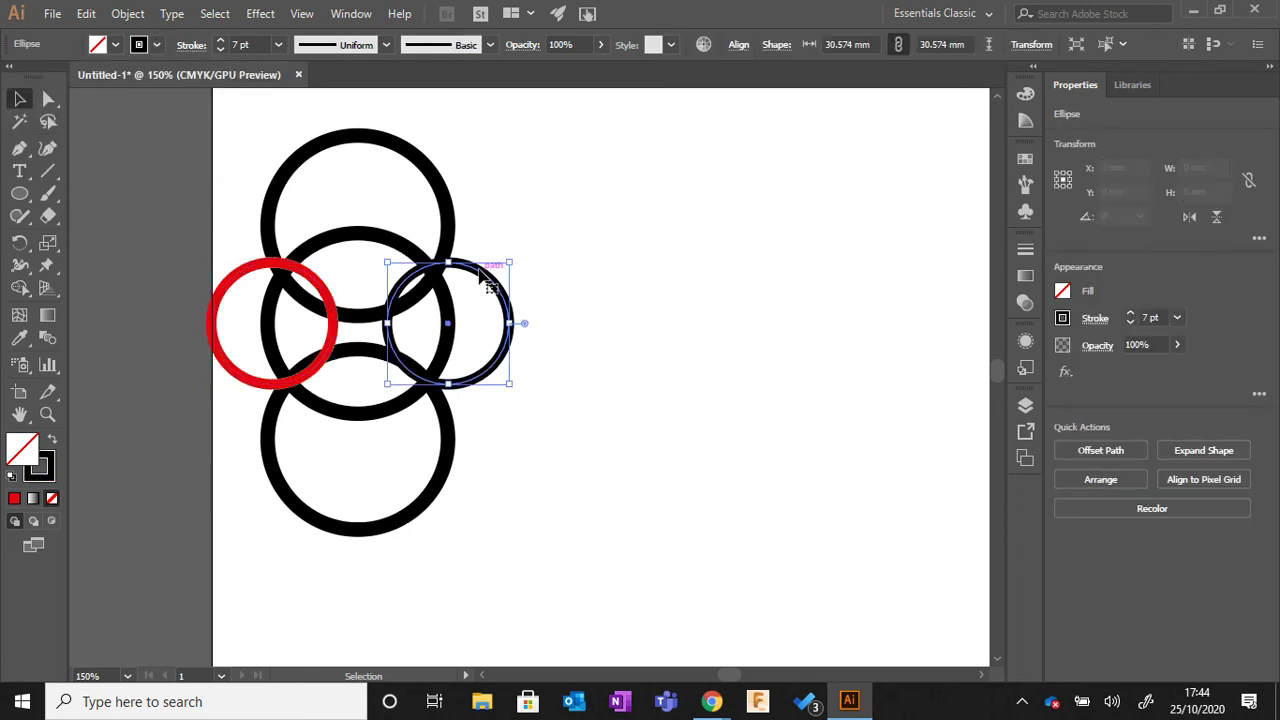
left_click(155, 47)
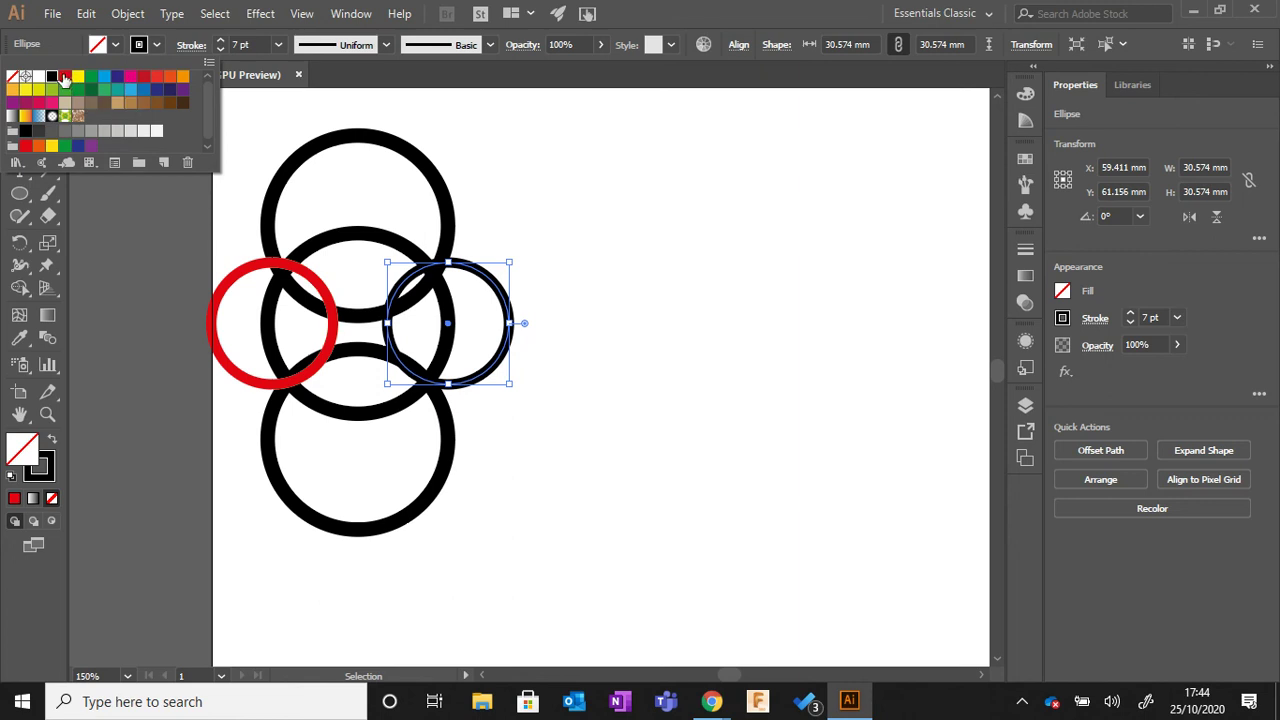
left_click(64, 78)
left_click(514, 183)
left_click(520, 186)
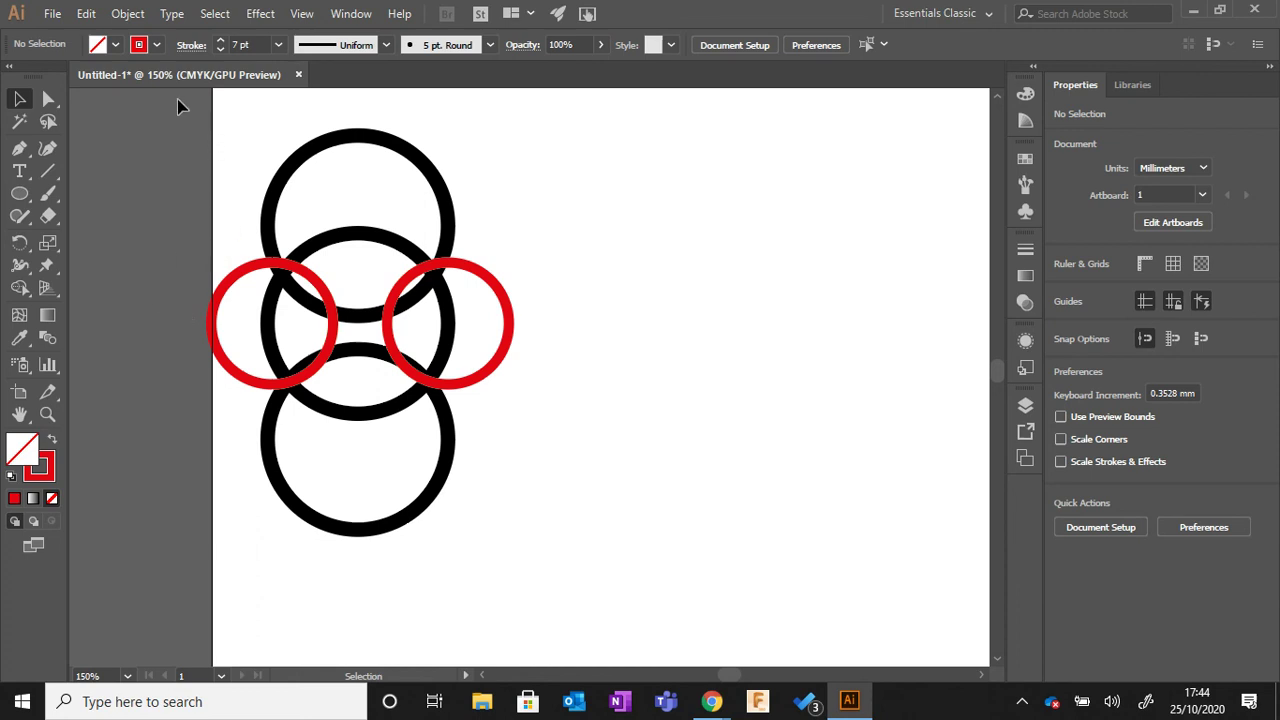
- Try a 3 mm path offset on the right small red circle and undo it
left_click(477, 277)
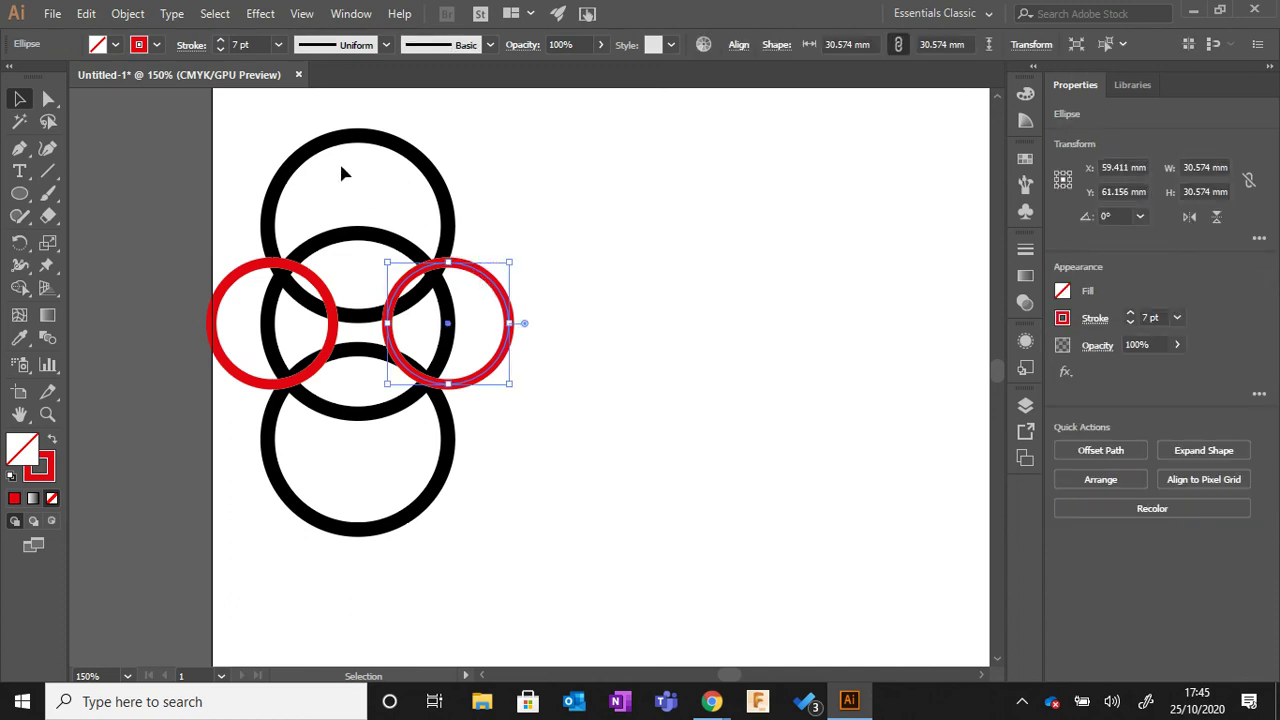
left_click(133, 15)
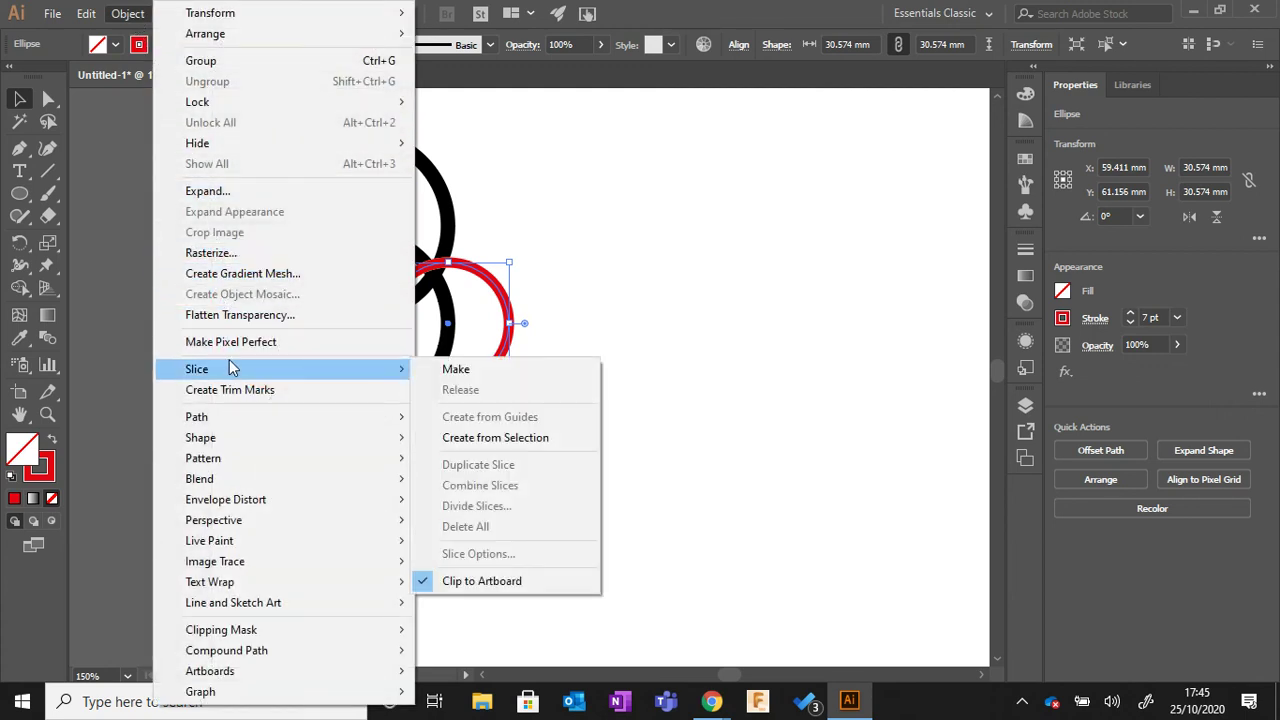
mouse_move(222, 386)
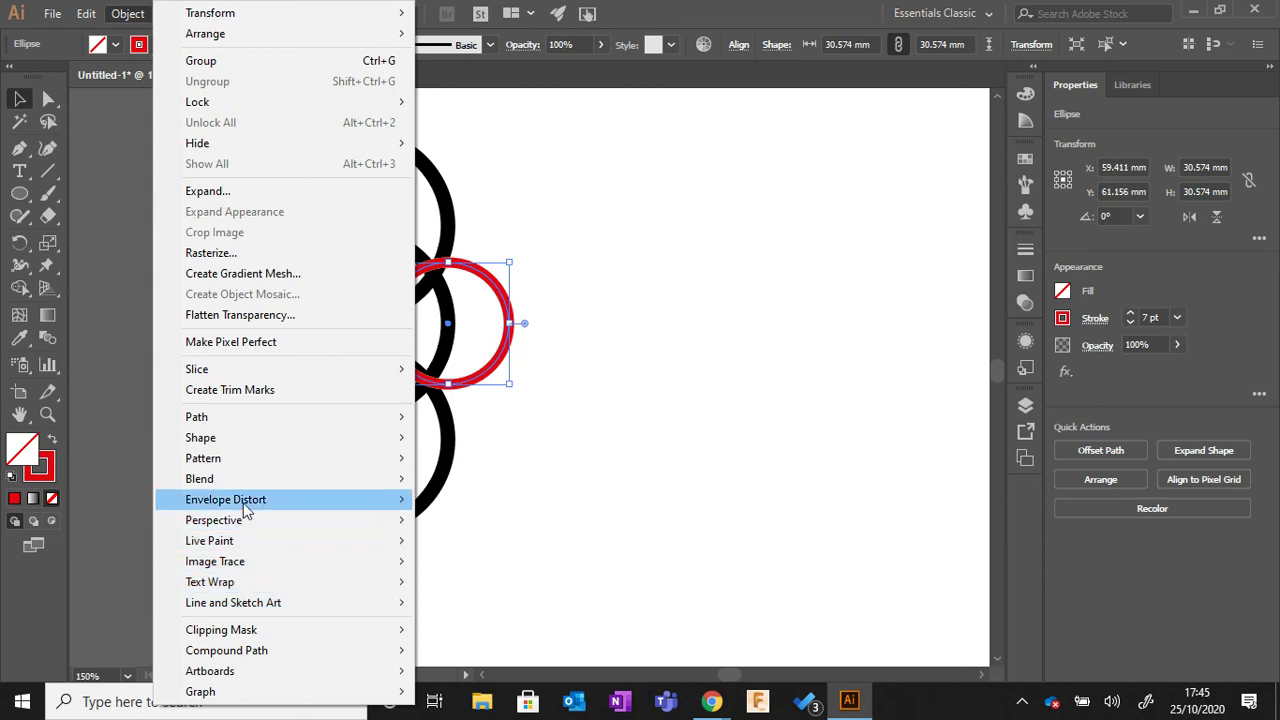
mouse_move(232, 418)
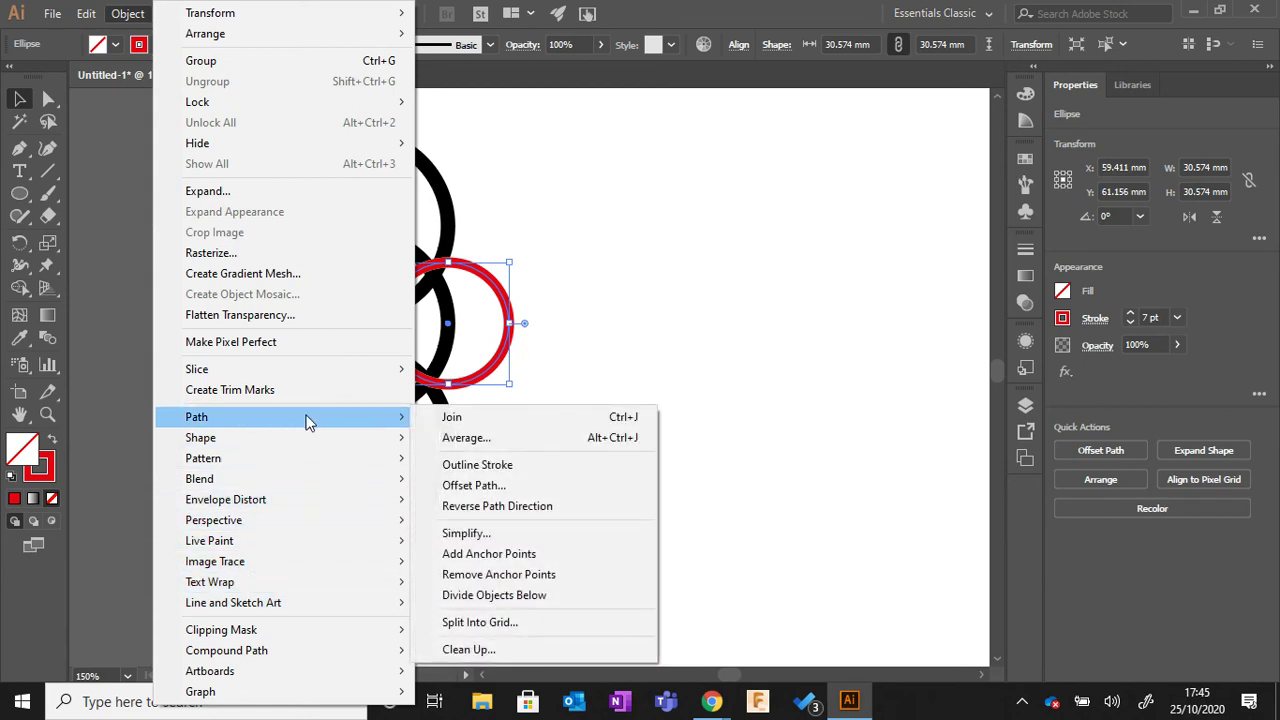
left_click(456, 490)
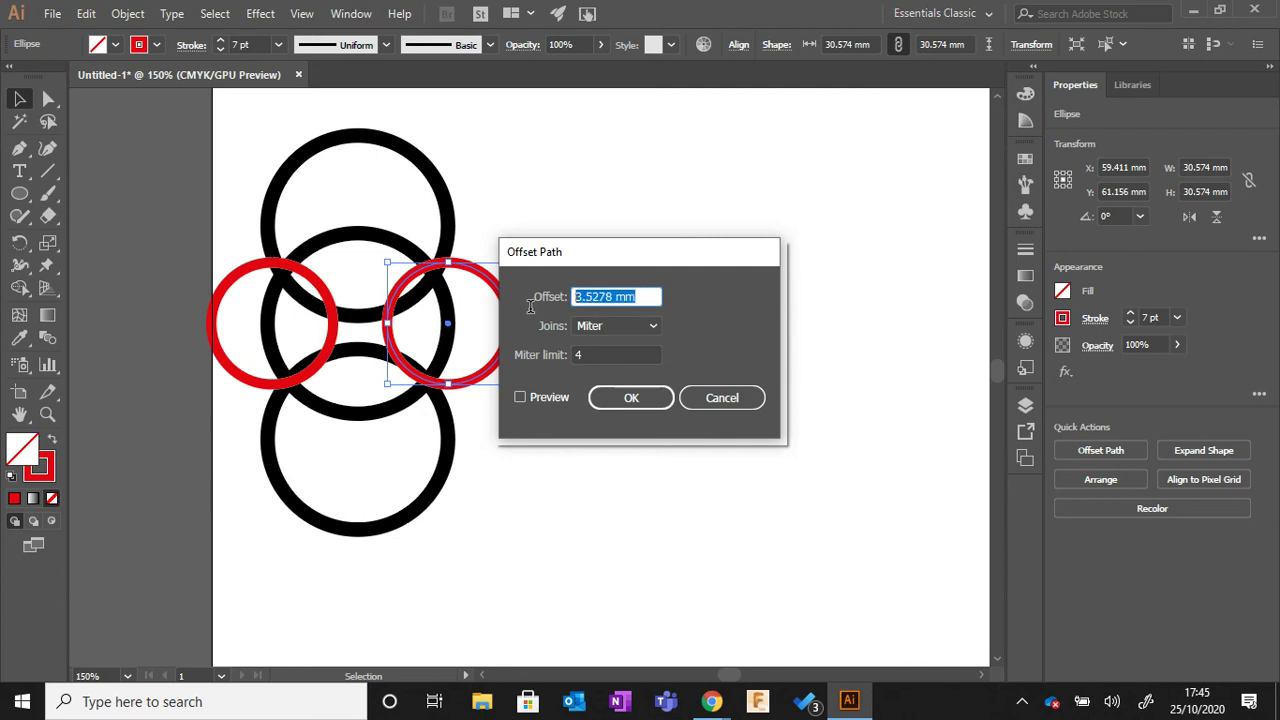
type("3")
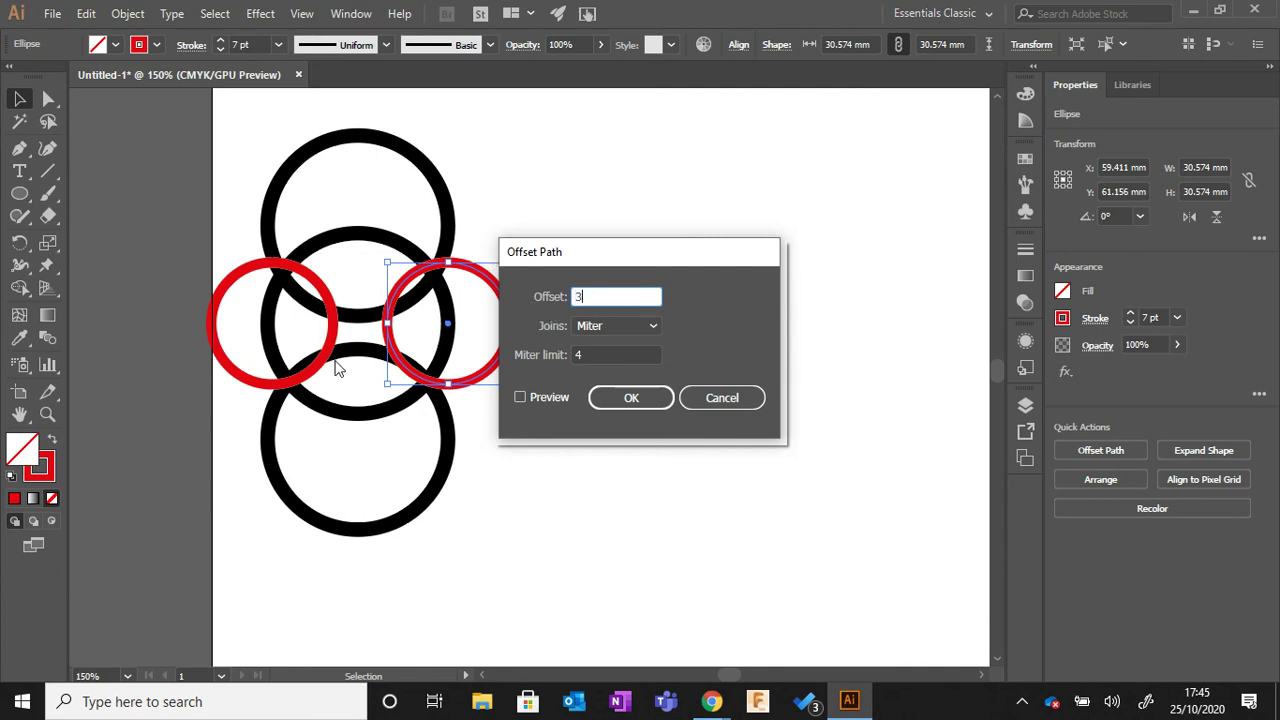
left_click(633, 397)
left_click(634, 398)
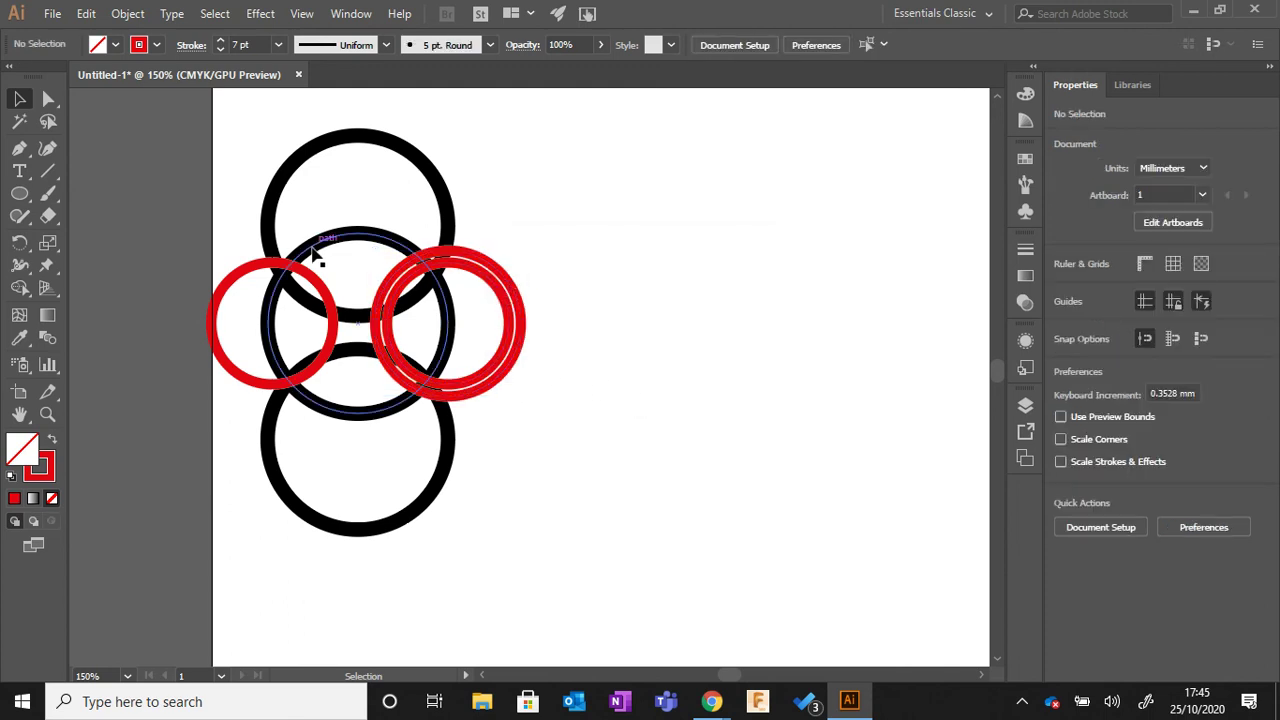
left_click(88, 15)
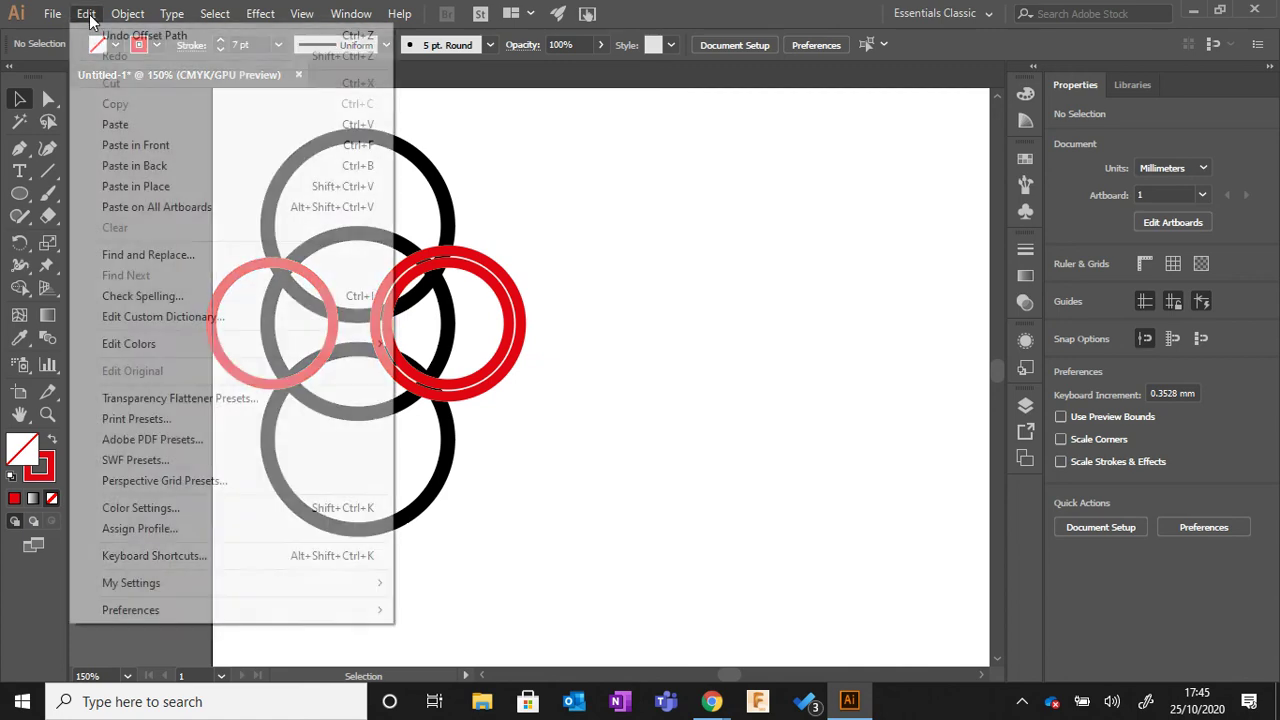
left_click(140, 35)
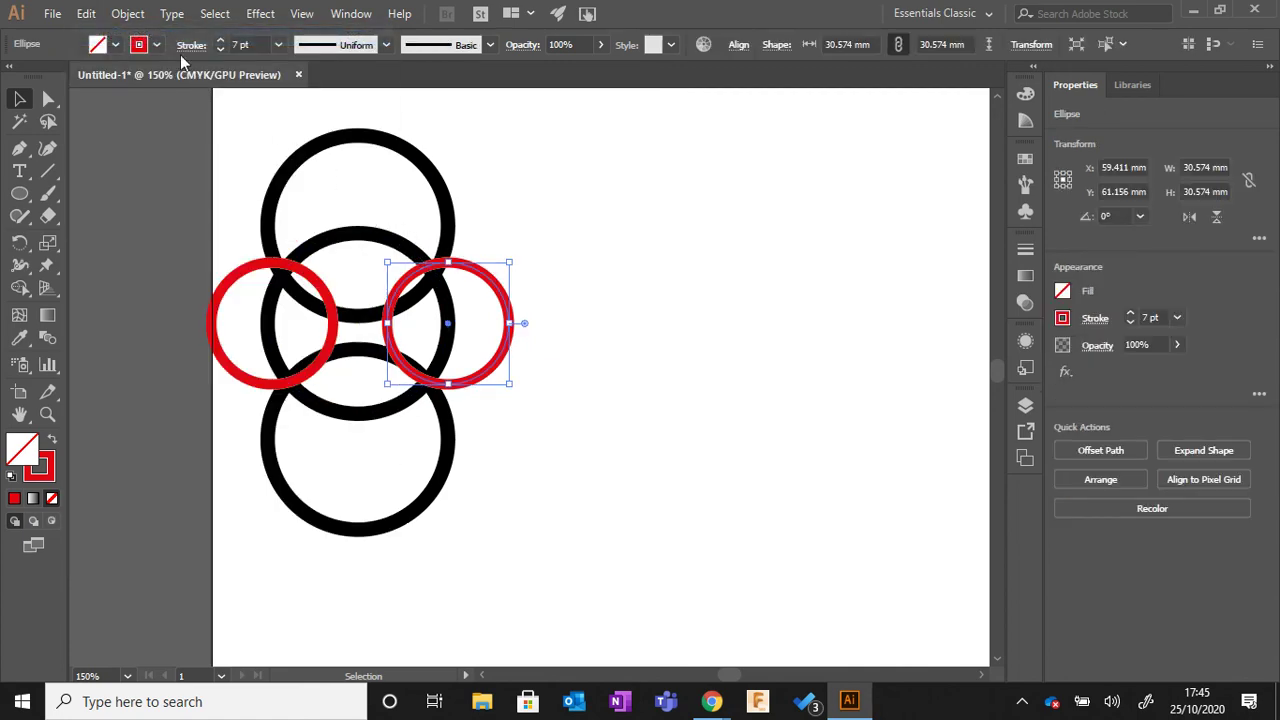
- Offset the path of the right small red circle outward by 5 mm
left_click(127, 13)
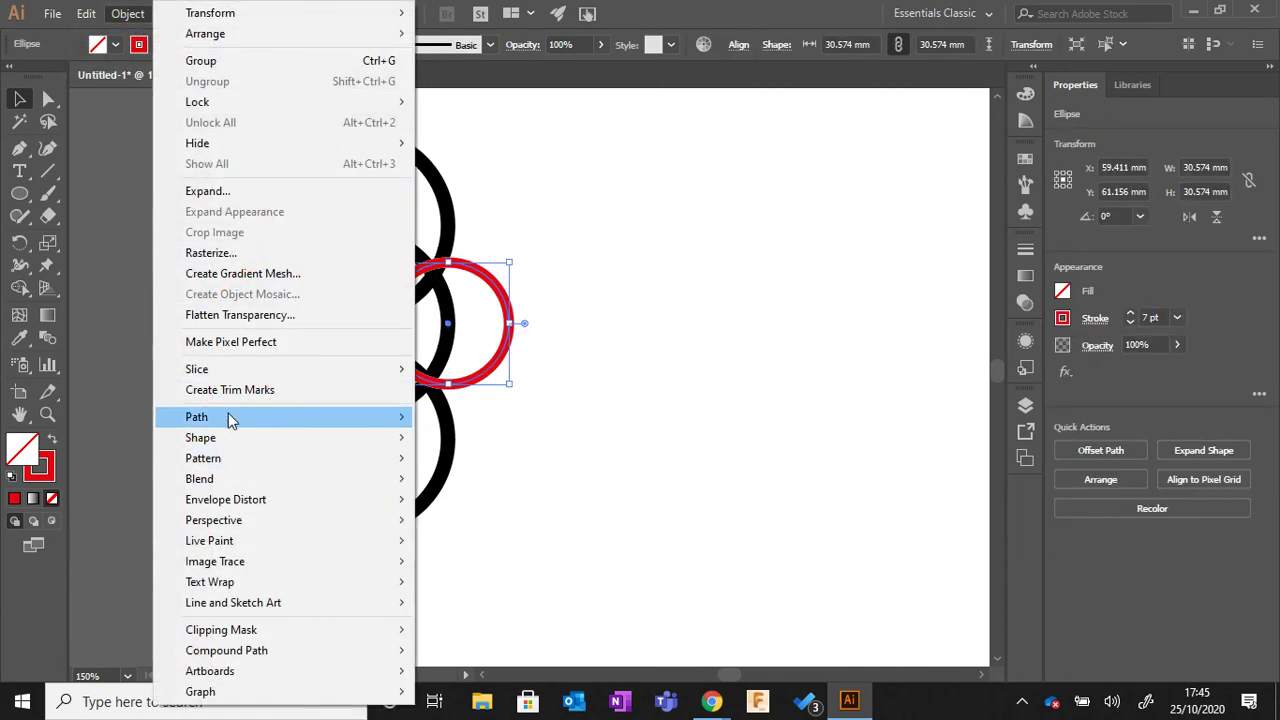
mouse_move(347, 418)
left_click(466, 485)
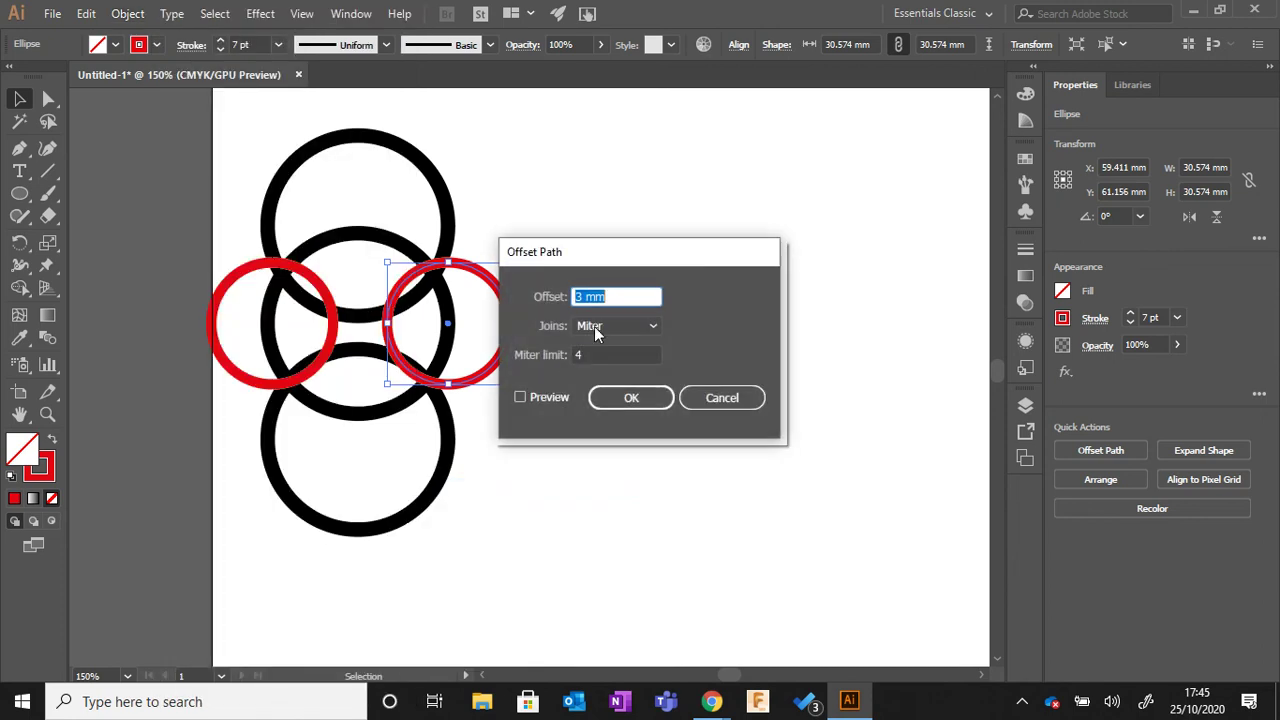
left_click_drag(620, 295, 542, 303)
type("5")
left_click(616, 397)
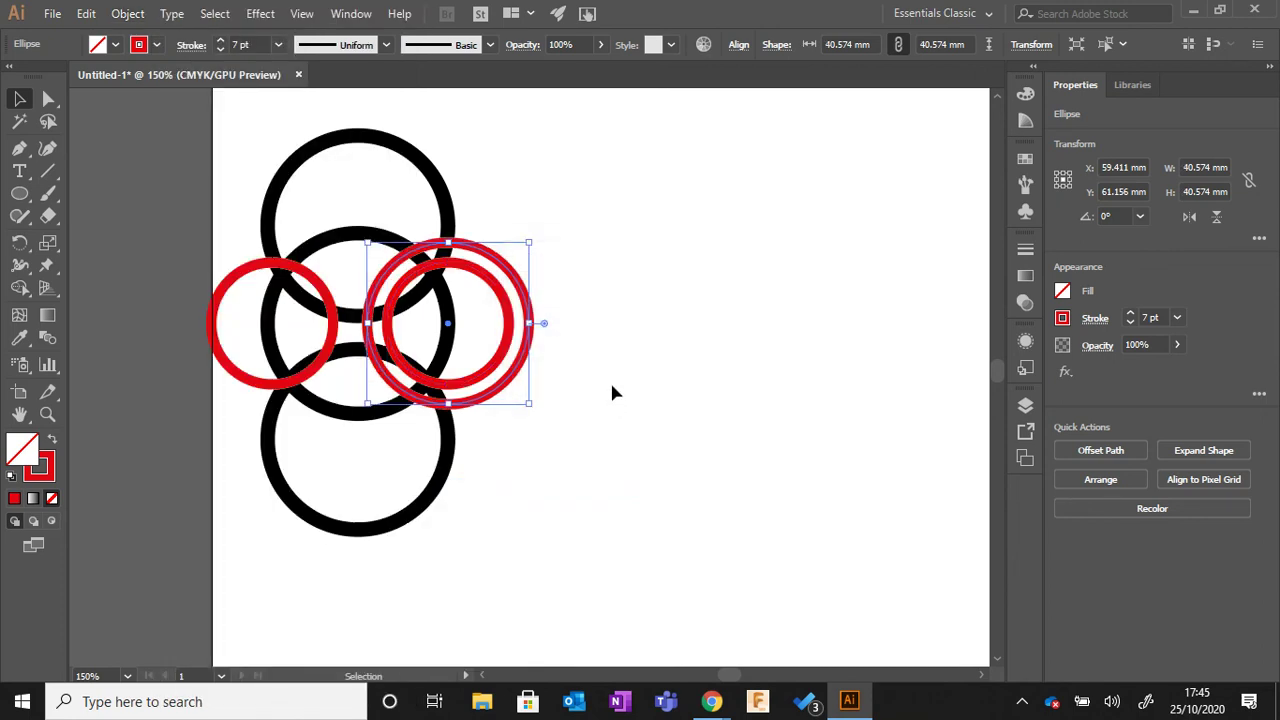
left_click(613, 393)
- Offset the path of the left small red circle outward by 5 mm and deselect the result
left_click(278, 266)
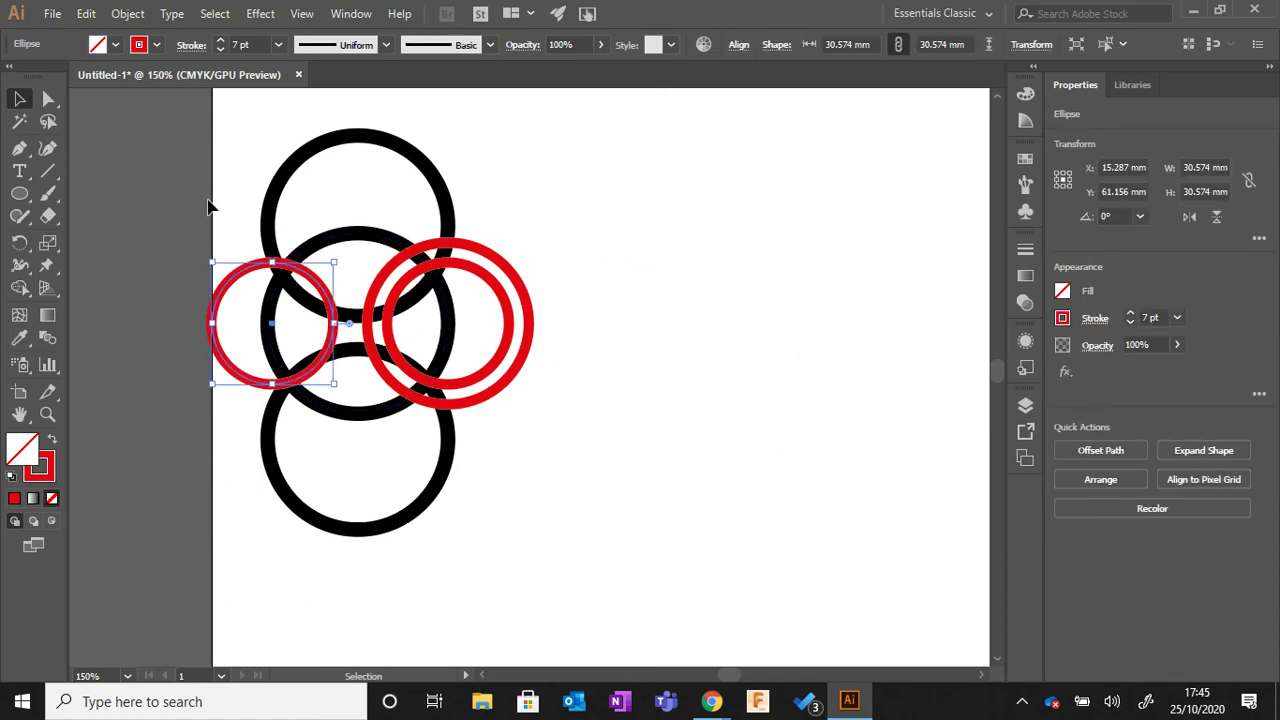
left_click(127, 14)
mouse_move(242, 413)
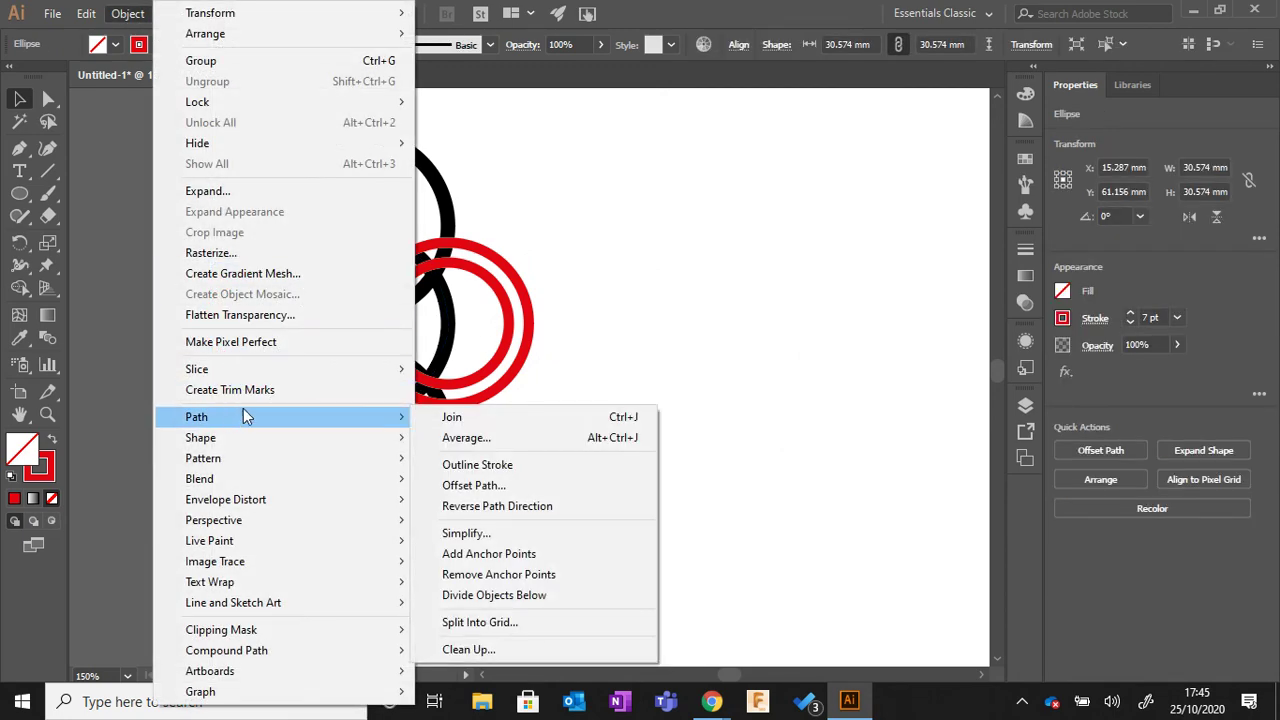
left_click(474, 485)
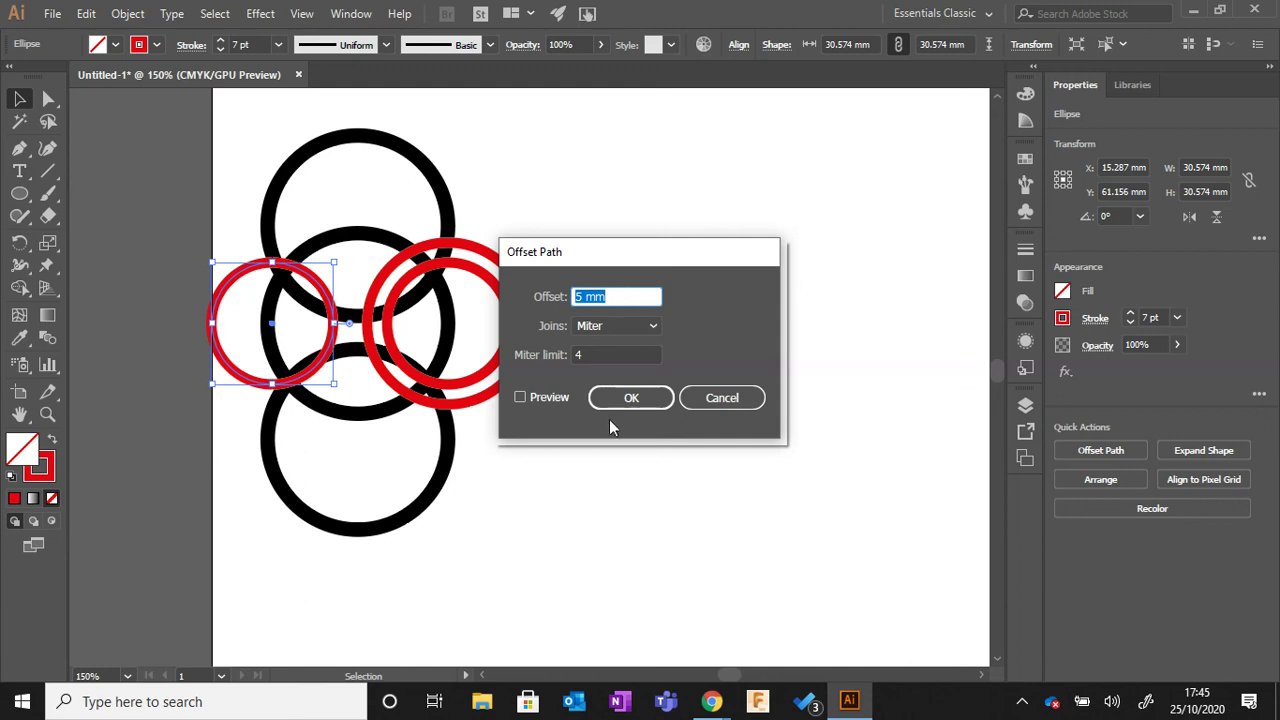
left_click(622, 398)
left_click(668, 306)
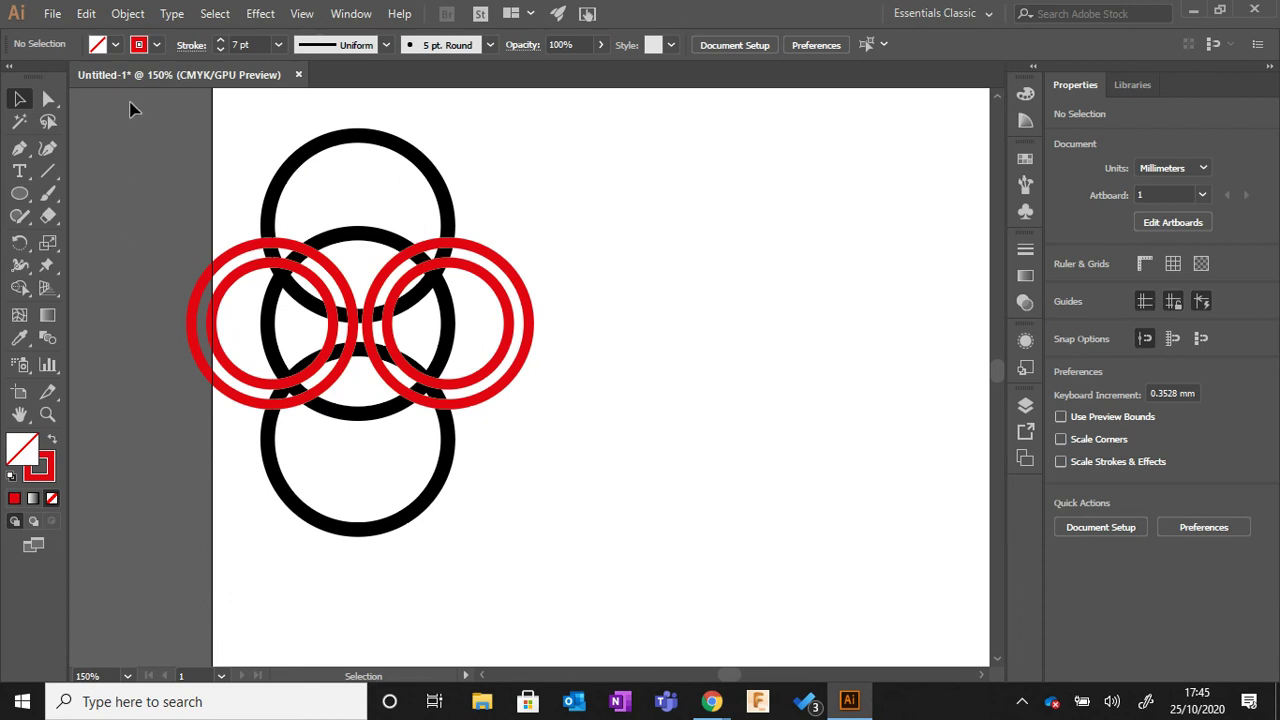
- Select all the black and red circles together, activate the Shape Builder tool and dismiss the Shaper tool tip
left_click_drag(238, 256, 602, 580)
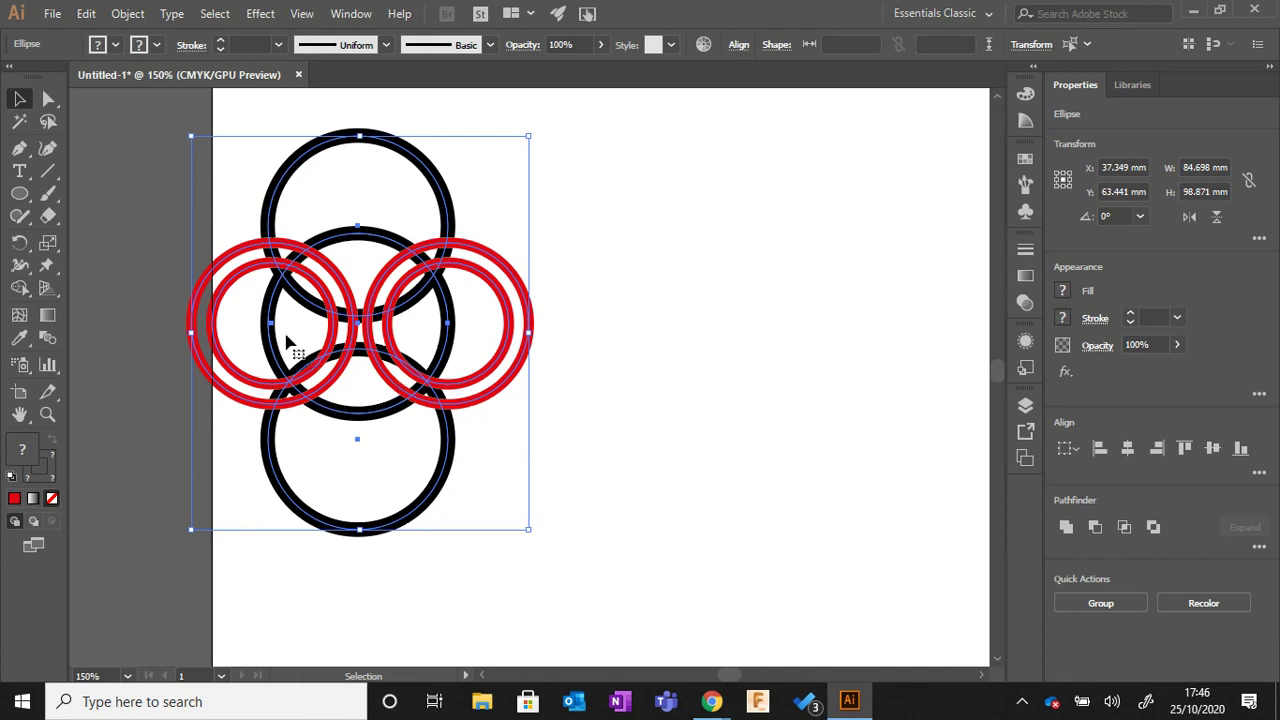
left_click(19, 289)
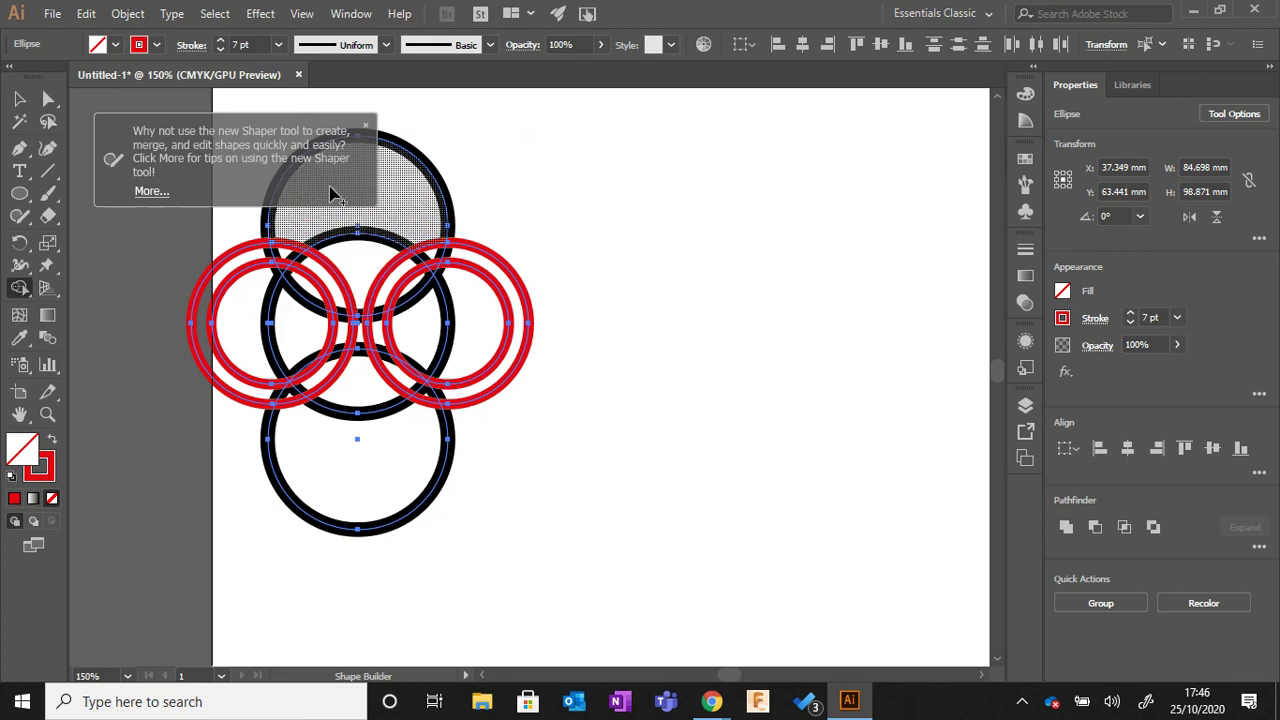
left_click(368, 128)
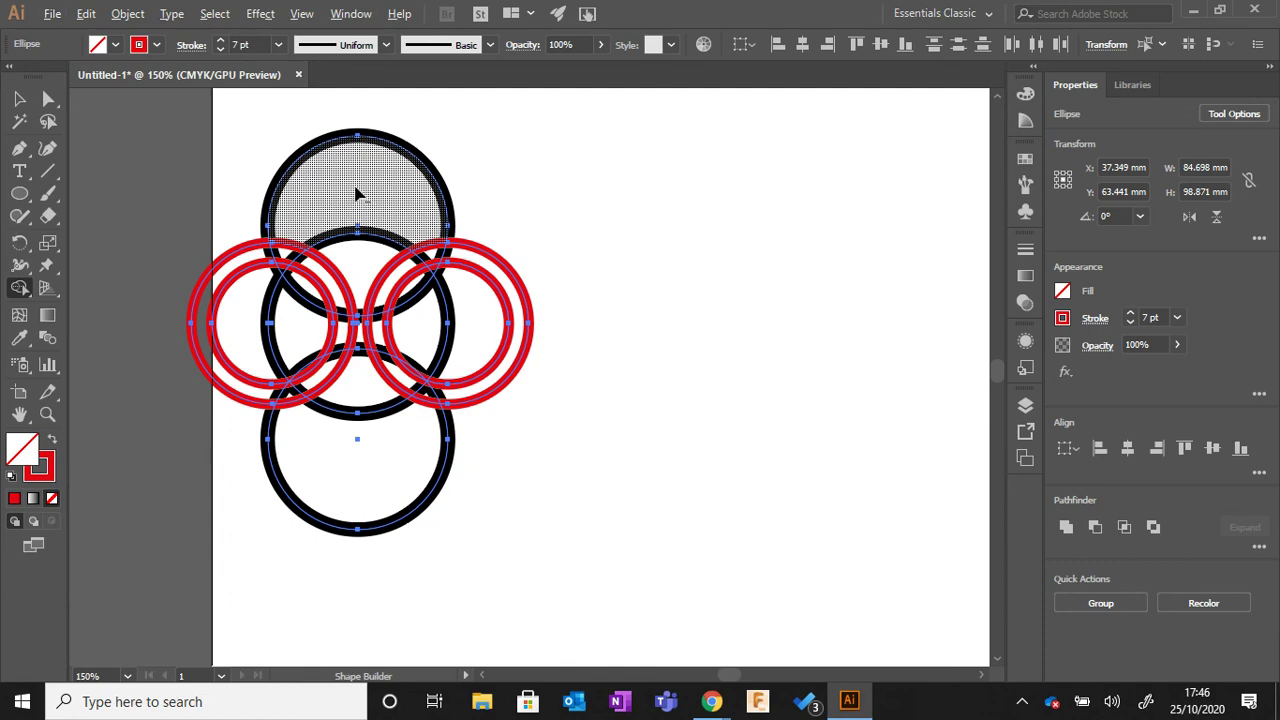
- Try deleting the upper region of the top black circle with Shape Builder and undo the deletion
left_click(355, 193, "alt")
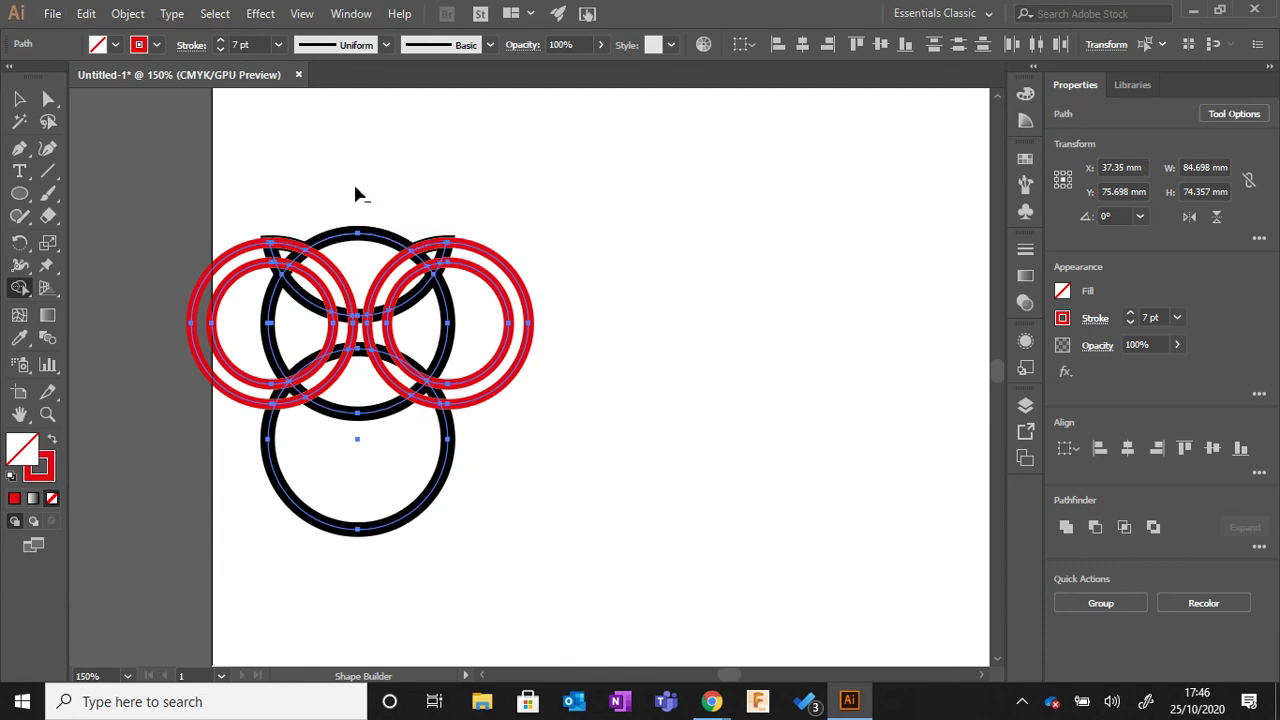
left_click(86, 13)
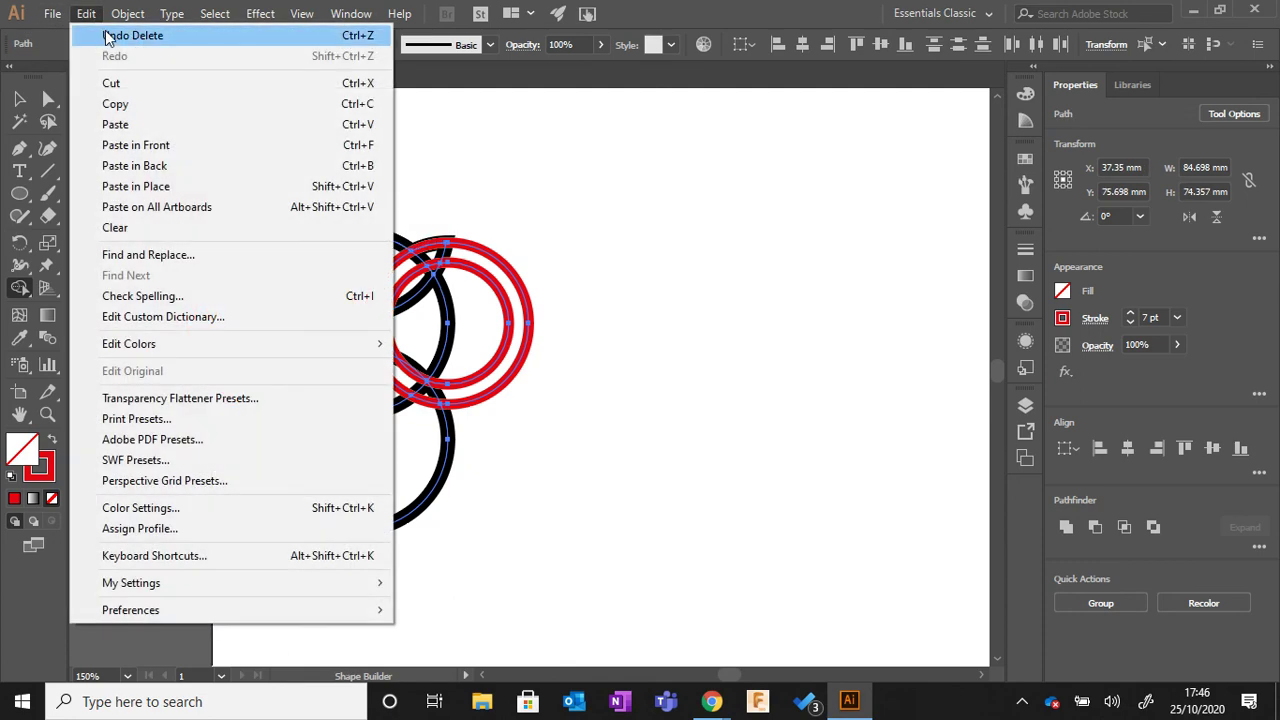
left_click(110, 35)
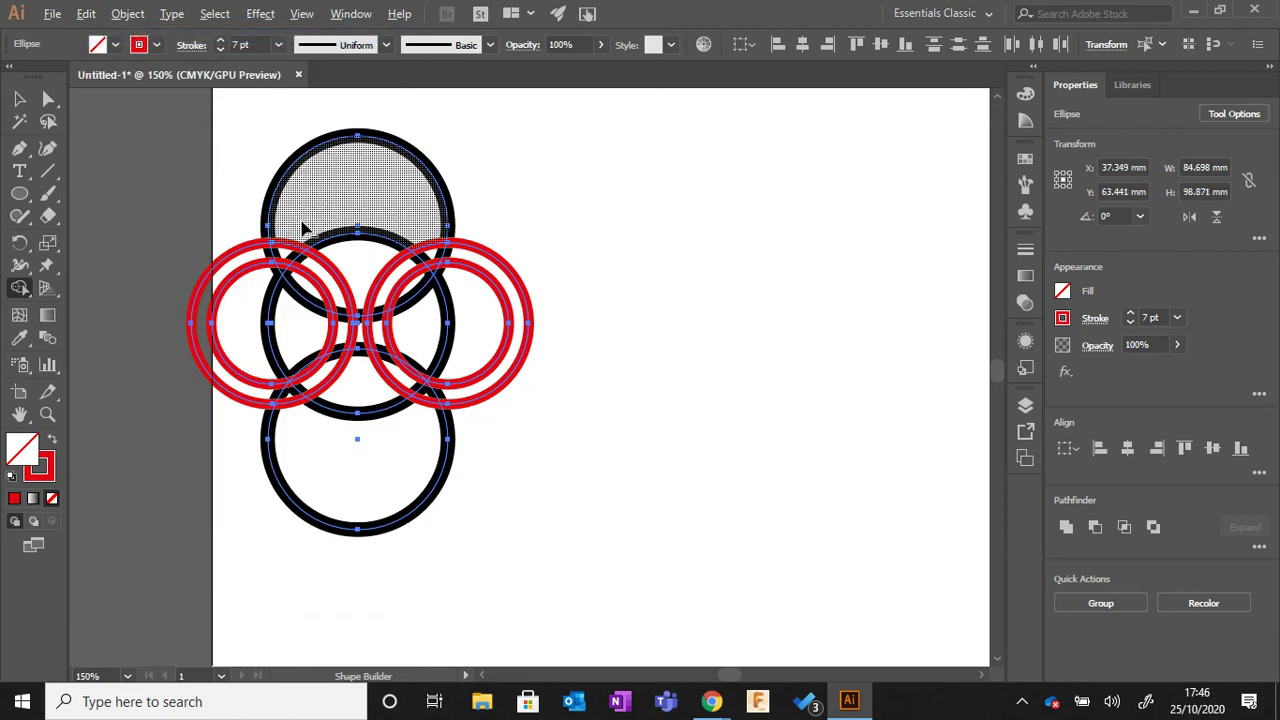
left_click(343, 196, "alt")
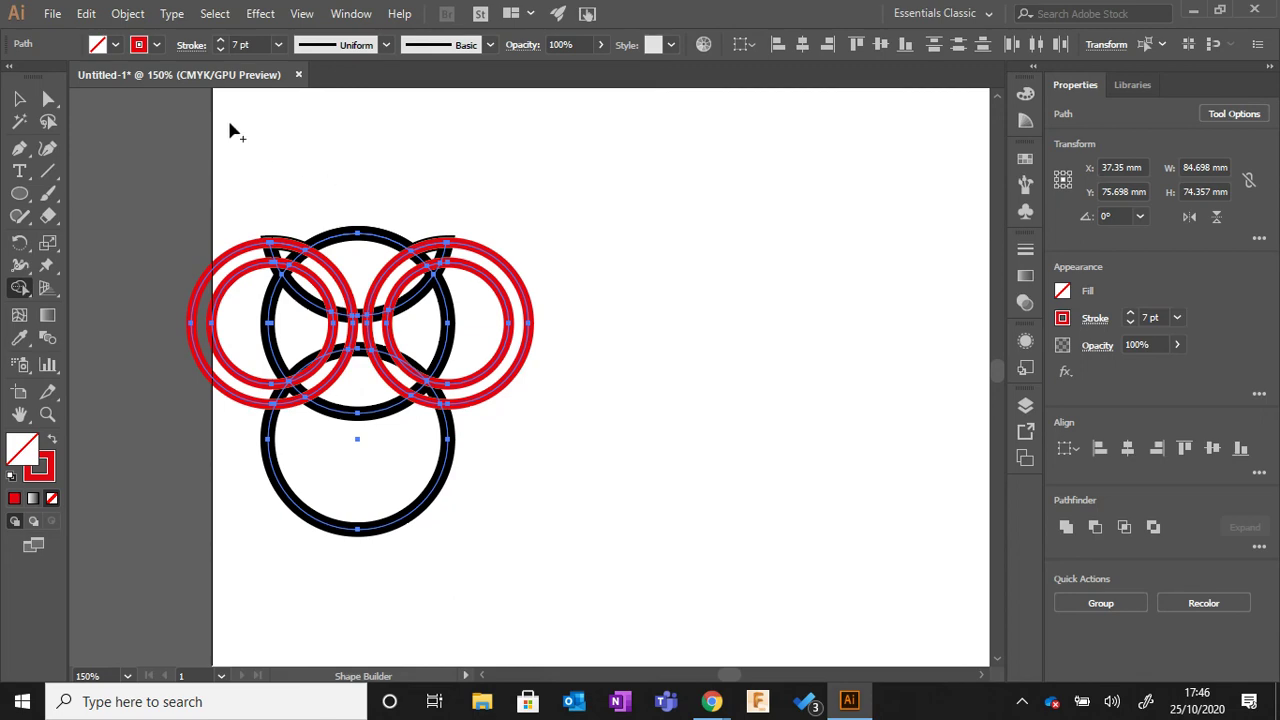
left_click(86, 14)
left_click(110, 42)
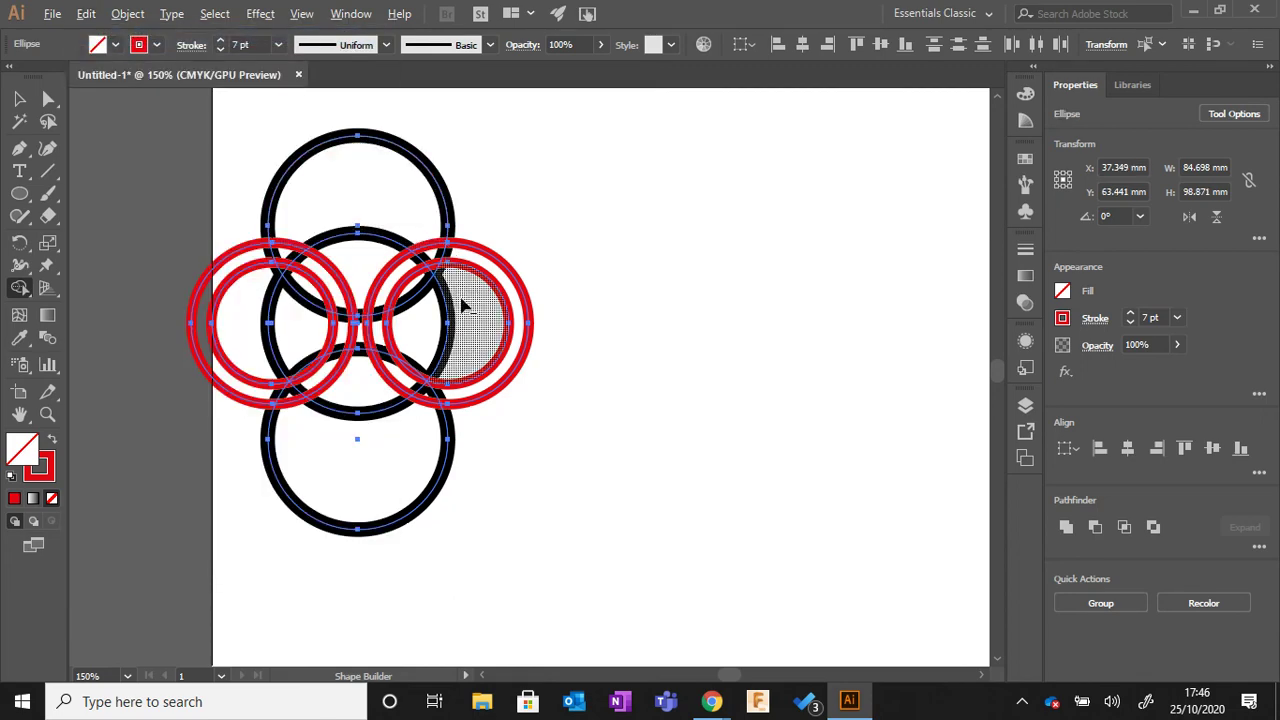
- Delete the outer regions of the red rings and of the top and bottom black circles with Shape Builder, and deselect the trimmed motif
left_click(500, 315, "alt")
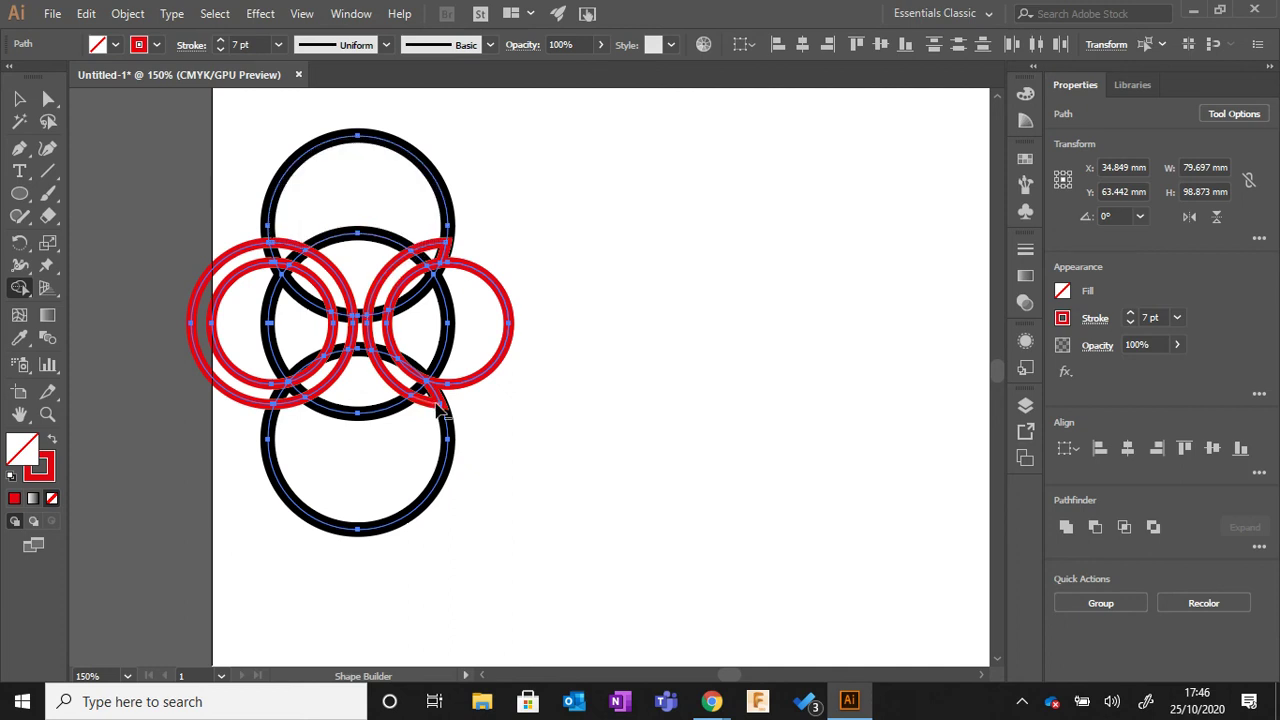
left_click(210, 295, "alt")
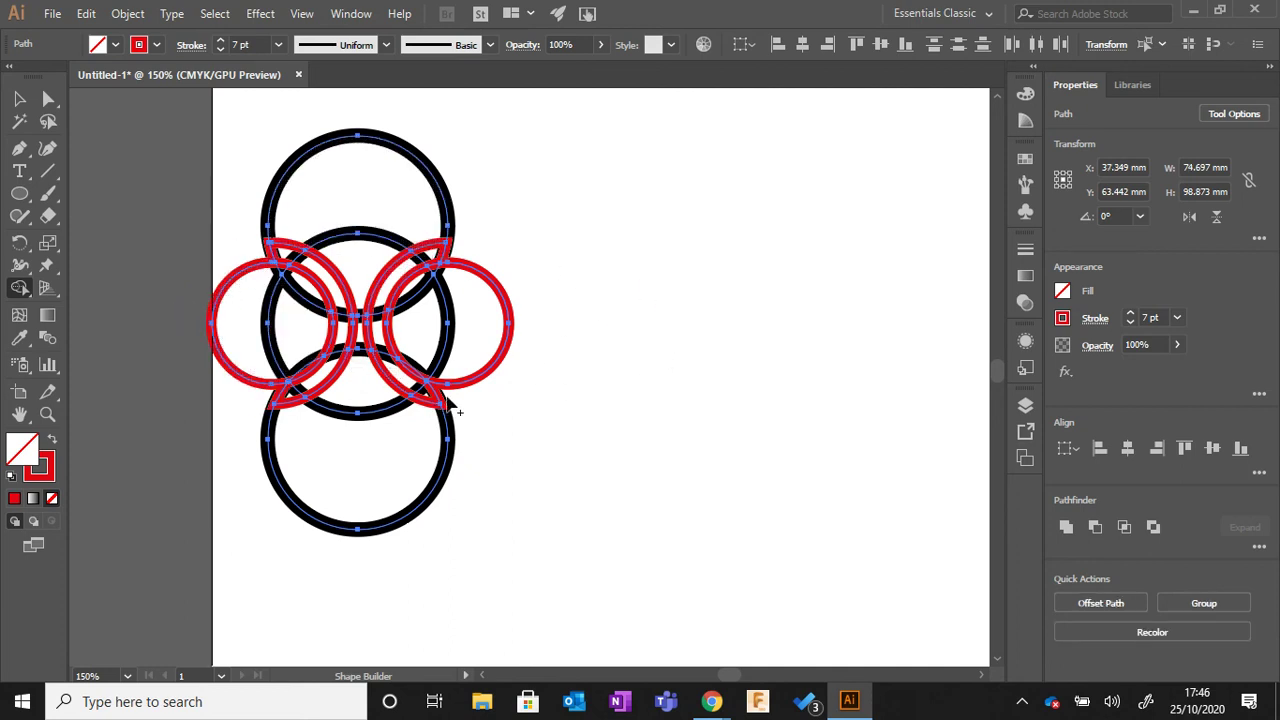
left_click(389, 192, "alt")
left_click(391, 474, "alt")
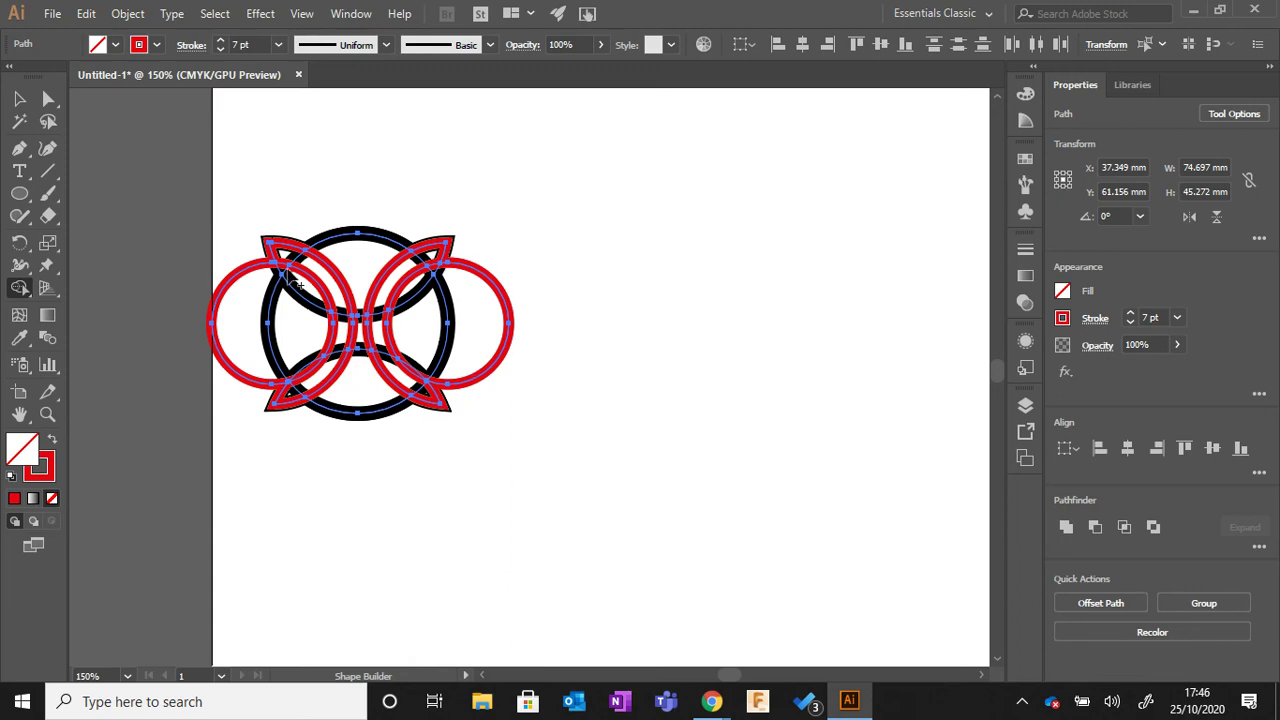
left_click(480, 342, "alt")
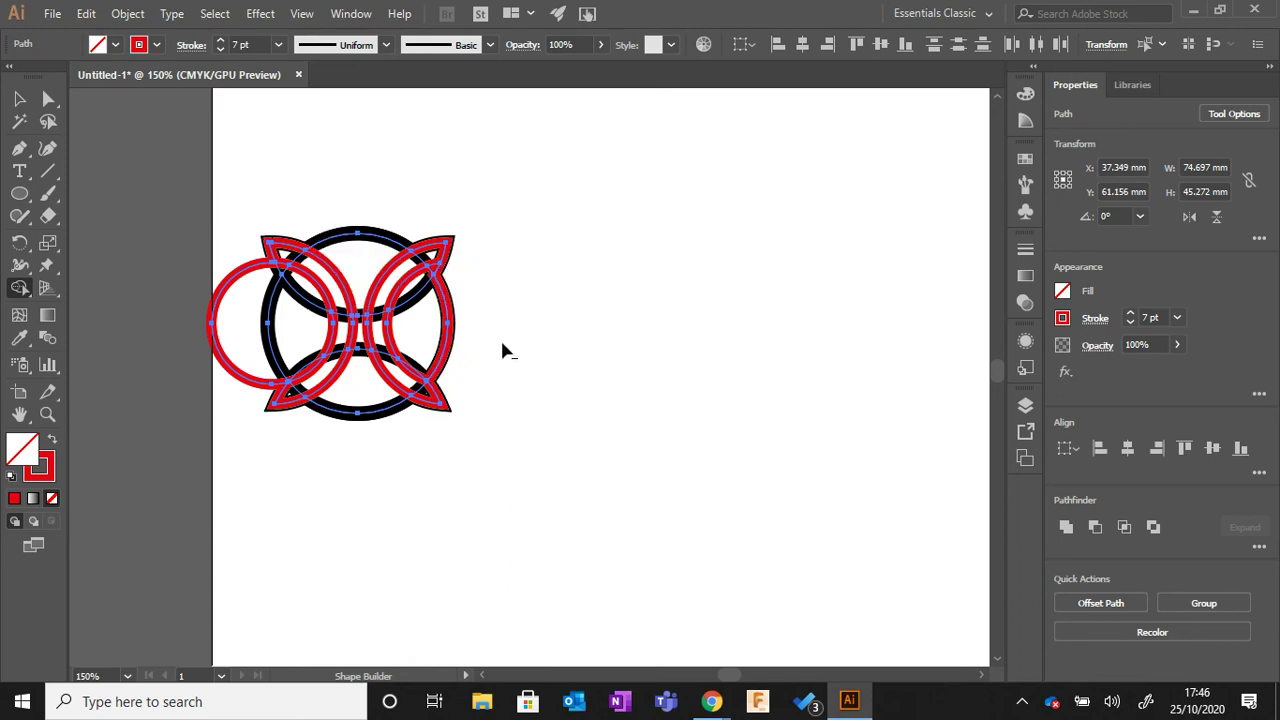
left_click(243, 338, "alt")
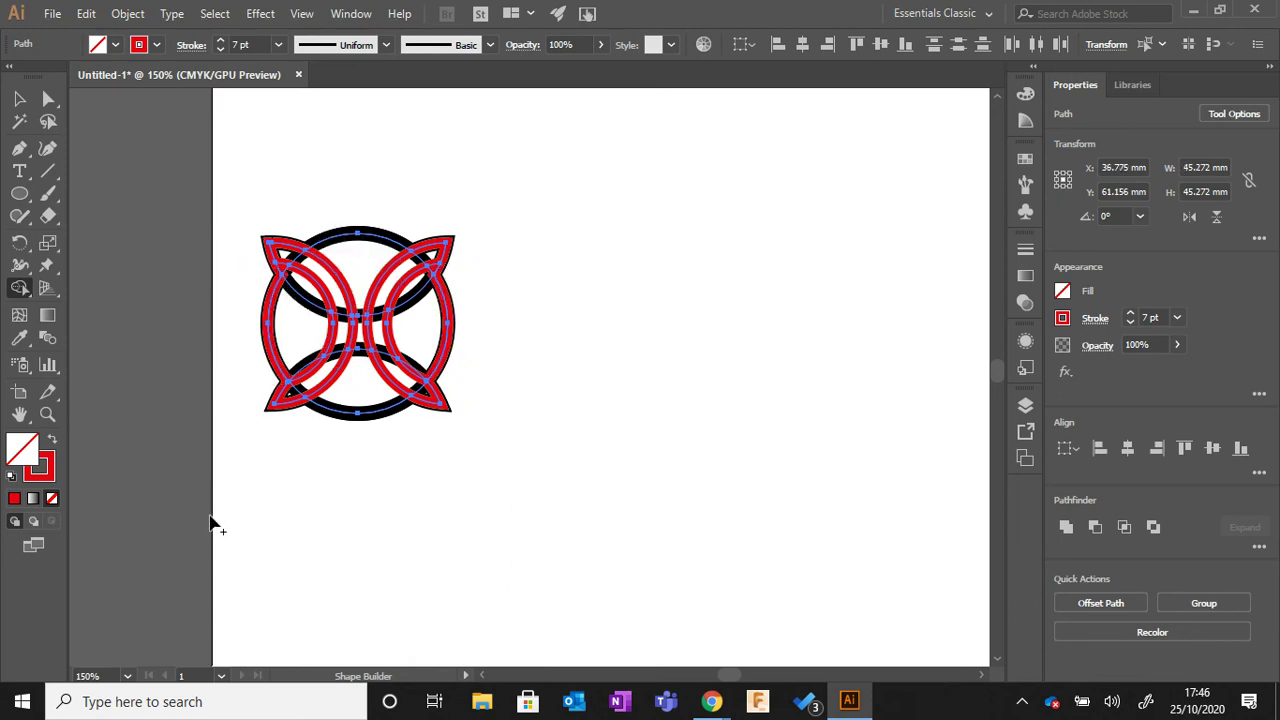
left_click(19, 98)
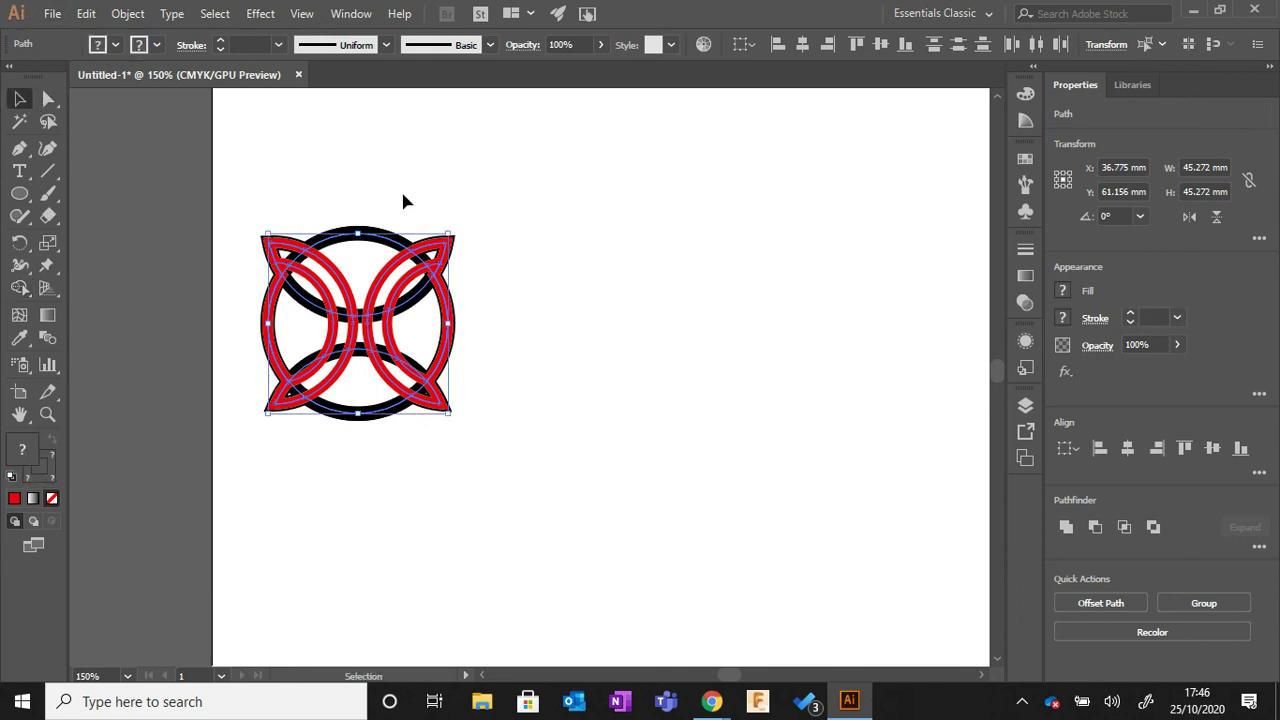
left_click(505, 222)
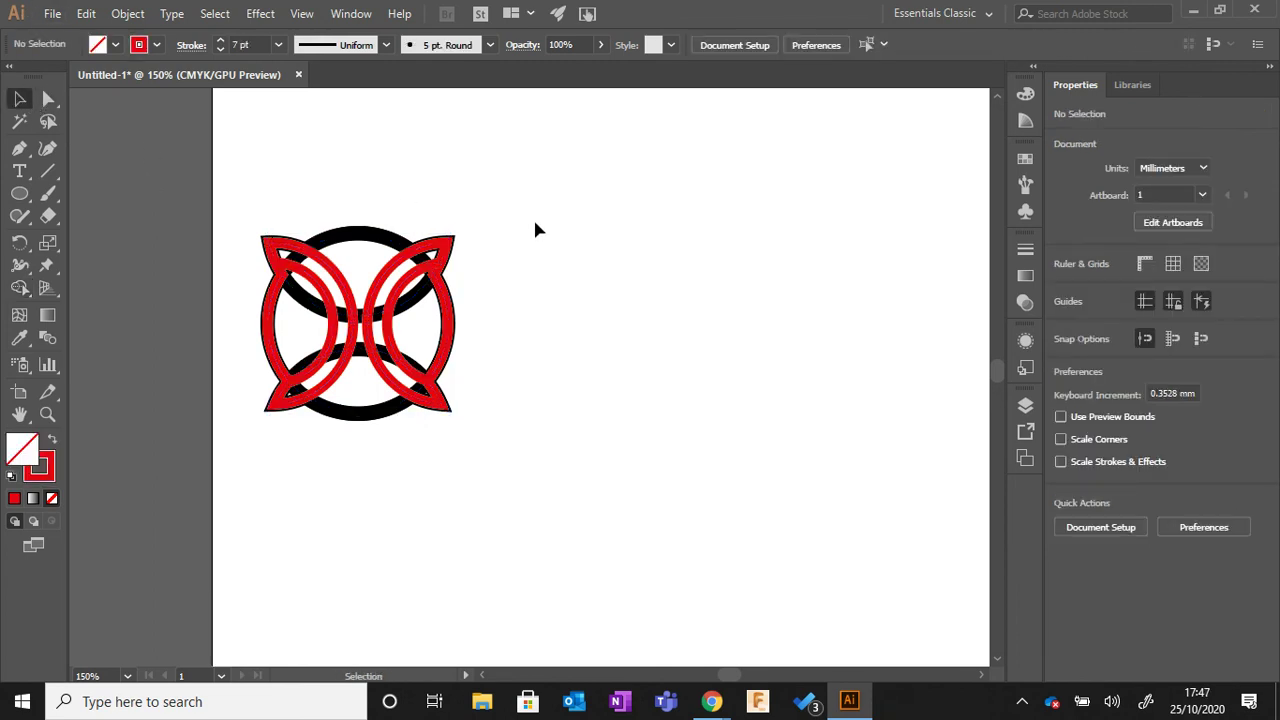
- Examine the trimmed motif up close and at page scale for leftover outer segments
scroll(370, 360, "up", 1)
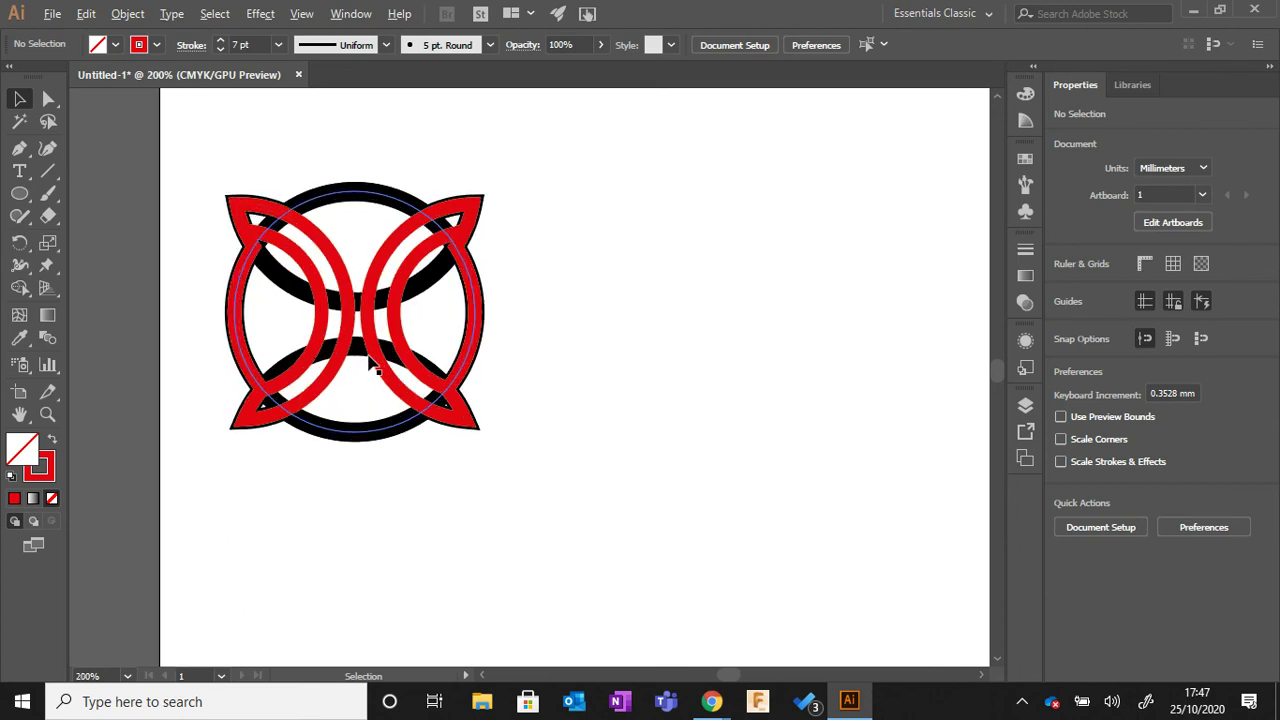
scroll(373, 367, "up", 1)
scroll(371, 357, "down", 2)
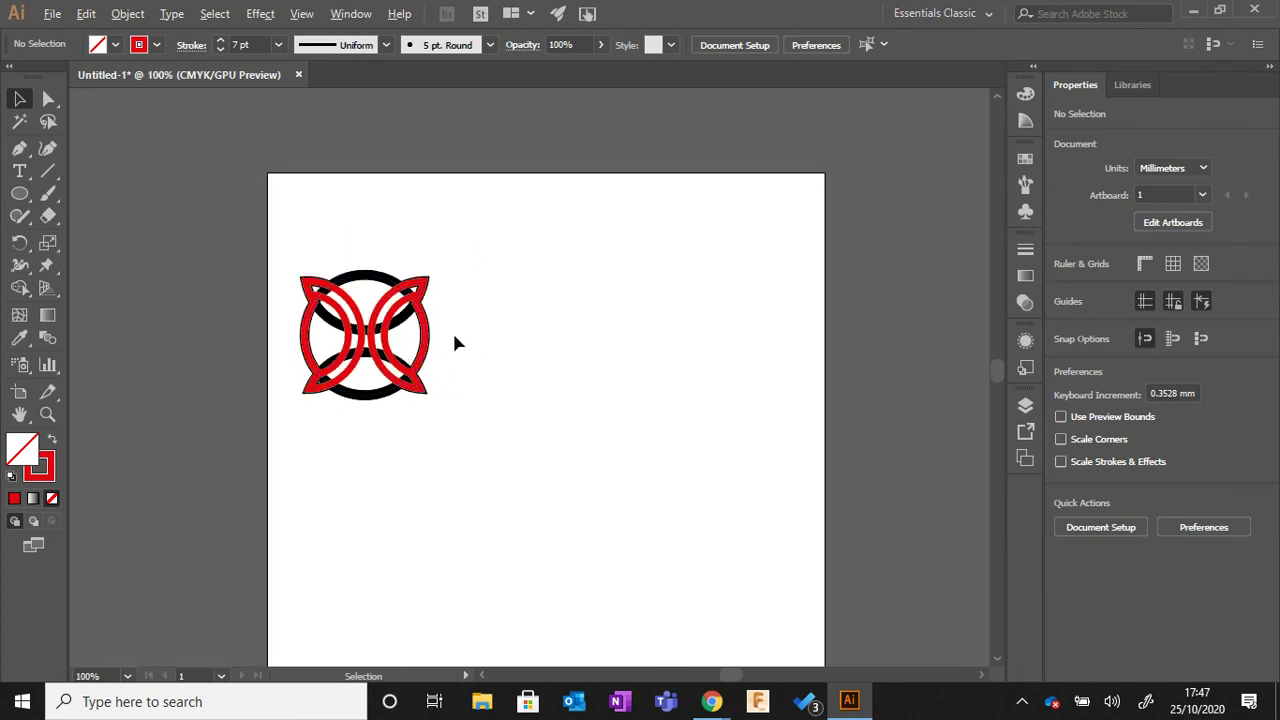
scroll(455, 343, "up", 1)
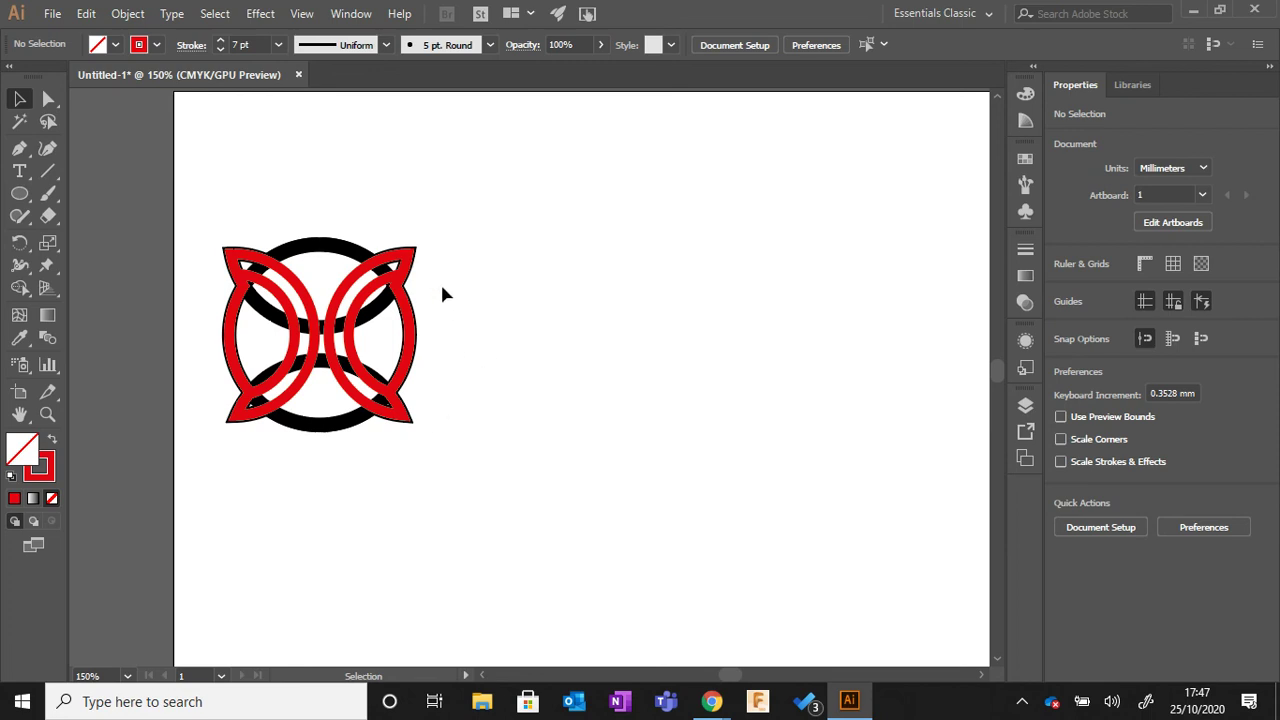
scroll(451, 381, "down", 1)
scroll(448, 379, "up", 1)
scroll(375, 214, "down", 1)
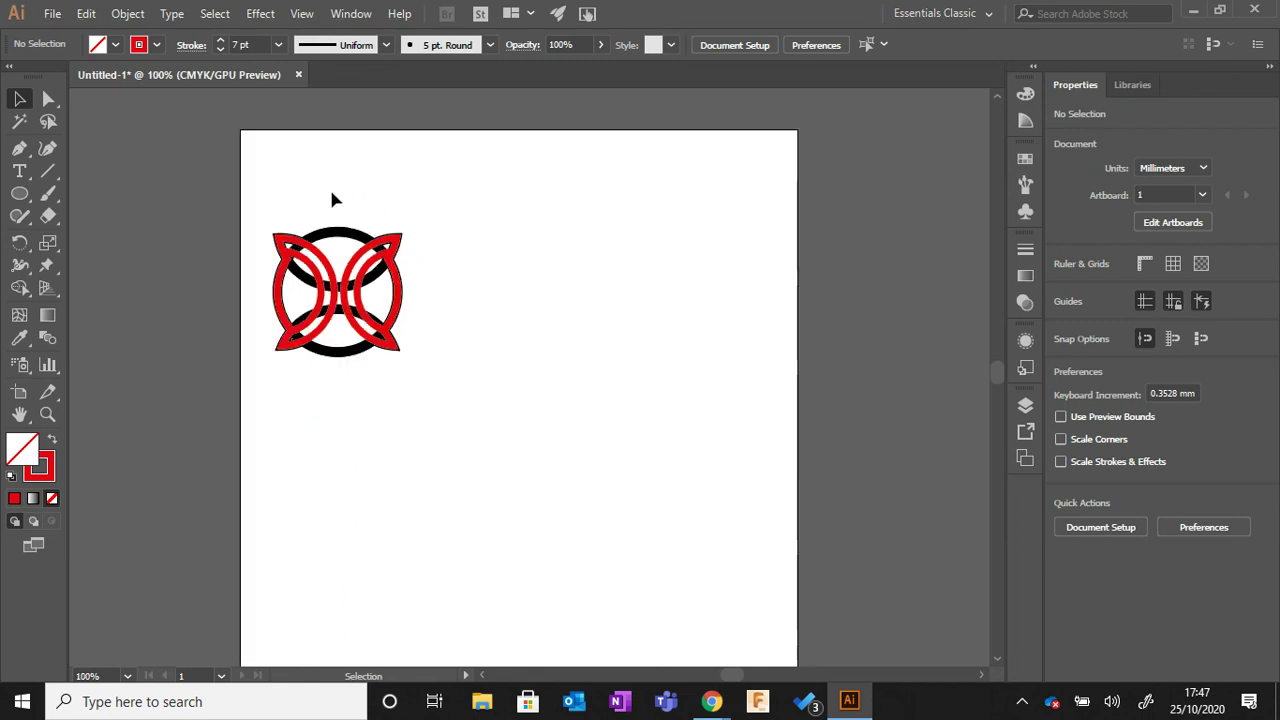
scroll(336, 203, "up", 2)
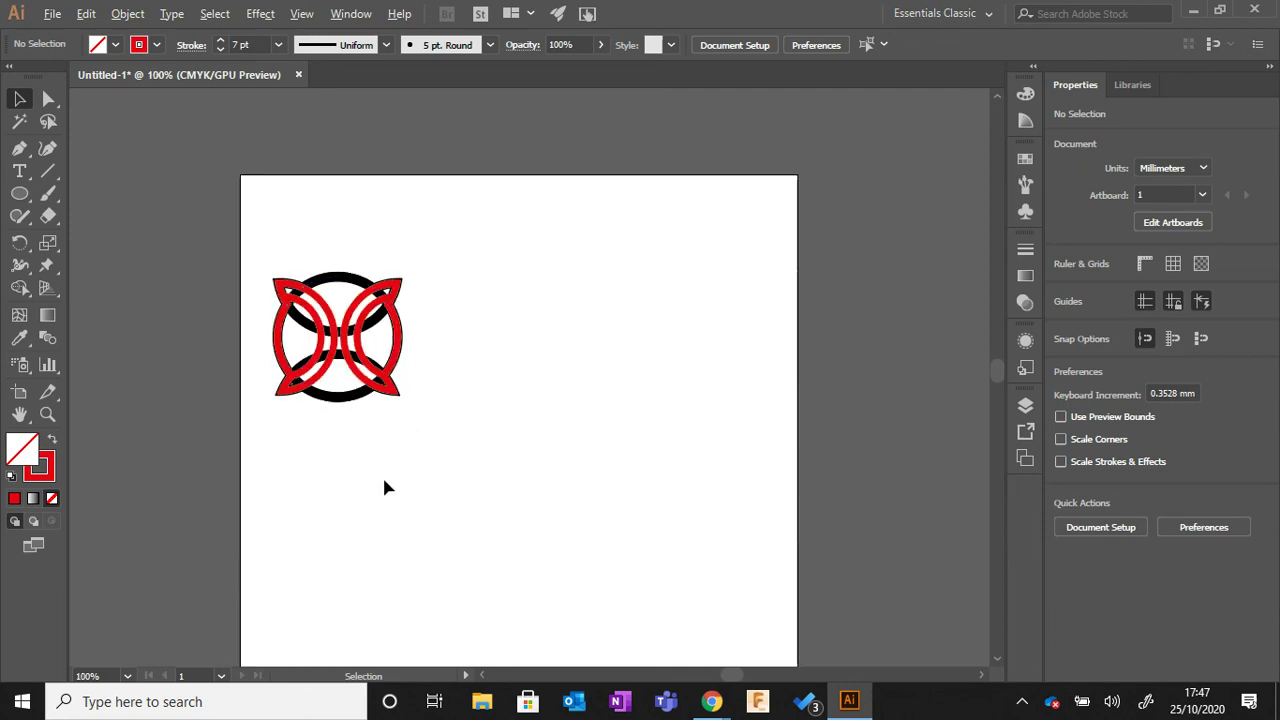
scroll(371, 451, "up", 1)
scroll(371, 451, "down", 1)
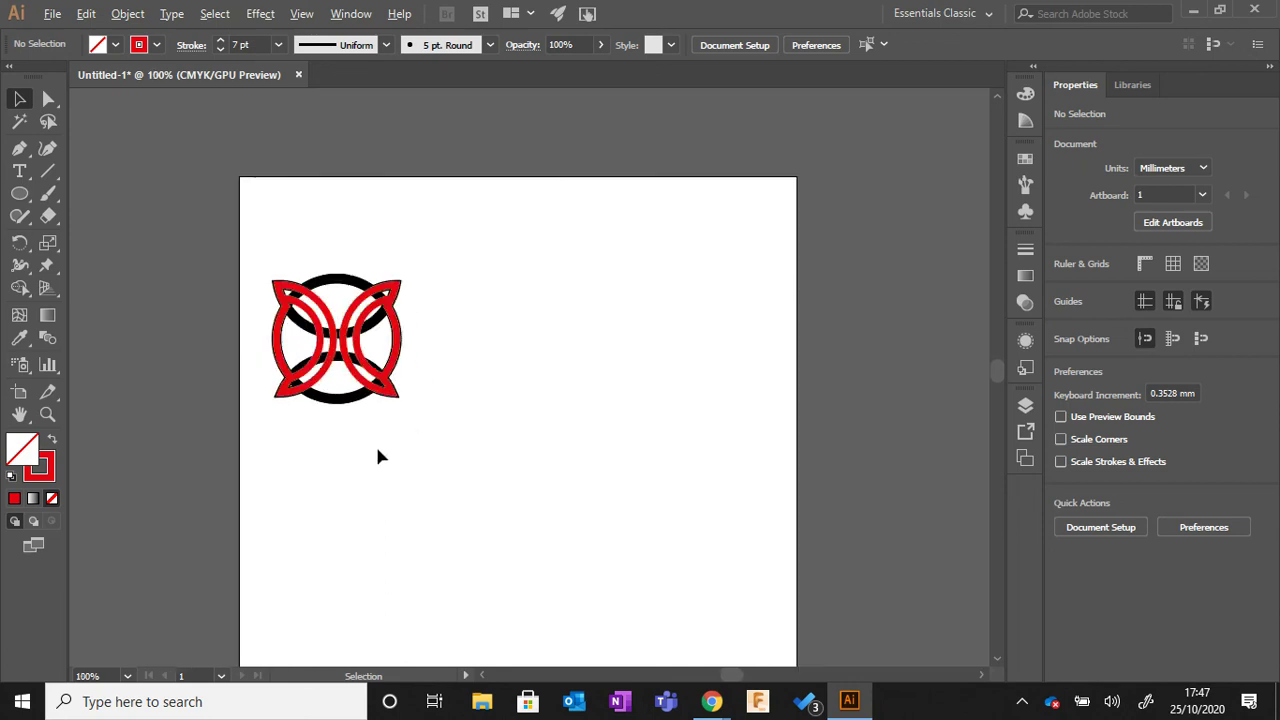
scroll(369, 452, "up", 1)
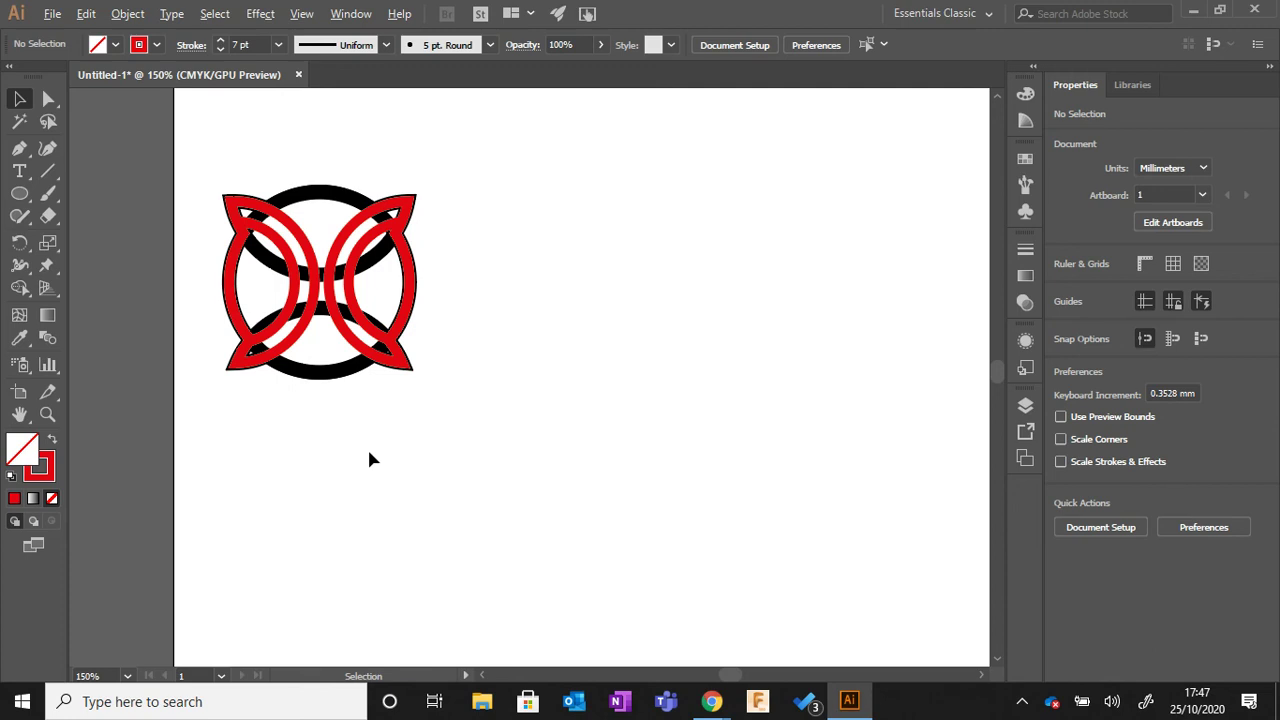
scroll(368, 450, "down", 1)
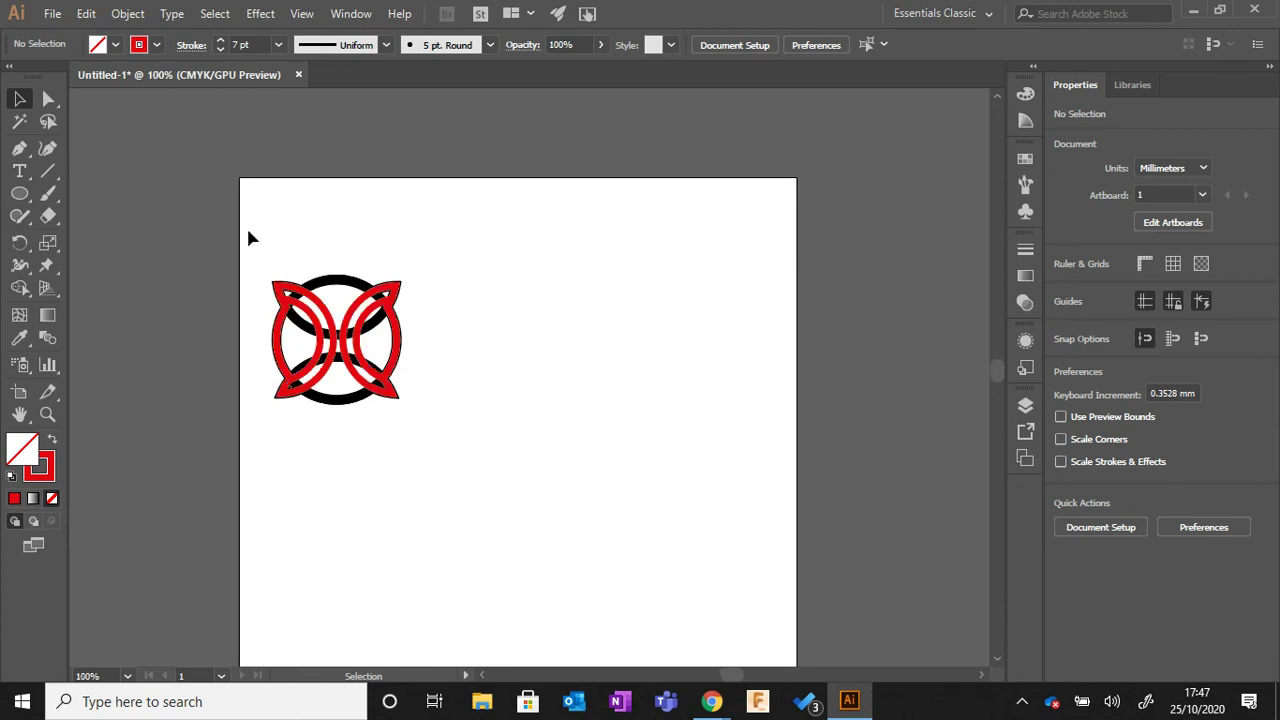
- Make a new pattern from the whole red and black motif and dismiss the swatch notice
left_click_drag(250, 232, 451, 462)
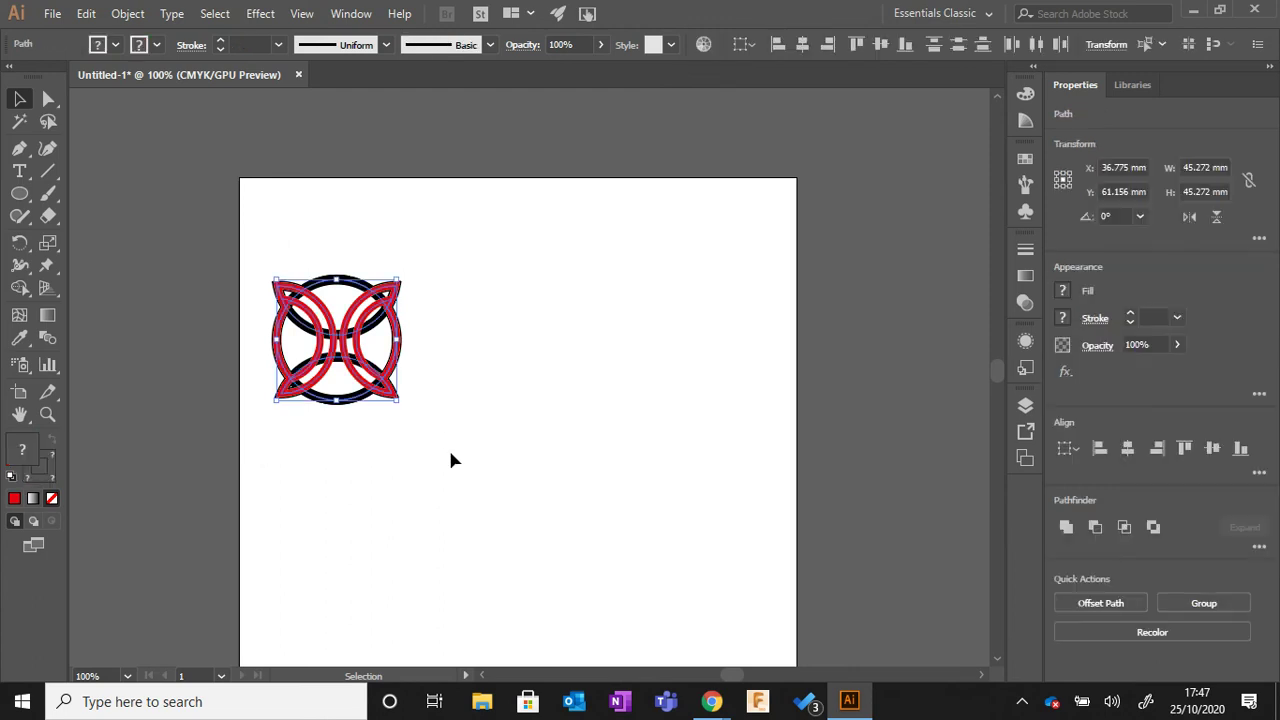
left_click(131, 18)
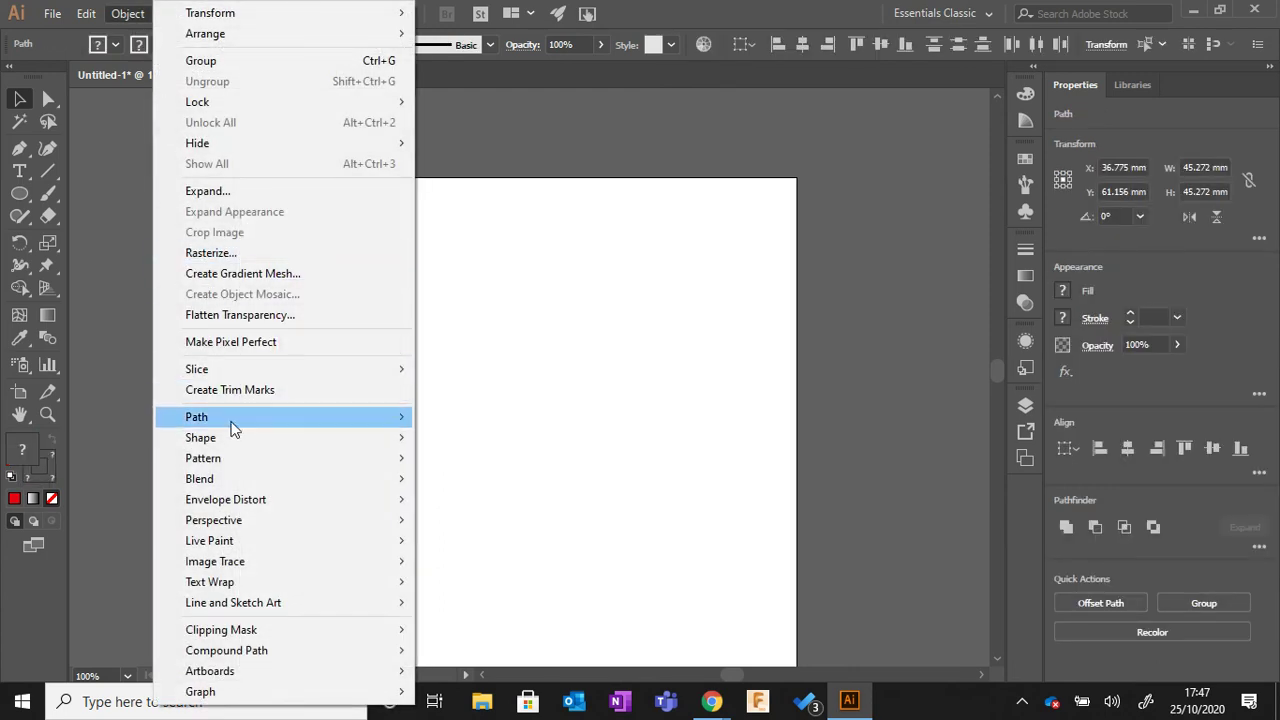
mouse_move(238, 466)
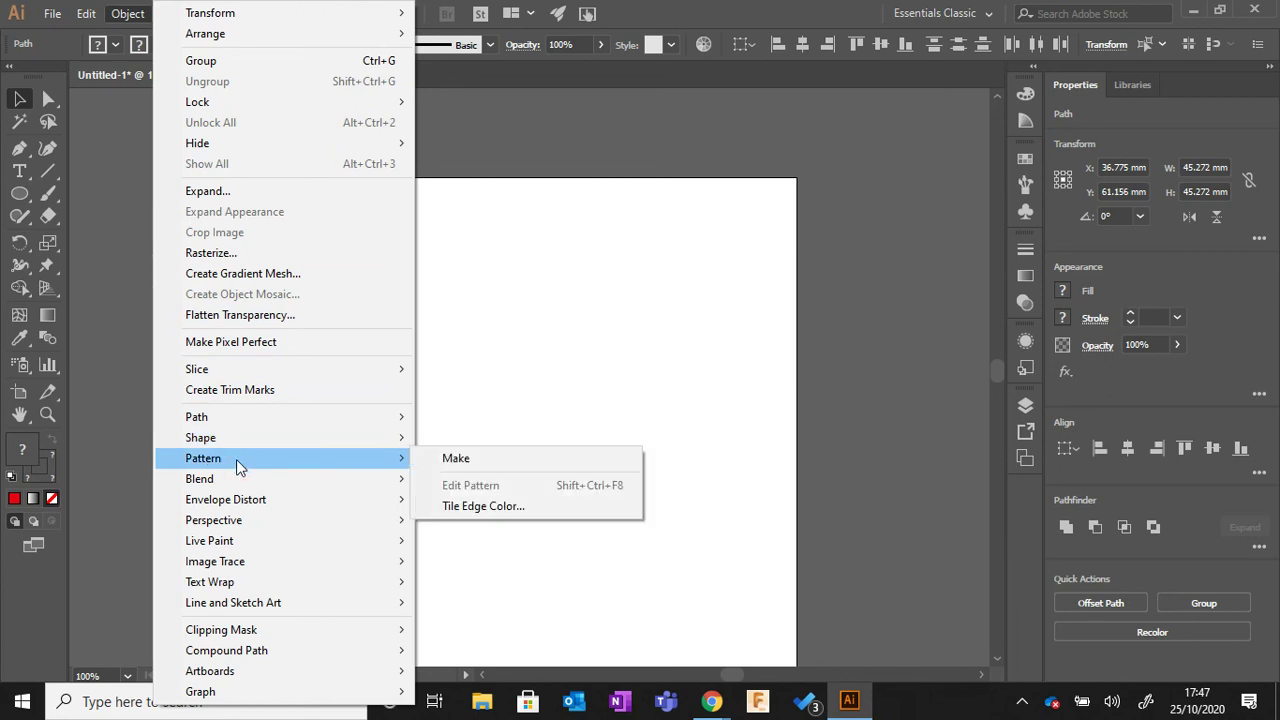
left_click(441, 458)
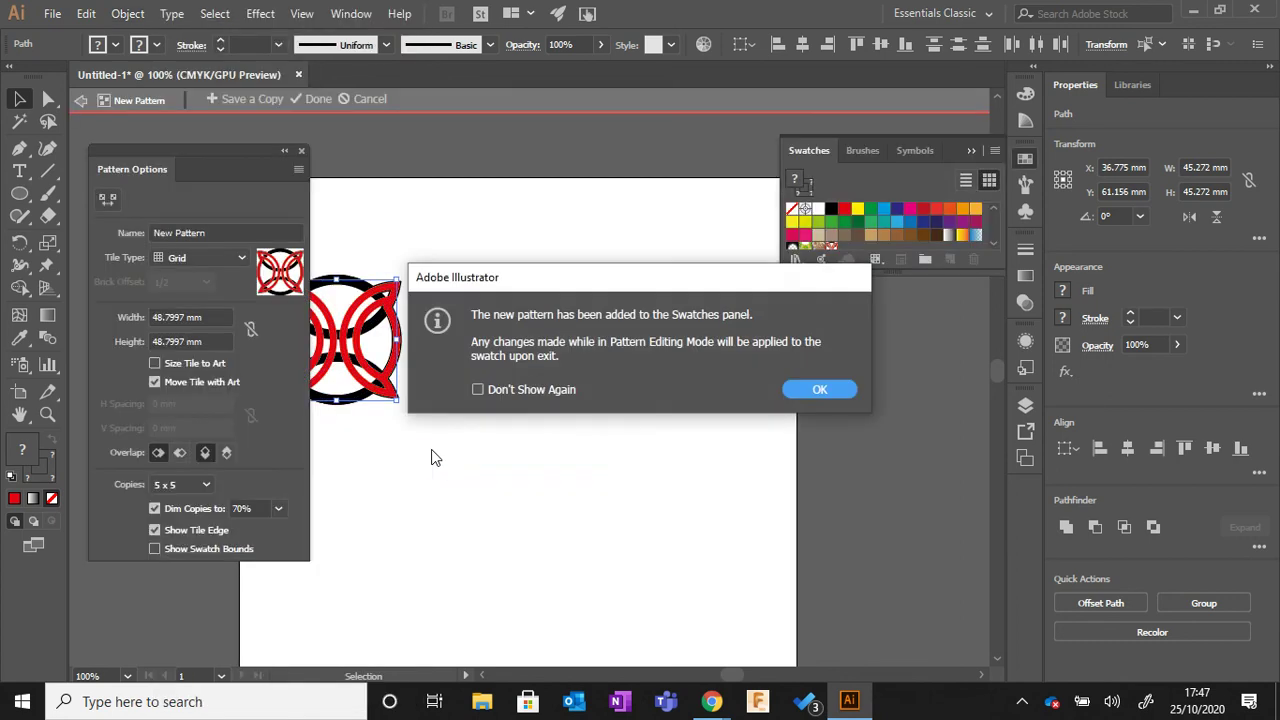
left_click(824, 390)
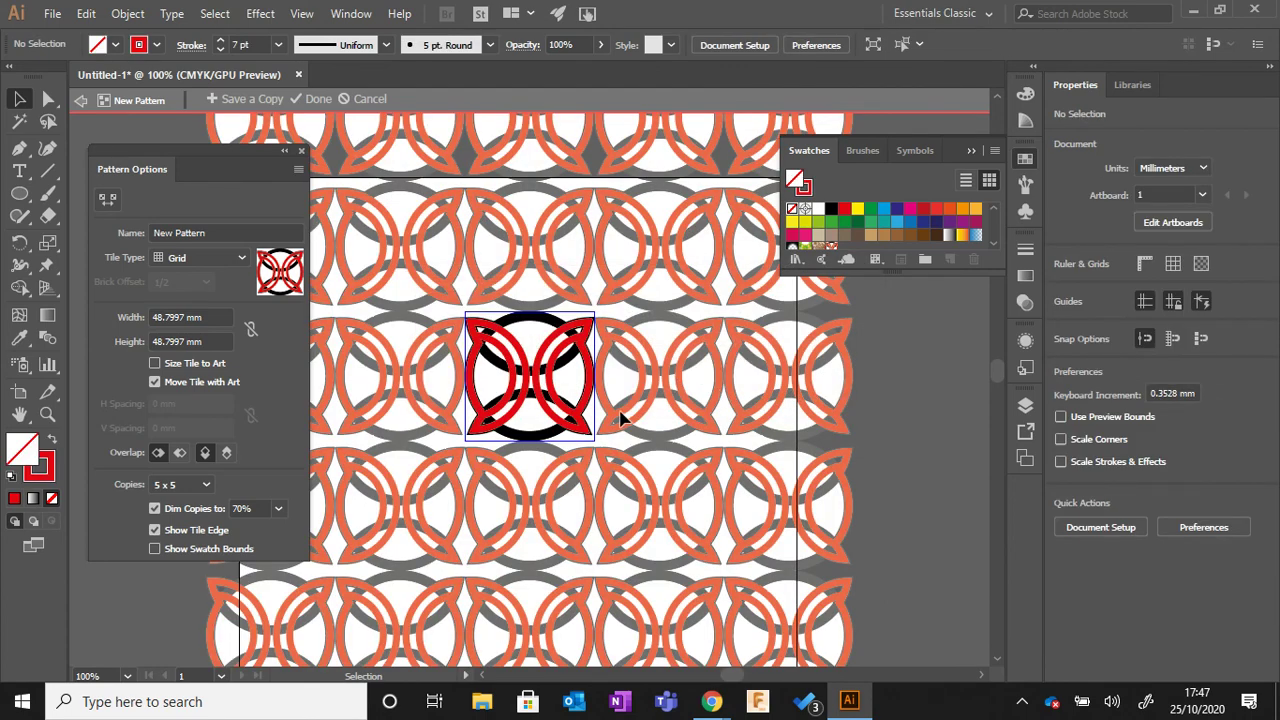
- Examine how the motif tiles repeat and meet in the grid pattern preview across the artboard
scroll(622, 420, "down", 2)
scroll(640, 422, "up", 2)
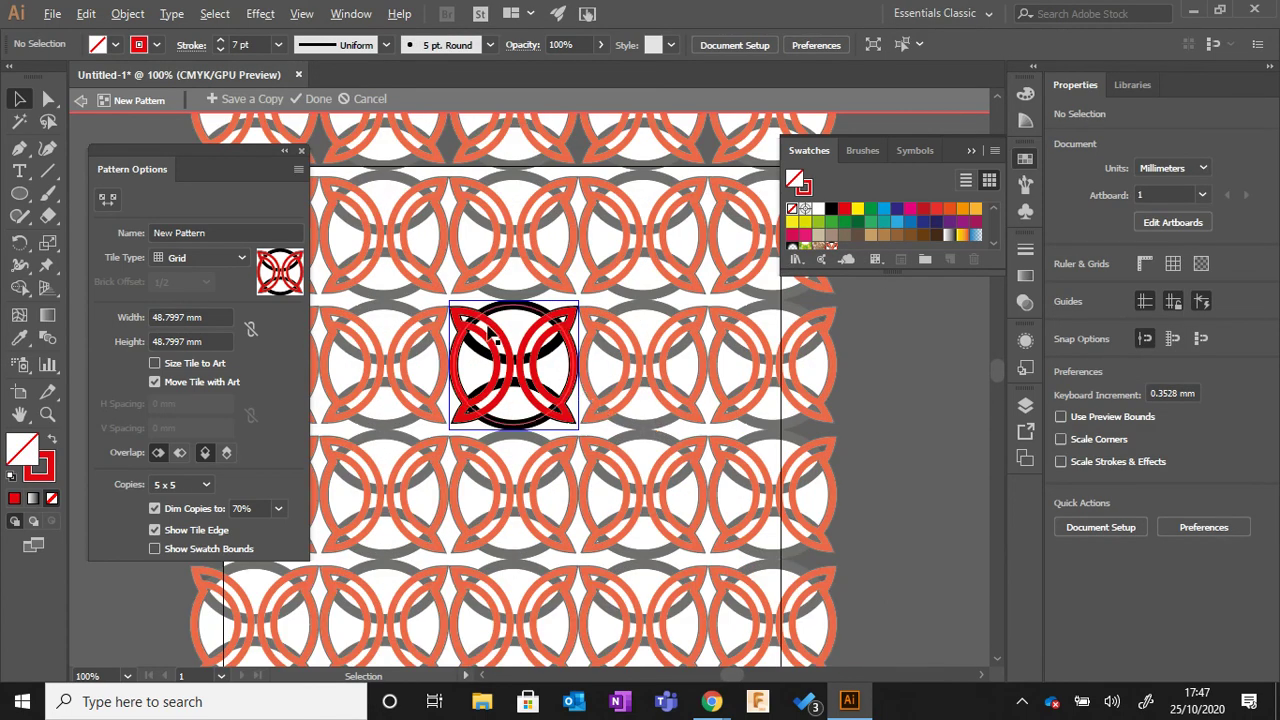
scroll(669, 461, "down", 1)
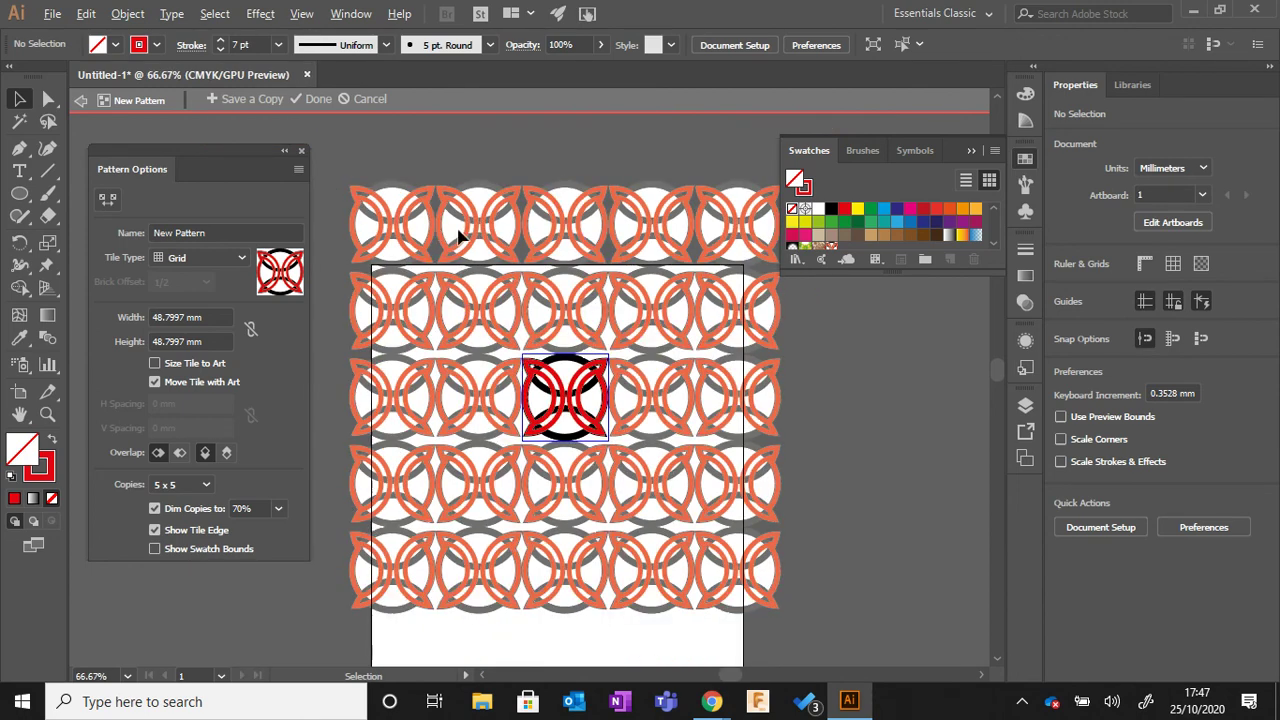
scroll(500, 320, "up", 1)
scroll(500, 324, "down", 1)
scroll(418, 245, "up", 1)
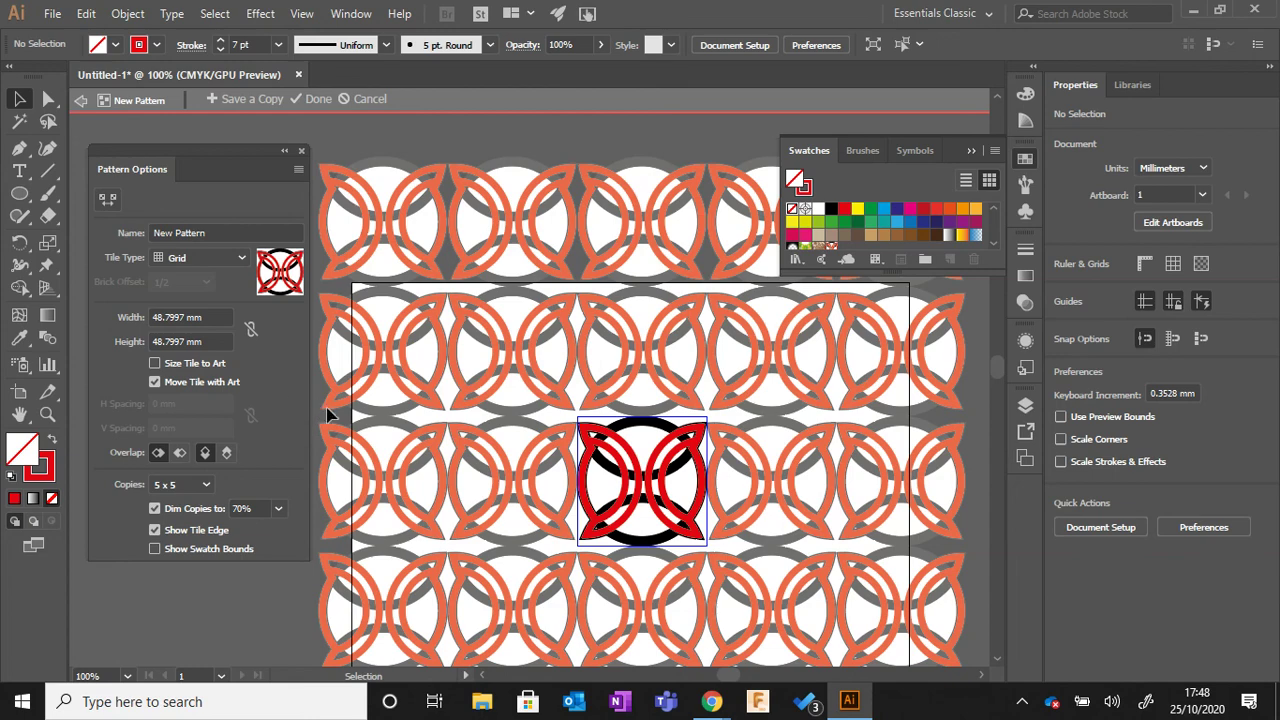
scroll(485, 440, "down", 3)
scroll(493, 440, "down", 1)
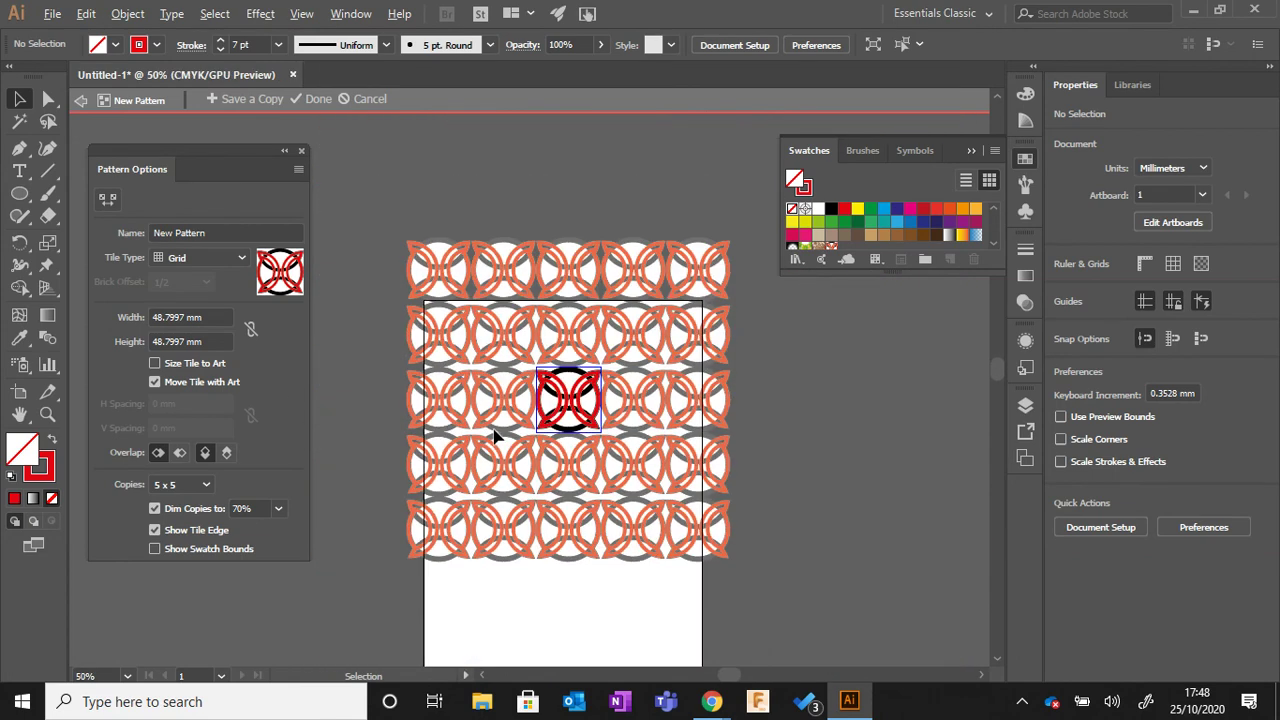
- Set the pattern preview to 9 x 9 copies and check its coverage of the artboard
left_click(204, 486)
left_click(190, 300)
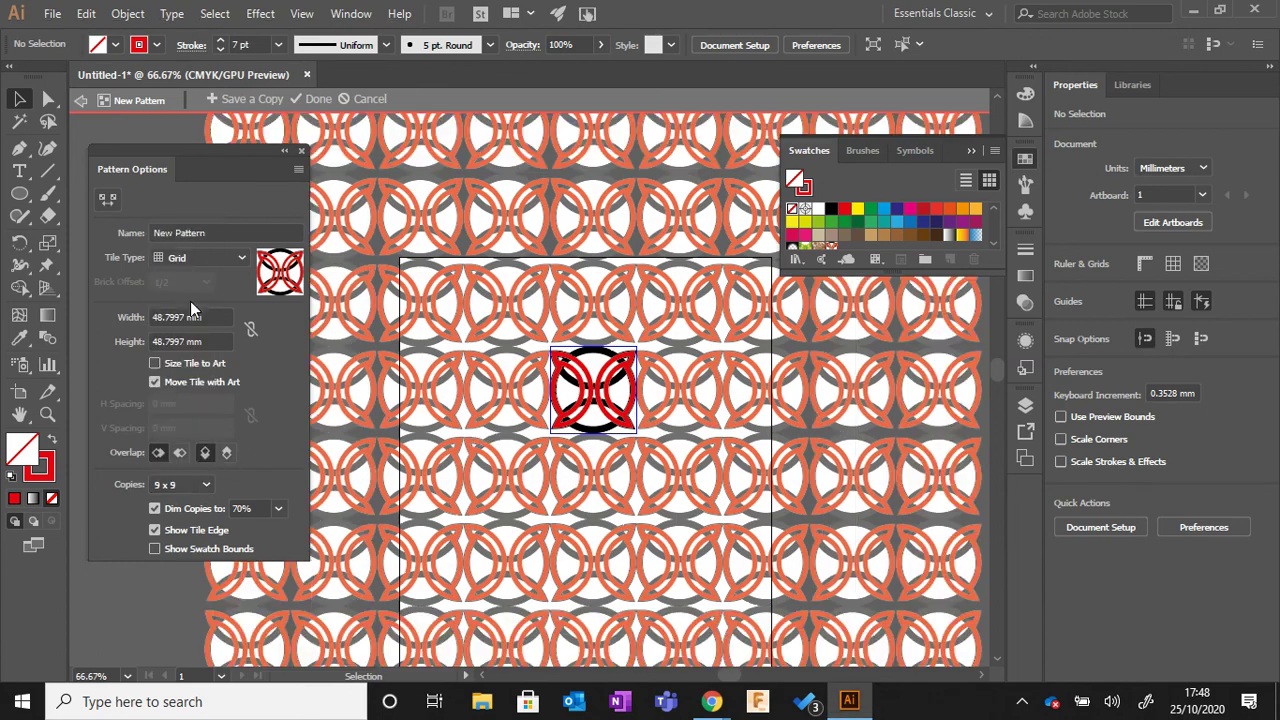
scroll(481, 456, "down", 1)
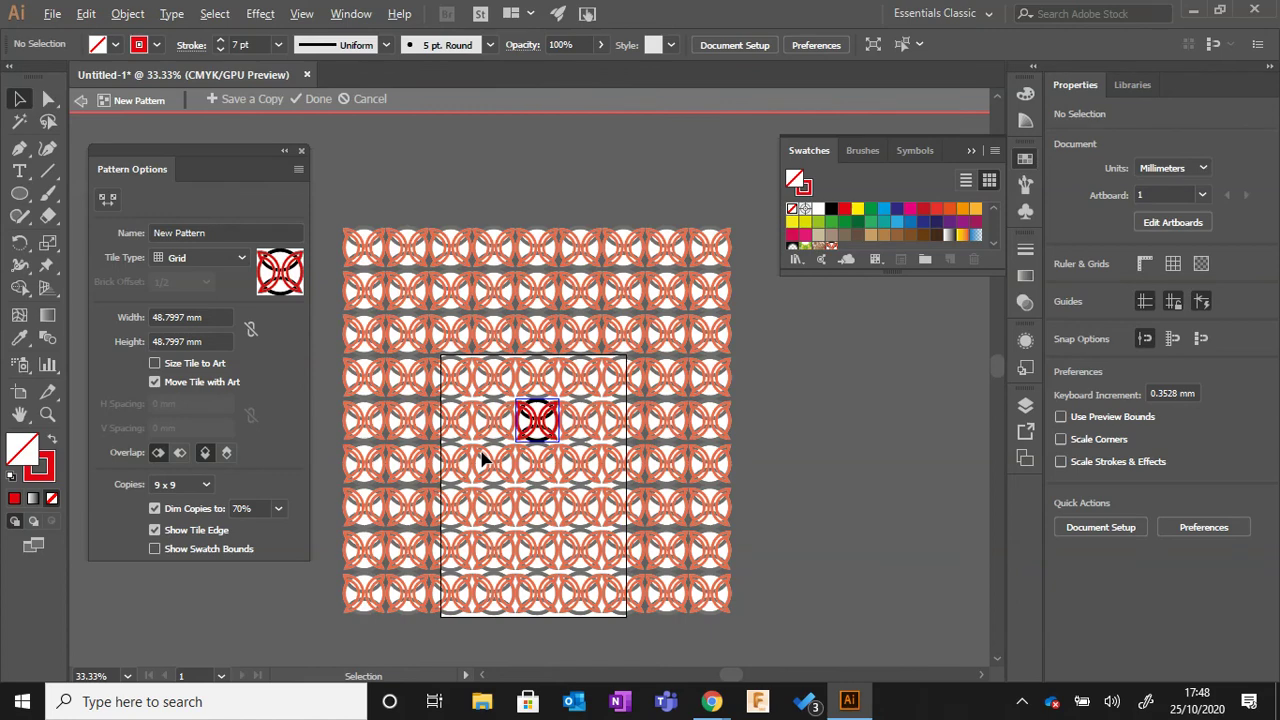
scroll(481, 456, "up", 1)
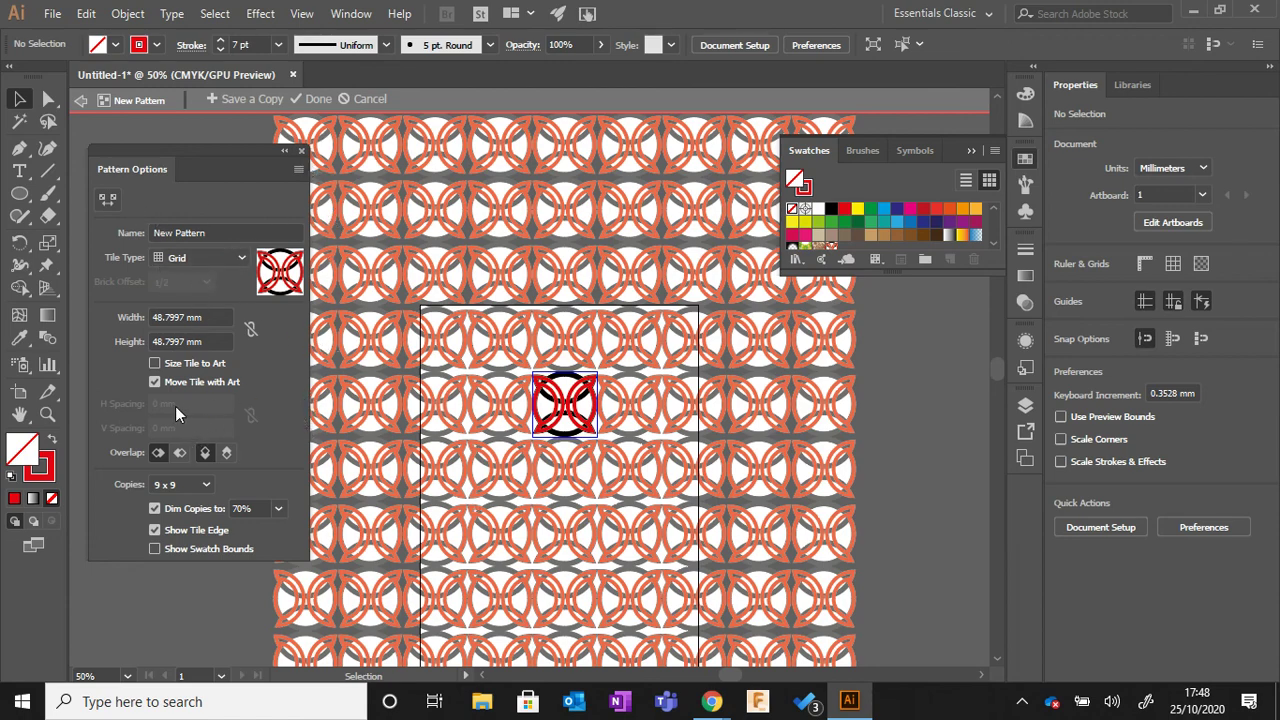
- Try the Brick by Row and Brick by Column tile types for the pattern and switch it to Hex by Column
left_click(225, 258)
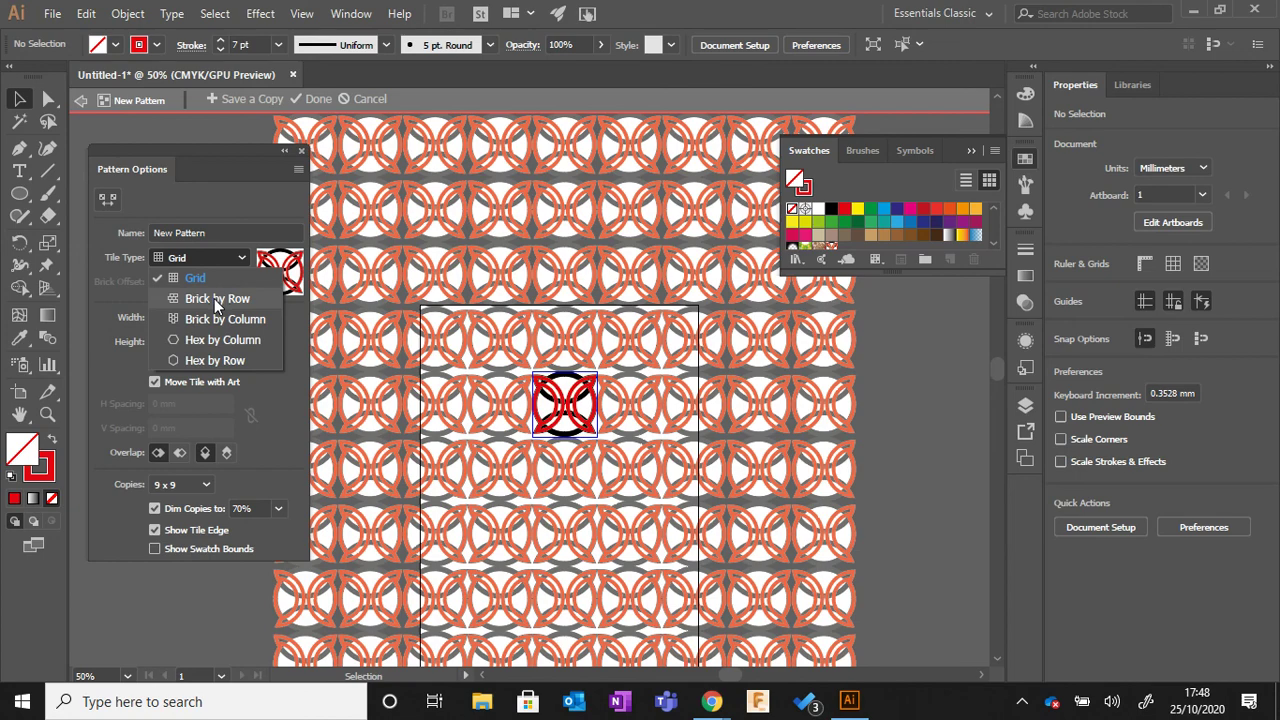
left_click(214, 298)
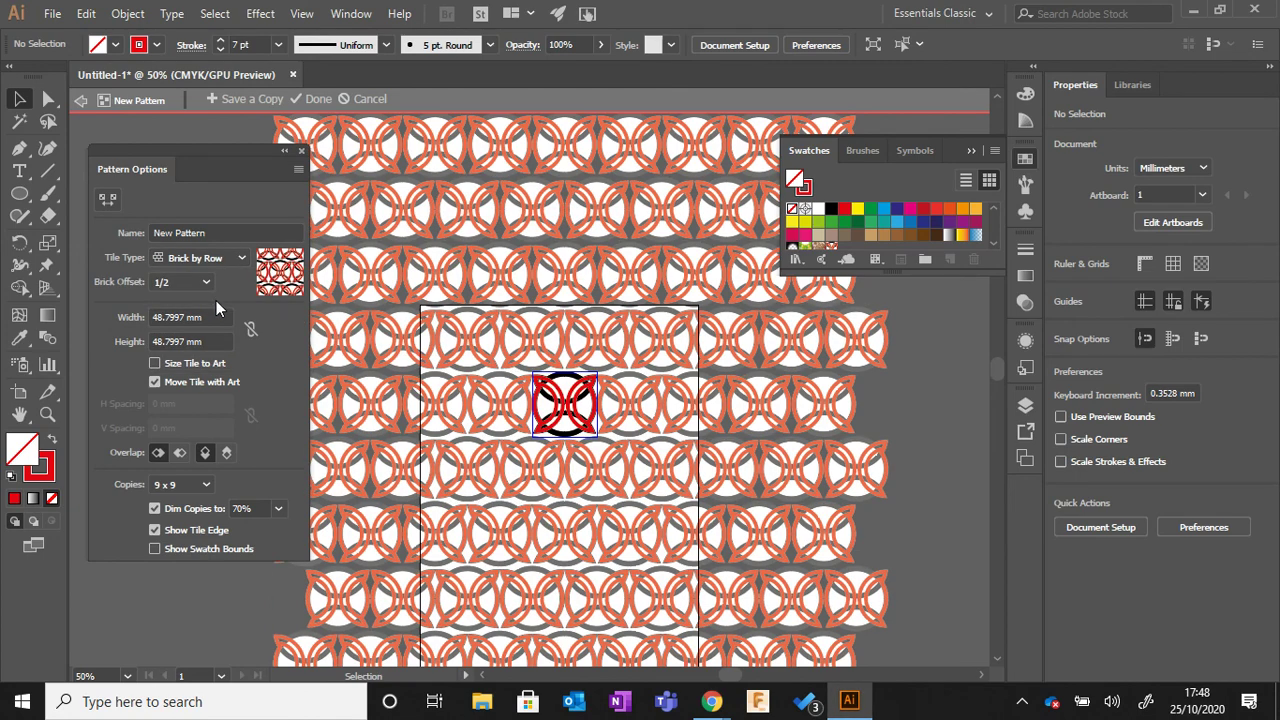
left_click(211, 262)
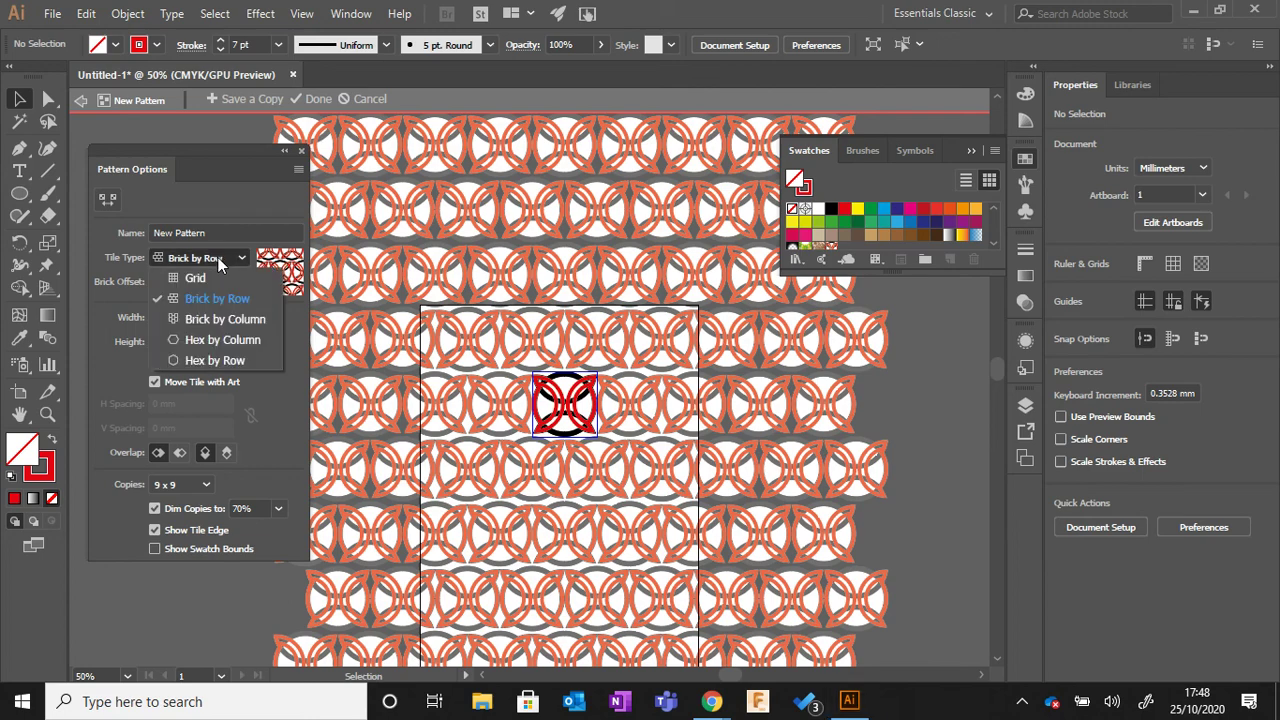
left_click(224, 318)
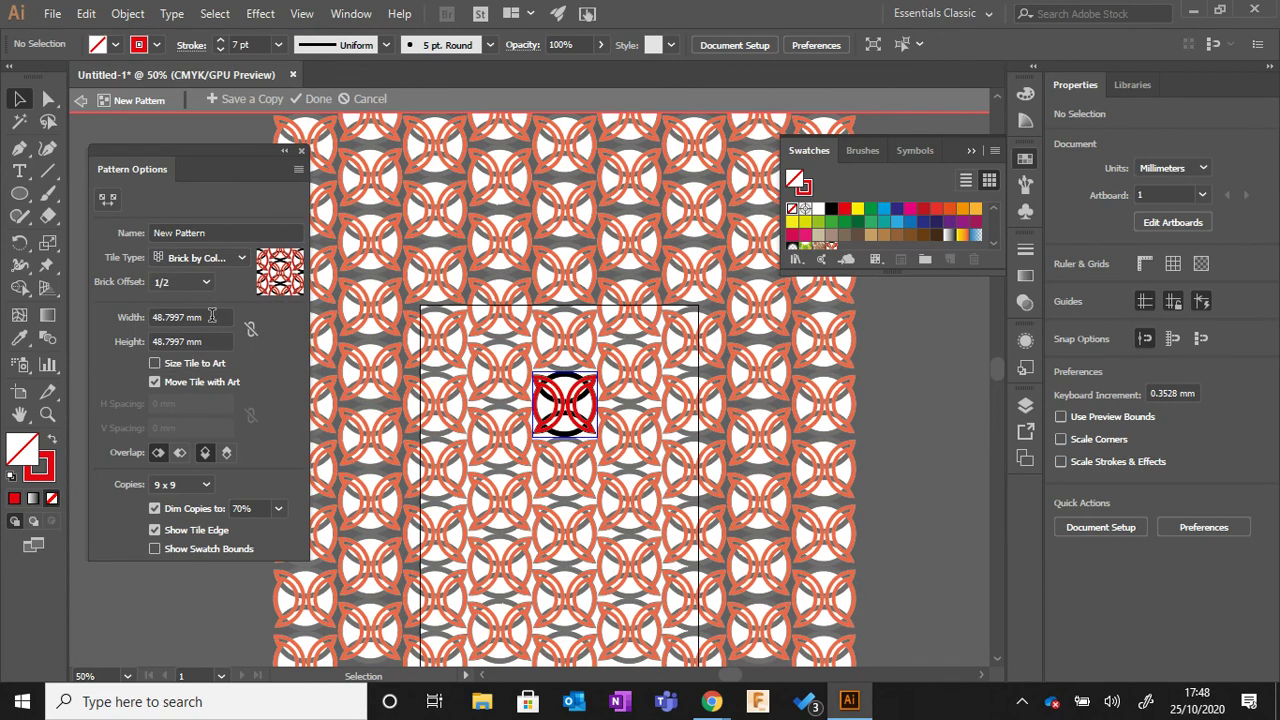
left_click(228, 257)
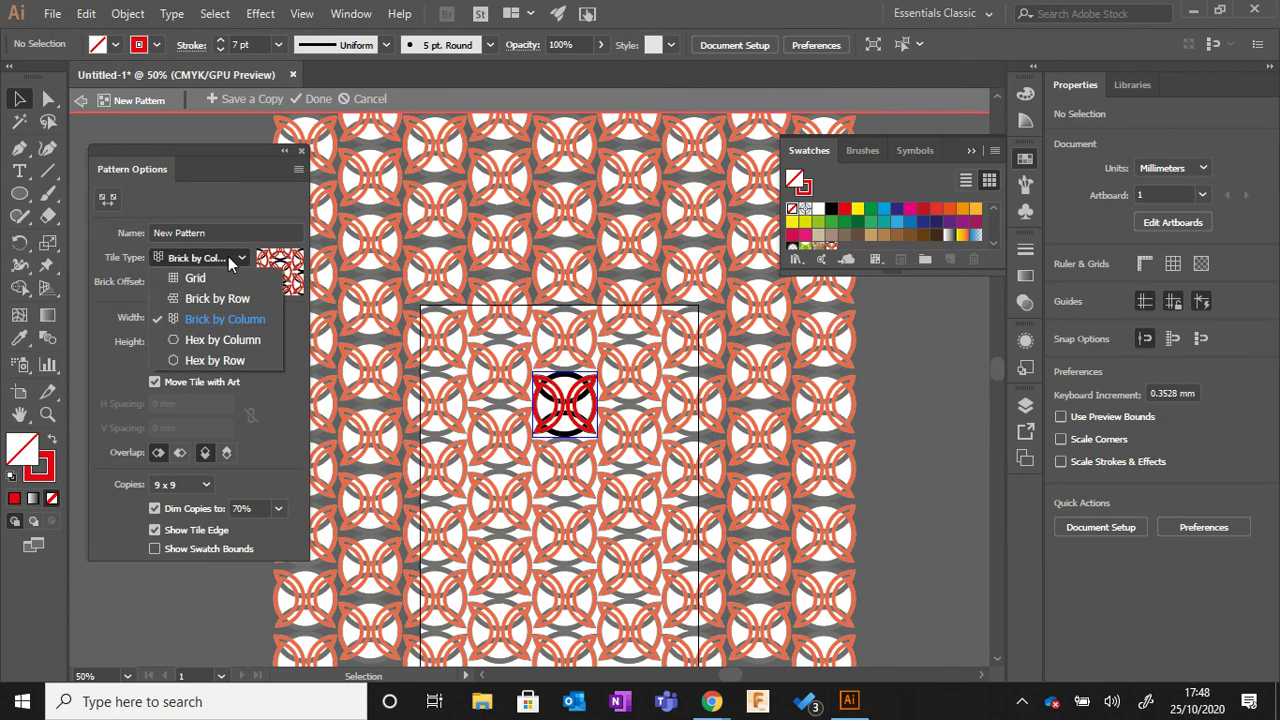
left_click(218, 339)
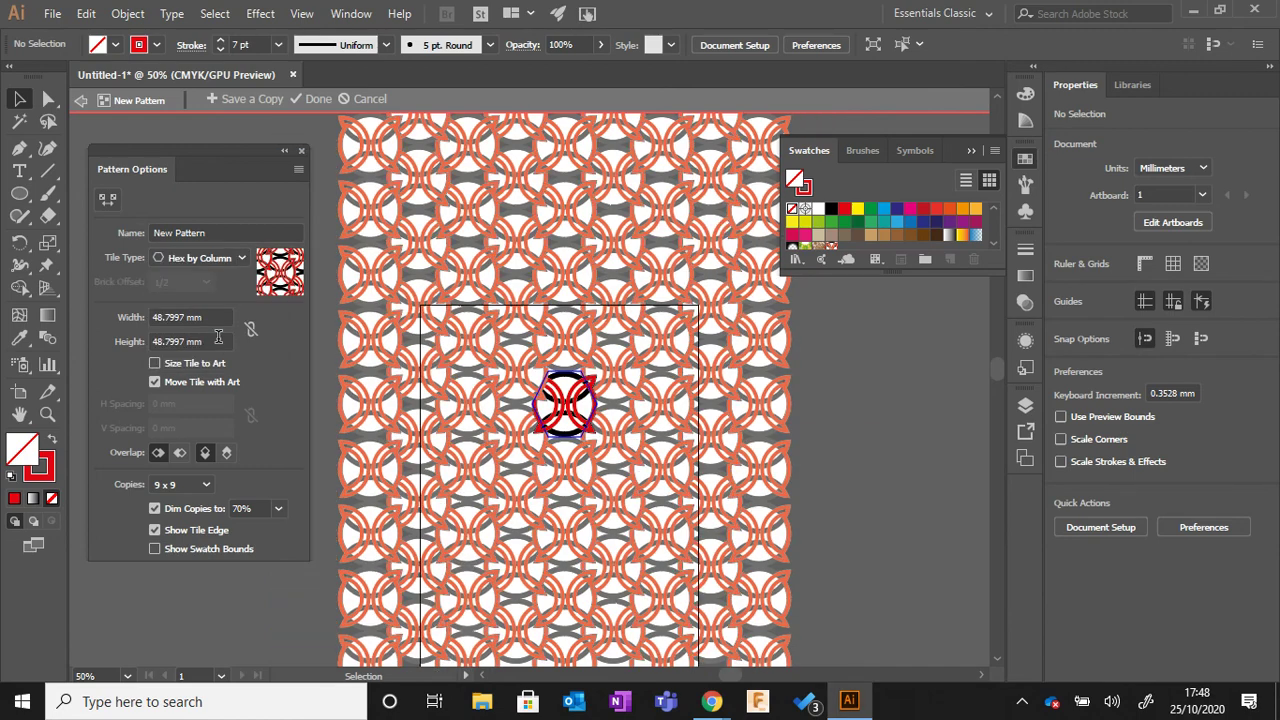
- Compare the Grid and Hex by Row tile types, set the pattern back to Hex by Column and finish editing the pattern
left_click(223, 259)
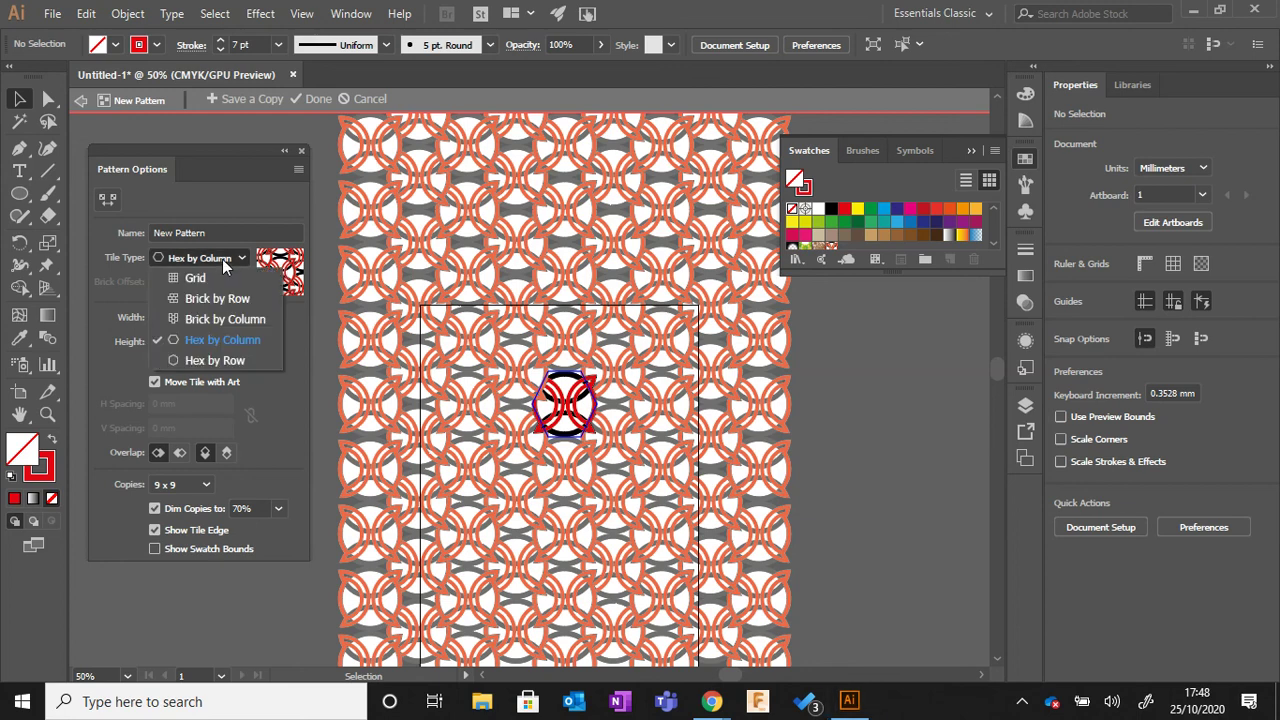
left_click(217, 274)
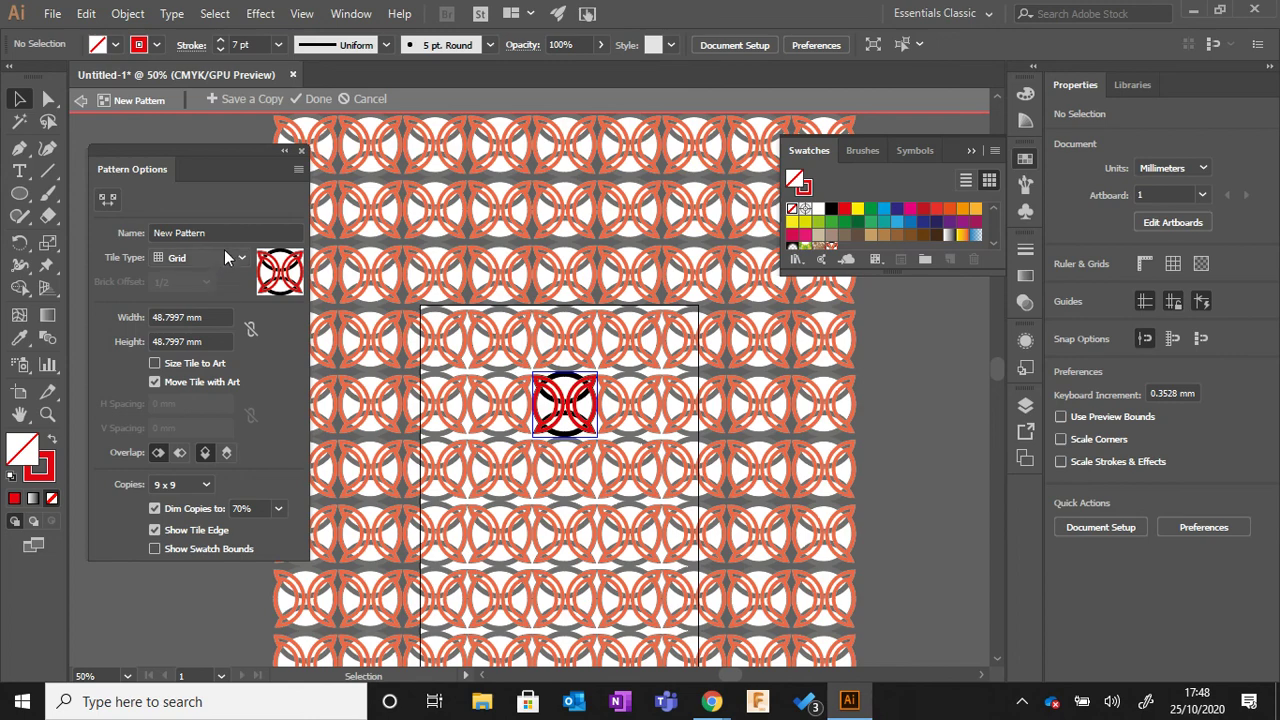
left_click(224, 252)
left_click(214, 361)
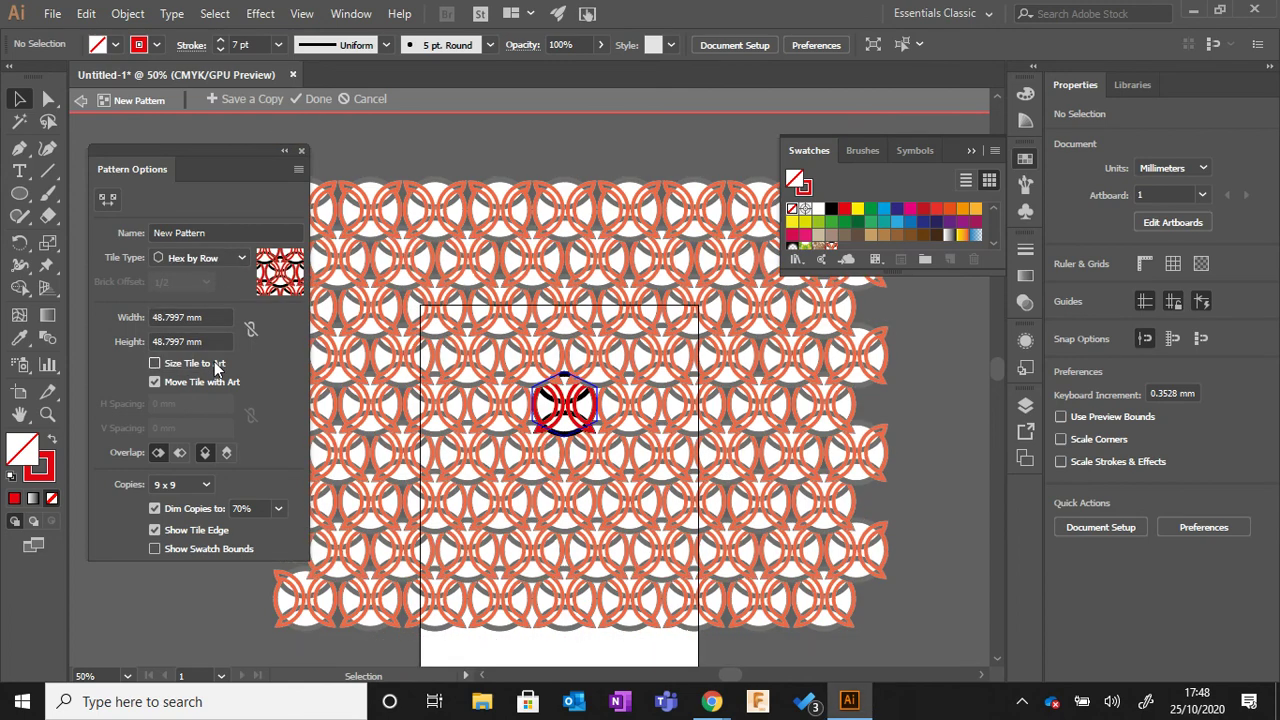
left_click(224, 258)
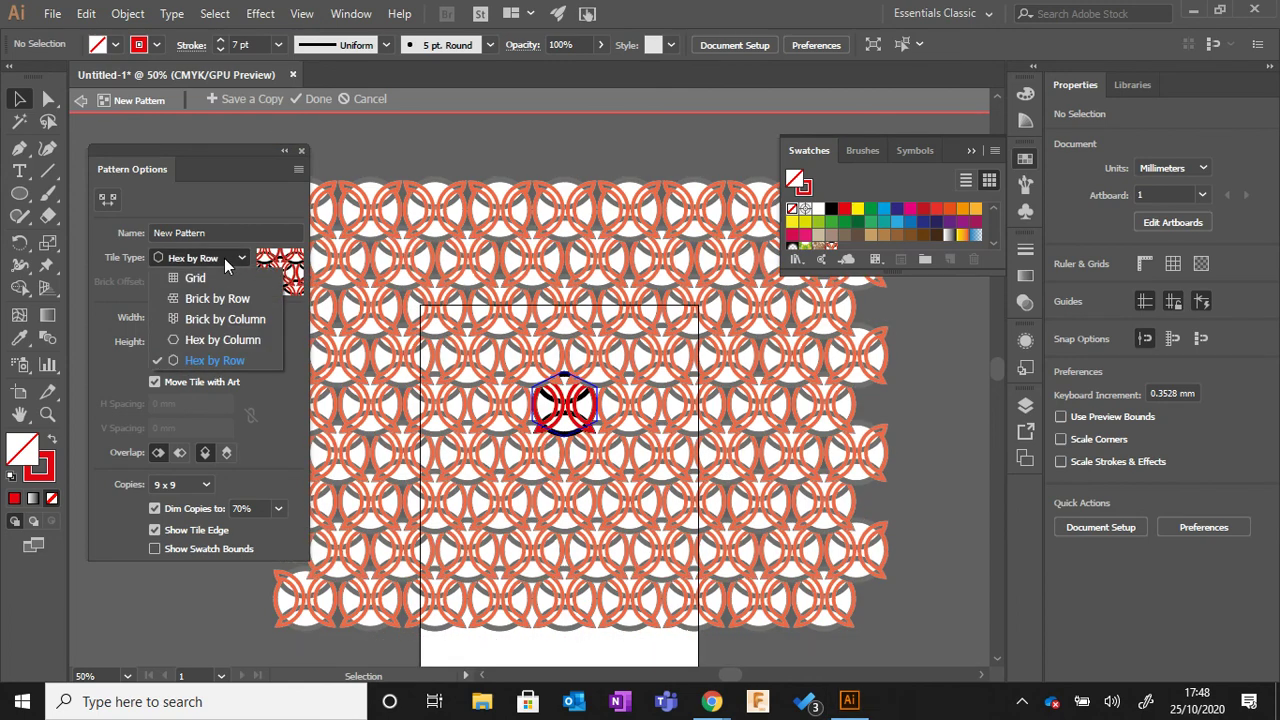
left_click(216, 339)
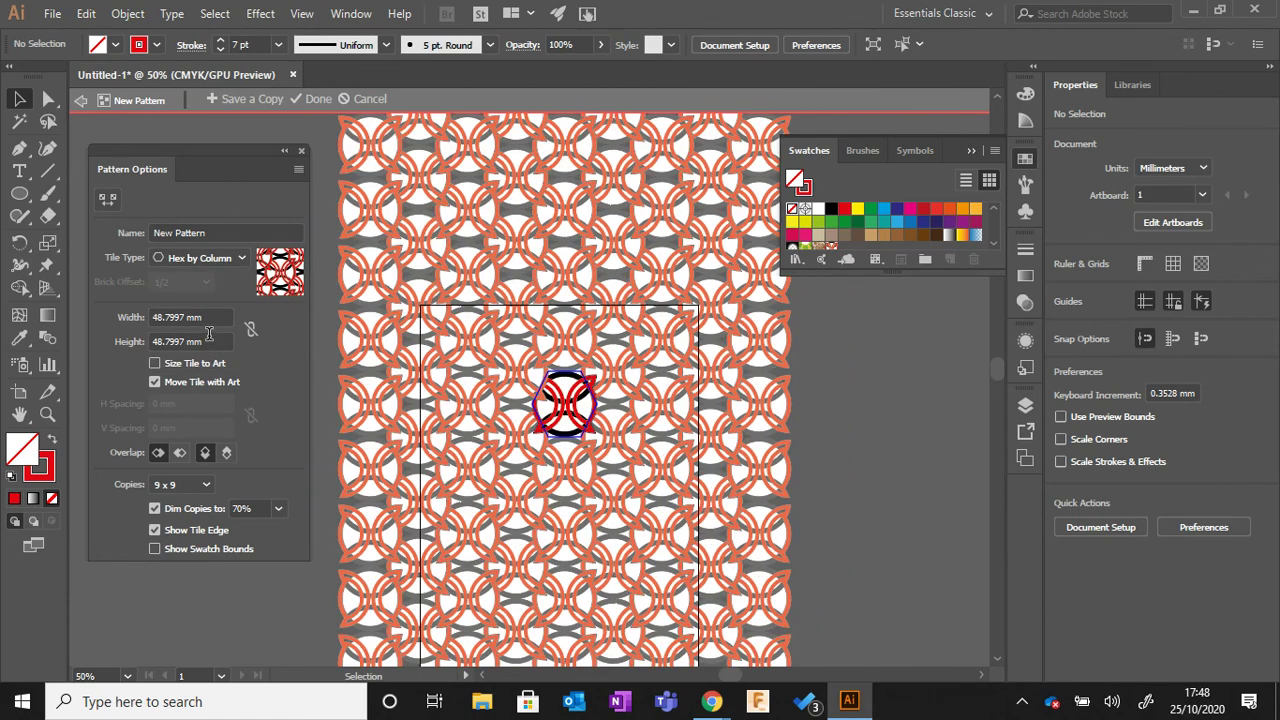
left_click(314, 100)
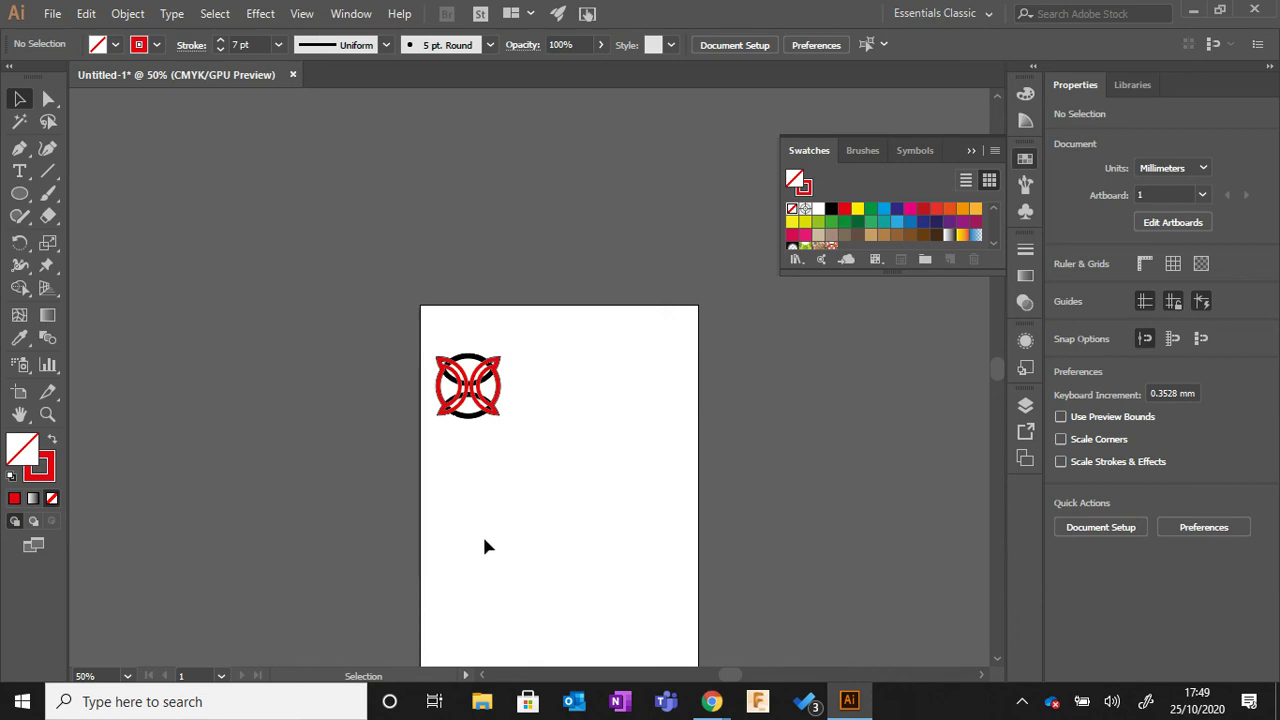
- Look at the motif up close and locate the saved pattern among the document's swatches
scroll(482, 533, "up", 2)
scroll(482, 533, "down", 1)
scroll(729, 494, "up", 1)
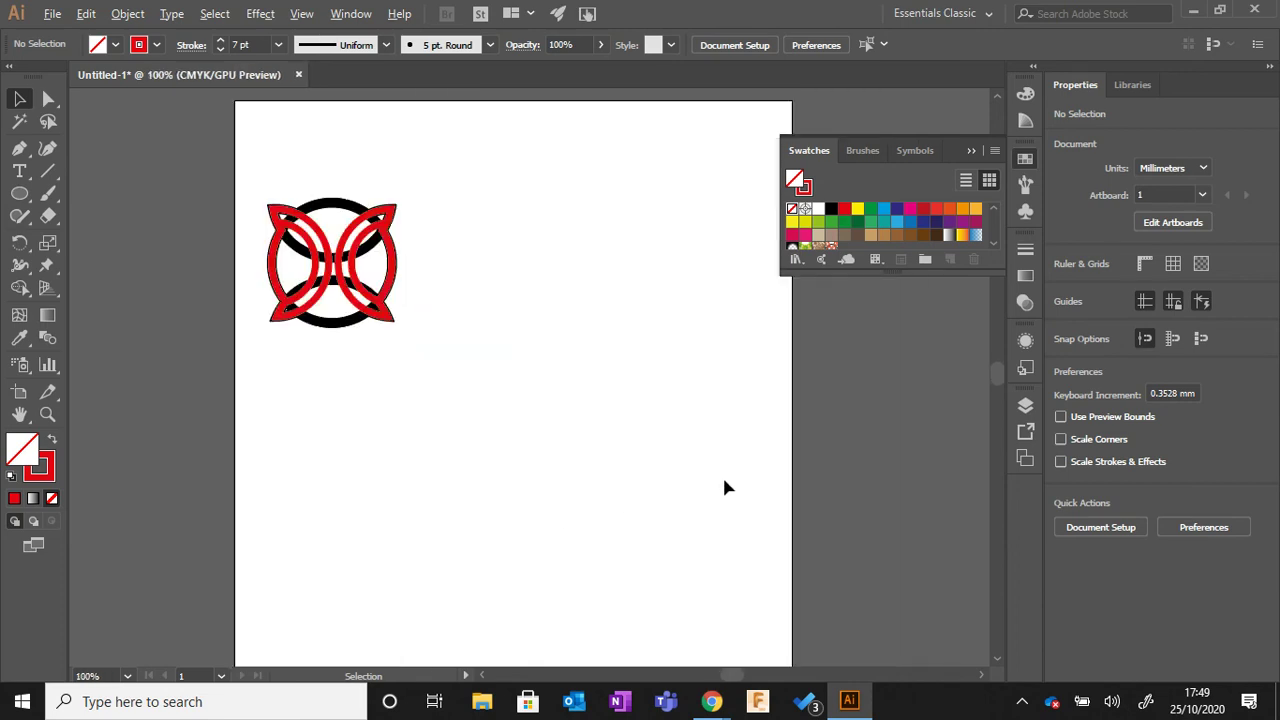
left_click(993, 245)
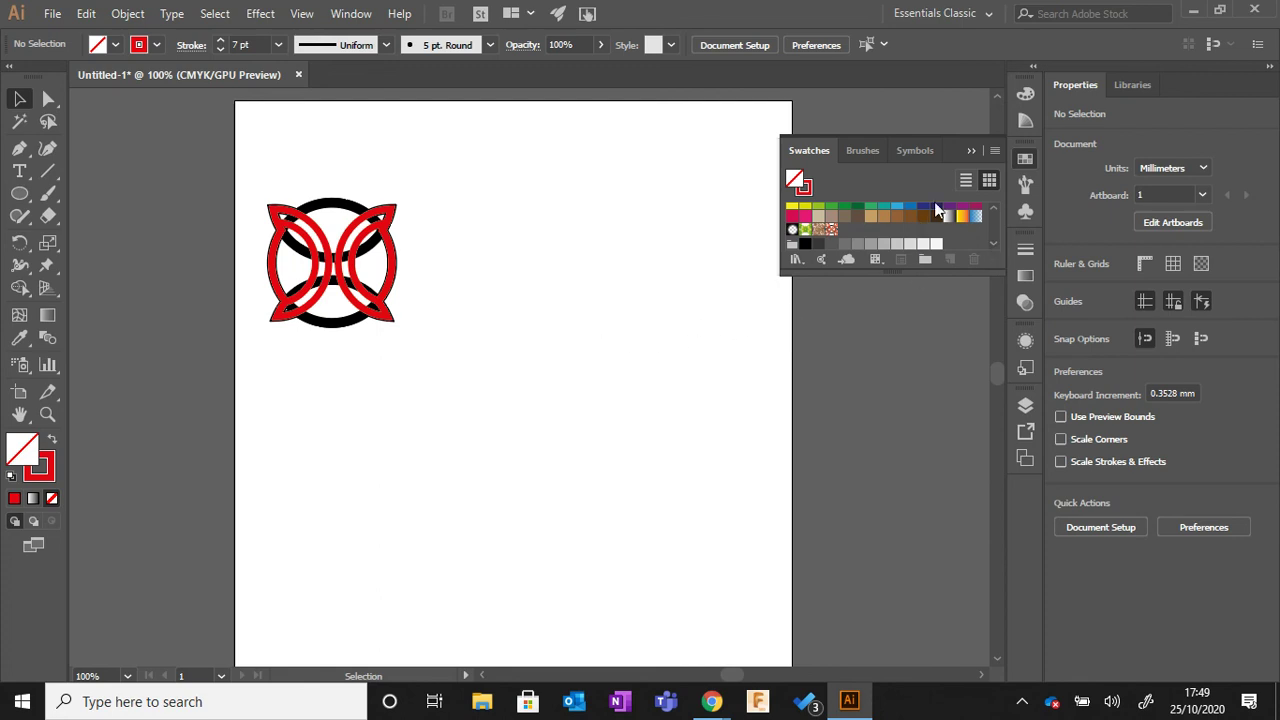
left_click(971, 150)
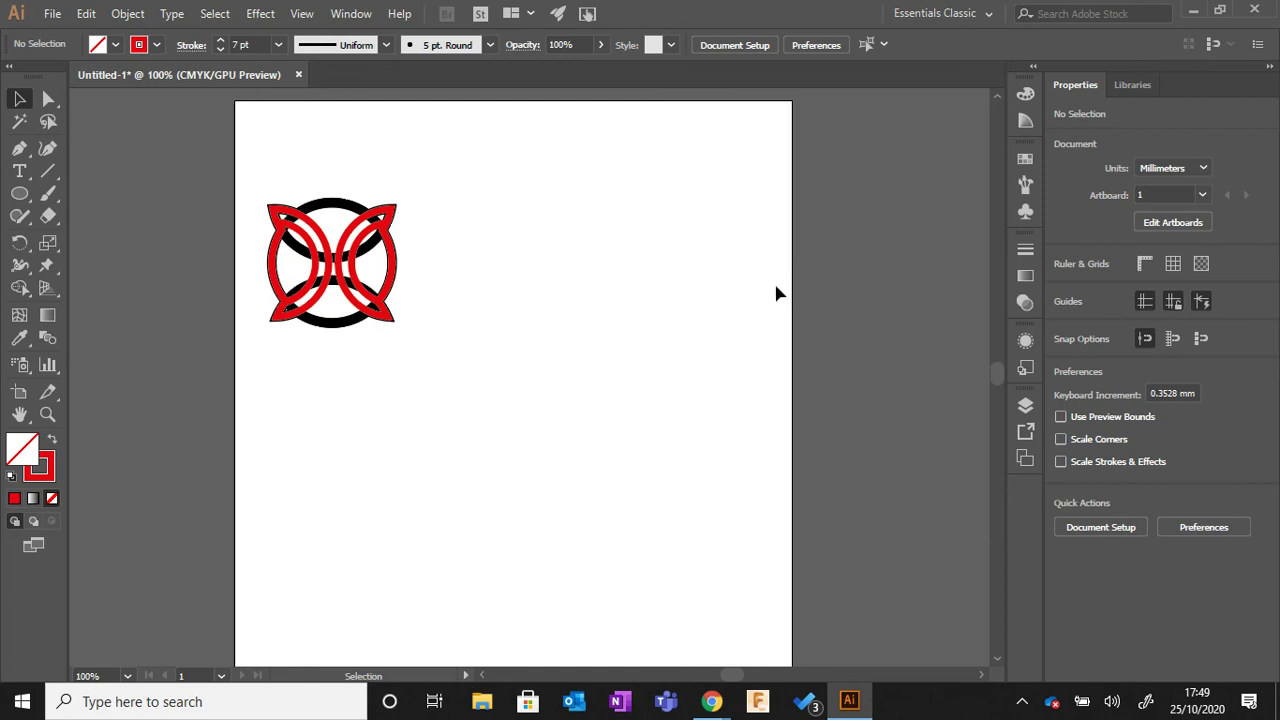
left_click(1024, 161)
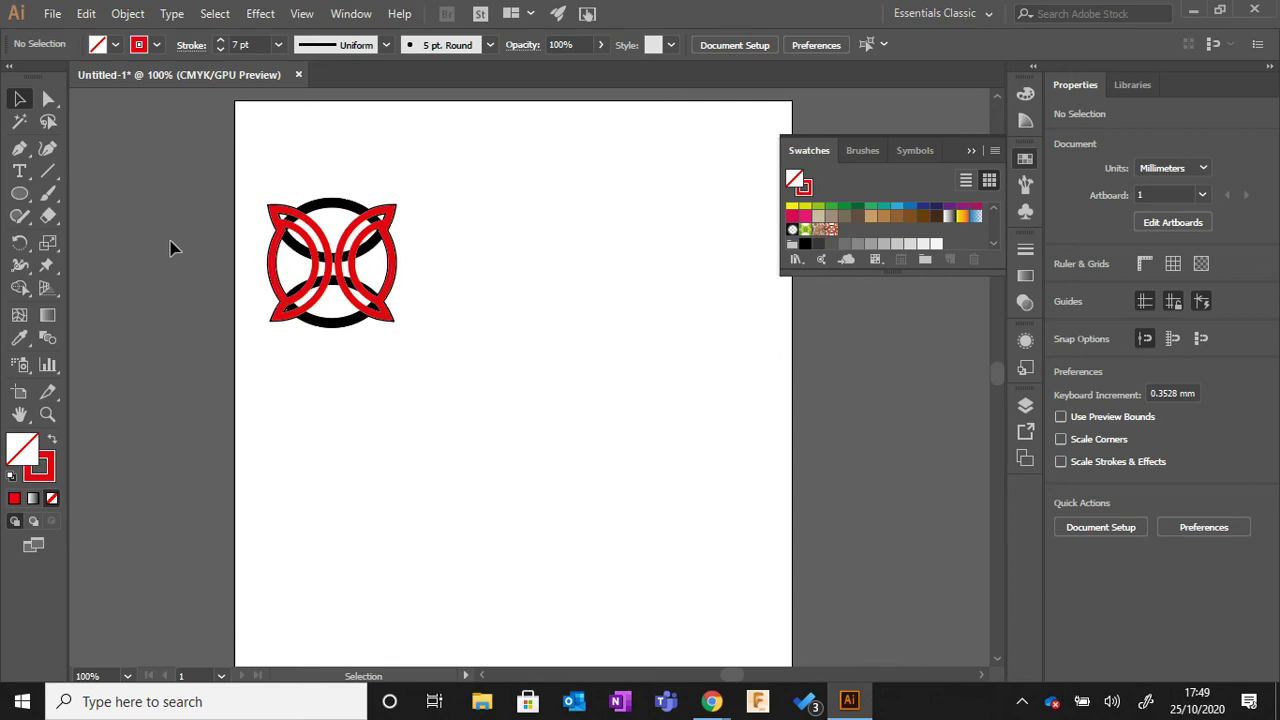
- Create a rectangle 48 mm wide and 150 mm high on the artboard beside the motif
left_click(20, 195)
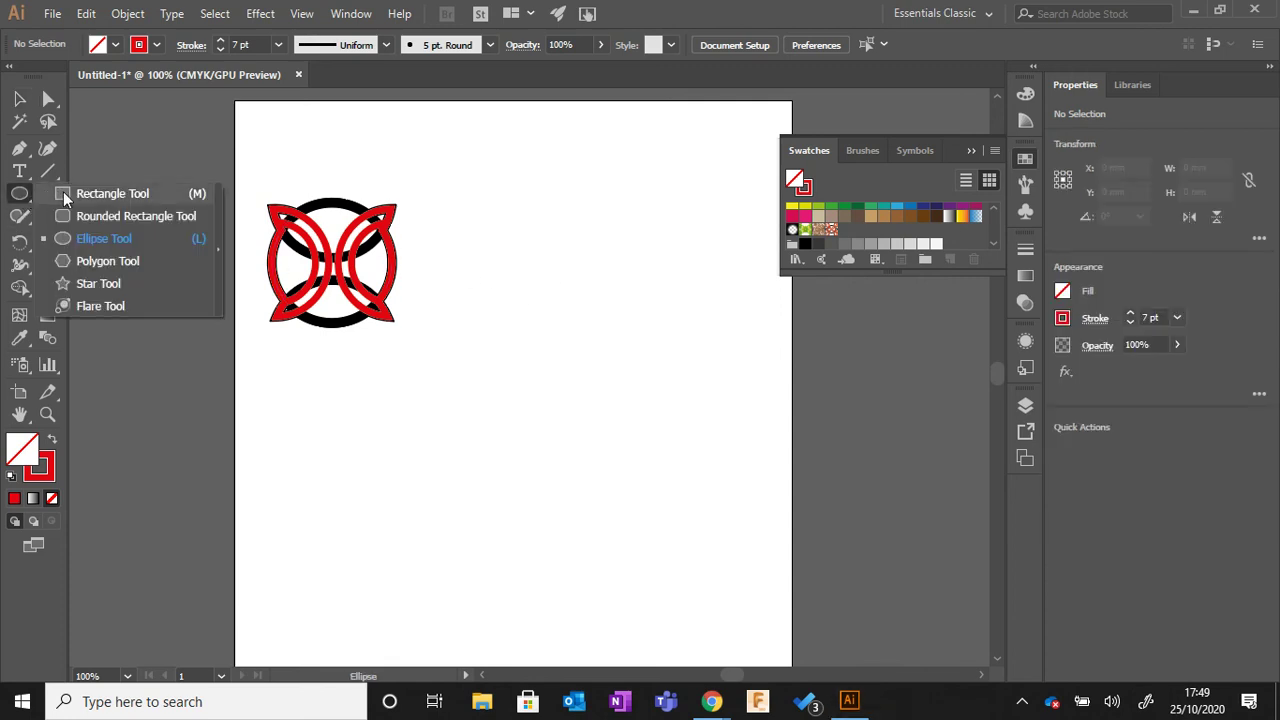
left_click(62, 193)
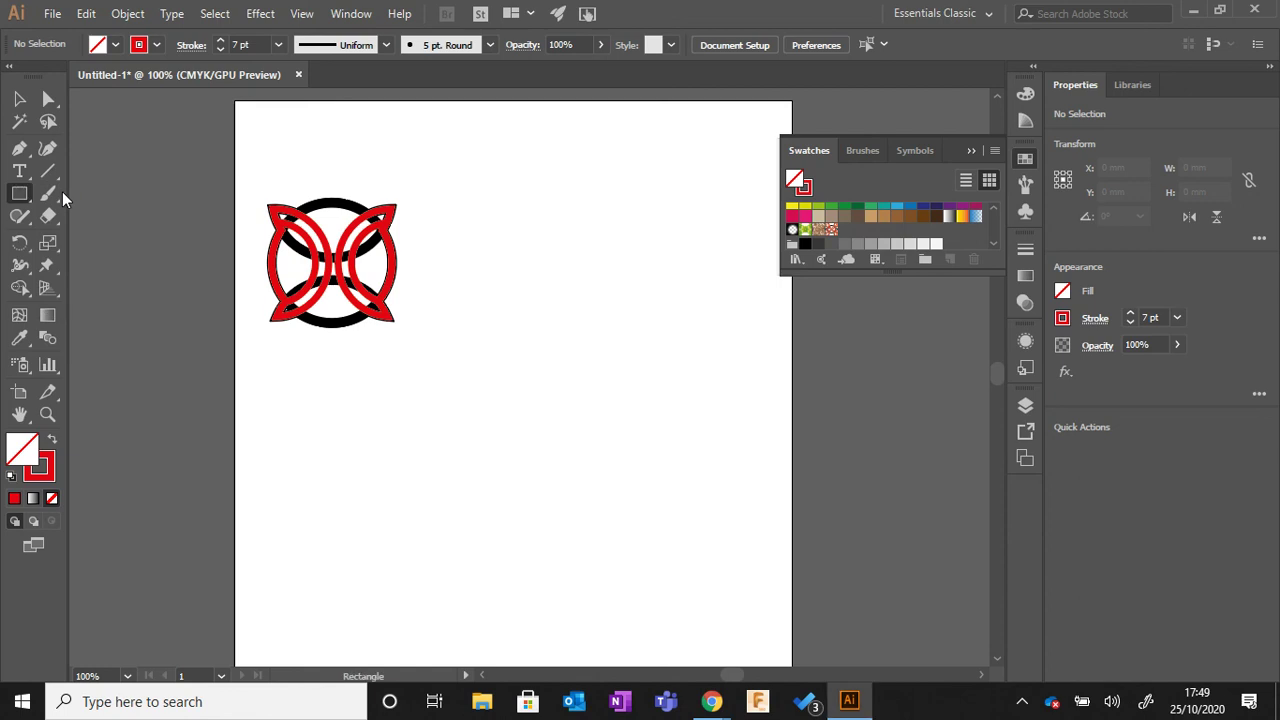
left_click(538, 270)
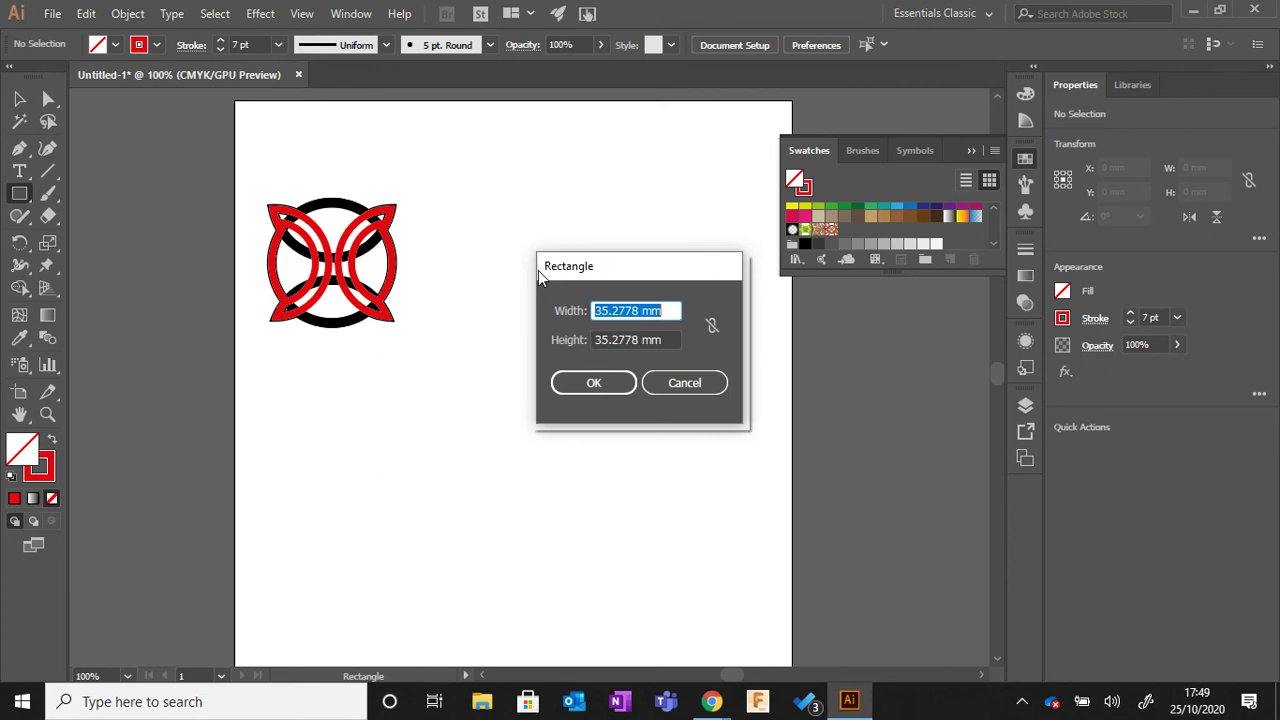
type("48")
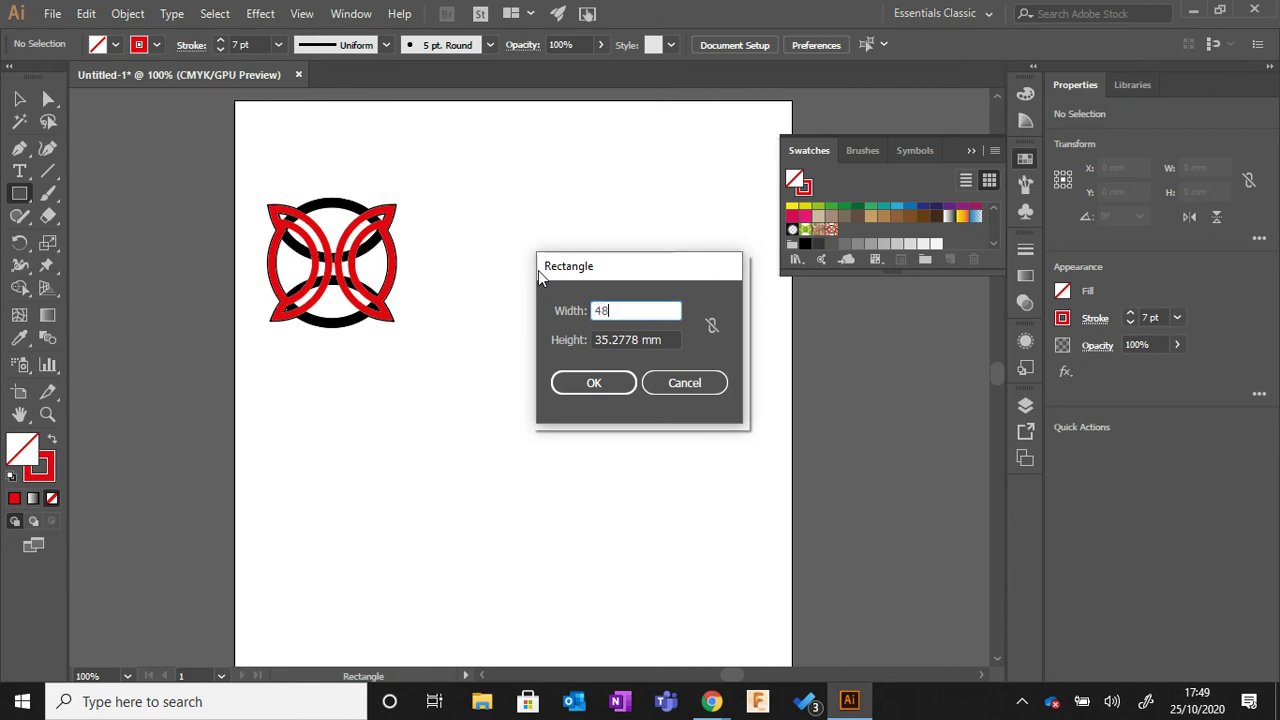
key("Tab")
type("150")
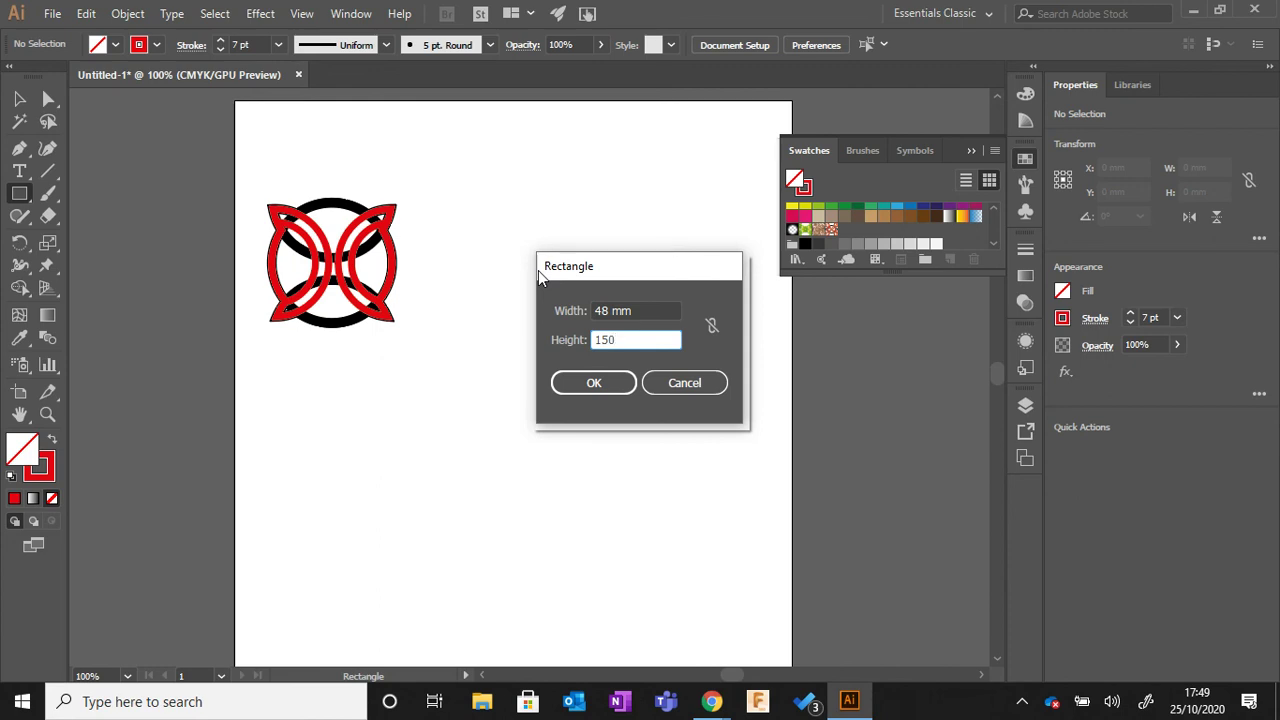
left_click(588, 386)
scroll(586, 347, "down", 1)
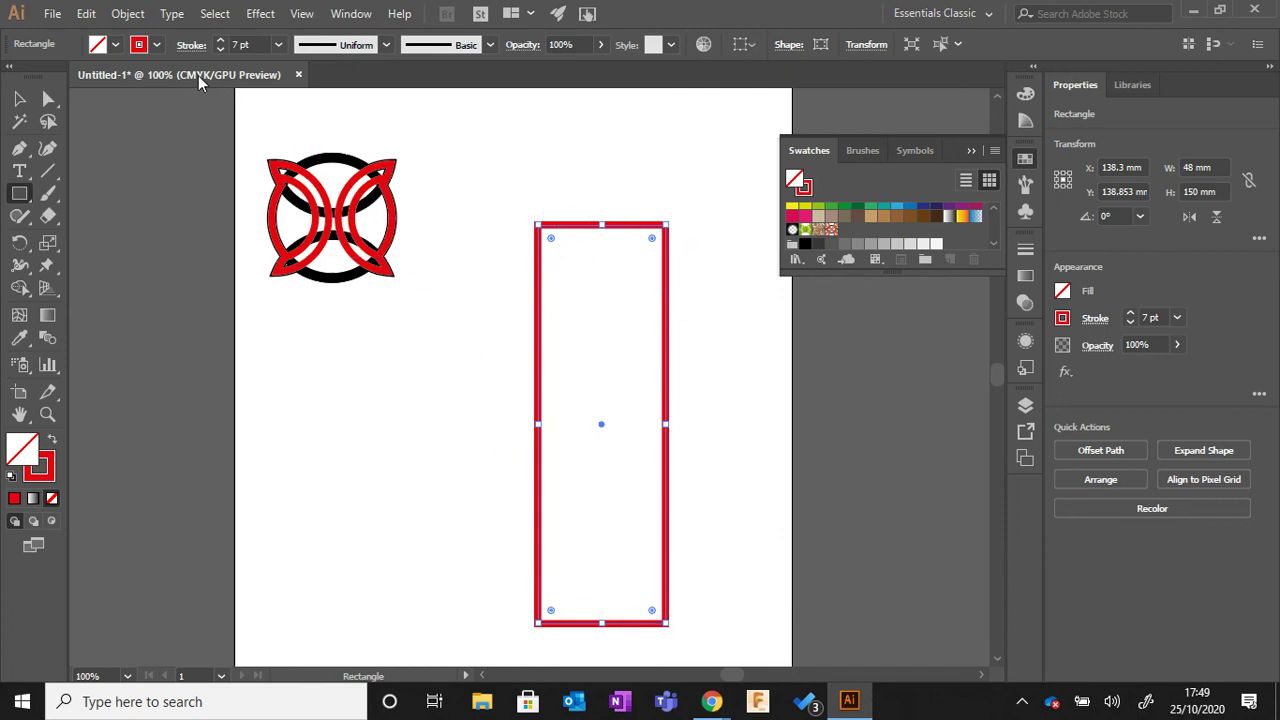
- Reduce the rectangle's stroke weight to 0.75 pt
left_click(218, 50)
left_click(218, 50)
left_click(218, 50)
left_click(218, 50)
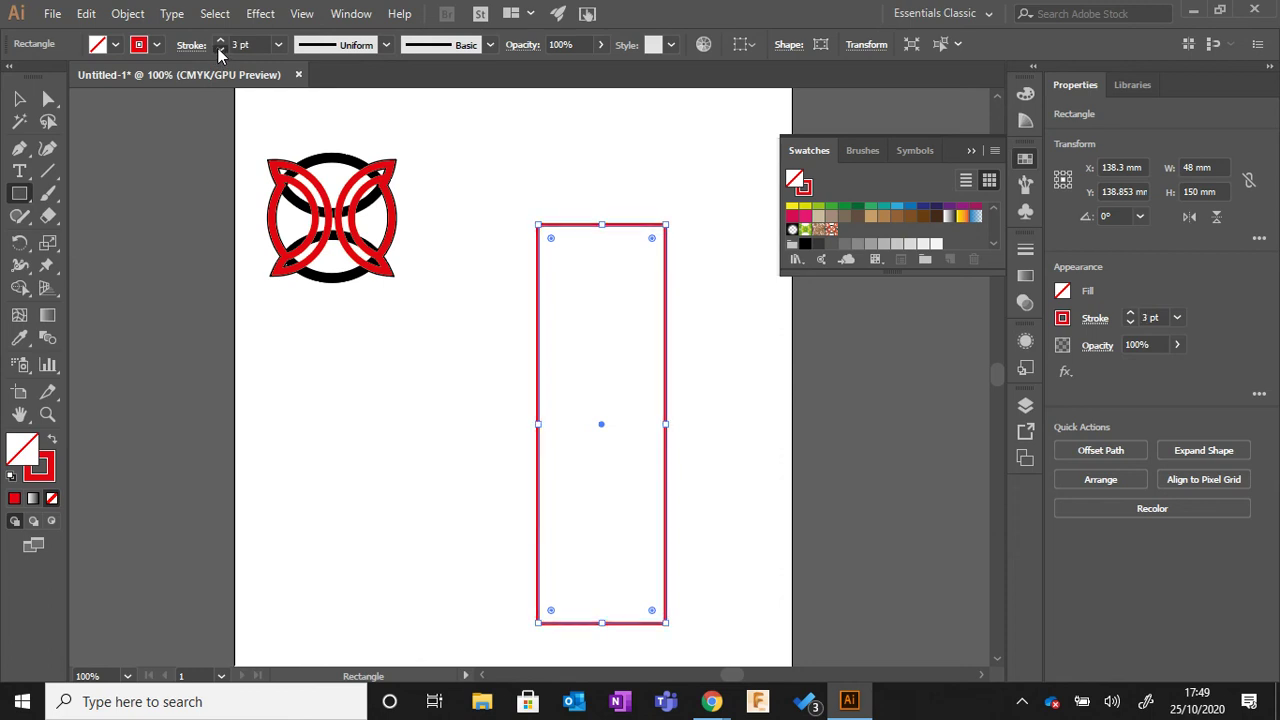
left_click(218, 50)
left_click(218, 50)
left_click(218, 51)
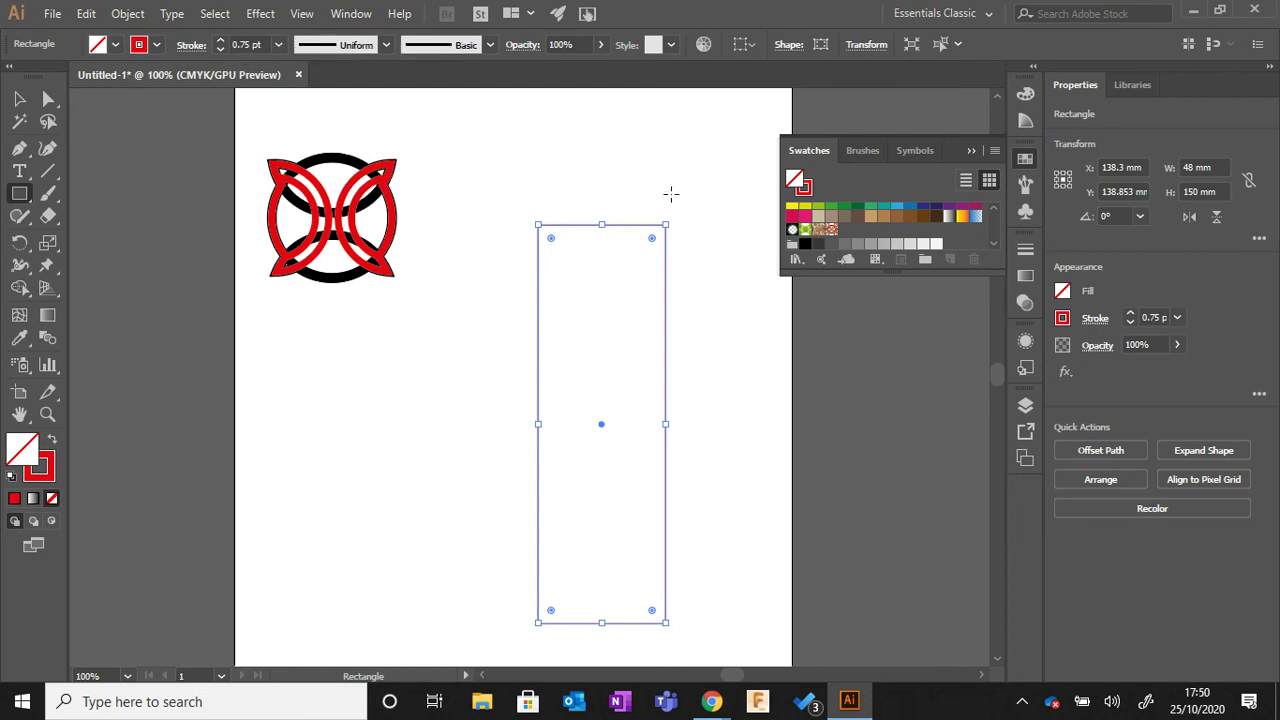
- Fill the rectangle with the new red and black motif pattern swatch and deselect it
left_click(831, 231)
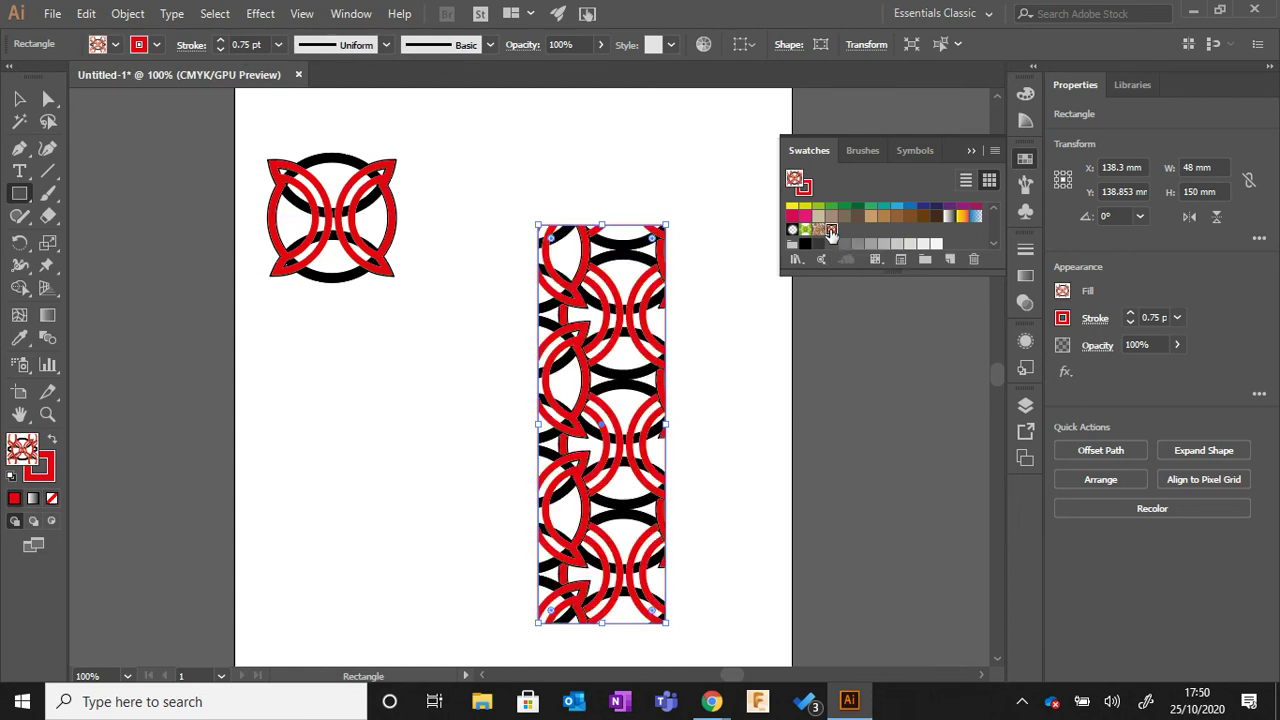
left_click(22, 101)
left_click(412, 330)
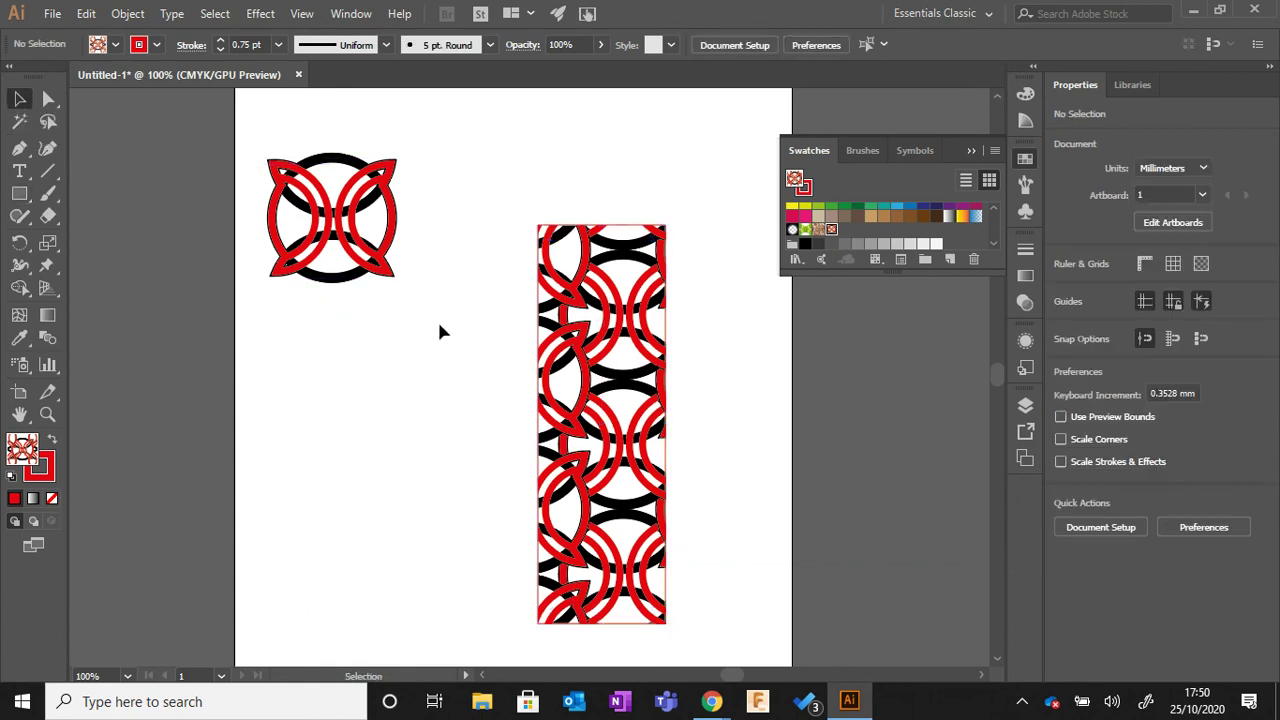
- Start a Scale transform on the pattern-filled rectangle with Transform Objects off, Transform Patterns on and Preview enabled
left_click(564, 300)
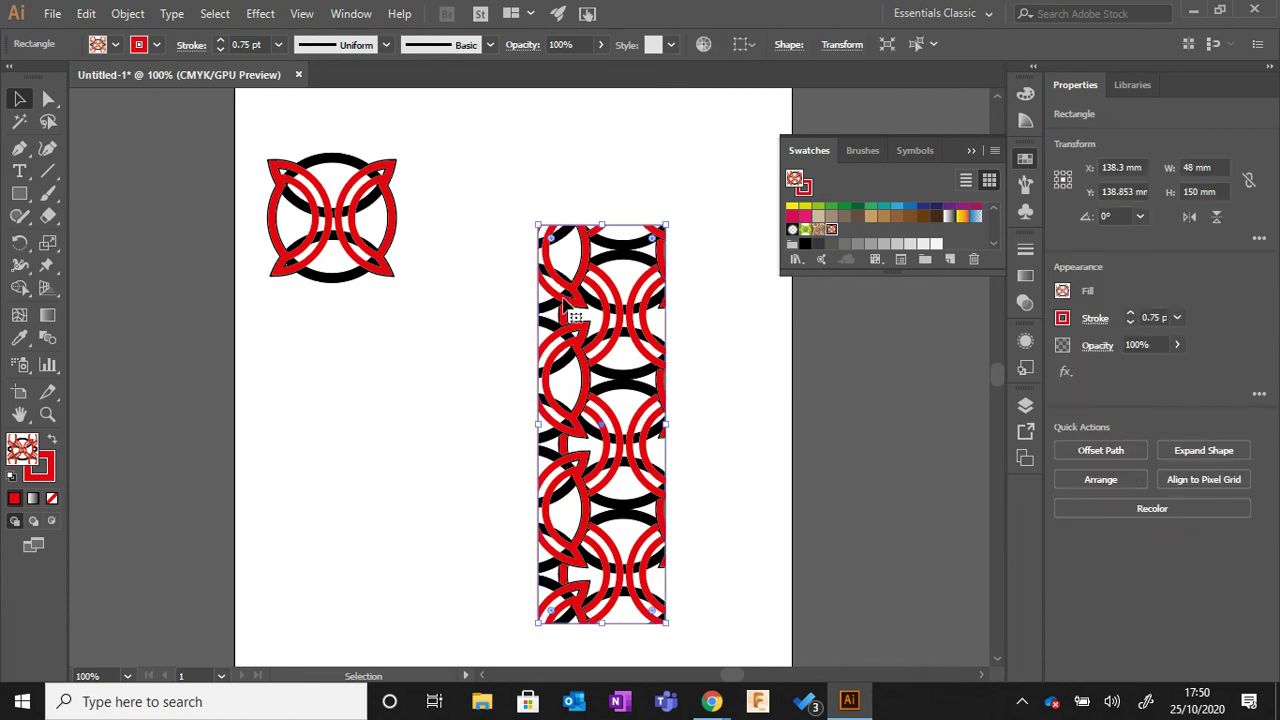
right_click(565, 303)
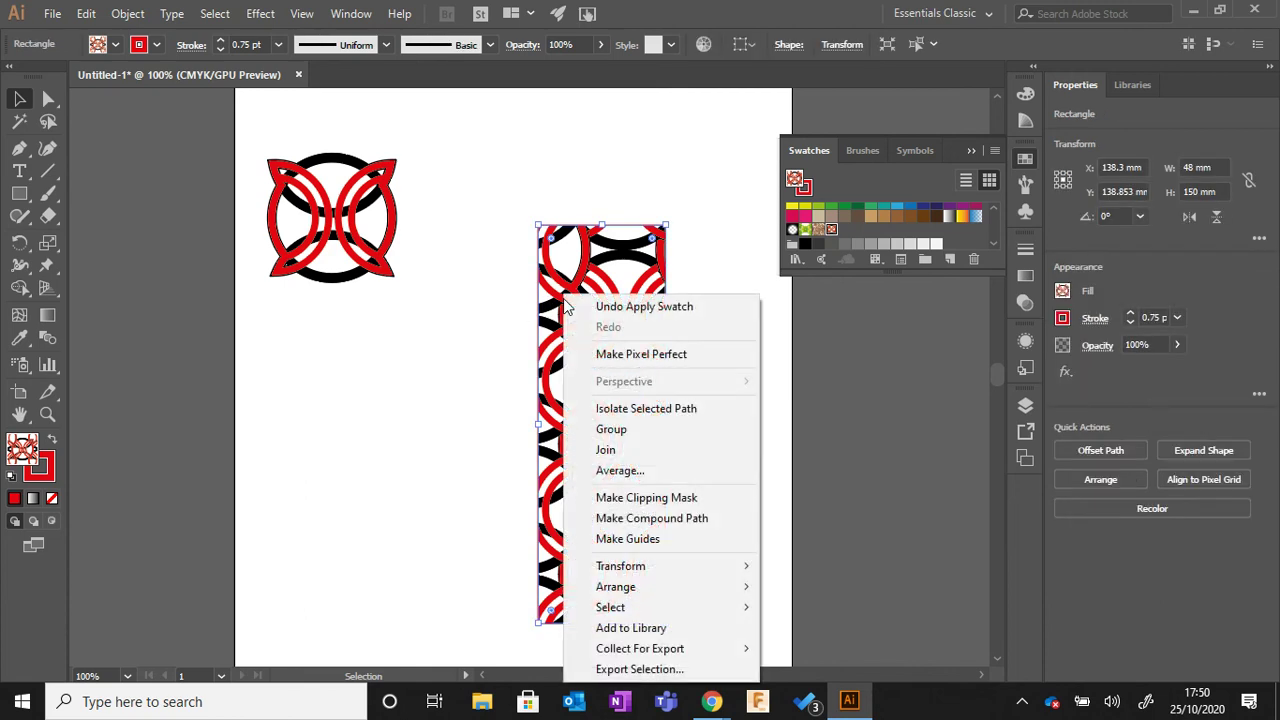
mouse_move(697, 568)
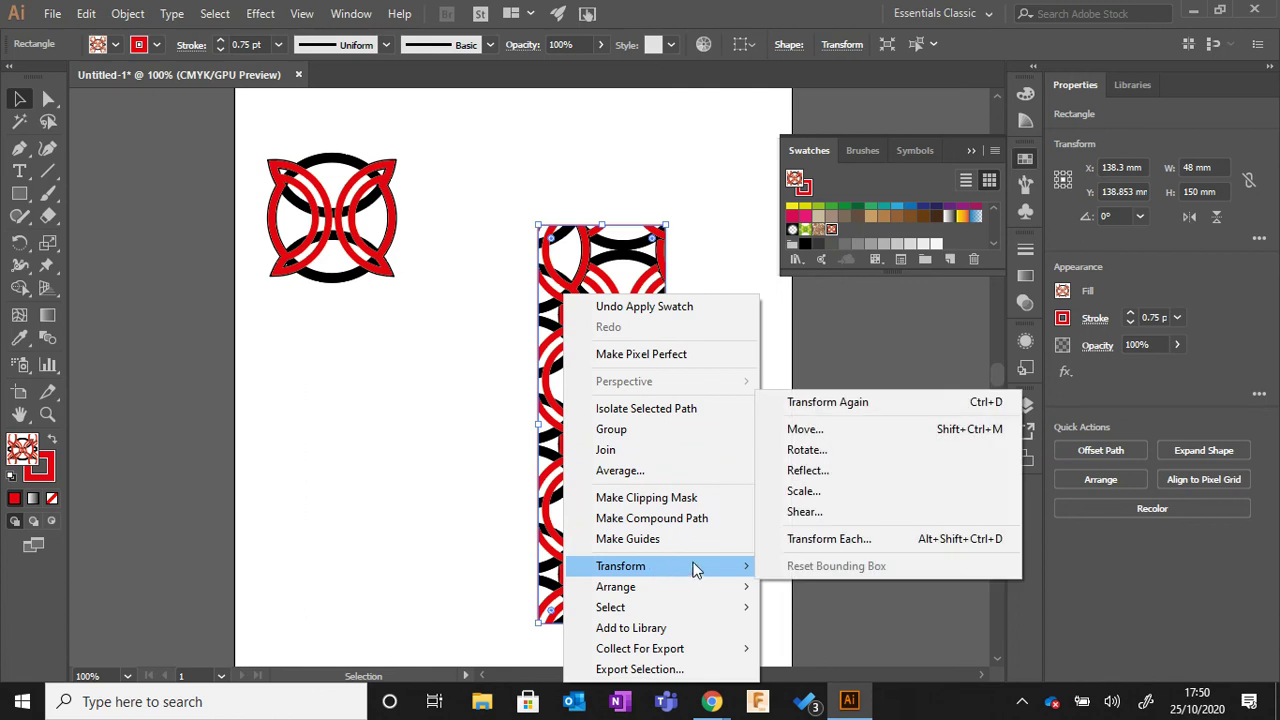
left_click(803, 491)
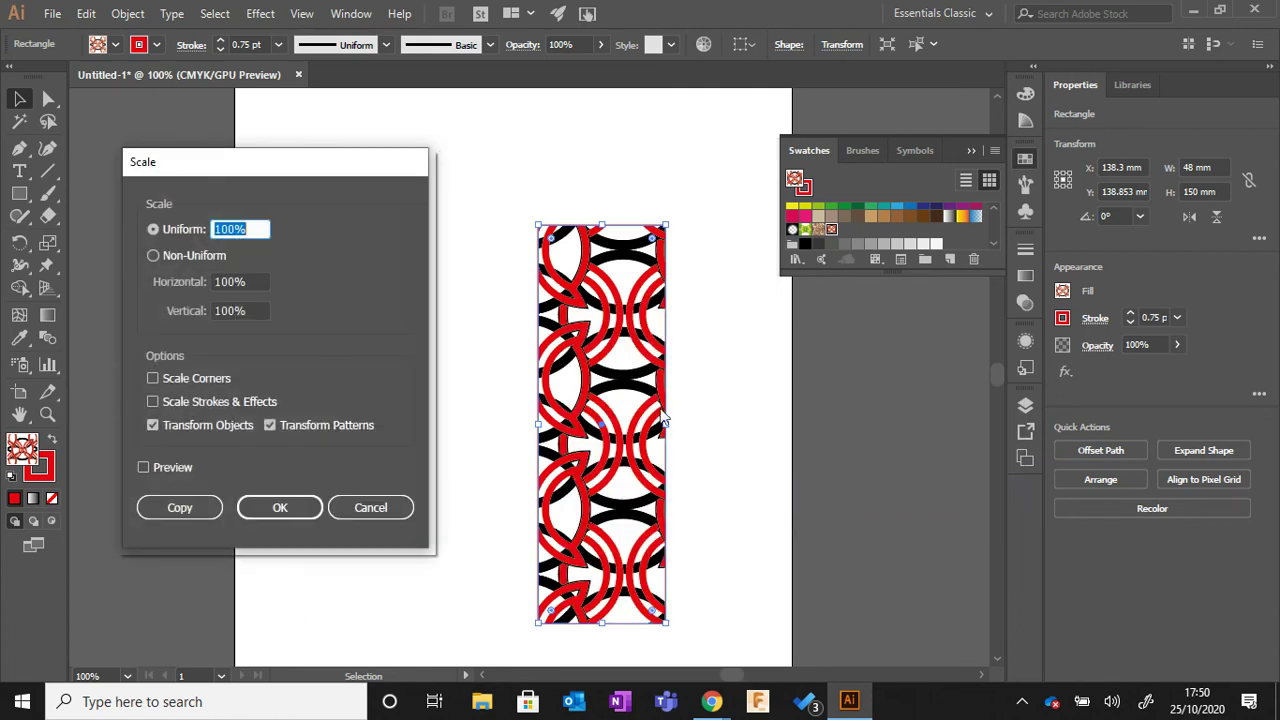
left_click(153, 428)
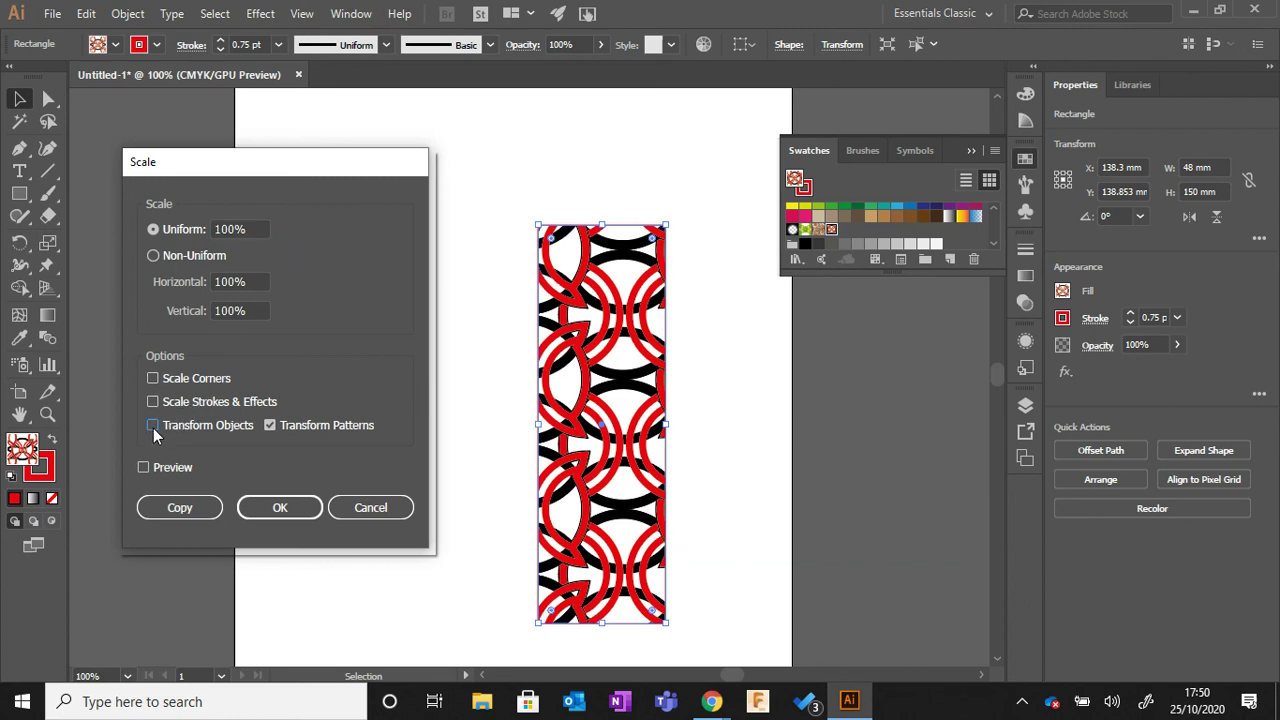
left_click(230, 229)
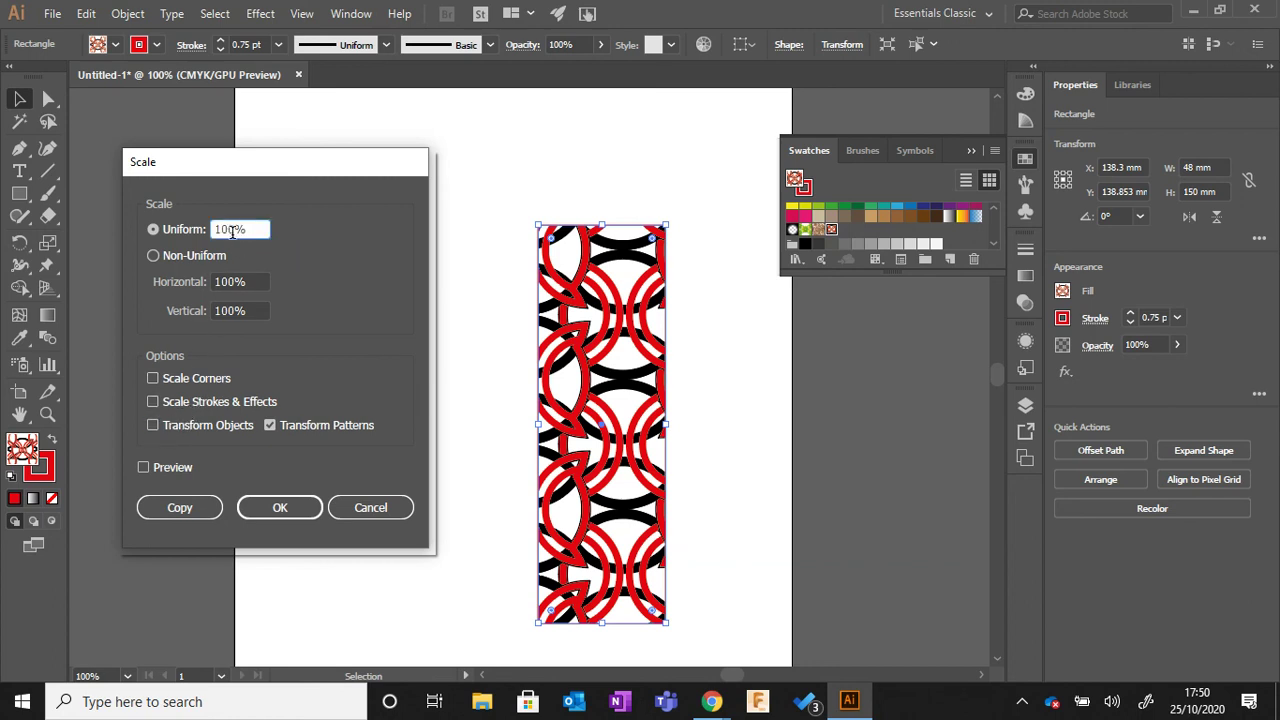
key("Down")
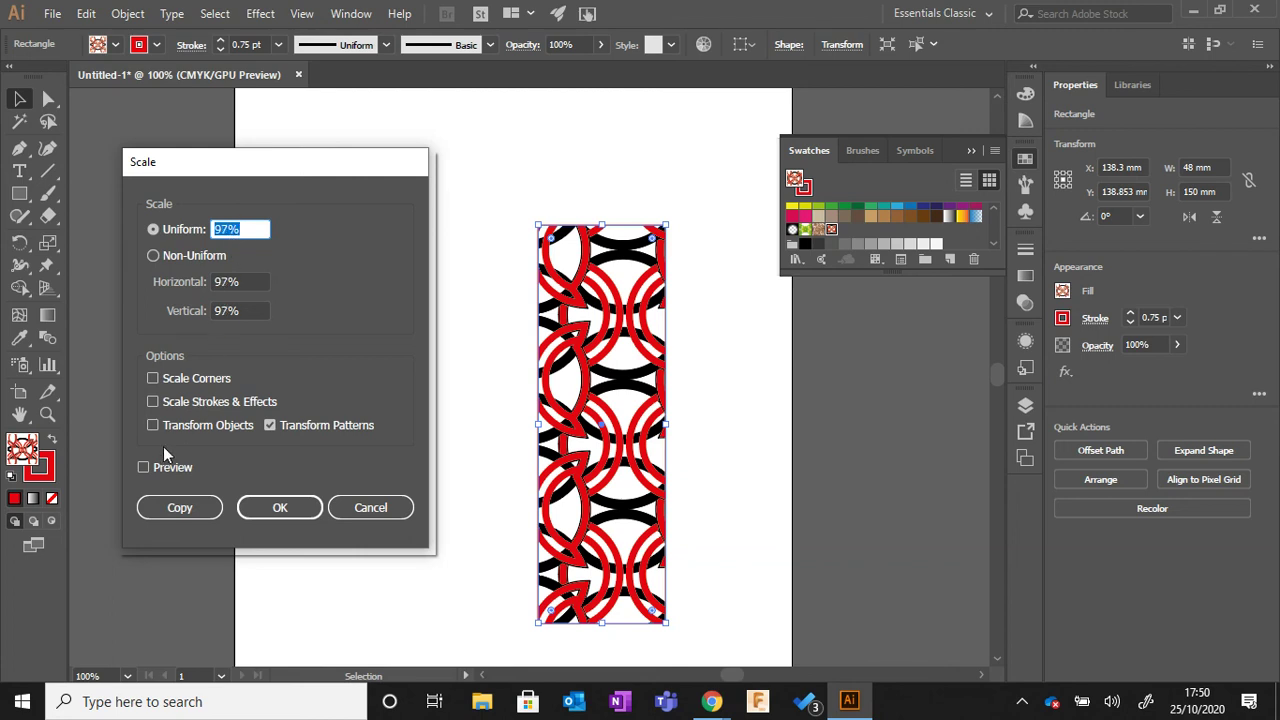
left_click(144, 468)
- Scale the rectangle's pattern fill uniformly to 43% and apply the transform
left_click(226, 236)
key("Down")
key("Down")
key("Down")
key("Down")
key("Down")
key("Down")
key("Down")
key("Down")
key("Down")
key("Down")
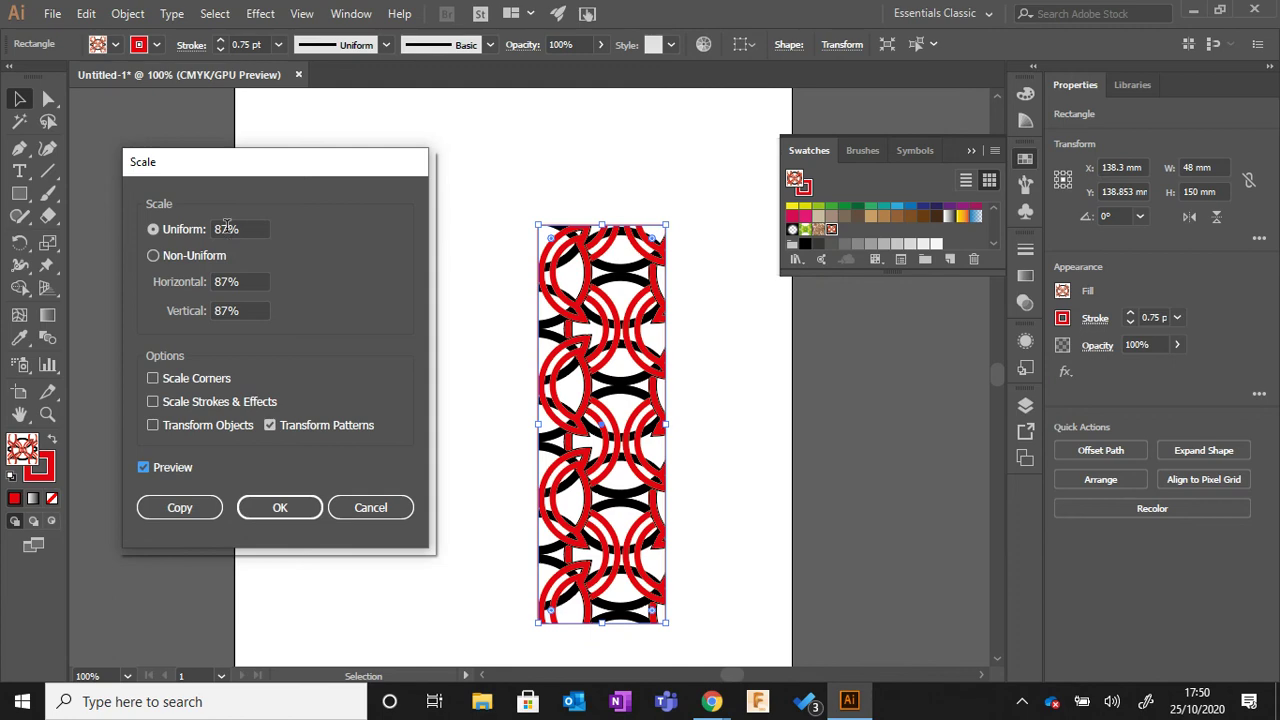
key("Down")
key("Down")
key("Down")
key("Down")
key("Down")
key("Down")
key("Down")
key("Down")
key("Down")
key("Down")
key("Down")
key("Down")
key("Down")
key("Down")
key("Down")
key("Down")
key("Down")
key("Down")
key("Down")
key("Down")
key("Down")
key("Down")
key("Down")
key("Down")
key("Down")
key("Down")
key("Down")
key("Down")
key("Down")
key("Down")
key("Down")
key("Down")
key("Down")
key("Down")
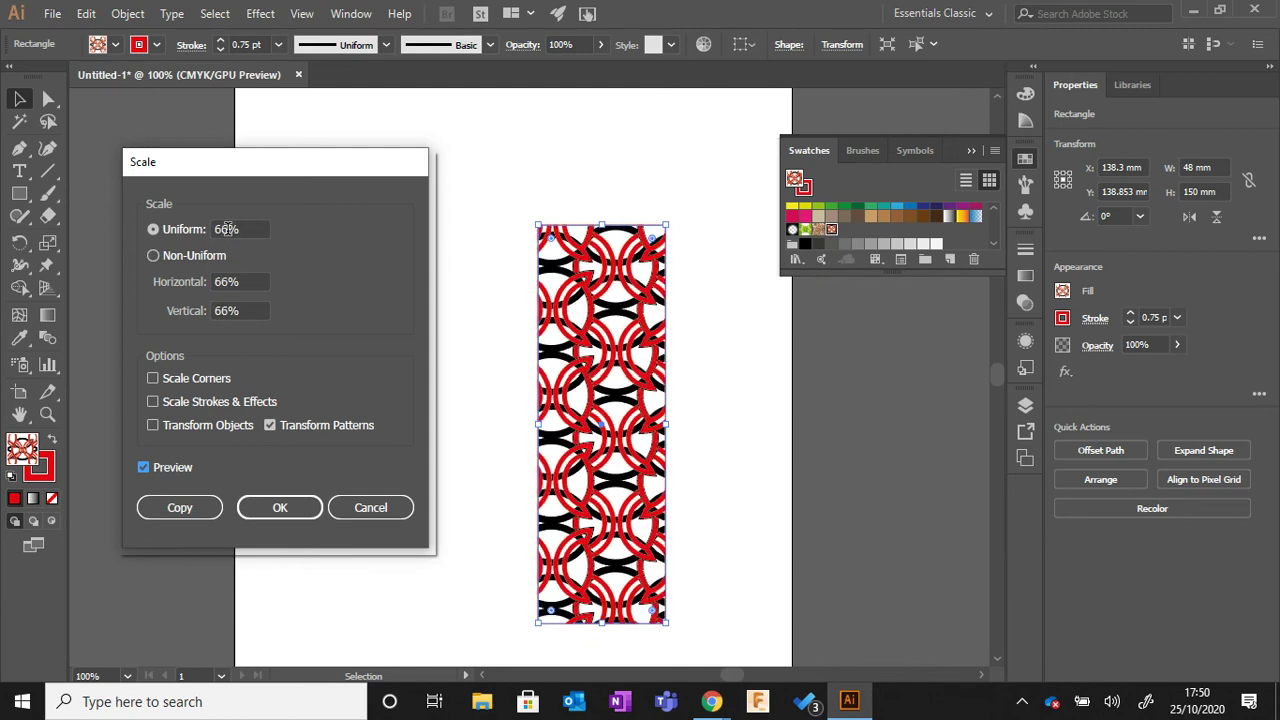
key("Down")
key("Down")
key("Down")
key("Down")
key("Down")
key("Down")
key("Down")
key("Down")
key("Down")
key("Down")
key("Down")
key("Down")
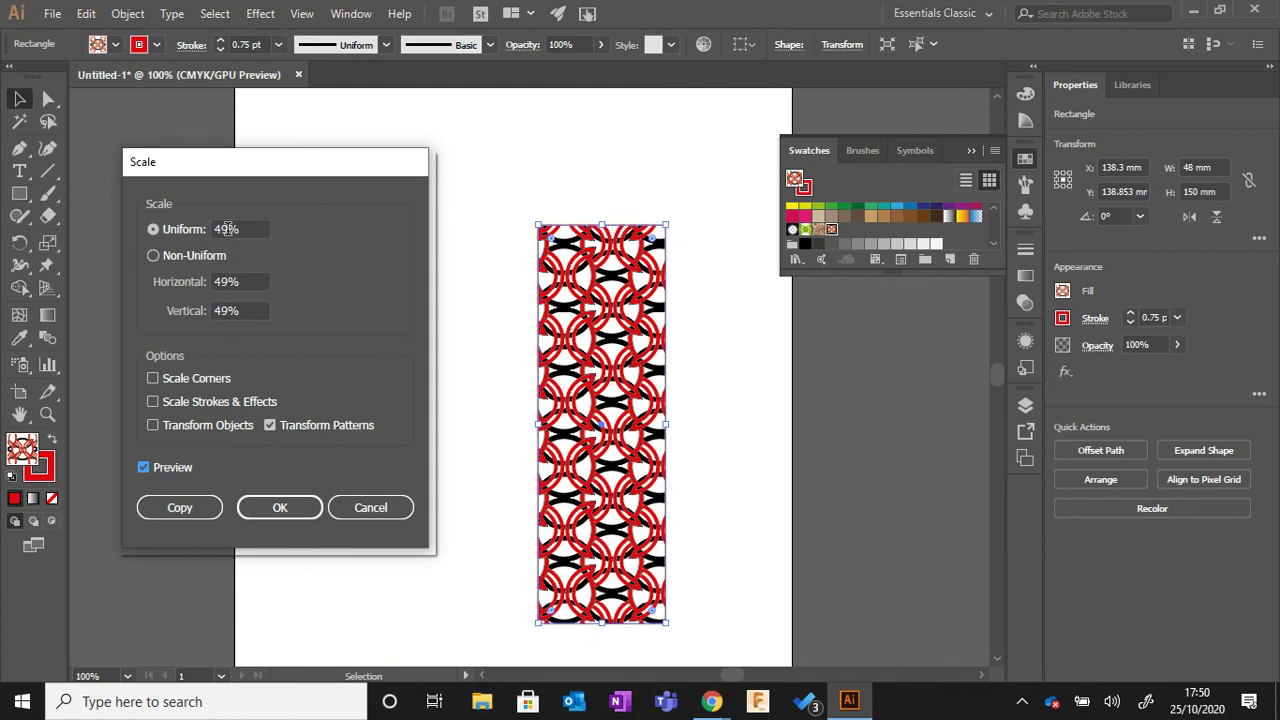
key("Down")
key("Down")
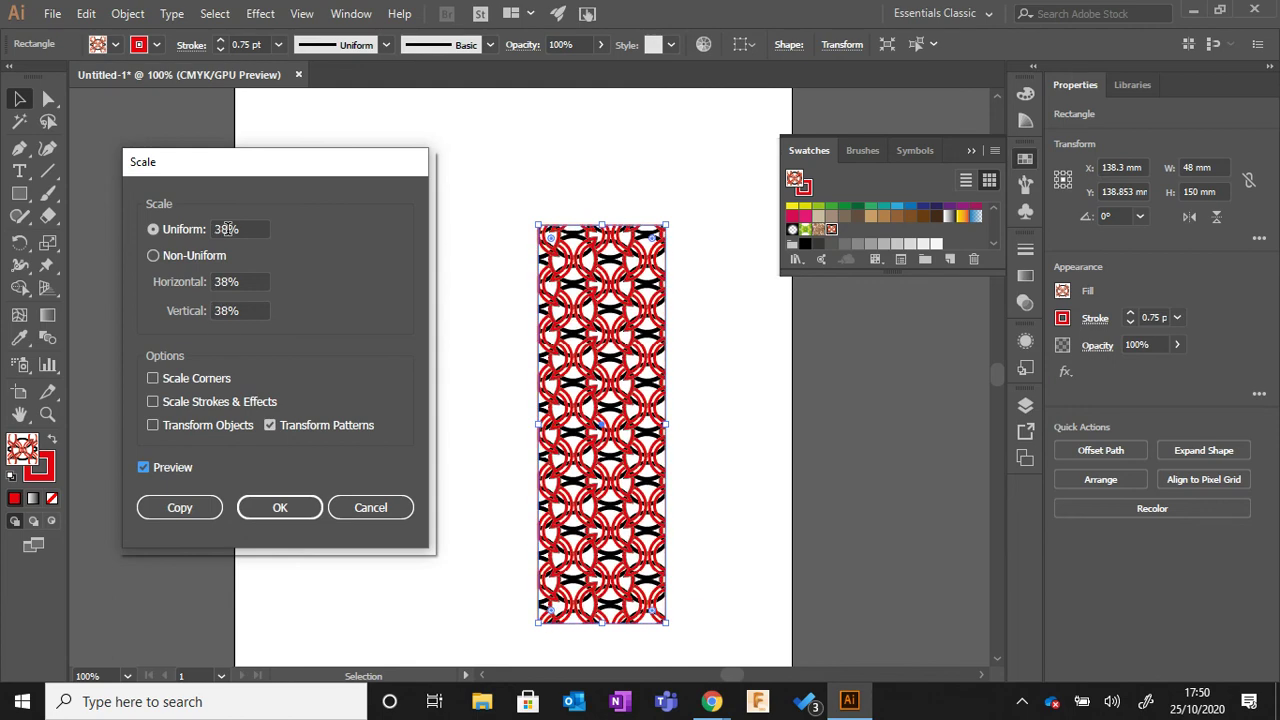
key("Up")
key("Up")
key("Up")
key("Up")
key("Up")
key("Up")
key("Up")
key("Up")
key("Up")
key("Up")
key("Up")
key("Up")
key("Up")
key("Up")
key("Up")
key("Up")
key("Up")
key("Up")
key("Up")
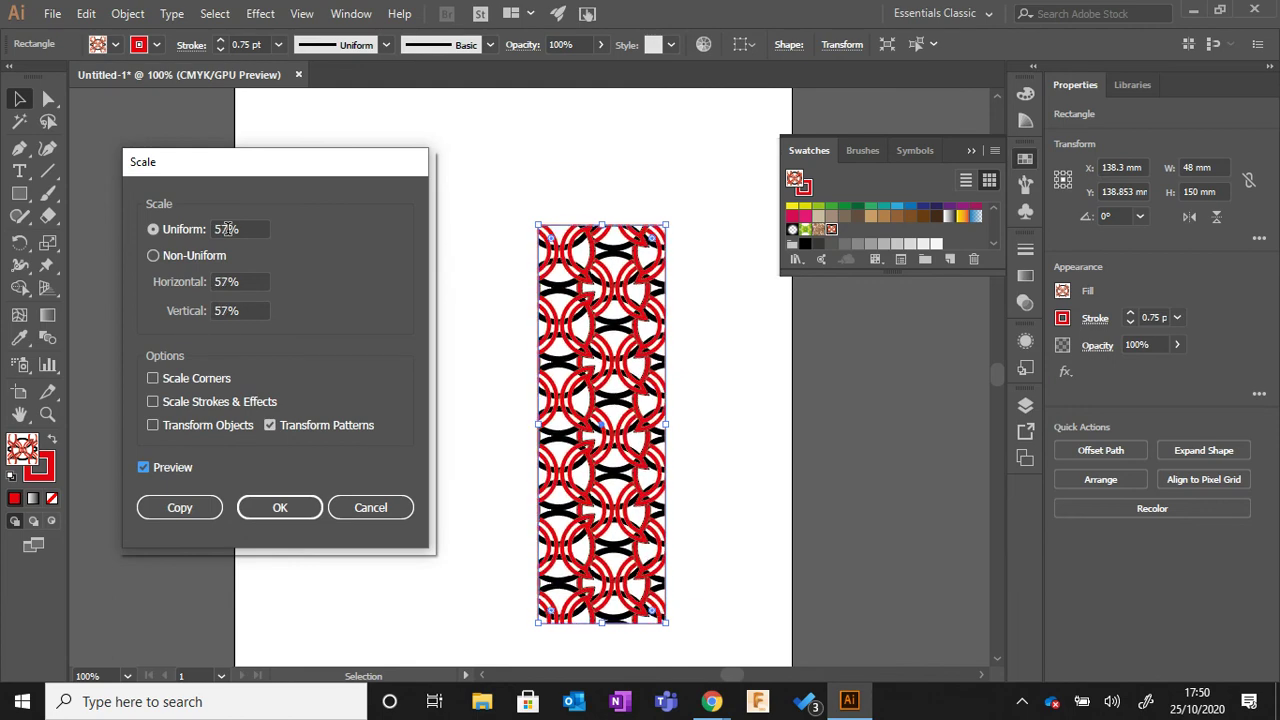
key("Up")
key("Up")
key("Up")
key("Up")
key("Up")
key("Up")
key("Up")
key("Up")
key("Up")
key("Up")
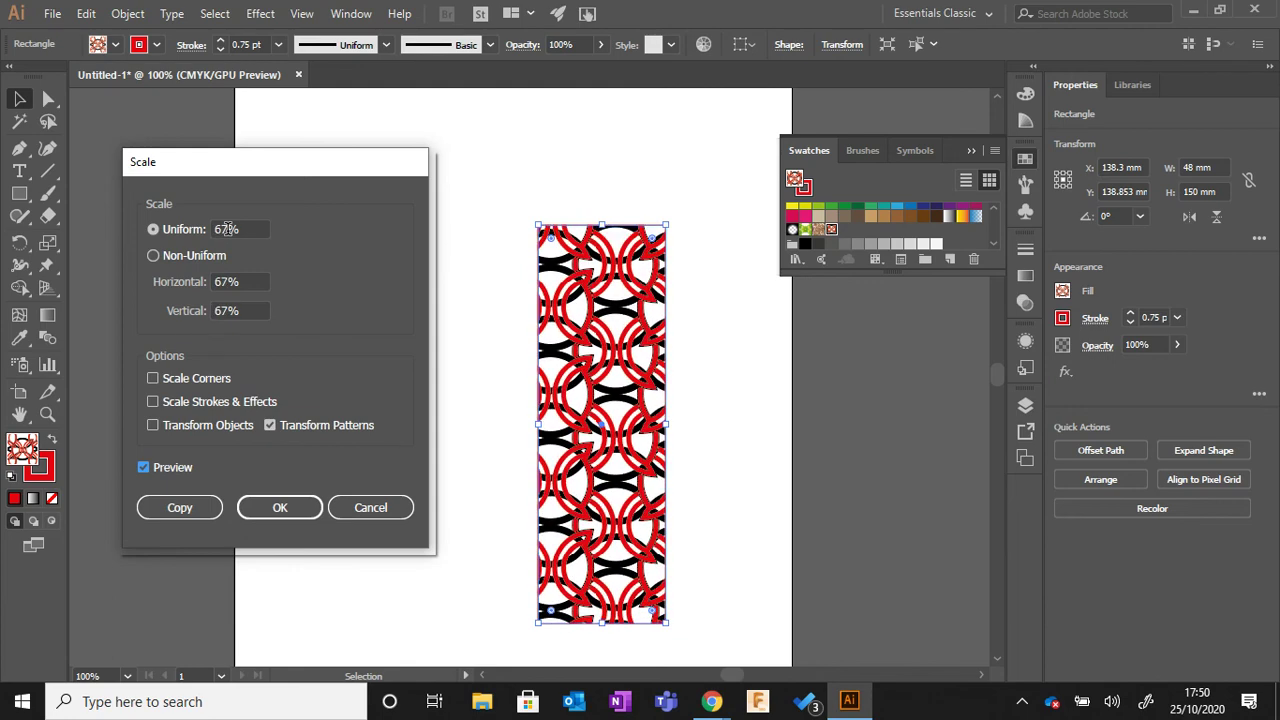
key("Down")
key("Down")
key("Down")
key("Down")
key("Down")
key("Down")
key("Down")
key("Down")
key("Down")
key("Down")
key("Down")
key("Down")
key("Down")
key("Down")
key("Down")
key("Down")
key("Down")
key("Down")
key("Down")
key("Down")
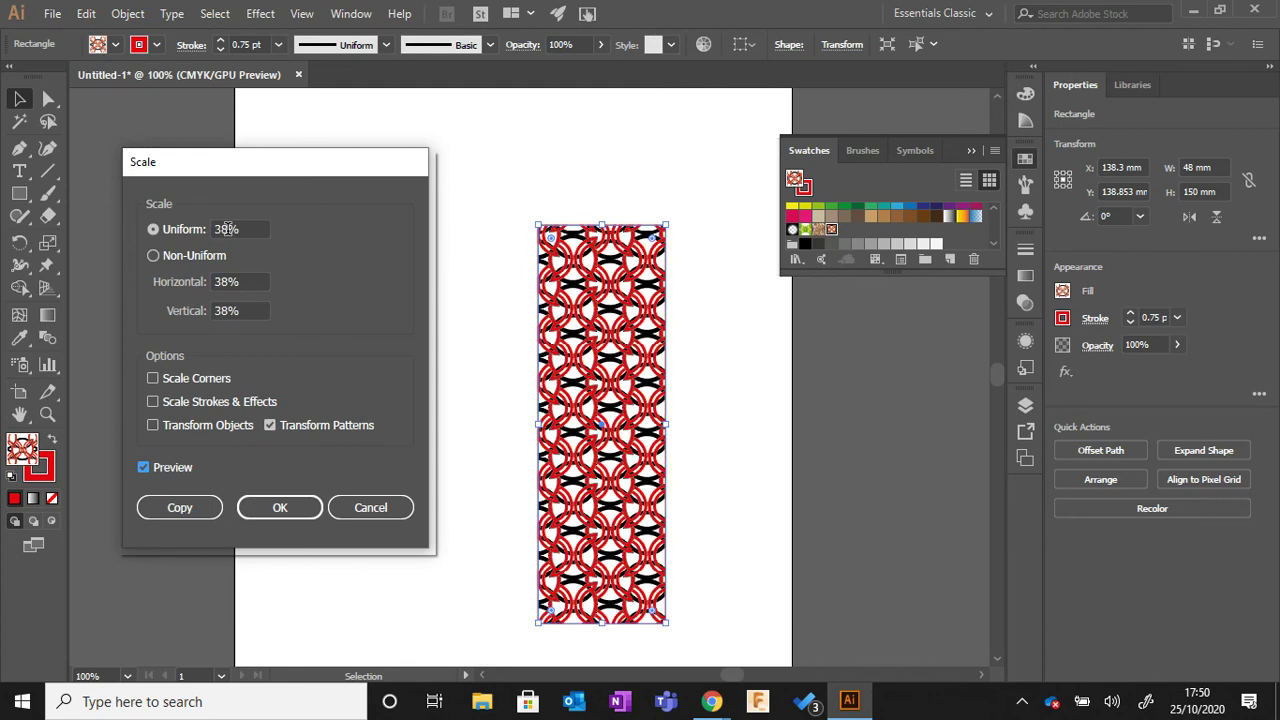
key("Down")
key("Down")
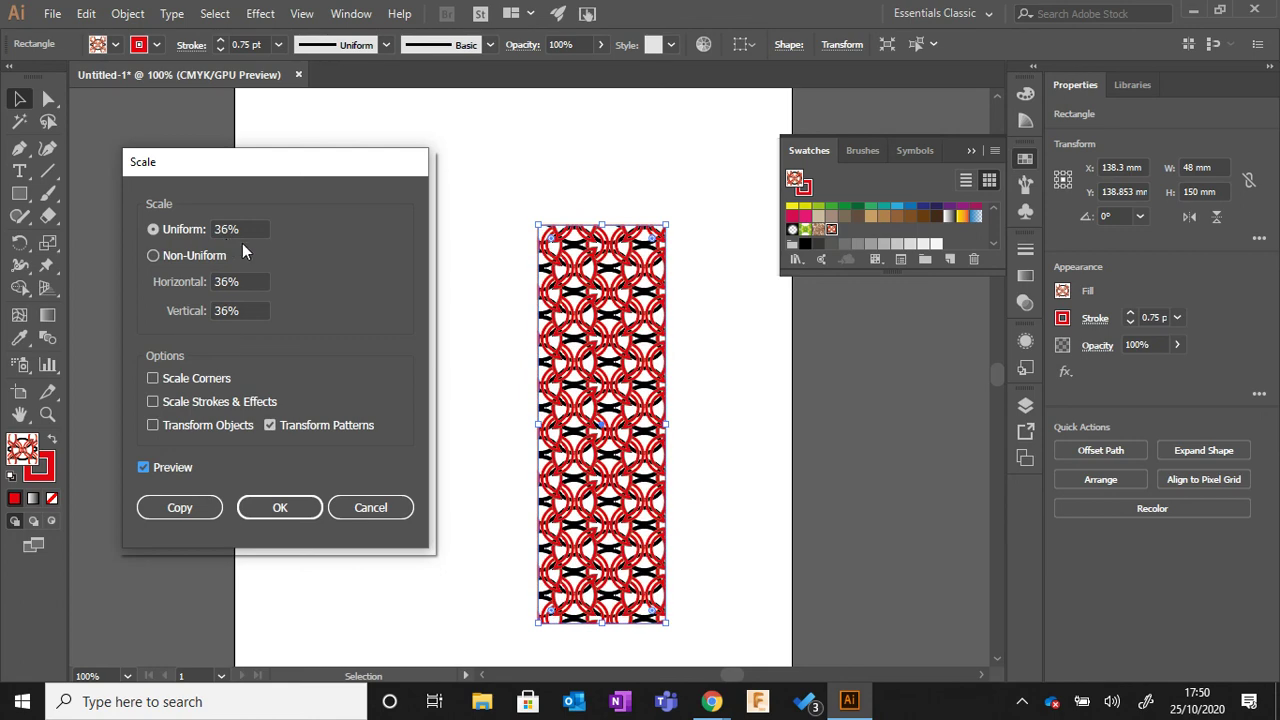
key("Up")
key("Up")
key("Up")
key("Up")
key("Up")
key("Up")
key("Up")
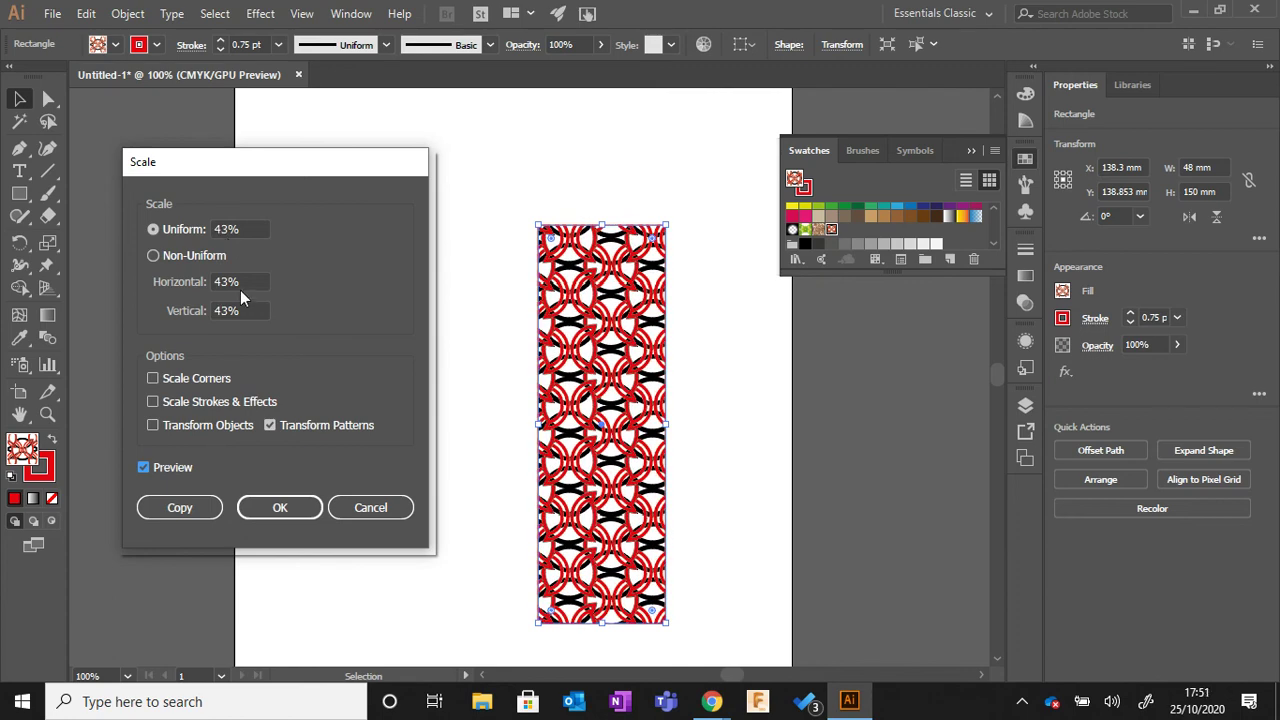
left_click(281, 508)
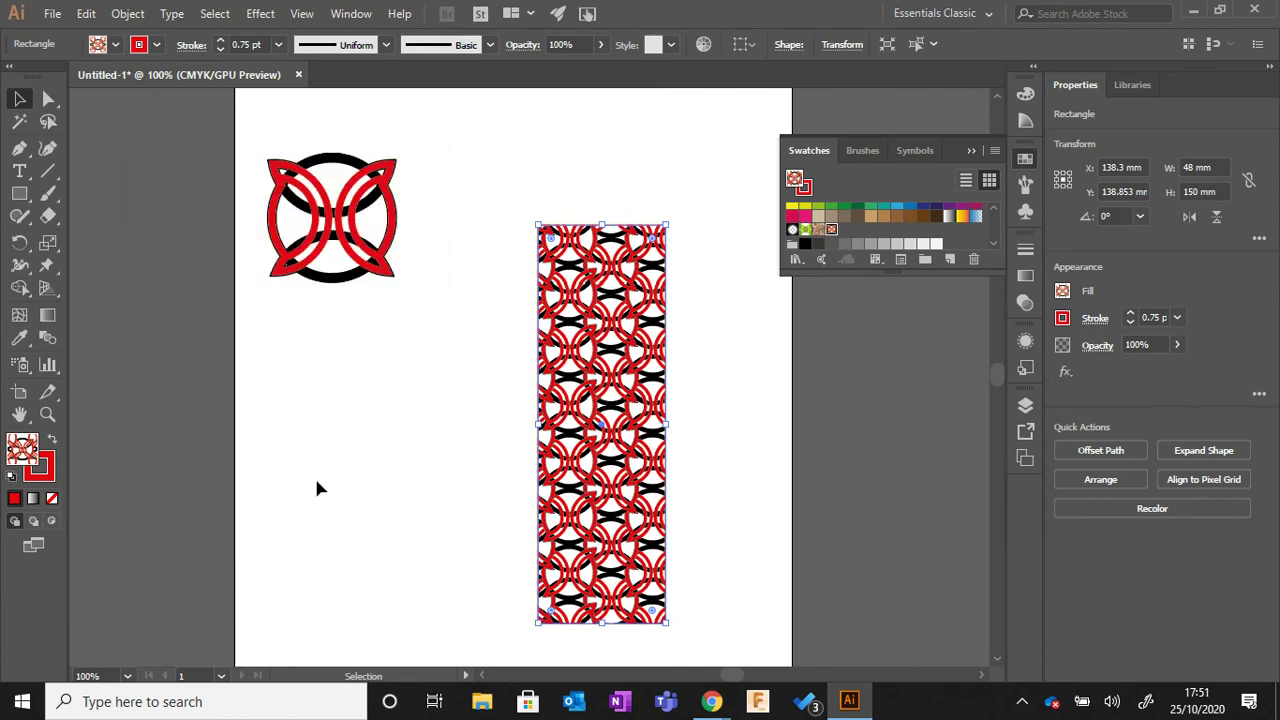
- Deselect the rectangle and examine the scaled pattern fill both up close and as a whole
left_click(719, 402)
scroll(688, 407, "up", 1)
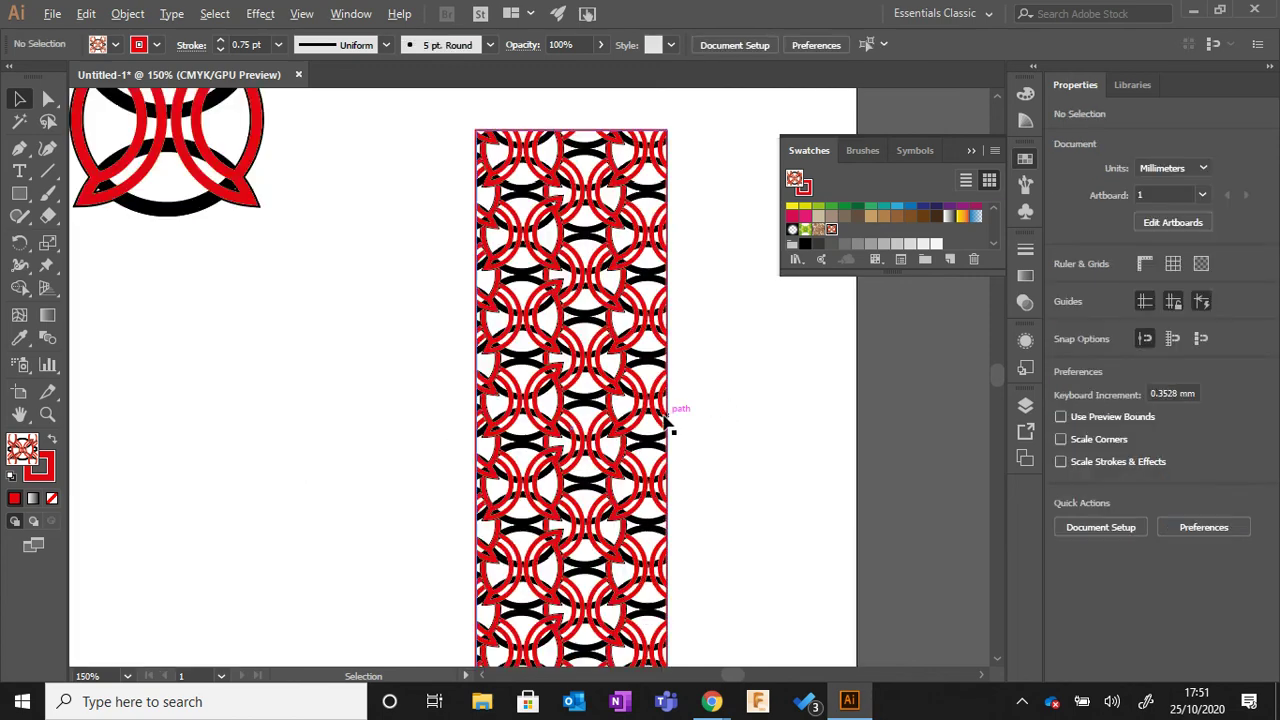
scroll(680, 424, "down", 1)
scroll(679, 430, "down", 1)
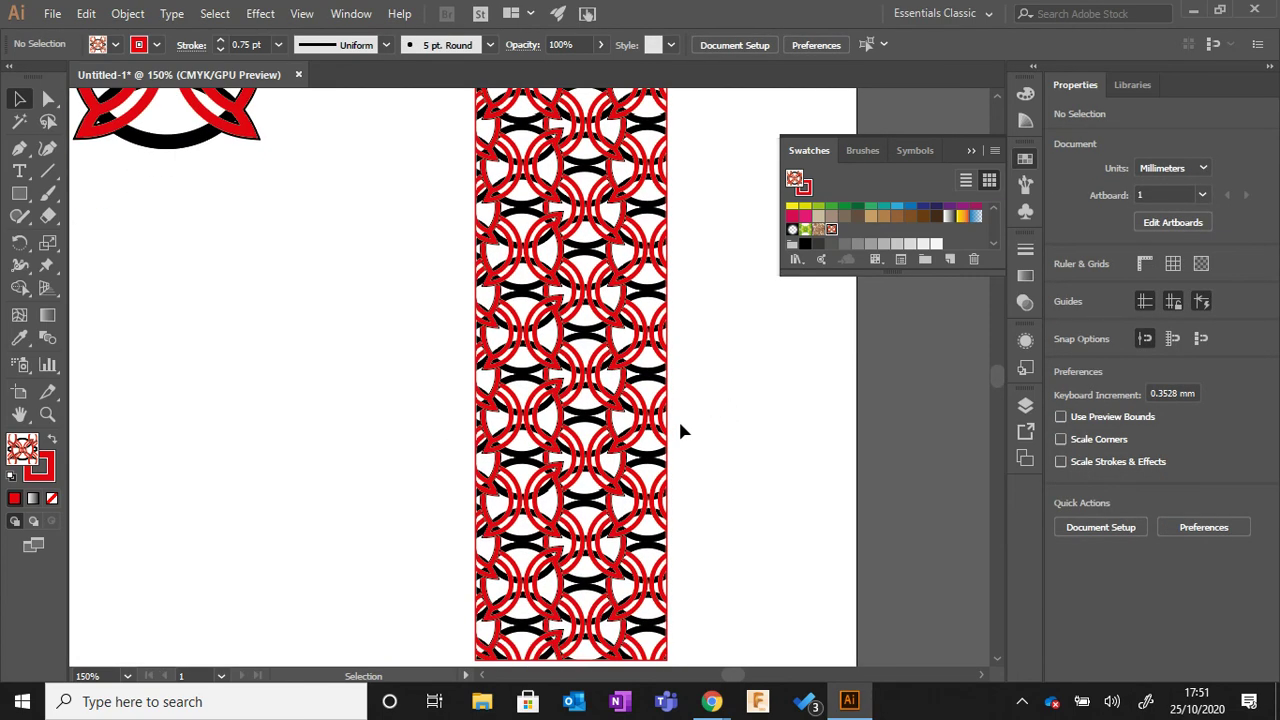
scroll(676, 428, "down", 1)
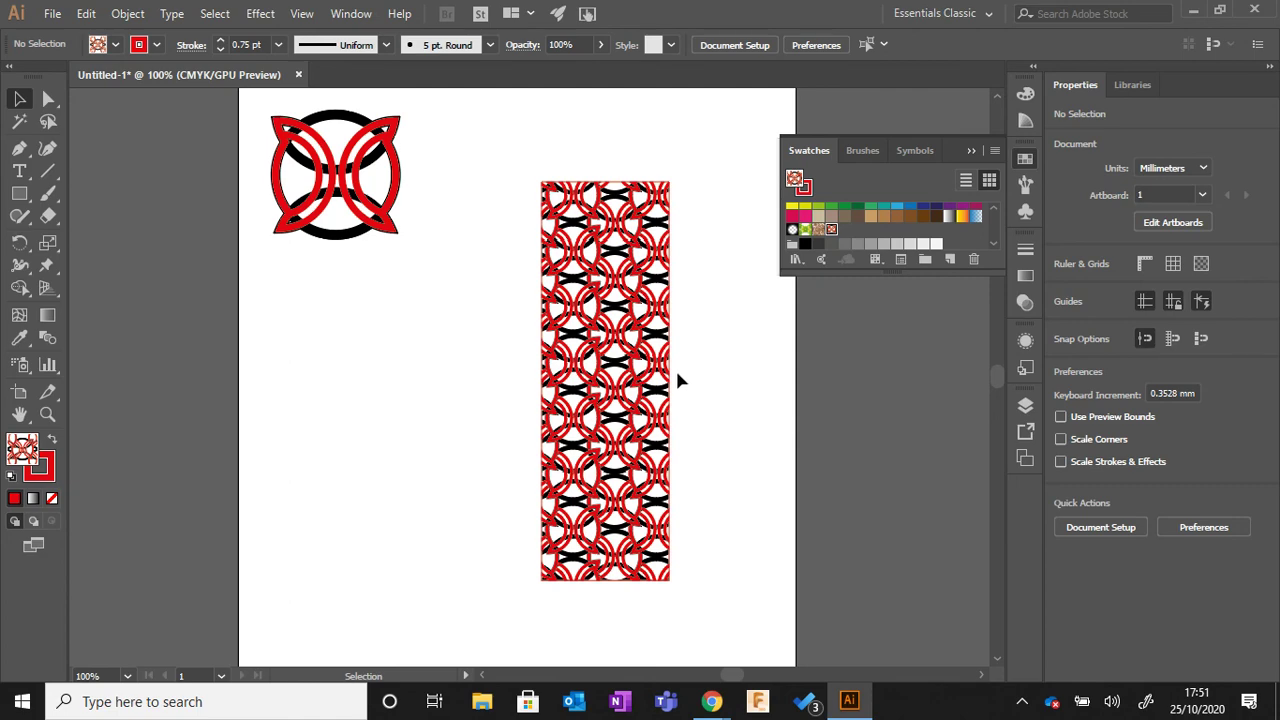
scroll(636, 322, "up", 1)
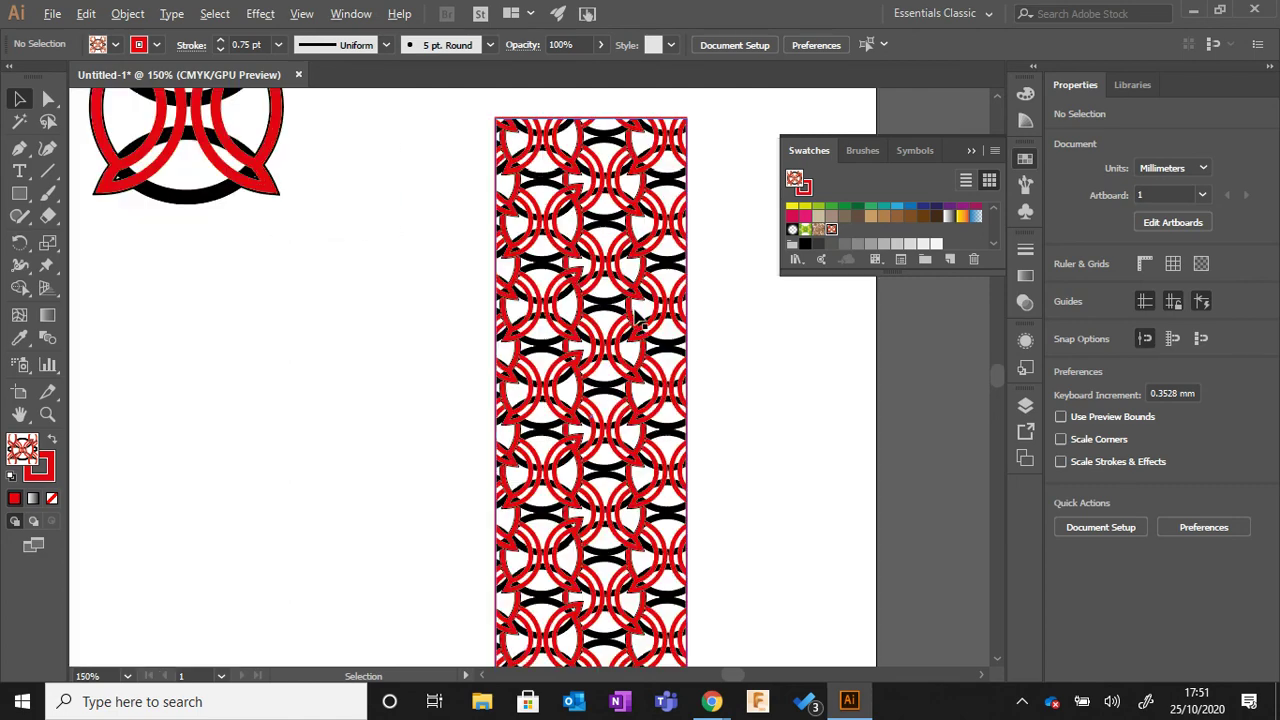
scroll(636, 322, "up", 3)
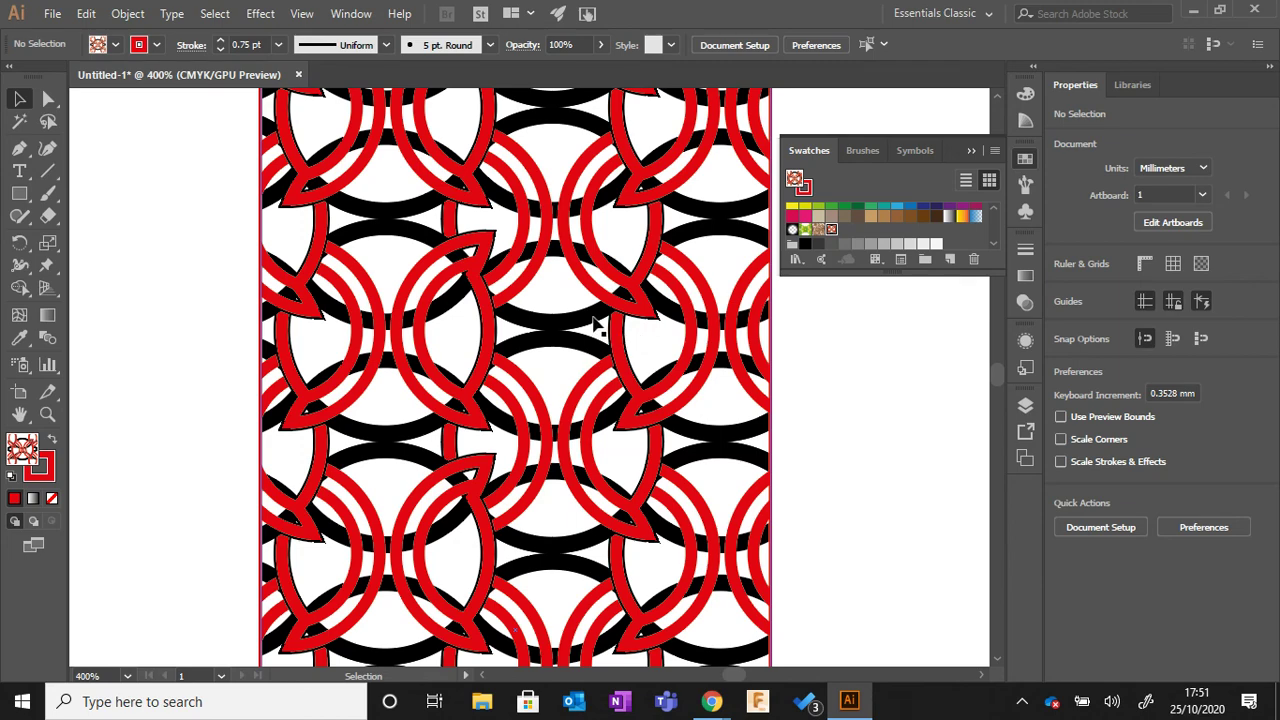
scroll(690, 345, "down", 3)
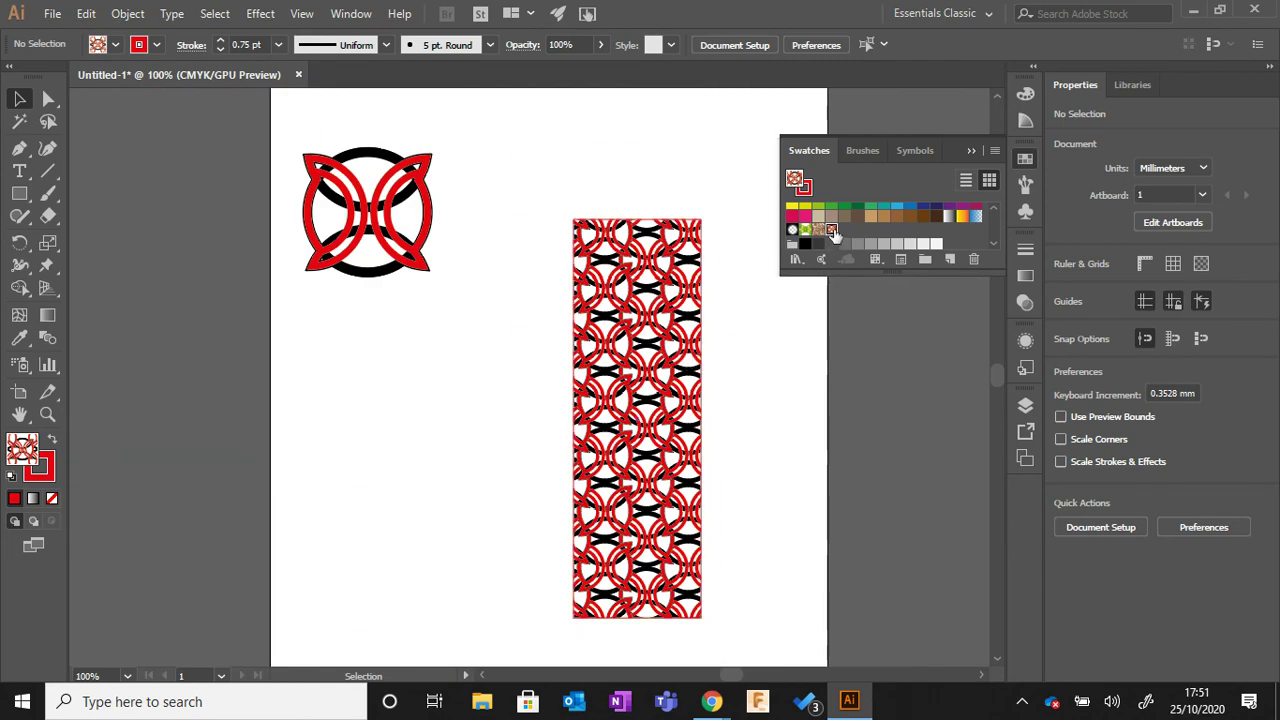
double_click(833, 232)
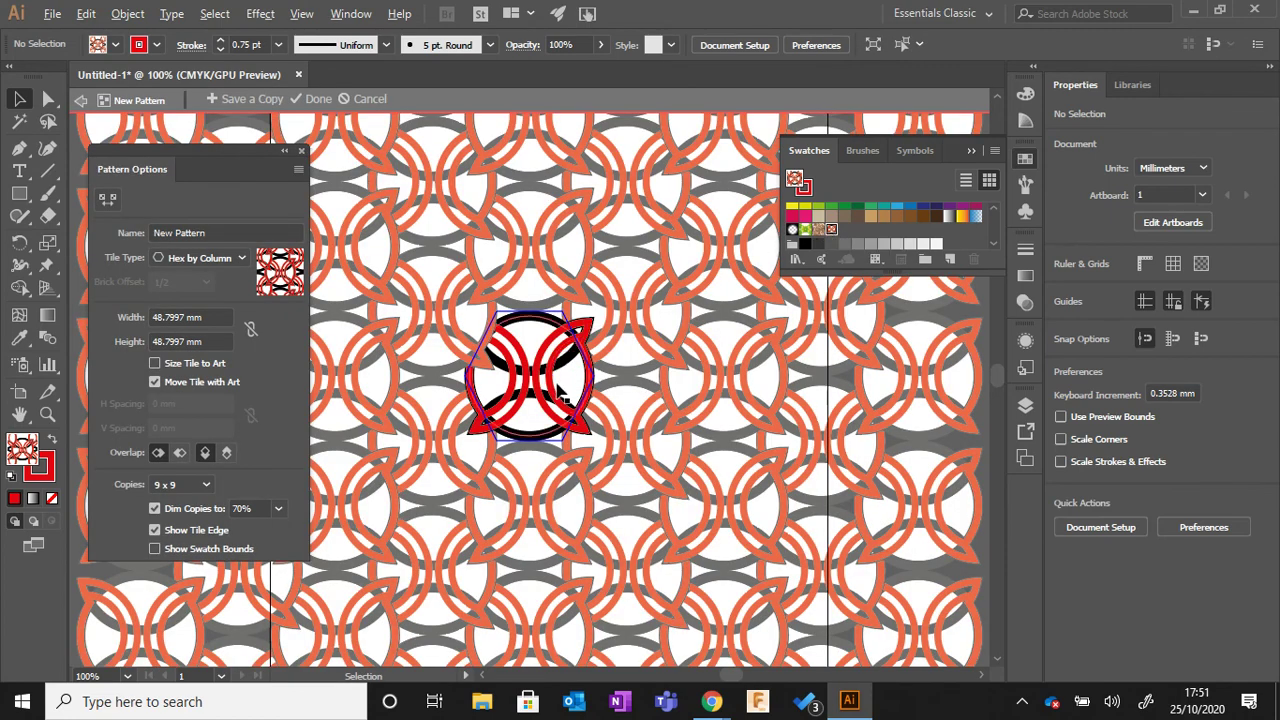
scroll(562, 396, "up", 3)
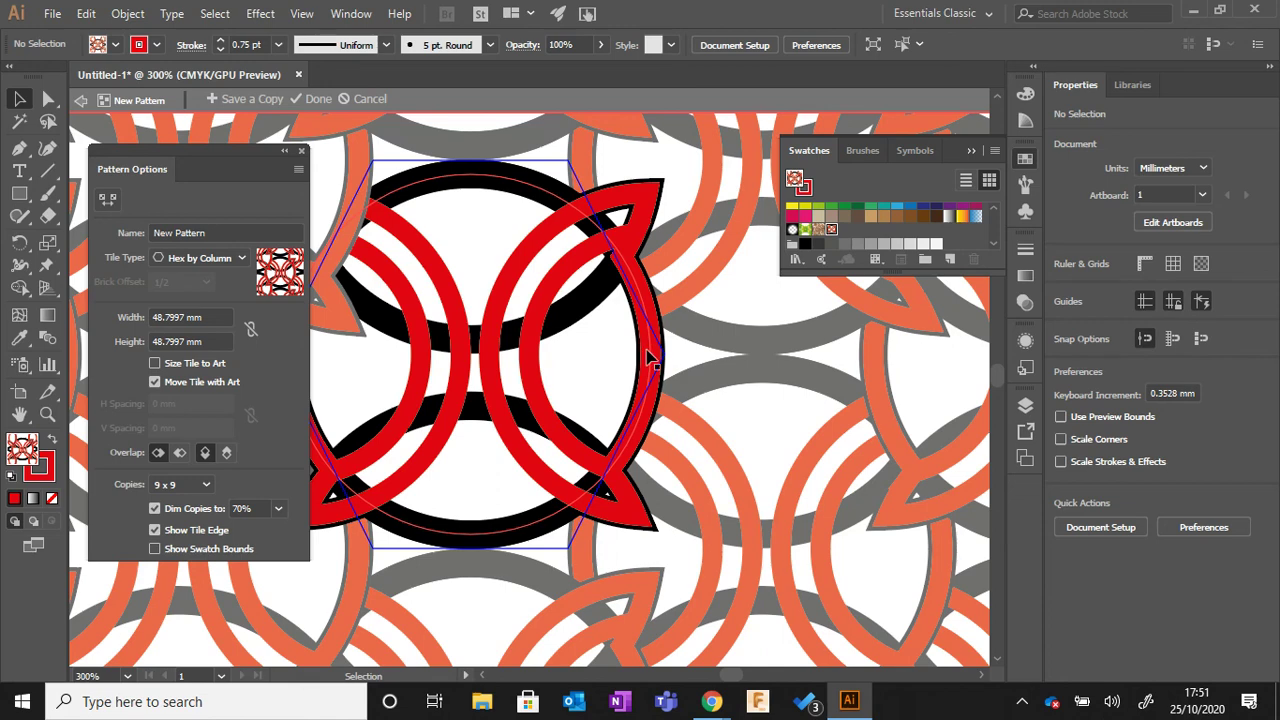
left_click(496, 365)
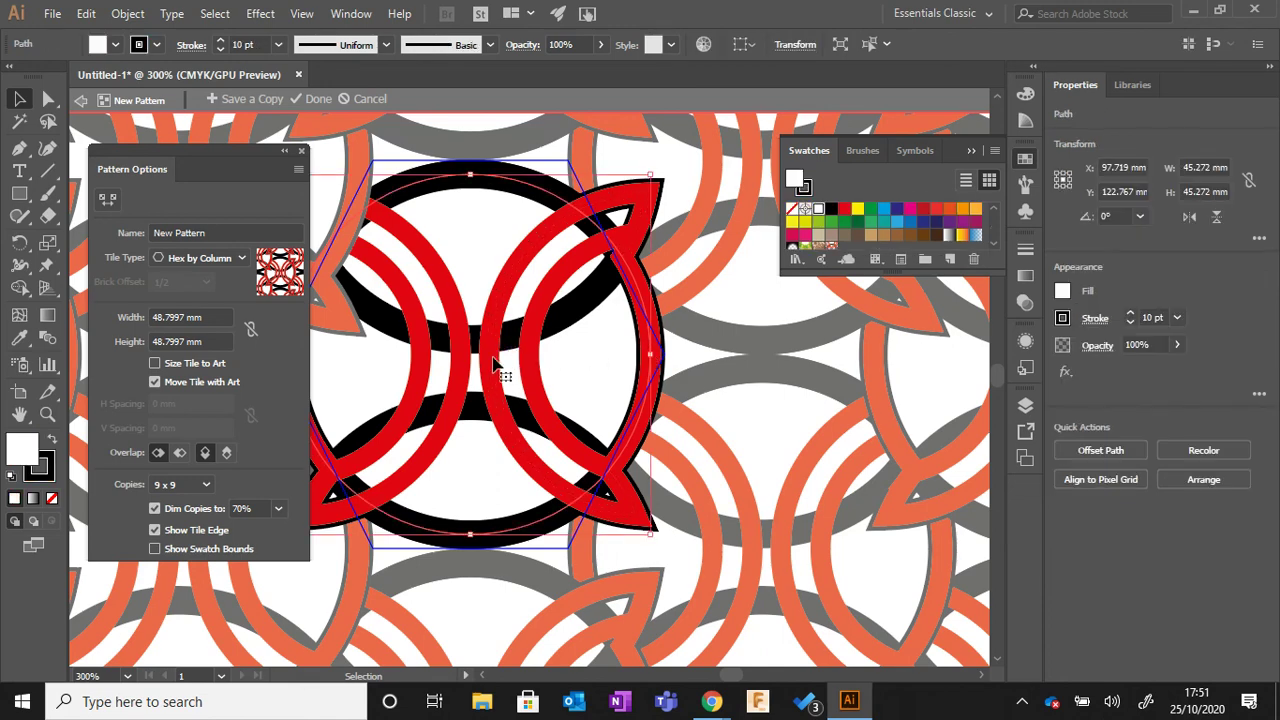
key("Escape")
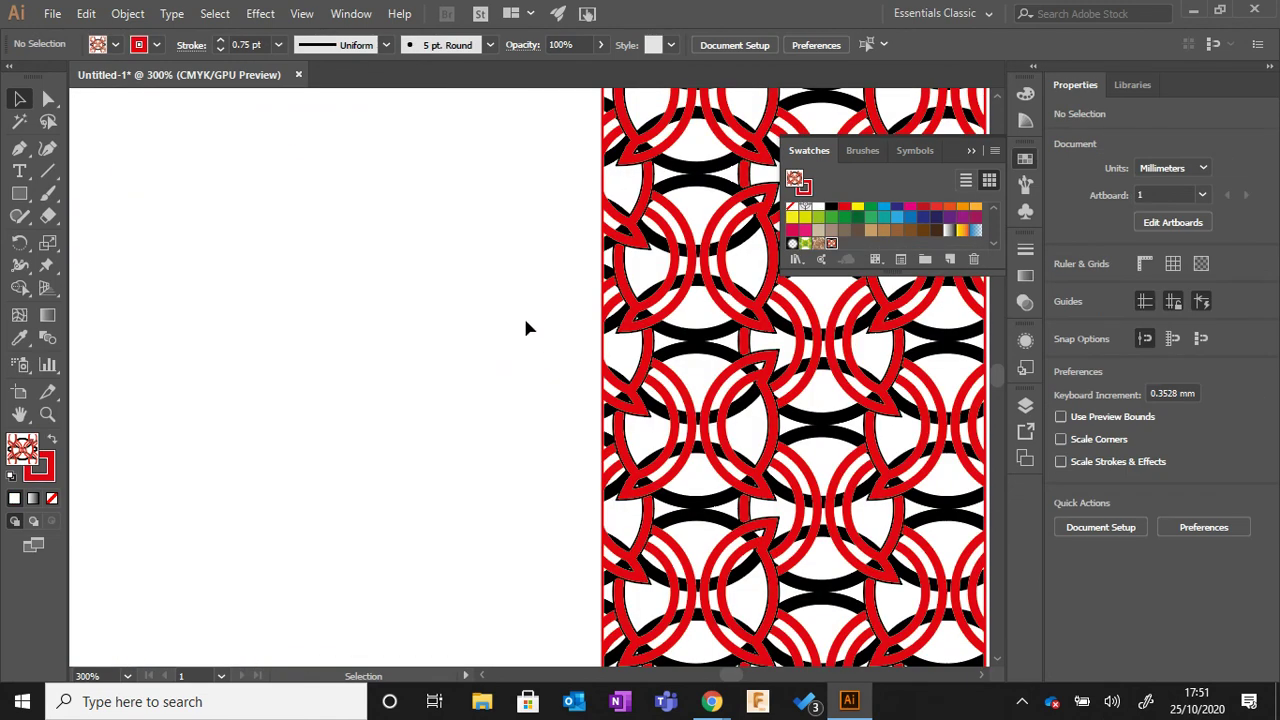
left_click(87, 14)
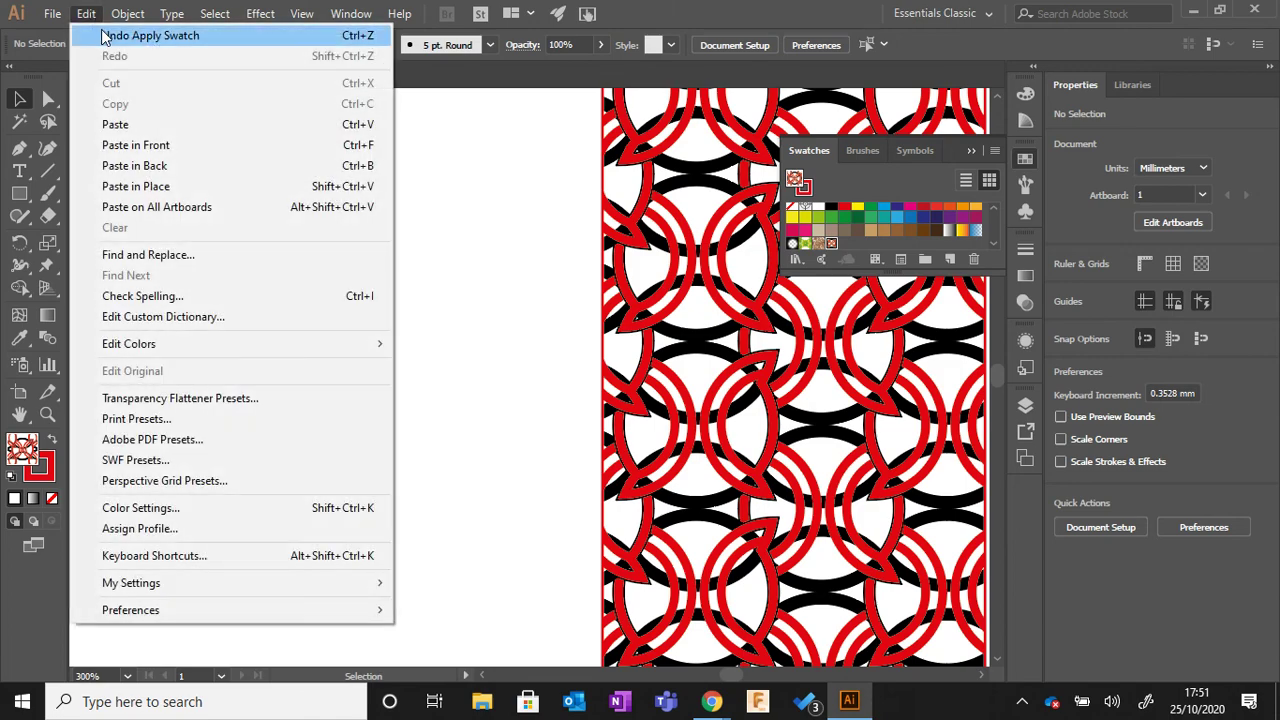
left_click(104, 36)
scroll(407, 330, "down", 4)
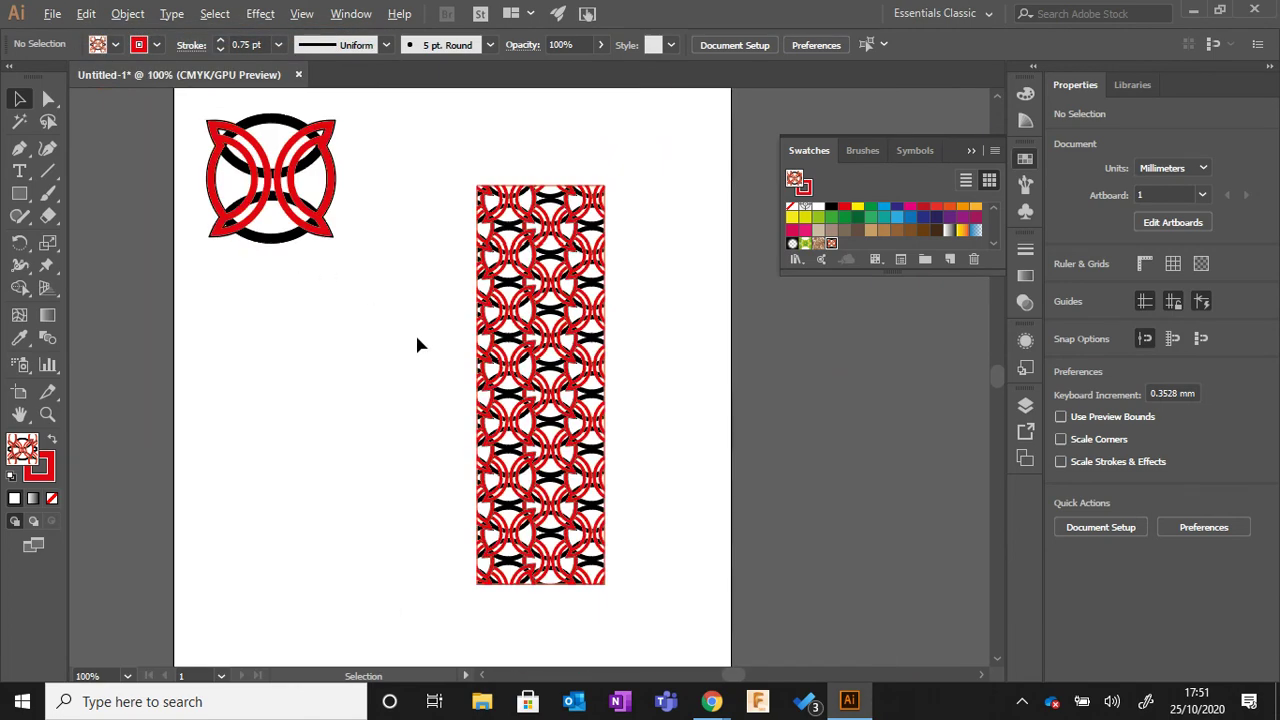
- Open the red and black motif pattern swatch for editing and recolour the upper black arc's stroke dark blue
double_click(830, 243)
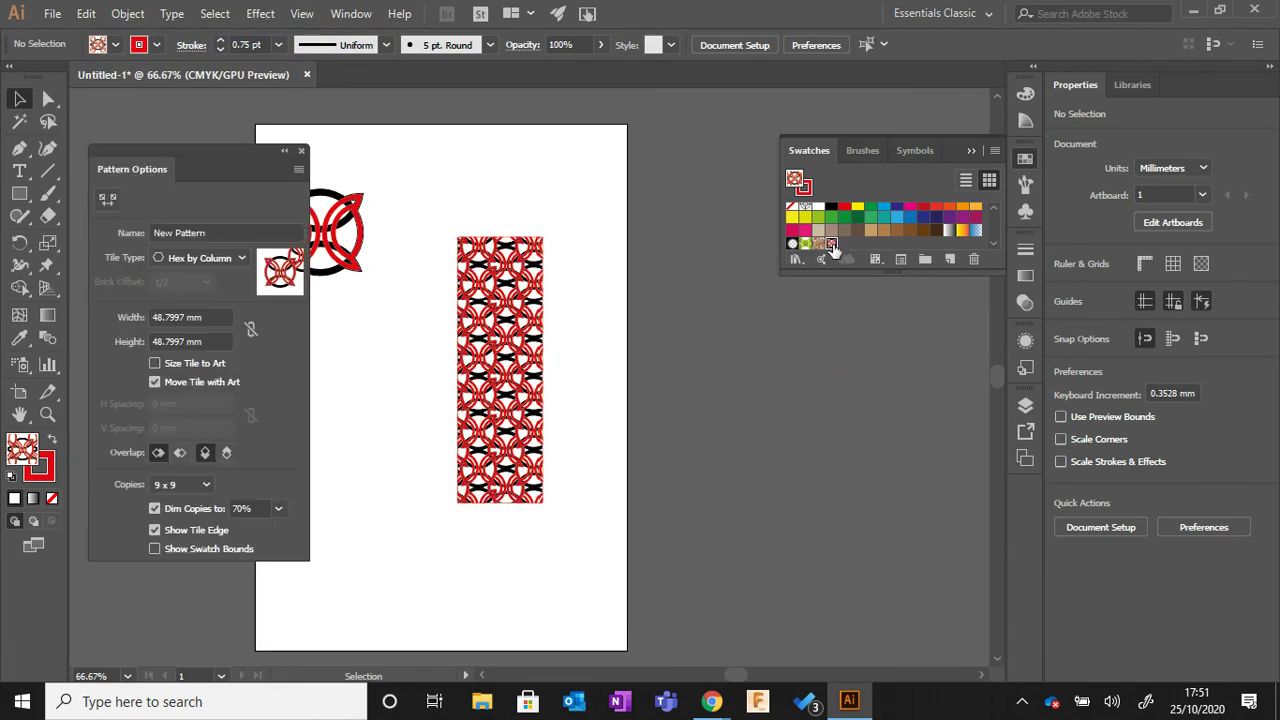
scroll(560, 384, "up", 4)
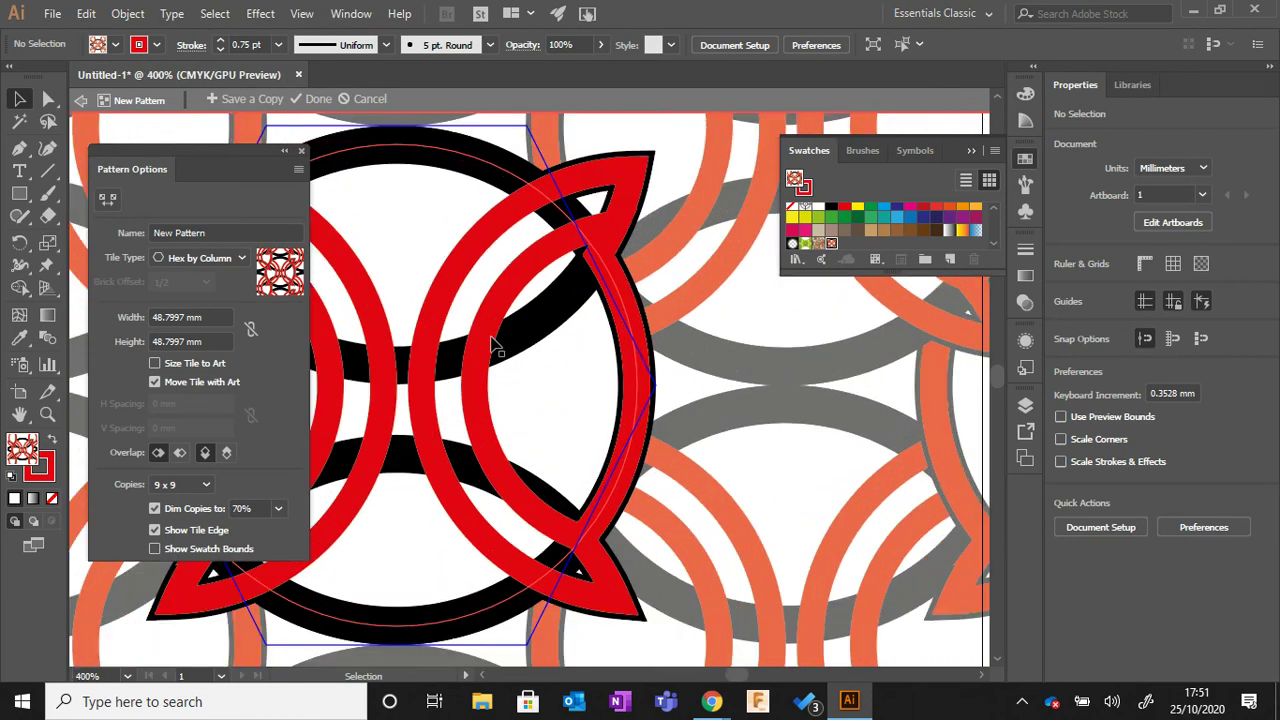
left_click(533, 335)
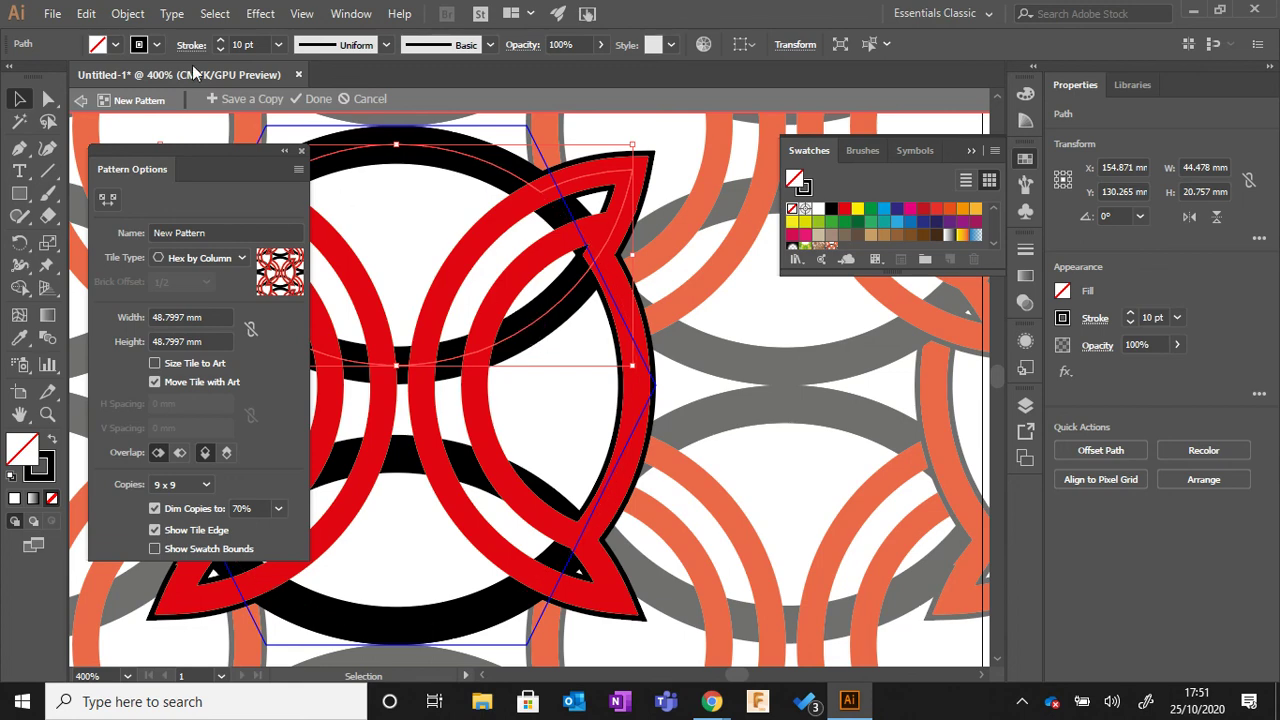
left_click(156, 46)
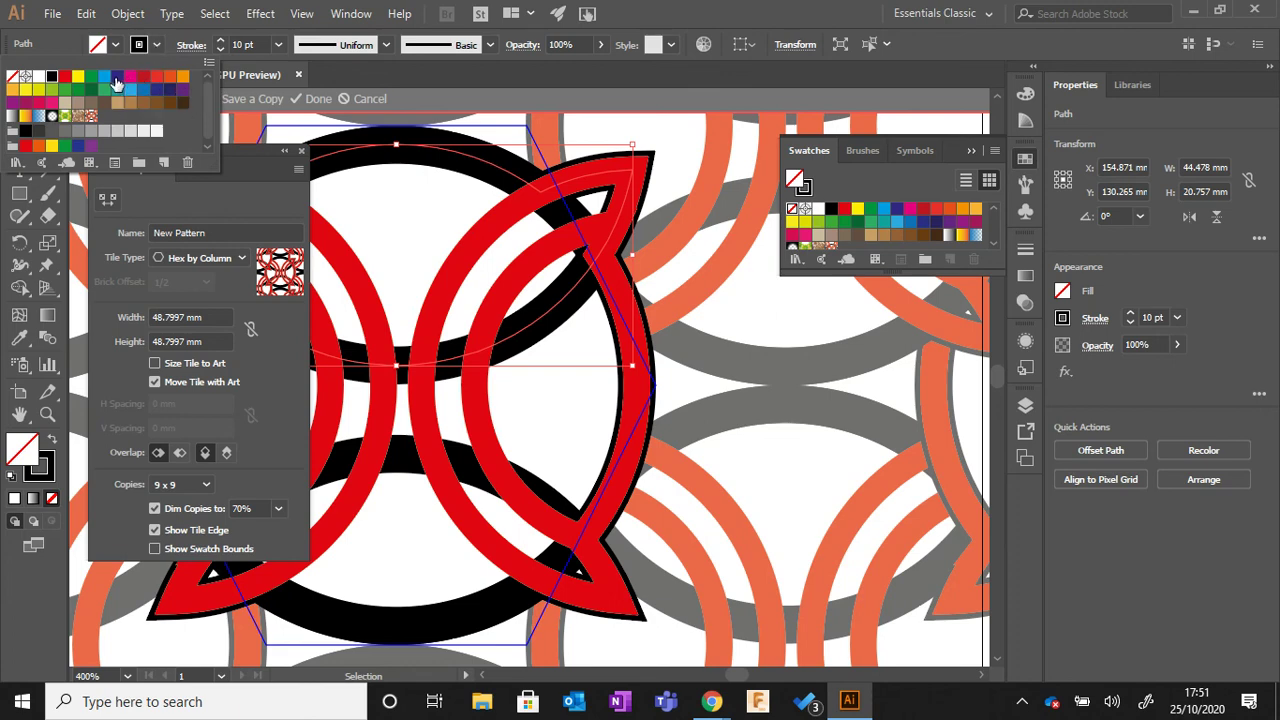
left_click(117, 80)
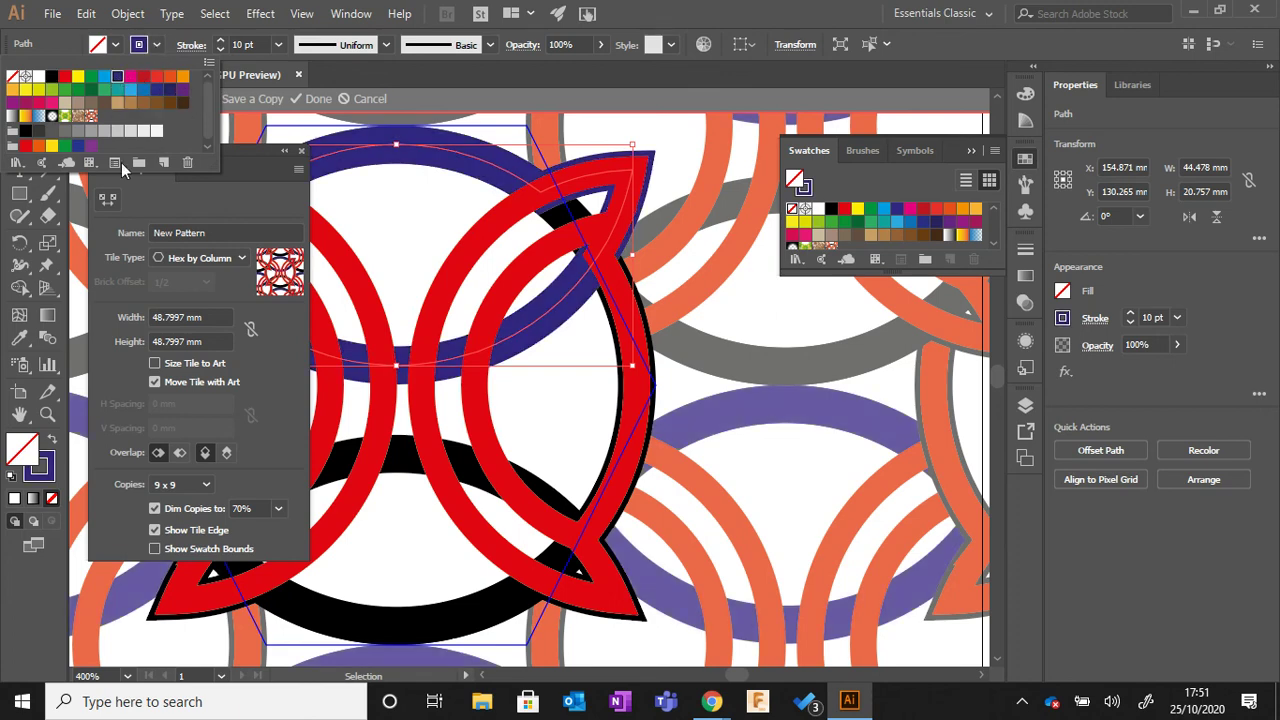
- Recolour the stroke of the motif's large white-filled circle with the same dark blue
left_click(400, 462)
left_click(400, 462)
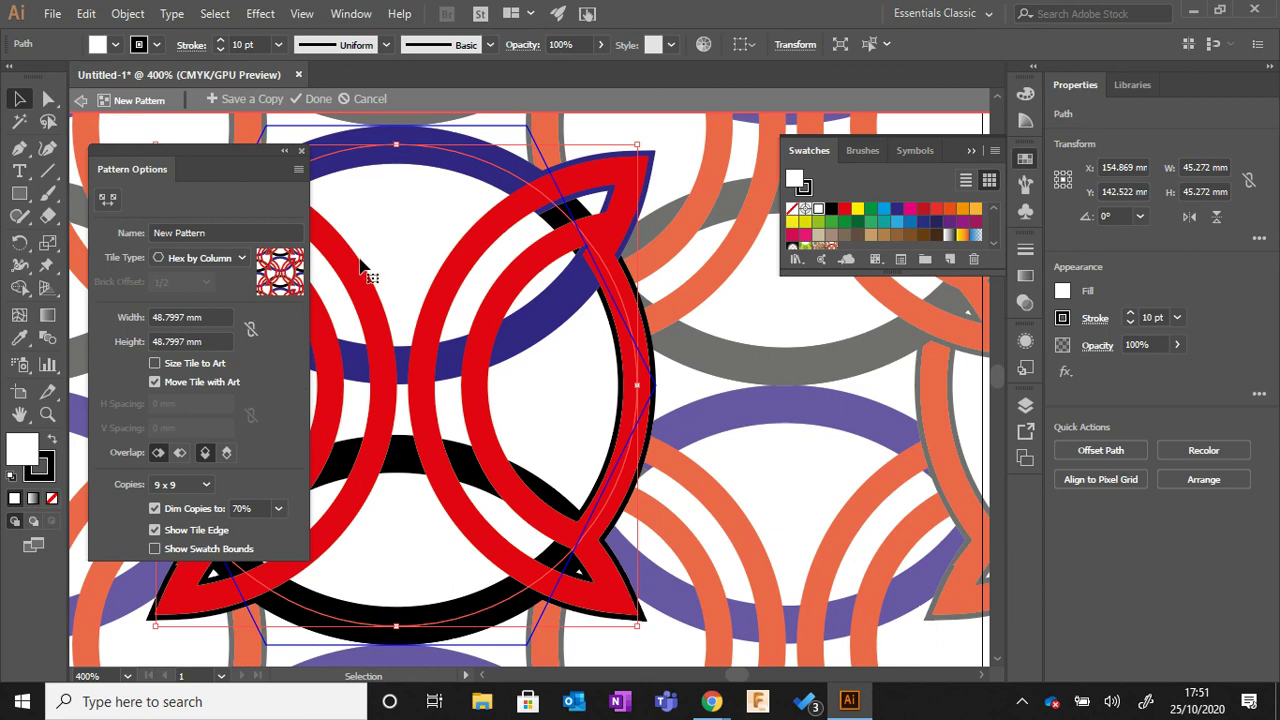
left_click(158, 46)
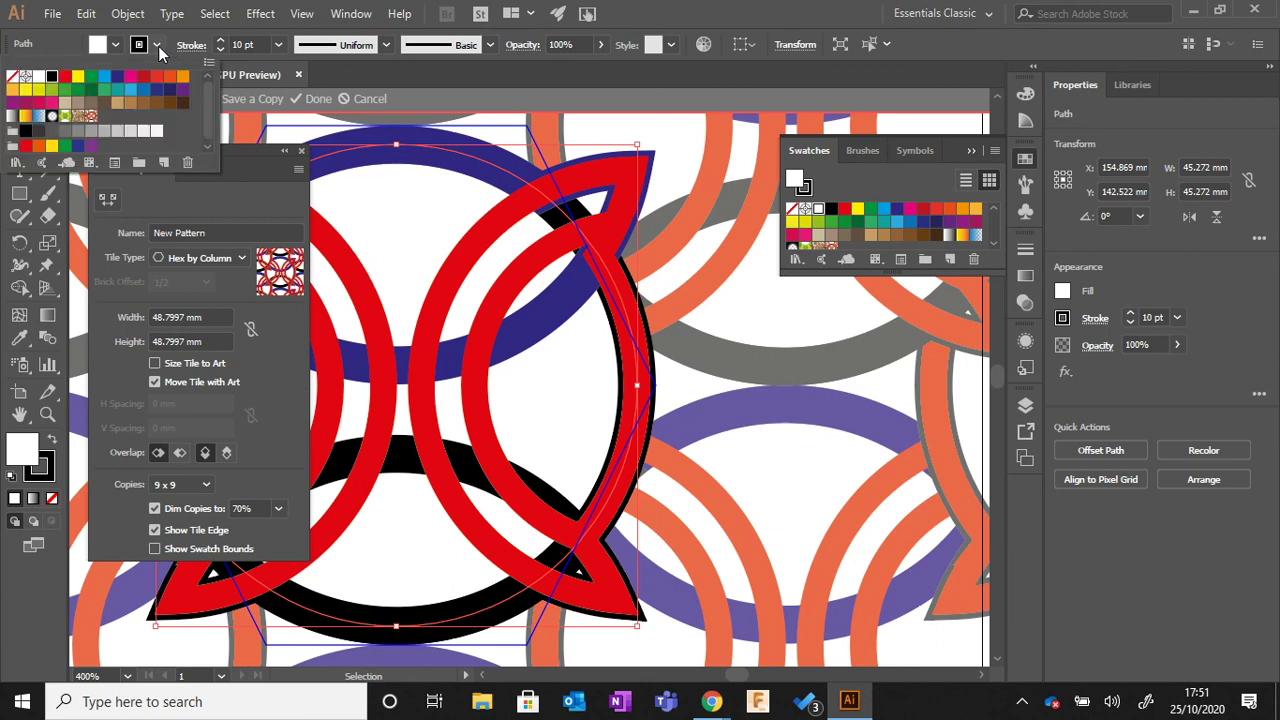
left_click(115, 78)
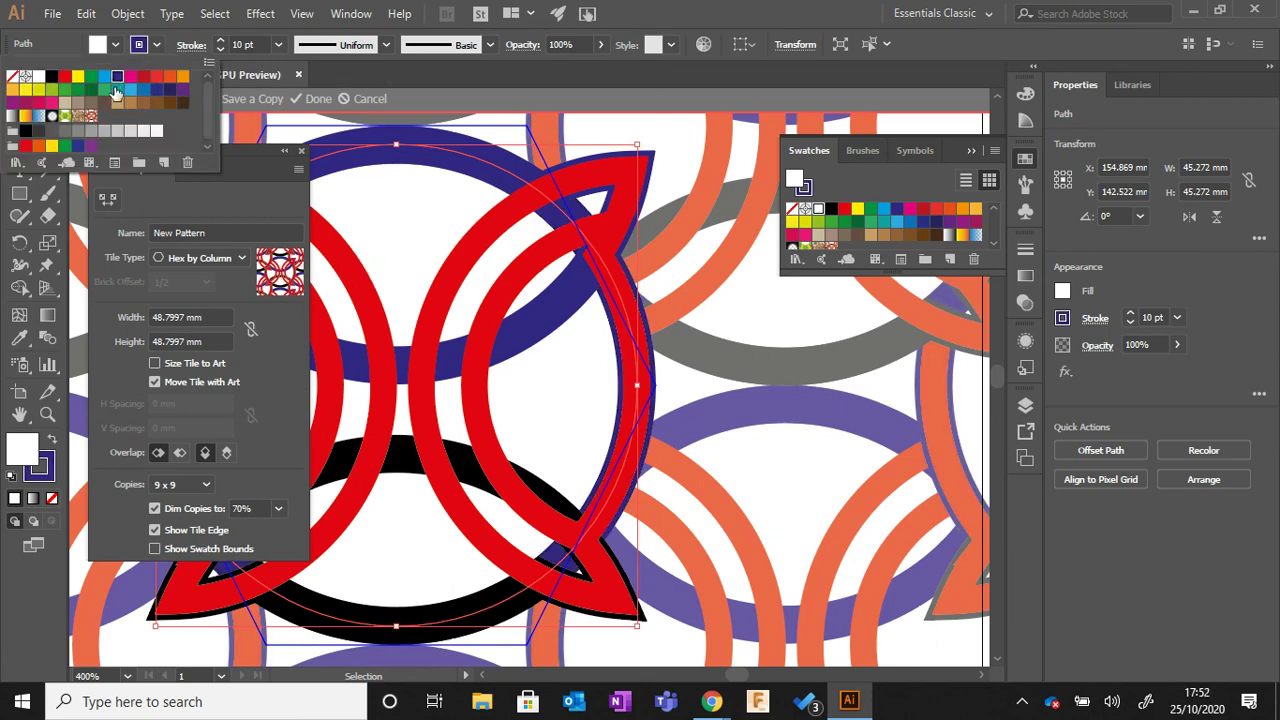
left_click(400, 465)
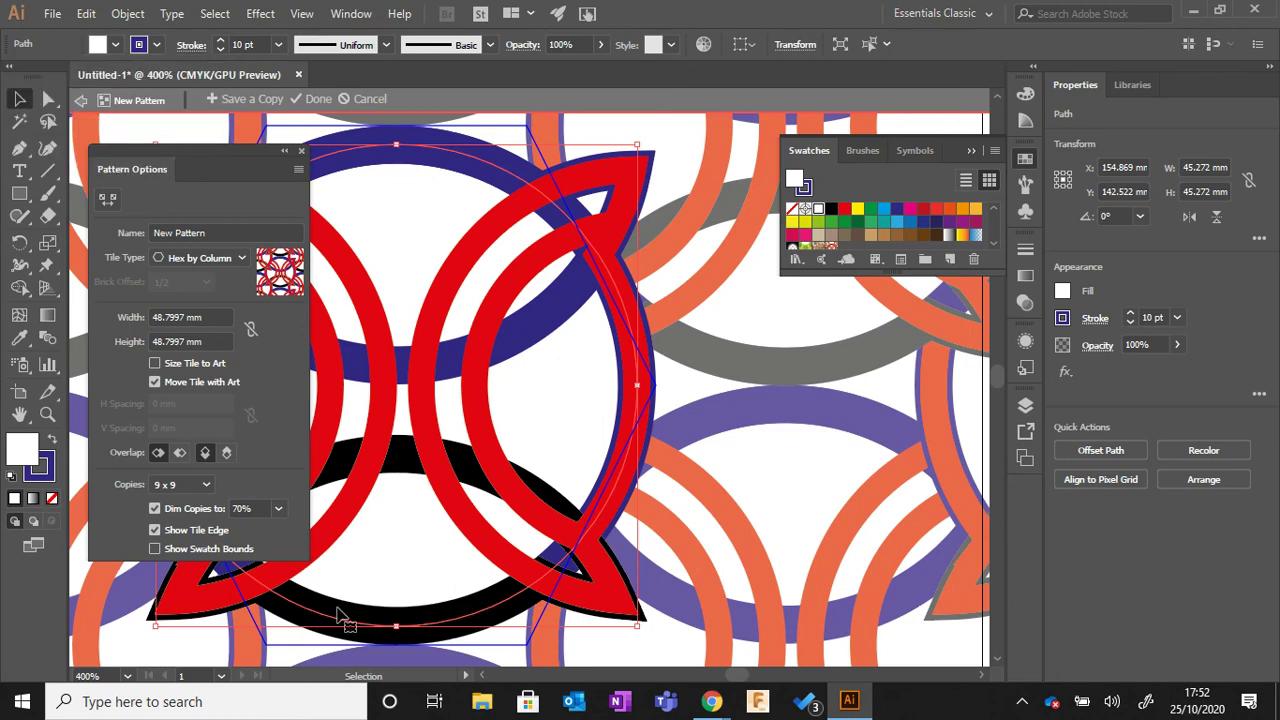
- Finish editing the pattern, keeping the changes, and inspect the recoloured fill in the rectangle
scroll(410, 575, "down", 3)
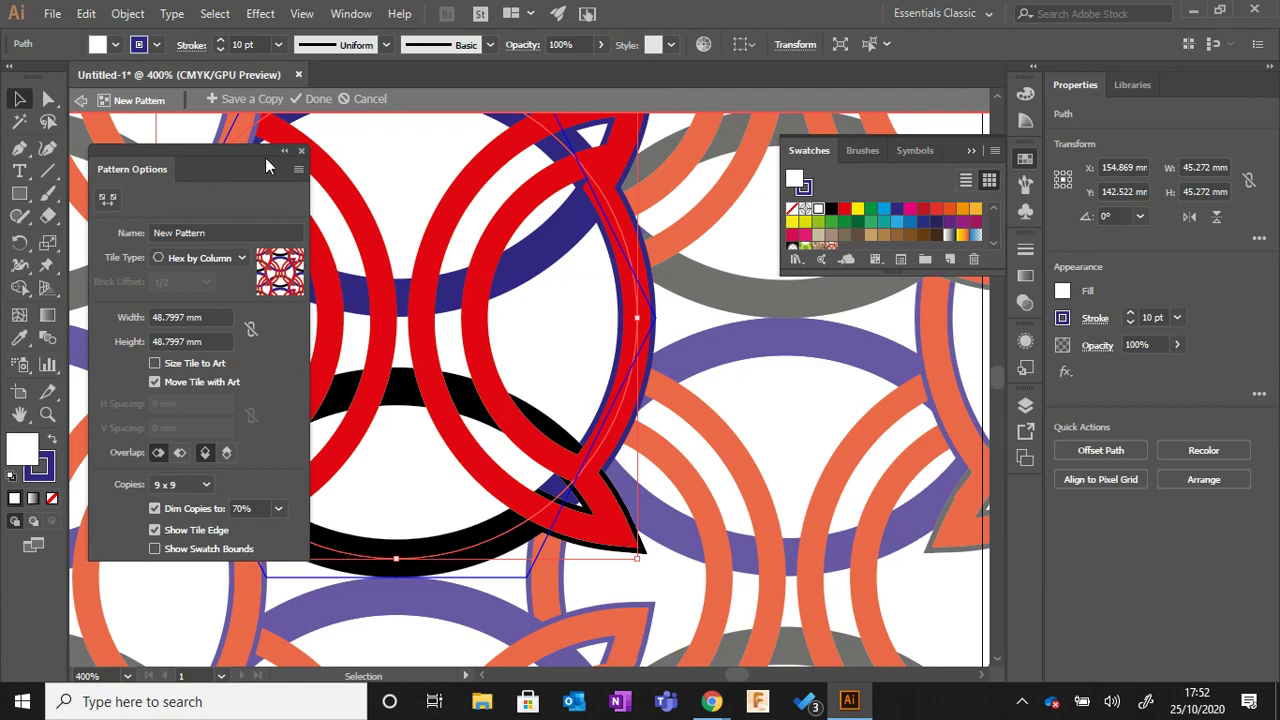
left_click(303, 99)
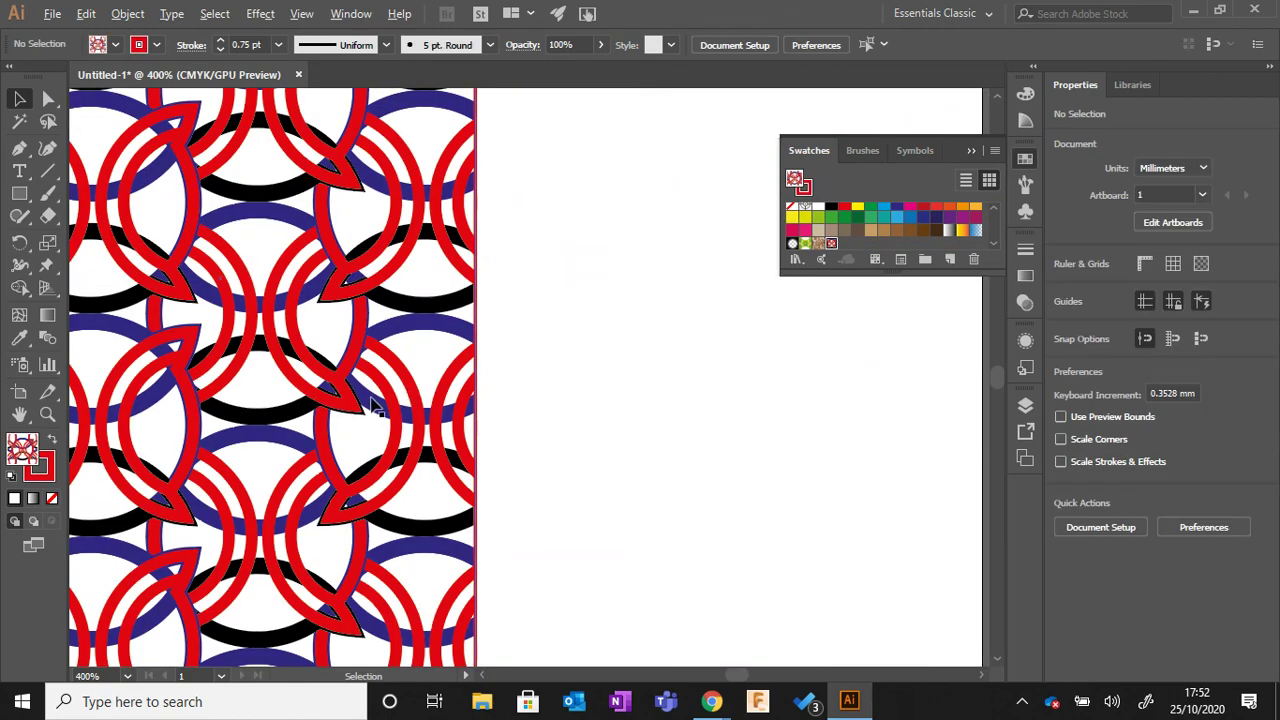
key("ctrl+1")
scroll(337, 396, "up", 2)
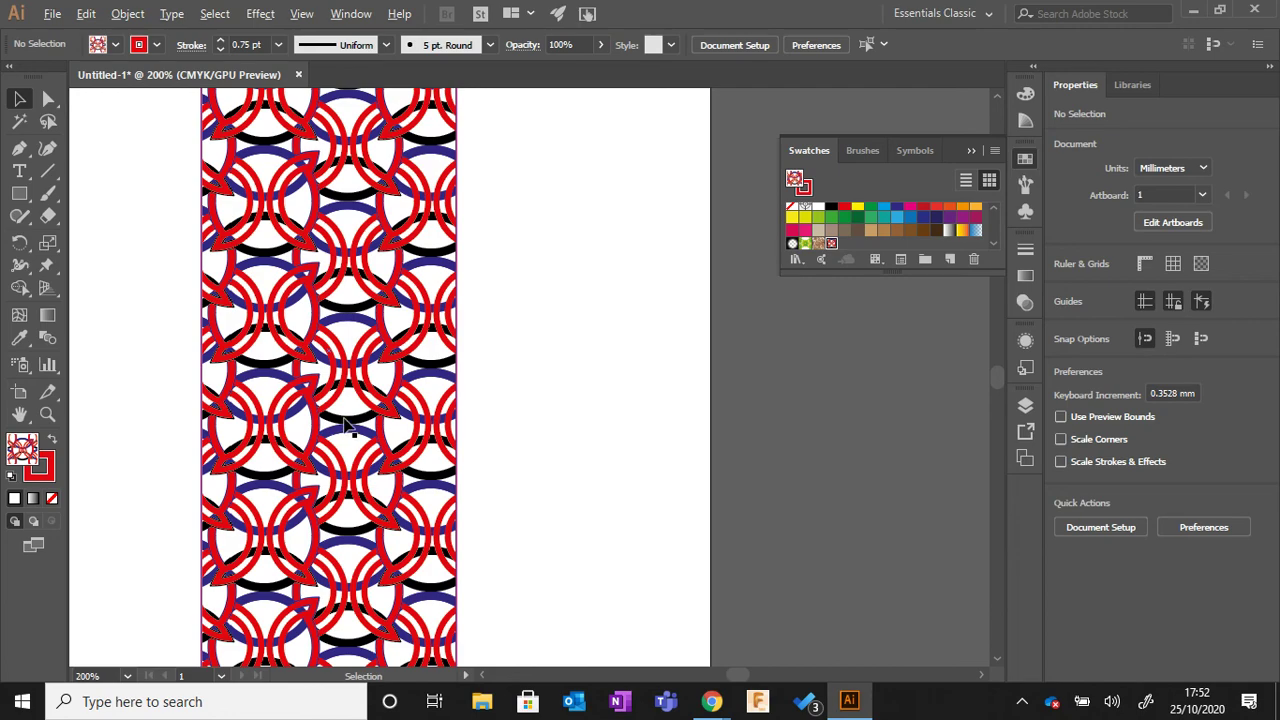
scroll(330, 398, "down", 1)
scroll(330, 396, "down", 1)
scroll(329, 385, "up", 3)
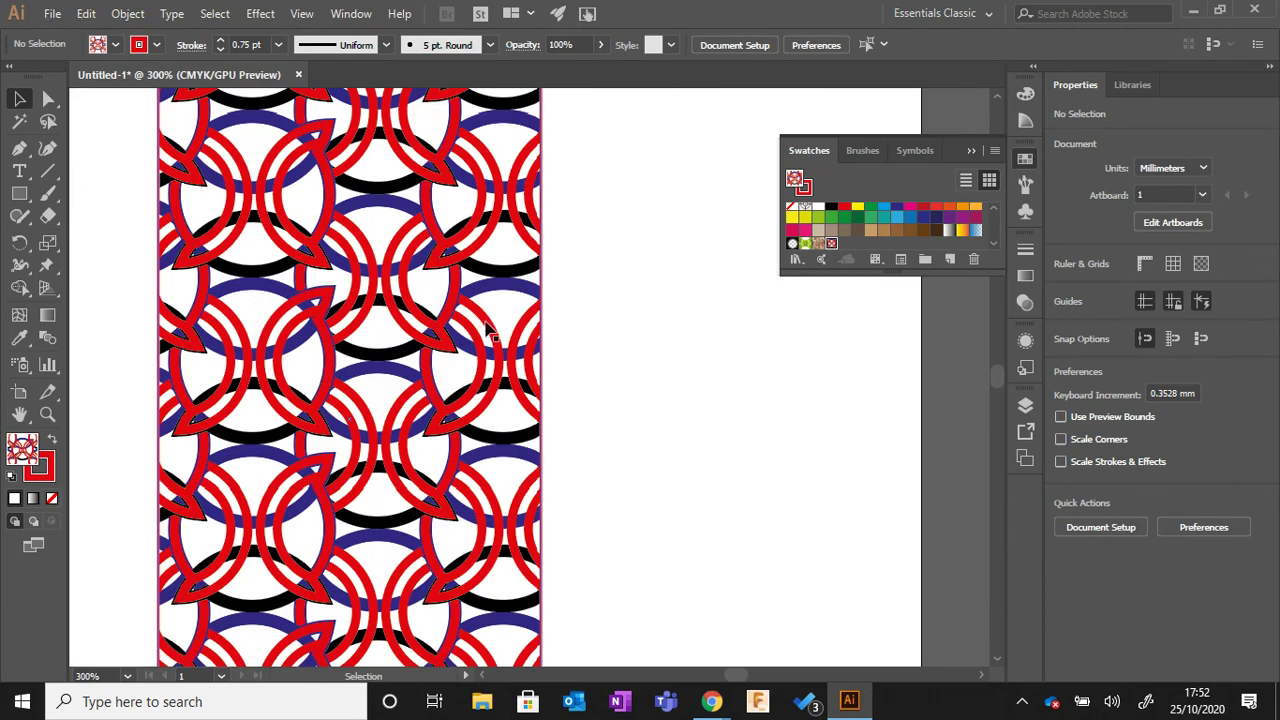
- Reopen the red, black and blue pattern swatch for editing and recolour the lower black arc's stroke dark blue
double_click(831, 244)
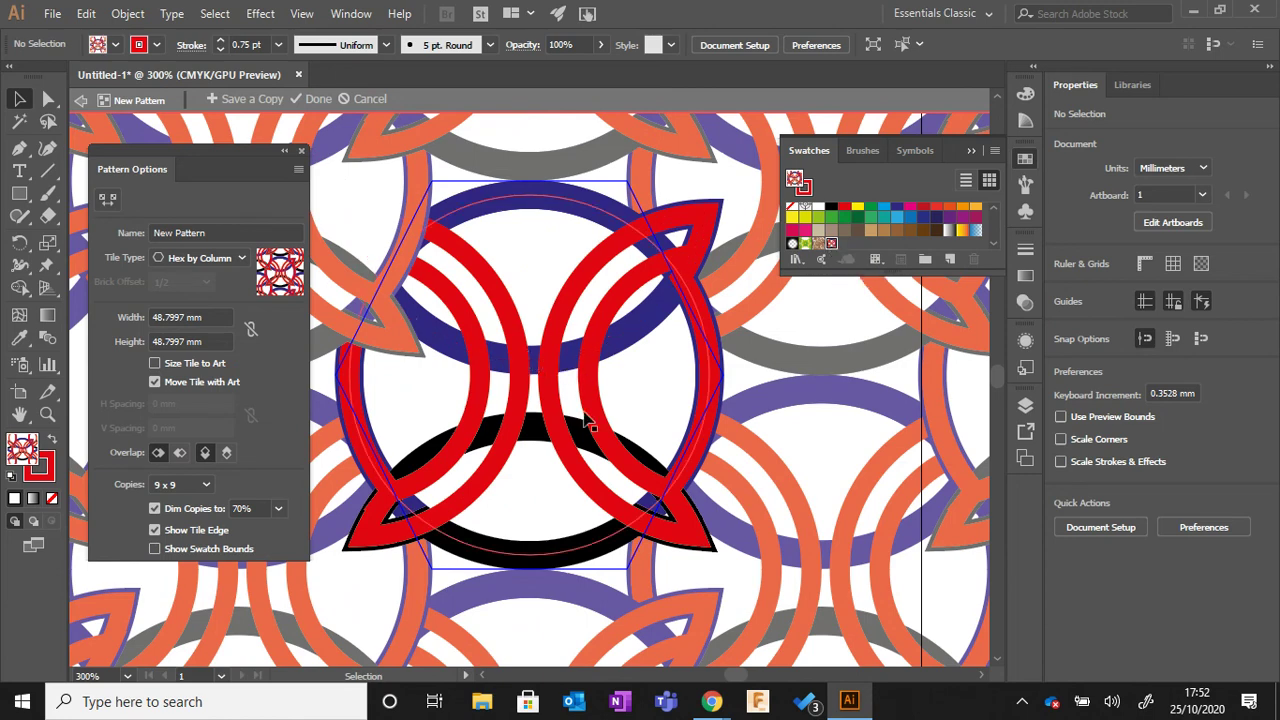
left_click(545, 567)
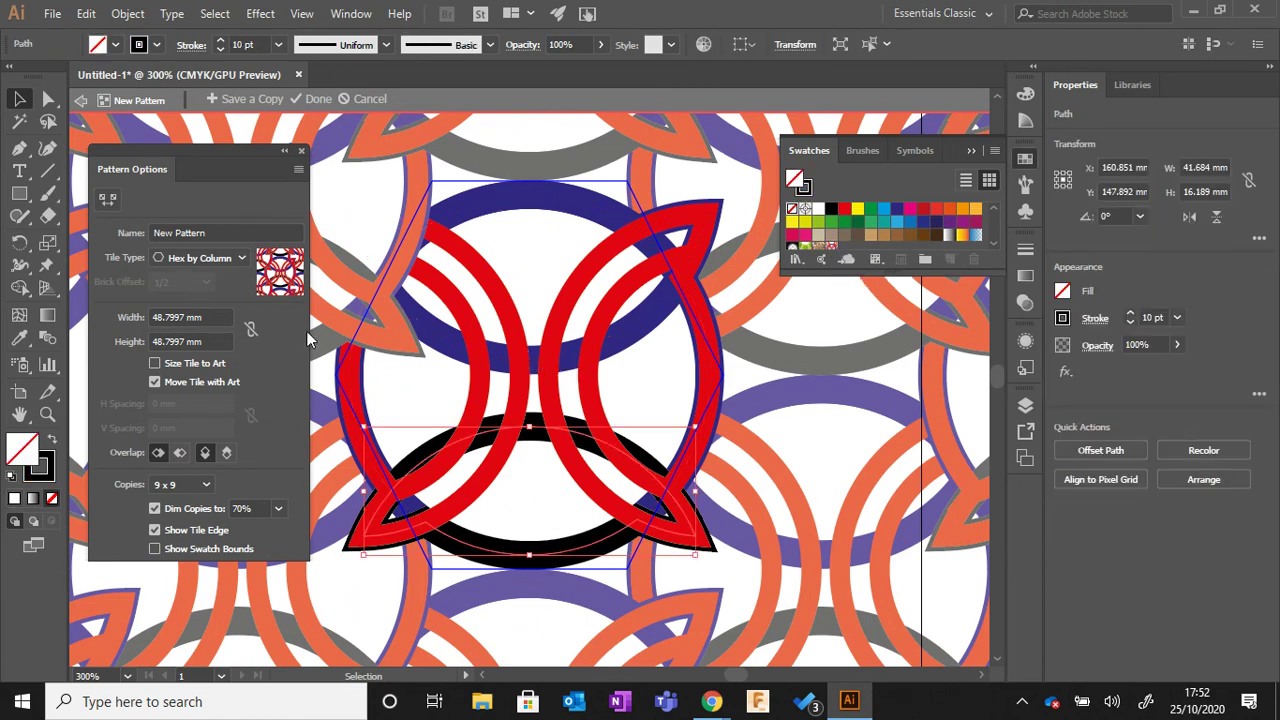
left_click(156, 44)
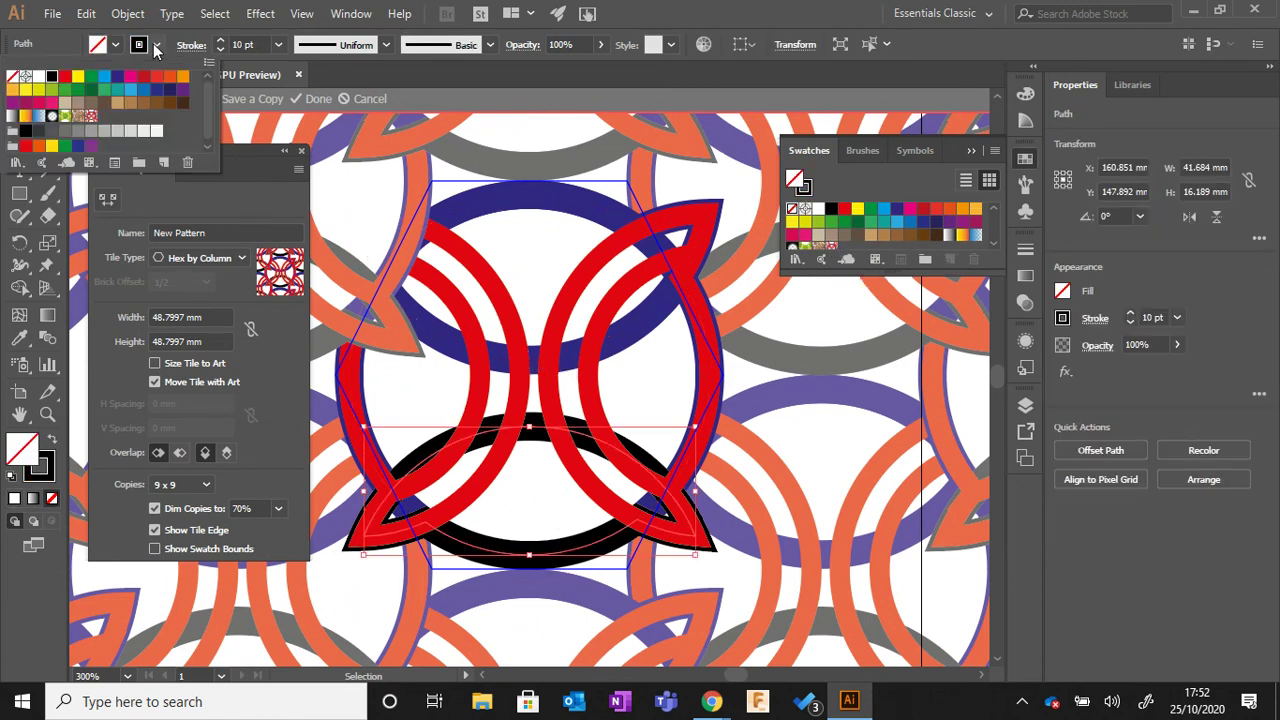
left_click(117, 78)
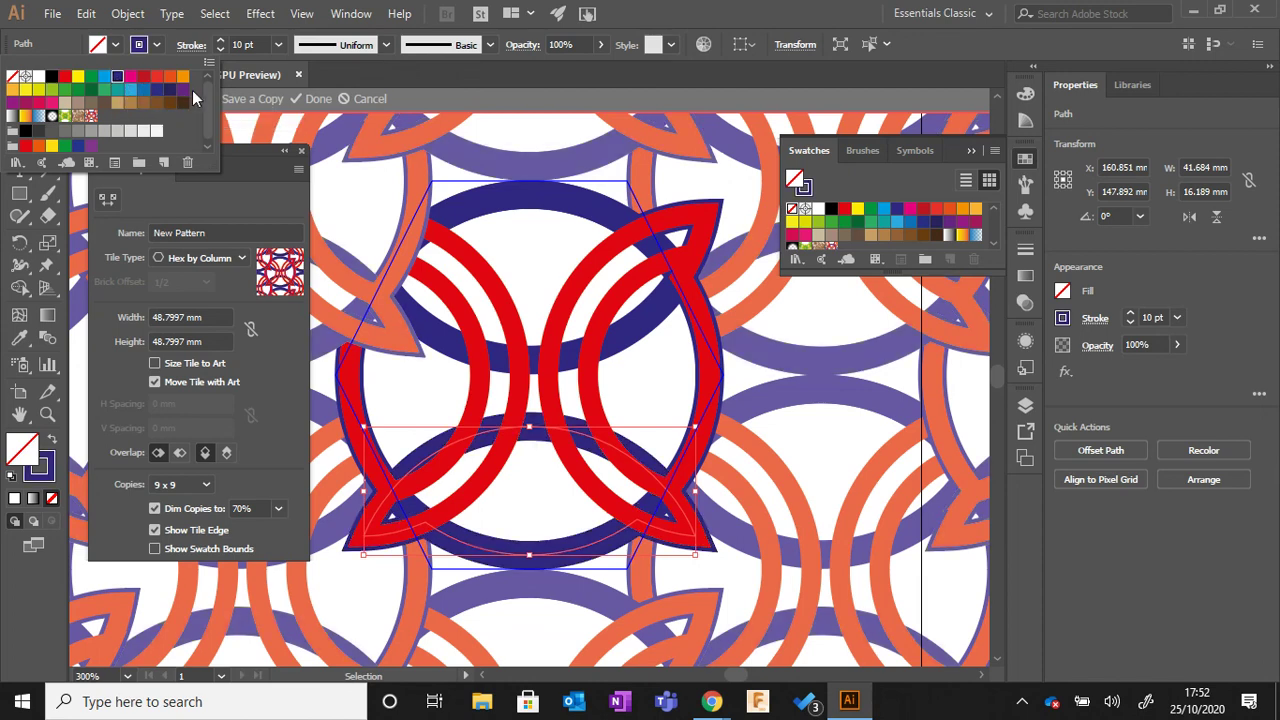
- Thin the motif's lower blue arc to a 5 pt stroke
left_click(221, 50)
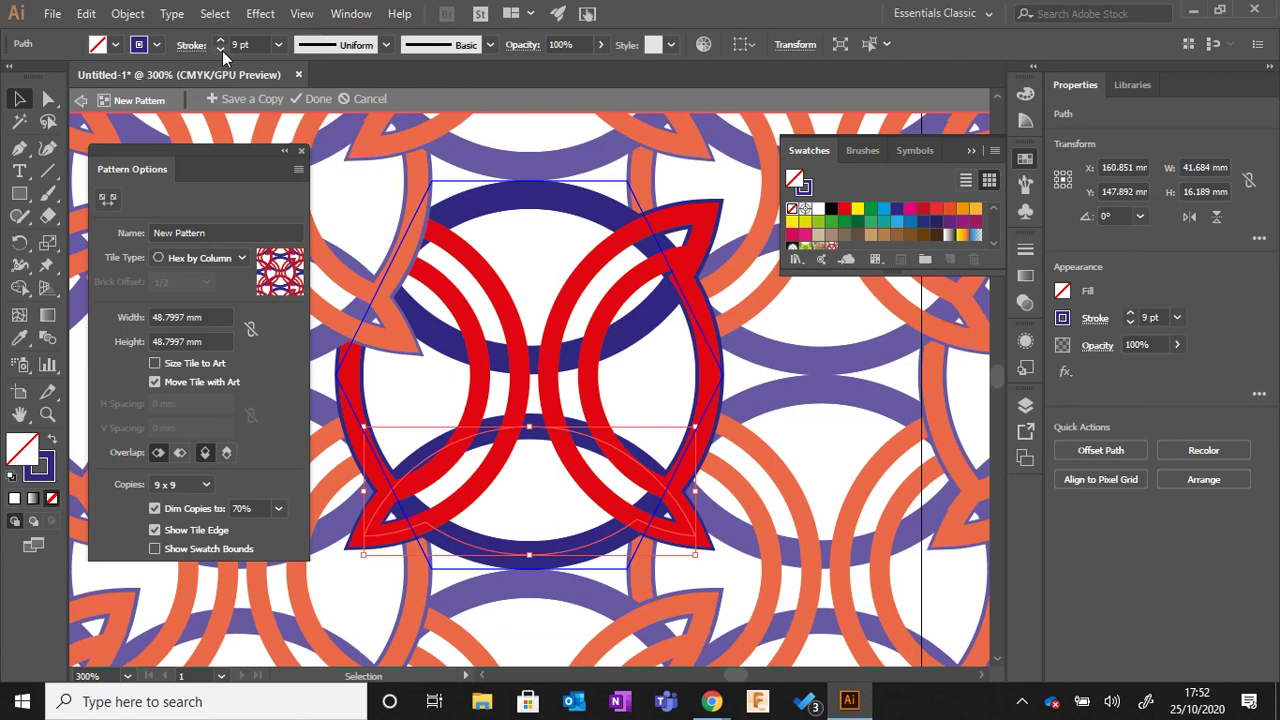
left_click(221, 50)
left_click(221, 50)
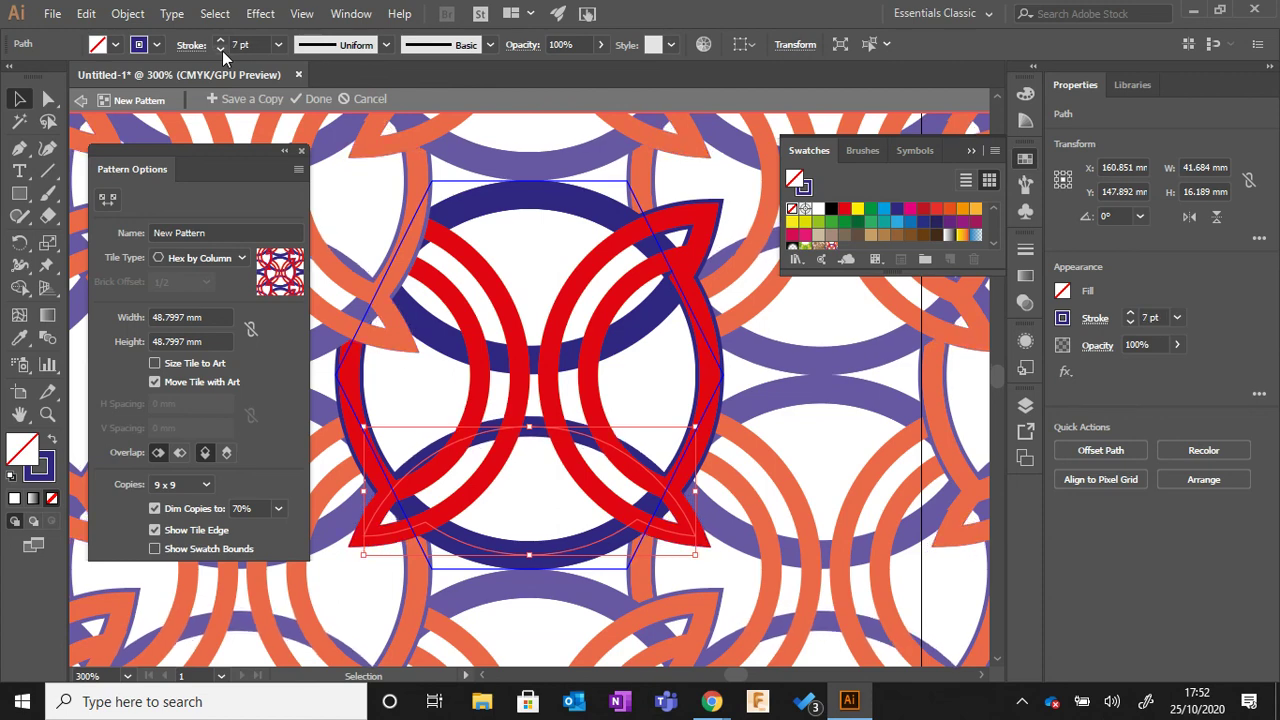
left_click(221, 50)
left_click(221, 50)
left_click(221, 50)
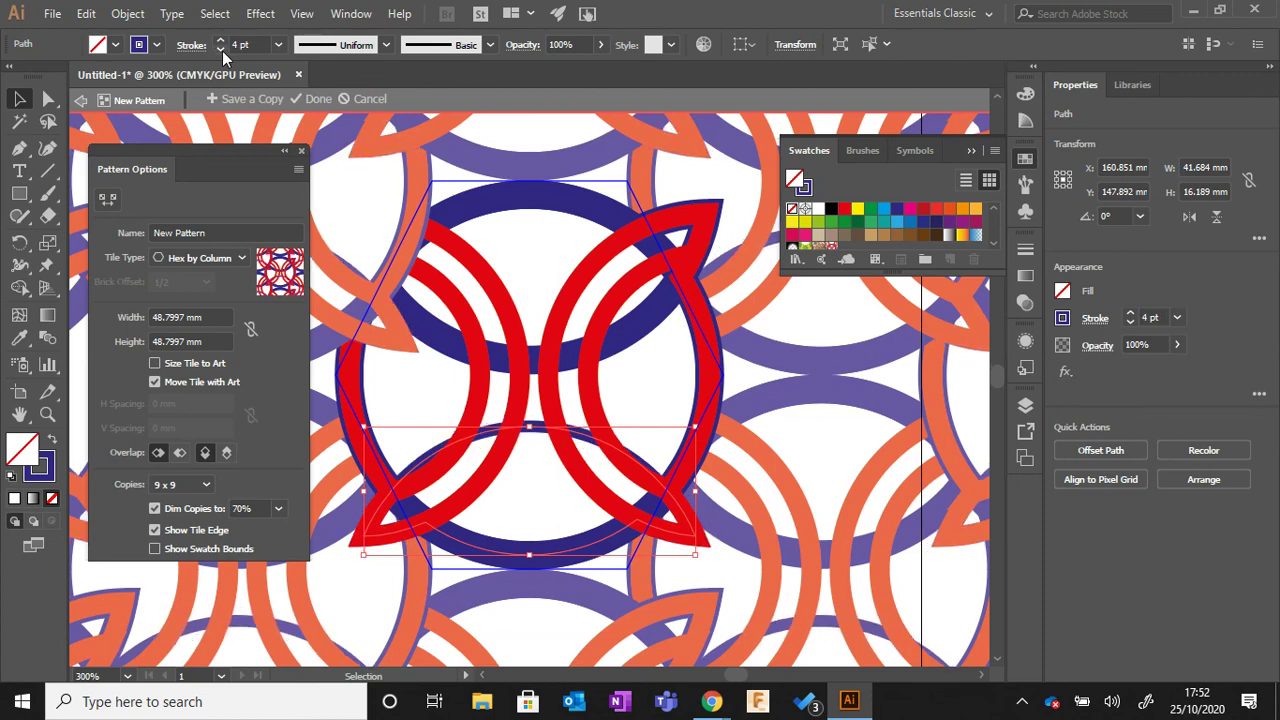
left_click(221, 41)
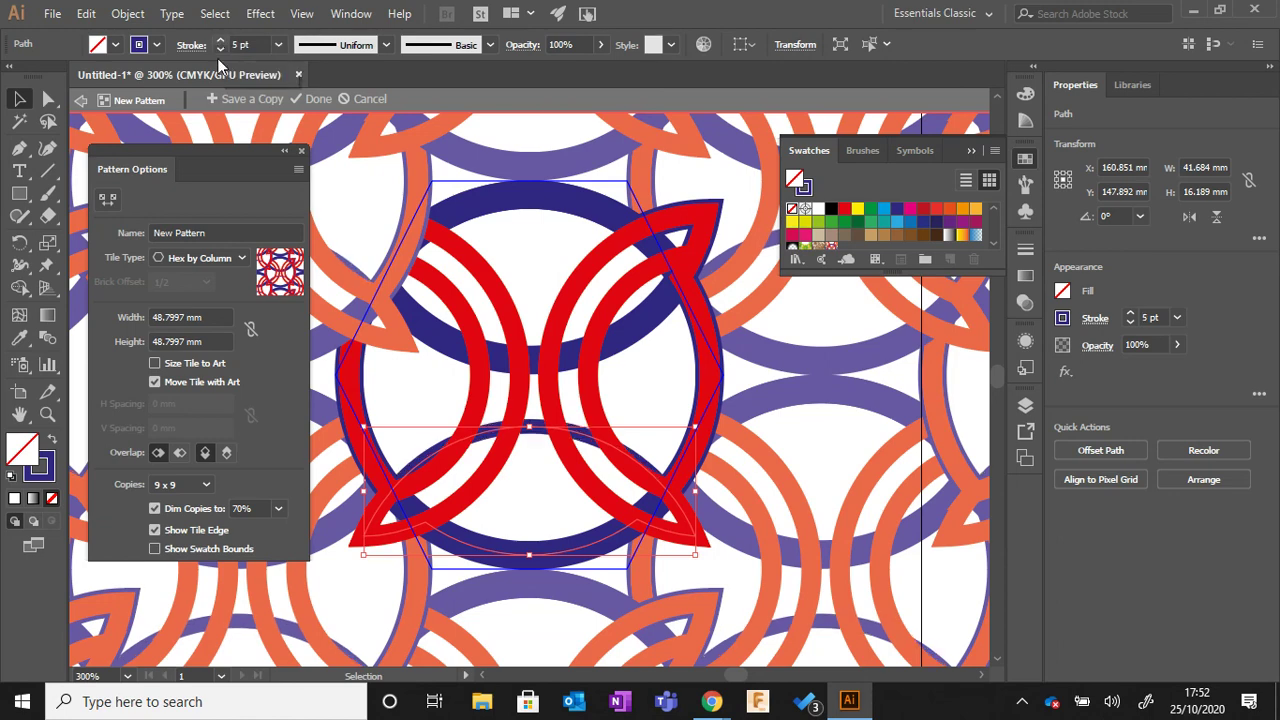
- Reduce the stroke weight of the motif's upper blue arc to 5 pt
left_click(631, 336)
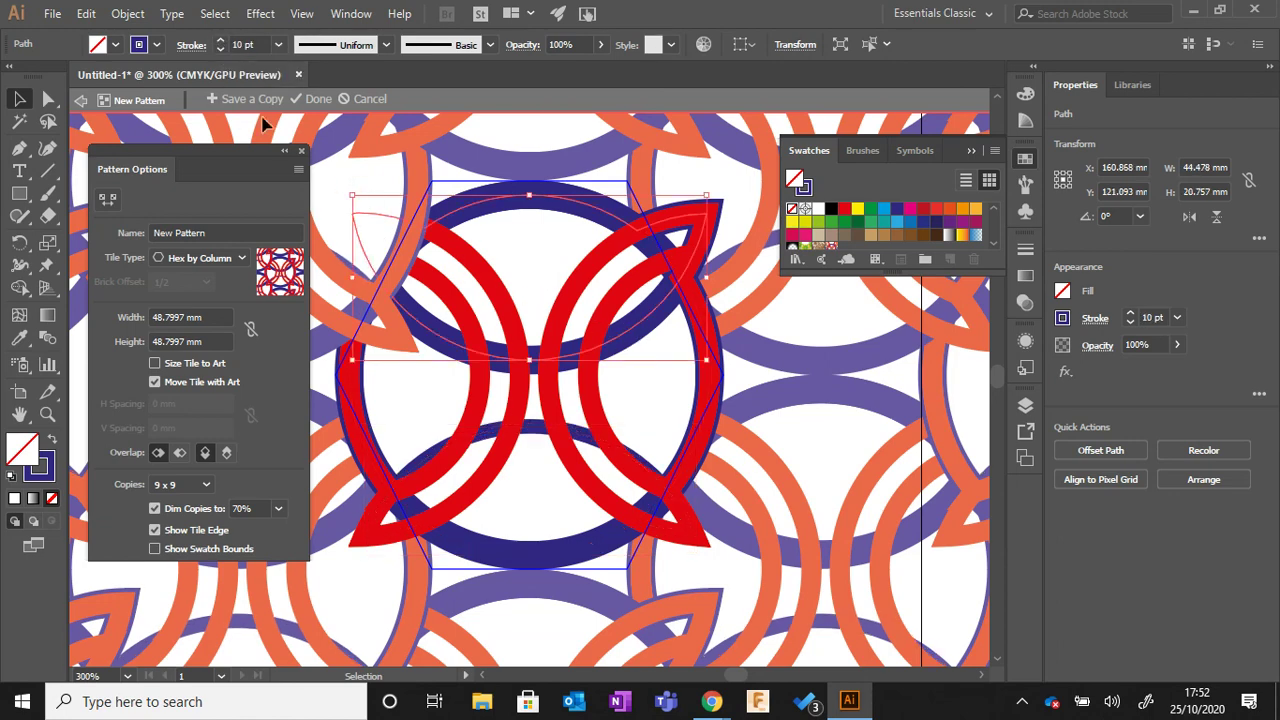
left_click(220, 48)
left_click(220, 48)
left_click(220, 48)
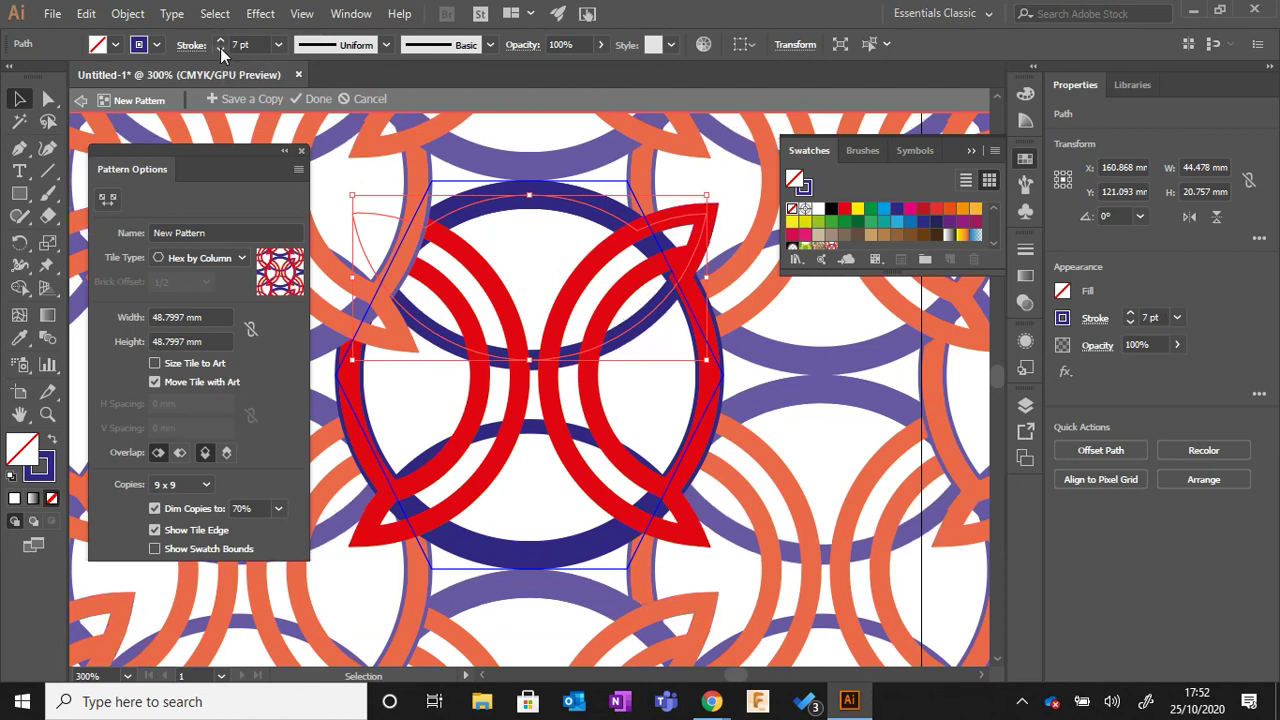
left_click(220, 48)
left_click(220, 48)
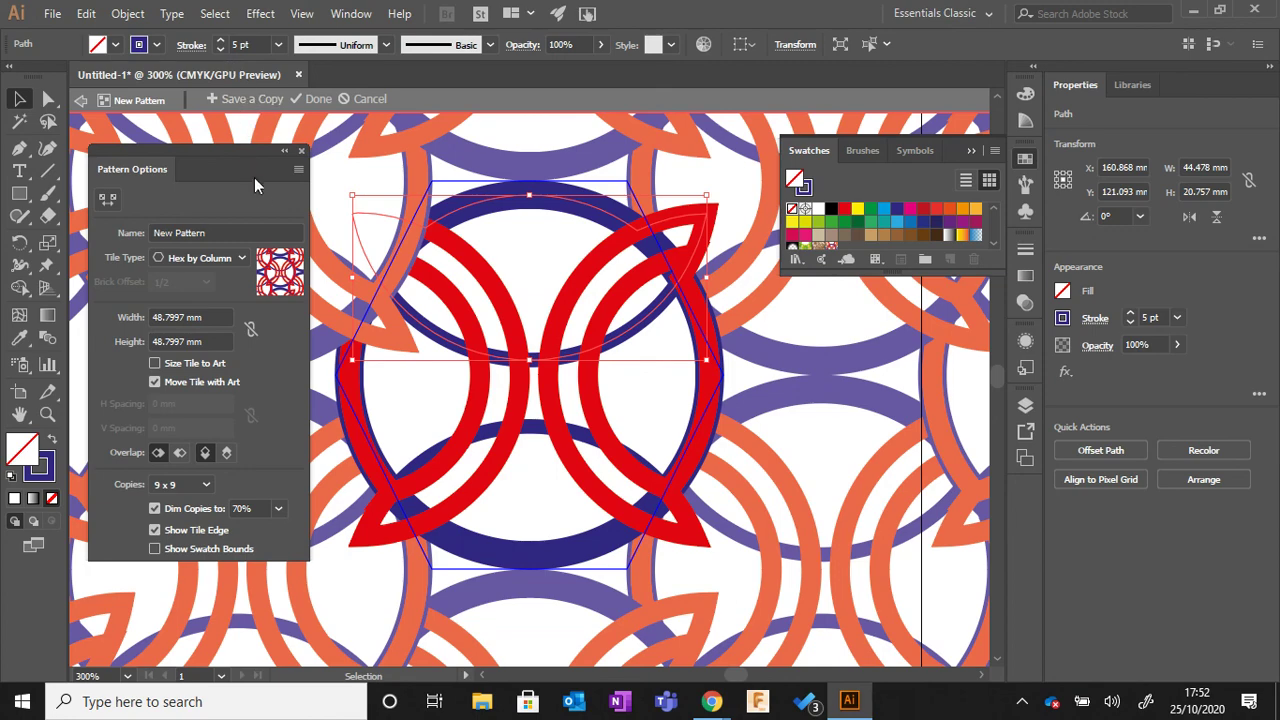
- Finish editing the pattern, keeping the changes, and examine the updated fill across the whole rectangle
left_click(314, 99)
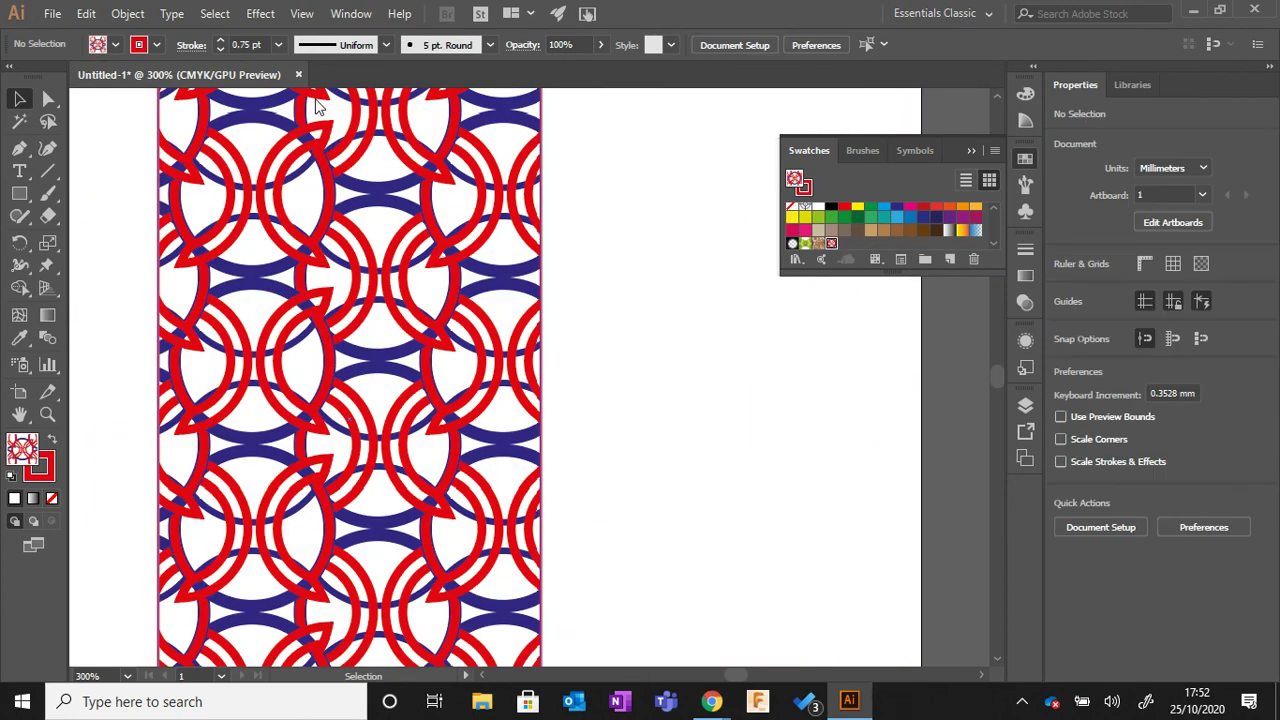
scroll(372, 383, "down", 2)
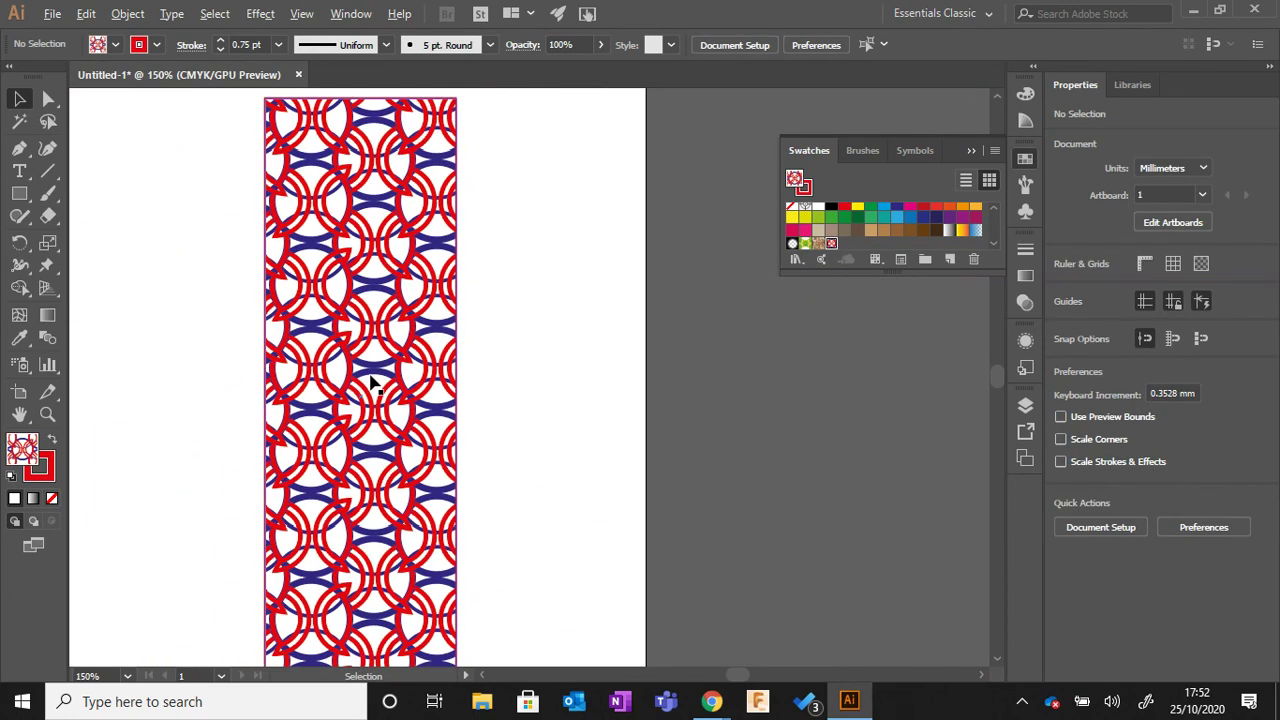
scroll(372, 383, "down", 2)
scroll(365, 410, "up", 3)
scroll(392, 420, "down", 3)
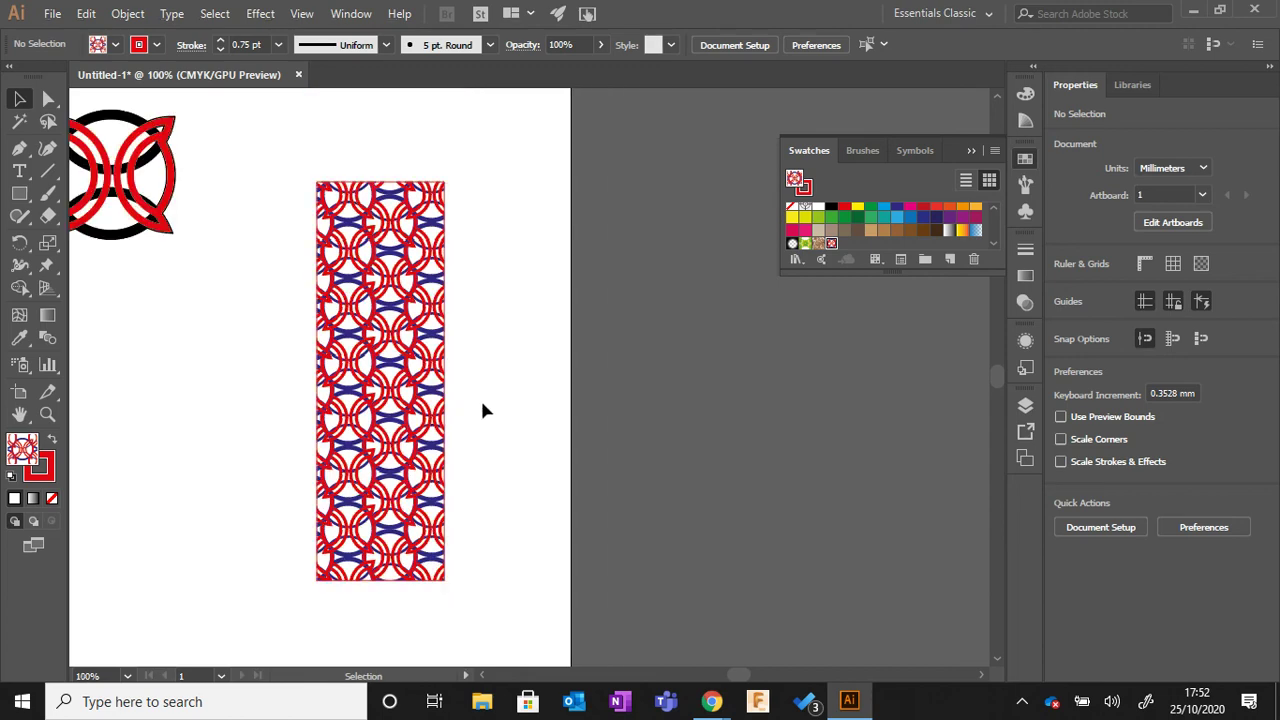
scroll(420, 428, "up", 1)
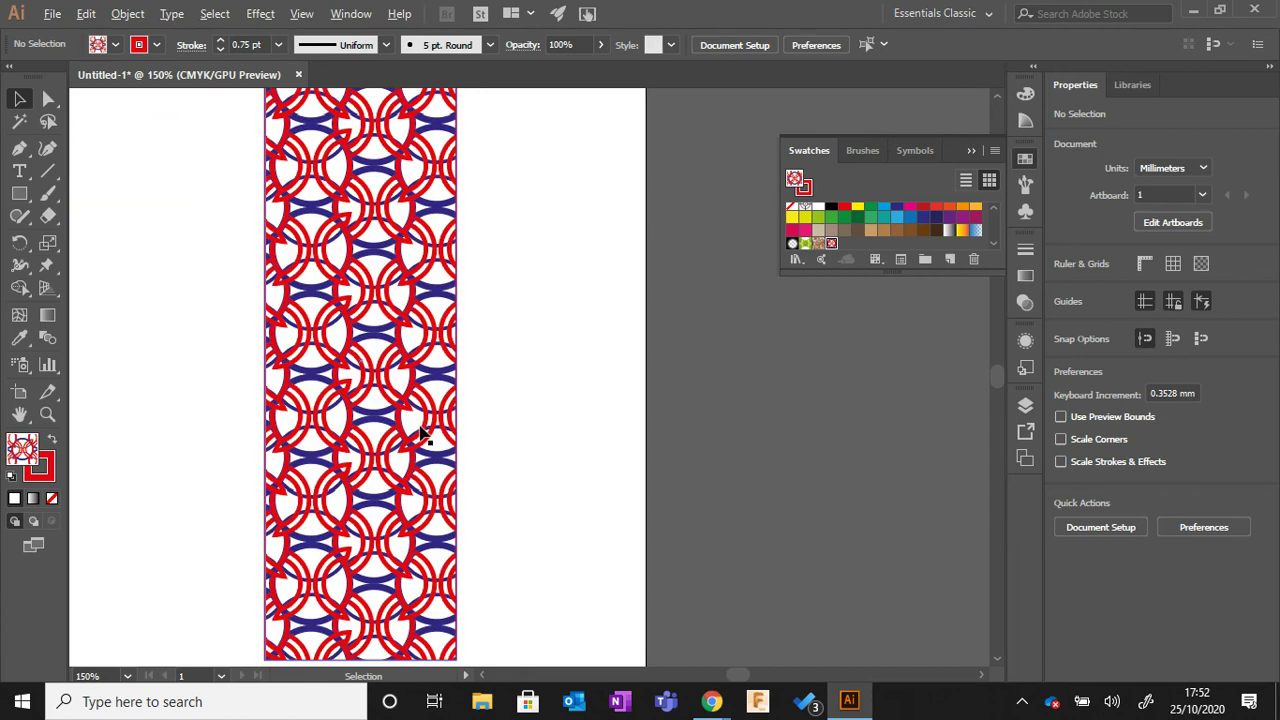
scroll(422, 438, "down", 1)
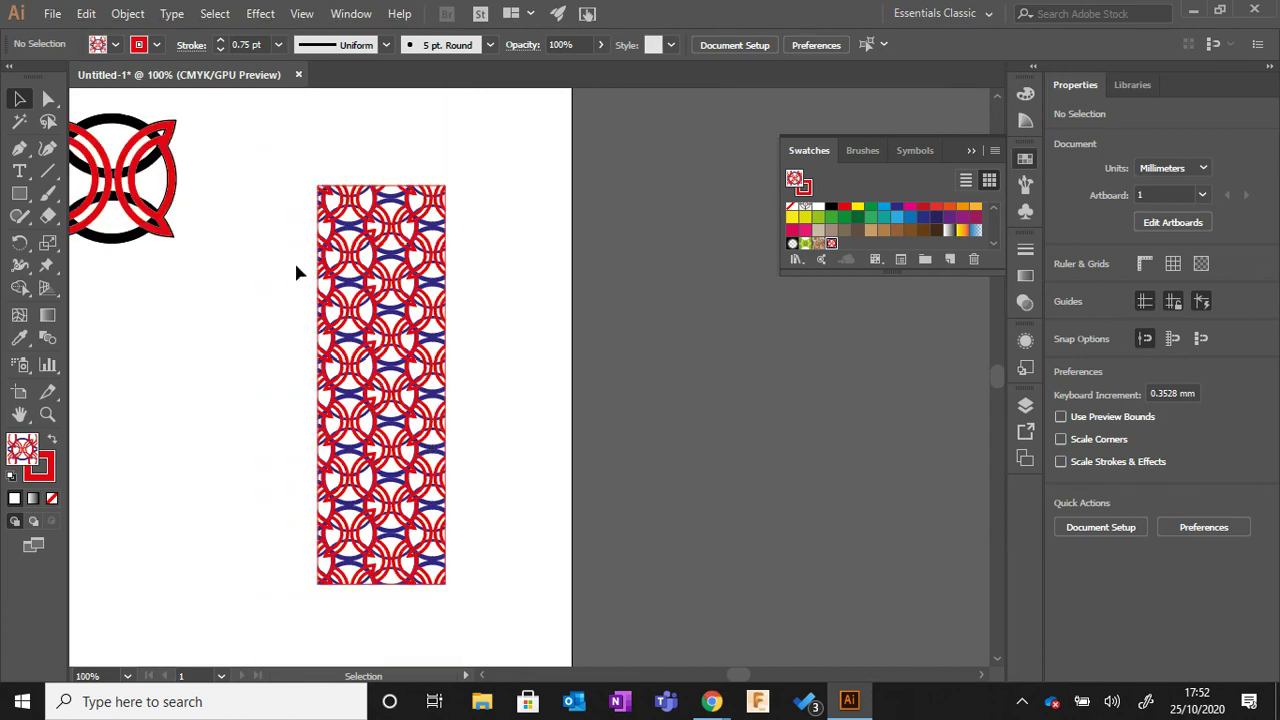
- Move the patterned rectangle closer to the circle motif, to about X 94.6 mm, Y 126.5 mm, and deselect it
left_click_drag(272, 168, 494, 650)
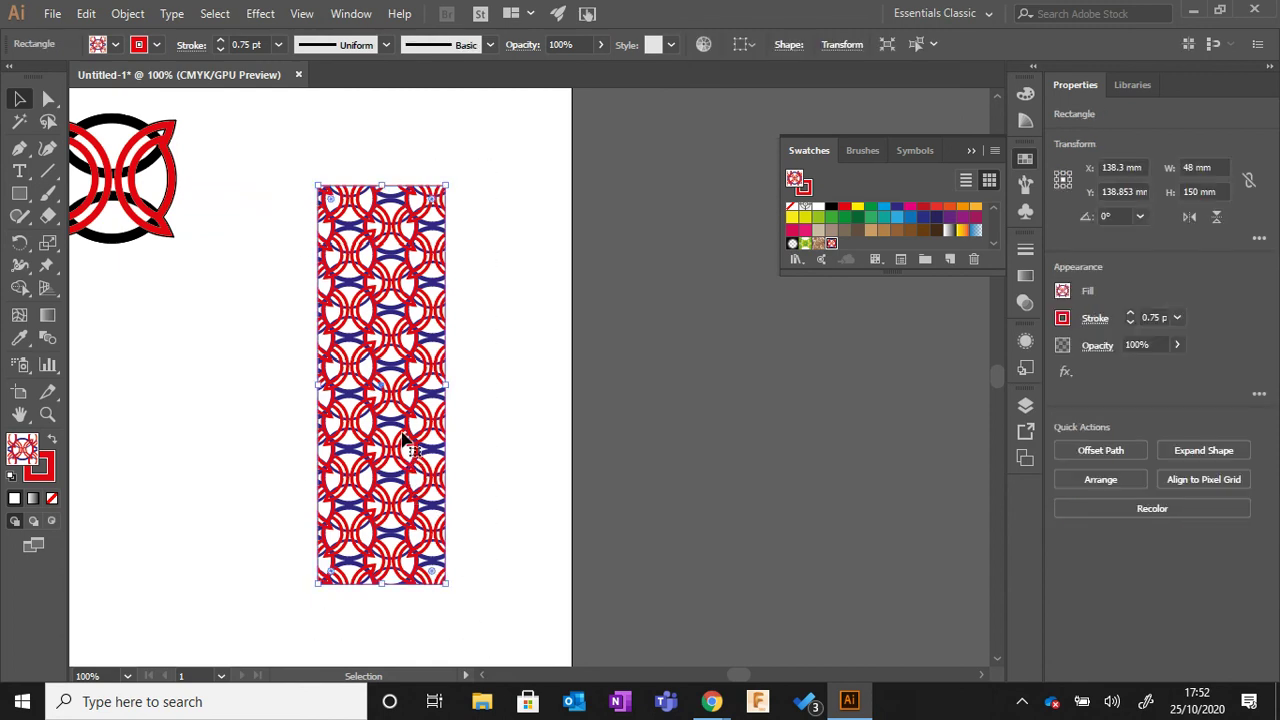
left_click_drag(404, 435, 286, 403)
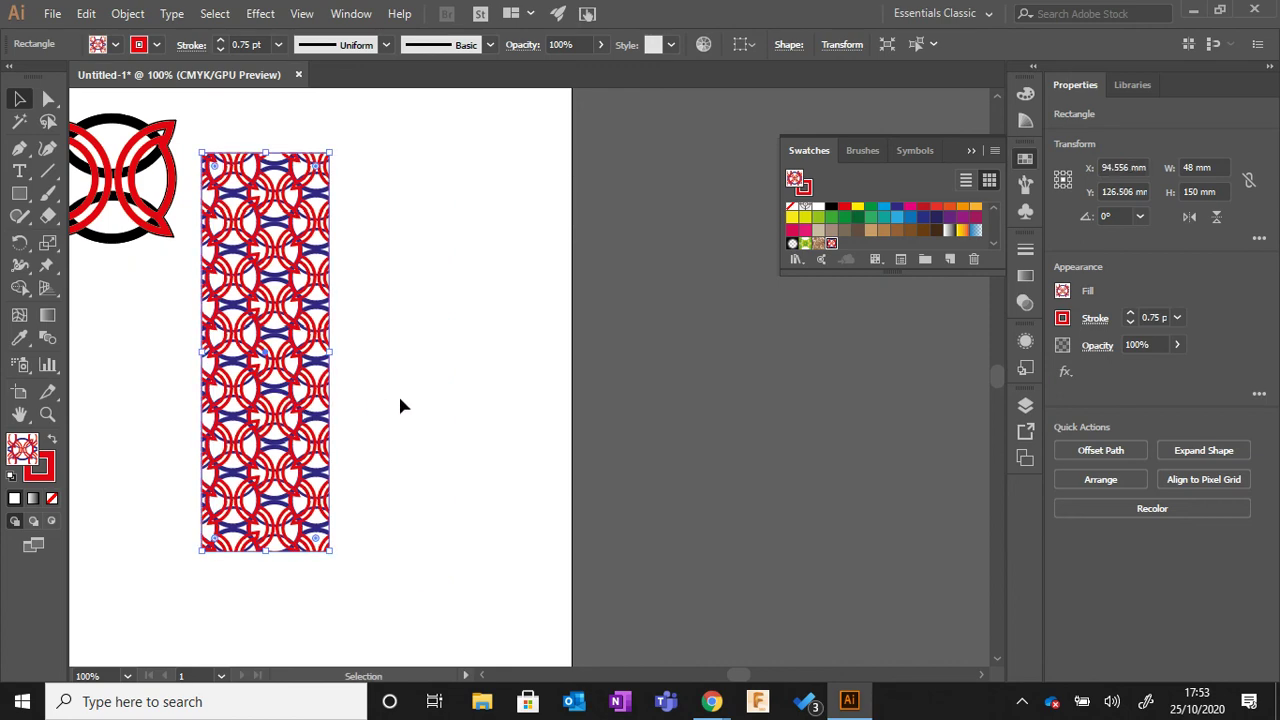
left_click(401, 395)
scroll(255, 397, "up", 1)
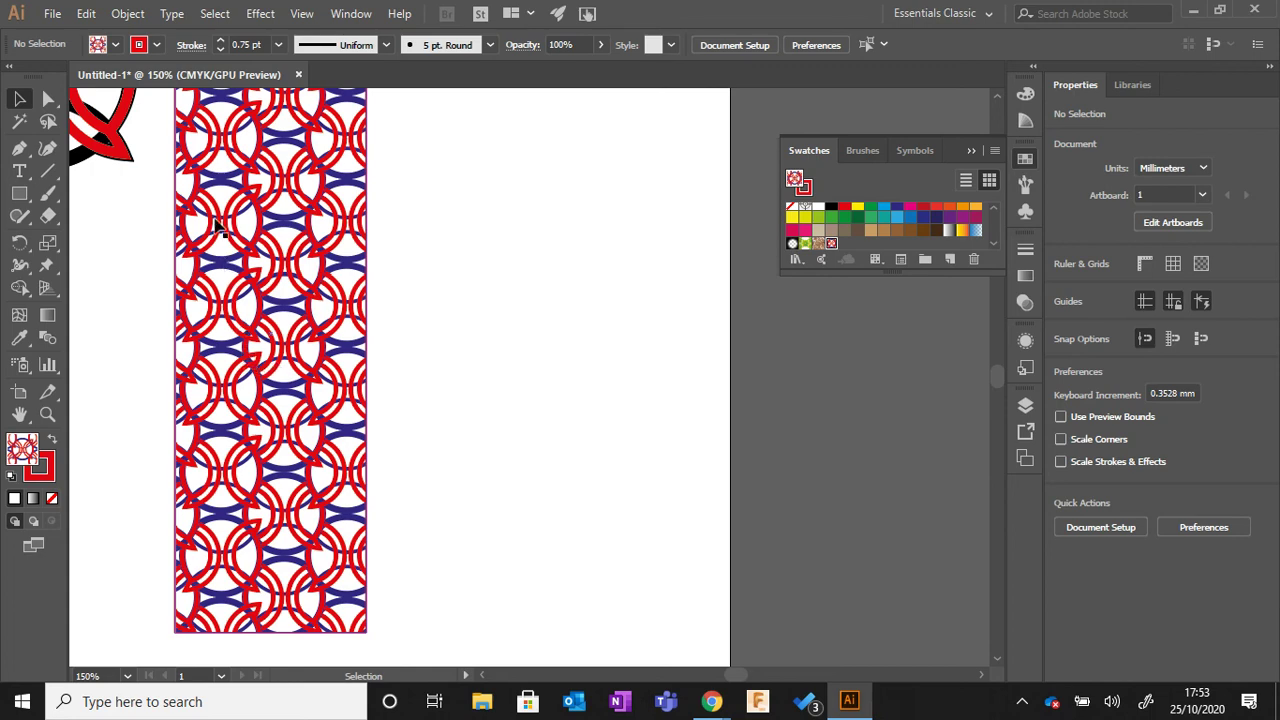
scroll(270, 318, "down", 1)
scroll(270, 318, "down", 1)
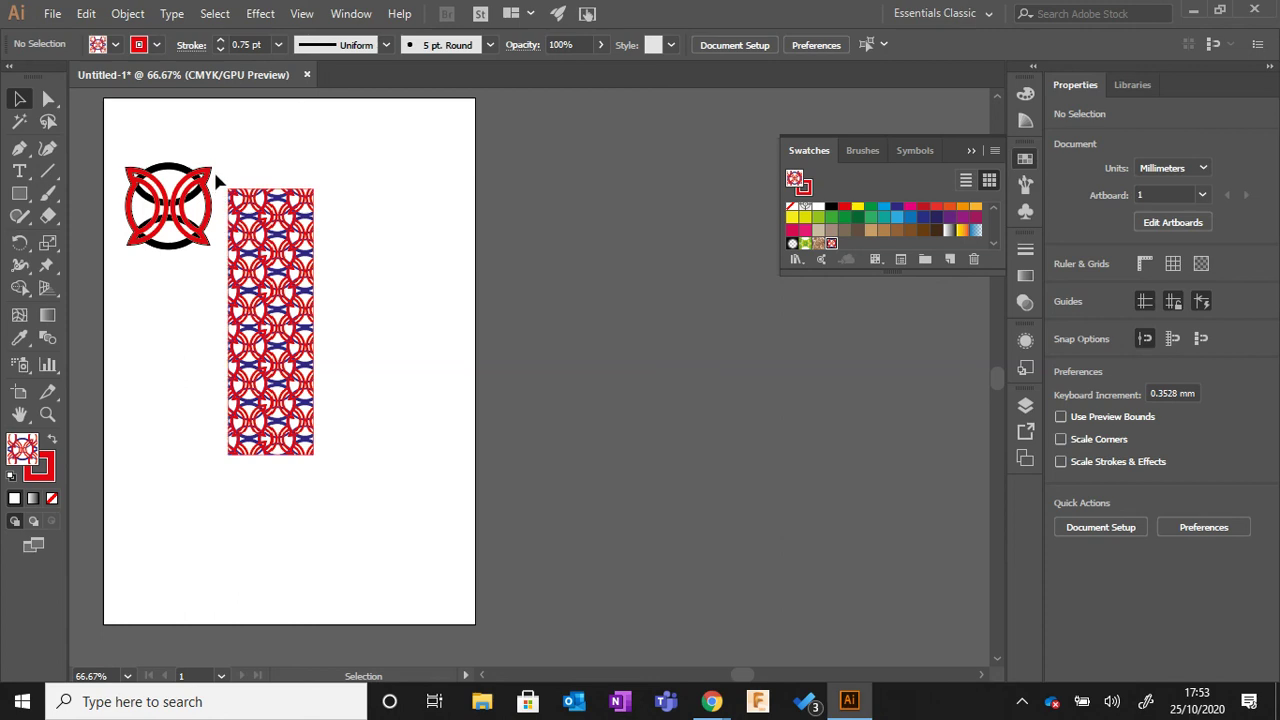
- Copy the patterned rectangle to the clipboard and deselect it
left_click_drag(214, 174, 342, 479)
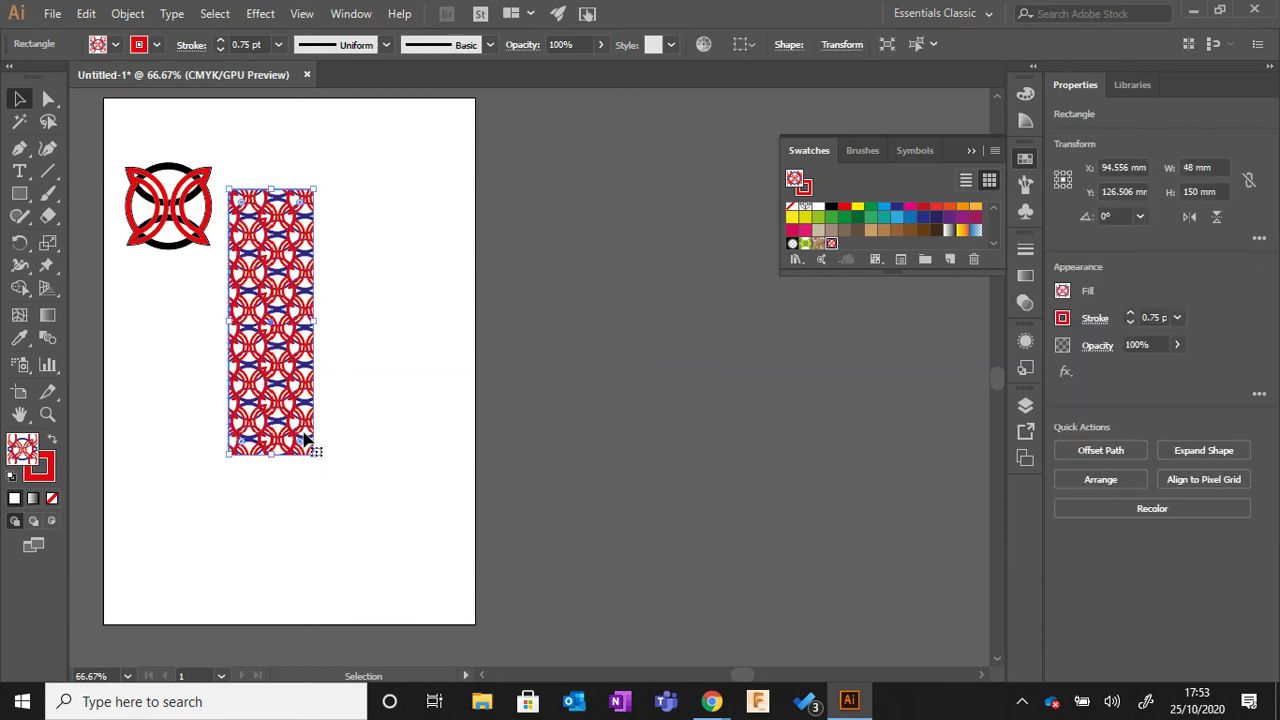
right_click(292, 398)
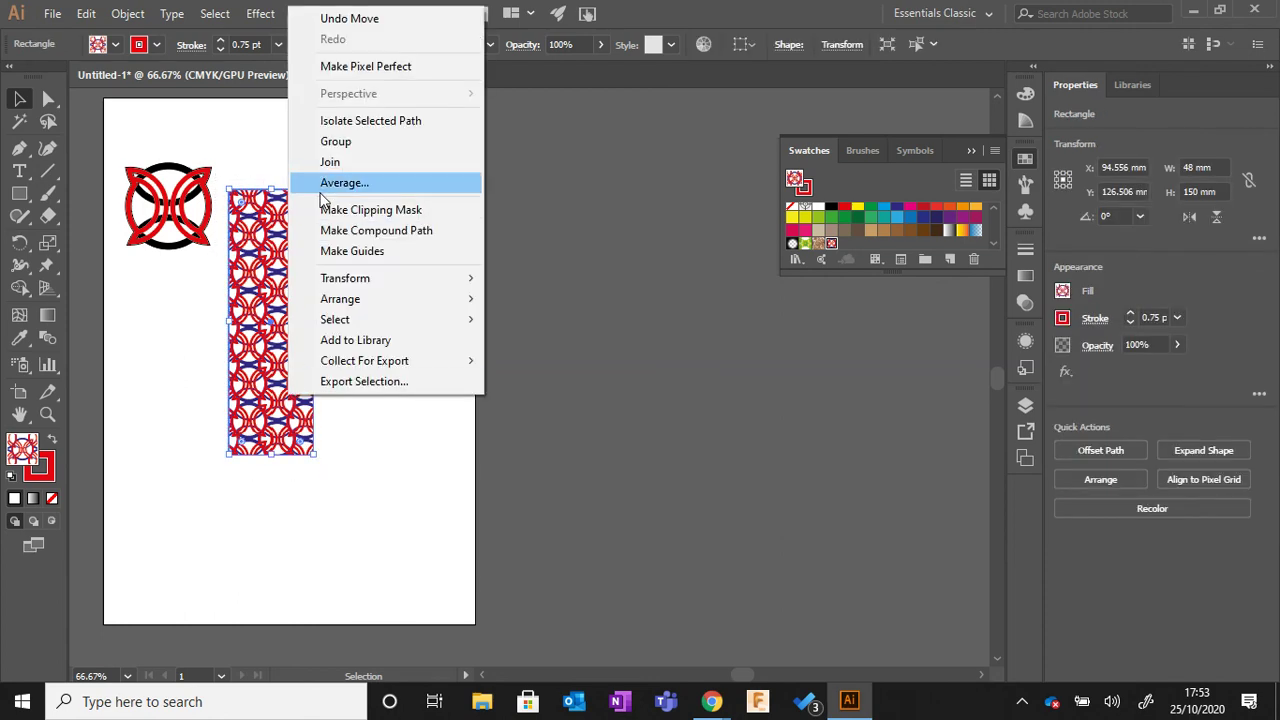
left_click(86, 13)
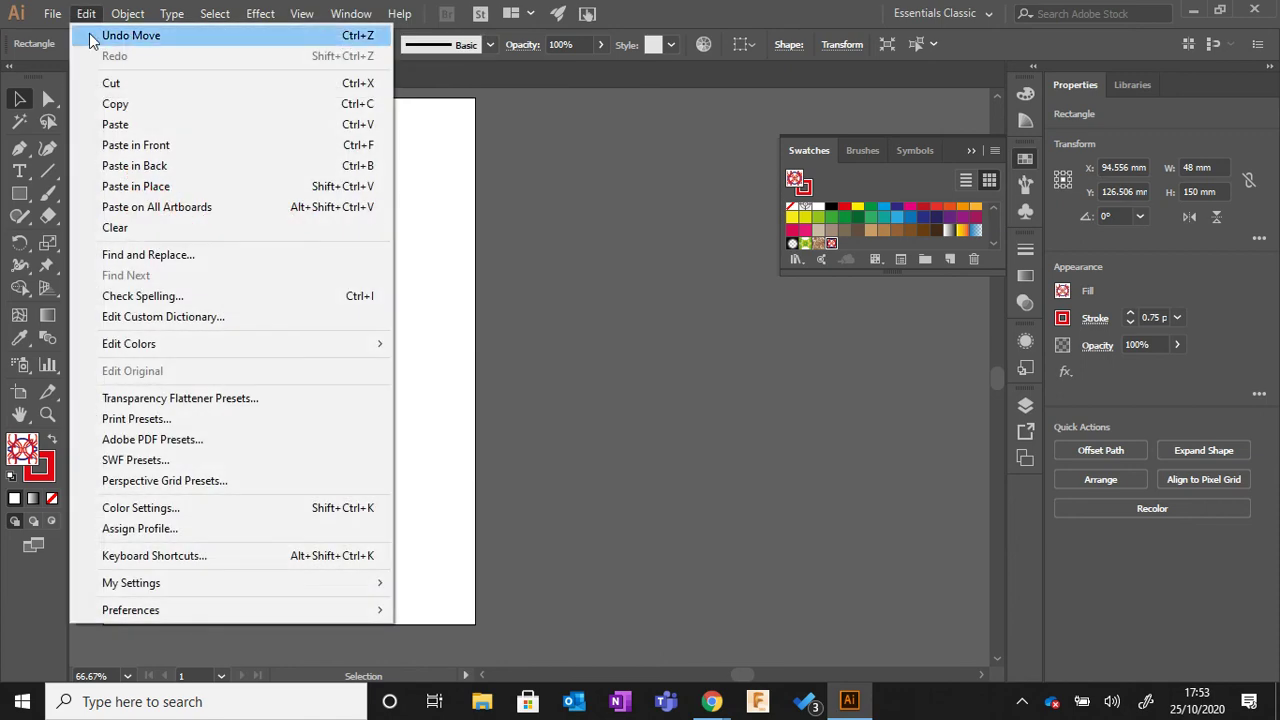
left_click(122, 106)
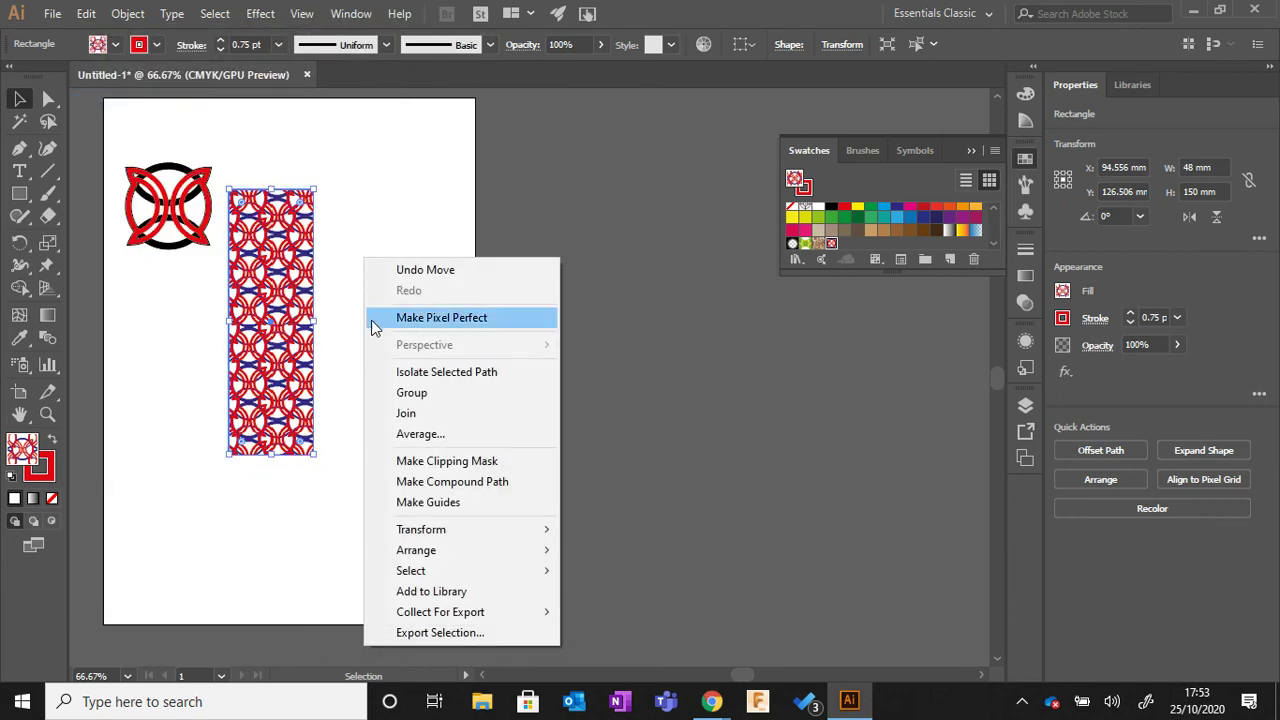
left_click(339, 169)
left_click(341, 176)
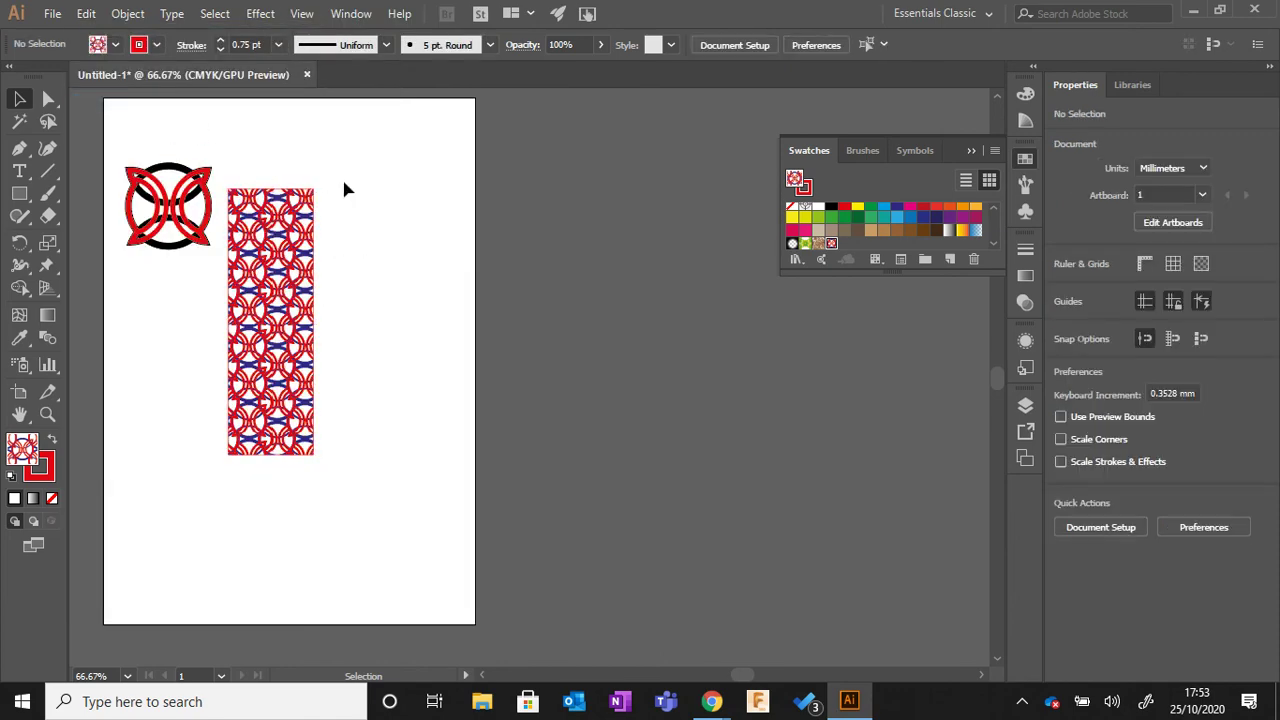
- Paste the copied rectangle and place it just to the right of the original, with their top edges level
left_click(86, 14)
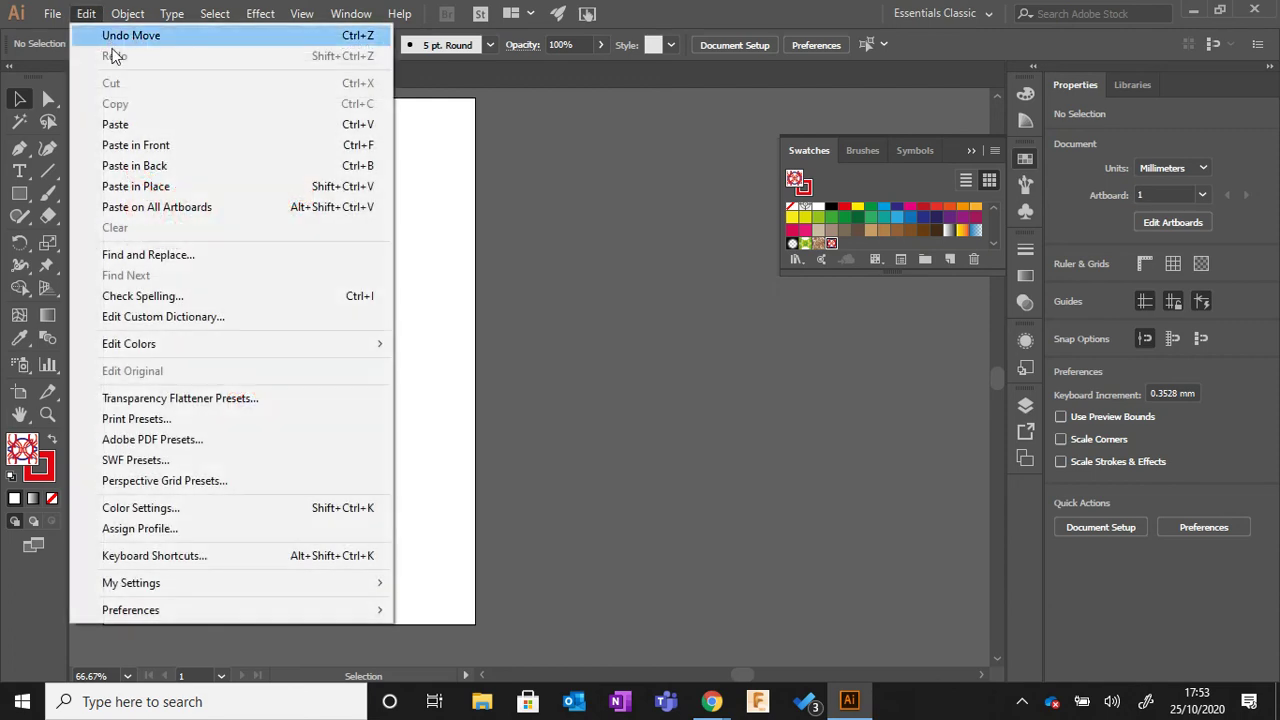
left_click(118, 124)
left_click_drag(503, 274, 355, 252)
left_click(433, 267)
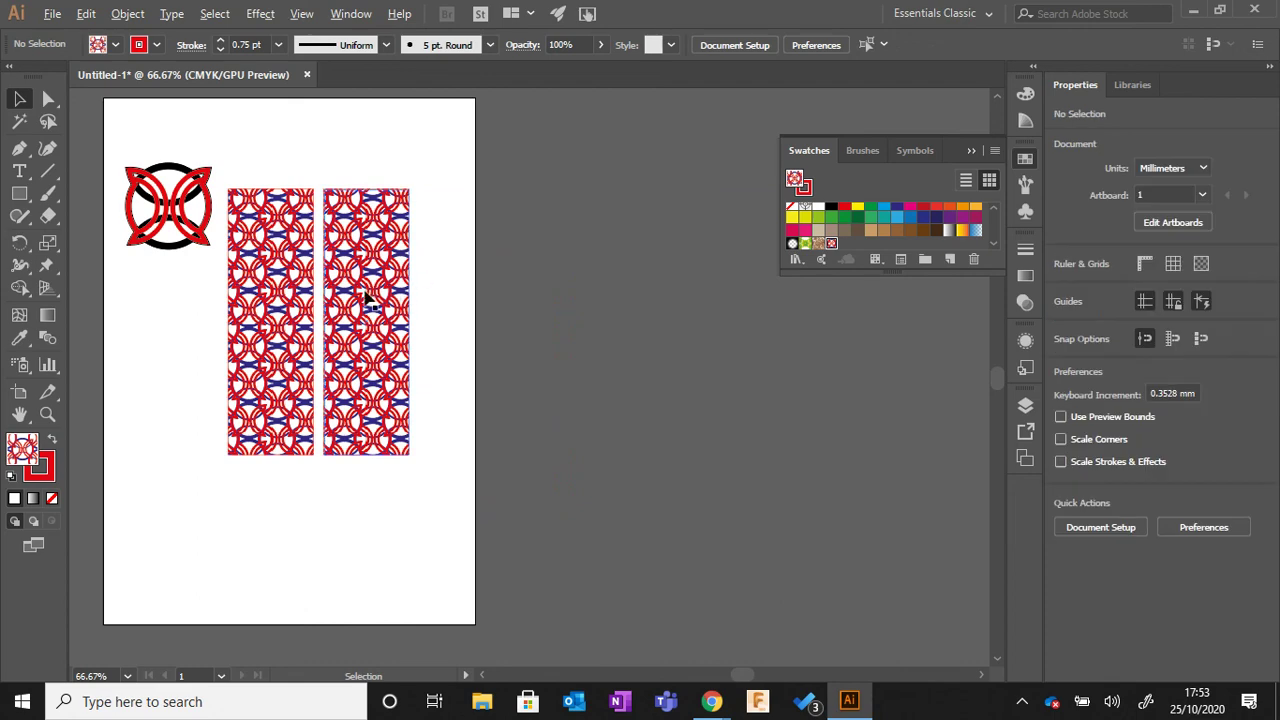
- Widen the gap between the two patterned rectangles by moving the duplicate right to about X 148.5 mm, keeping it level
scroll(366, 292, "up", 1)
scroll(372, 300, "down", 1)
scroll(349, 176, "up", 1)
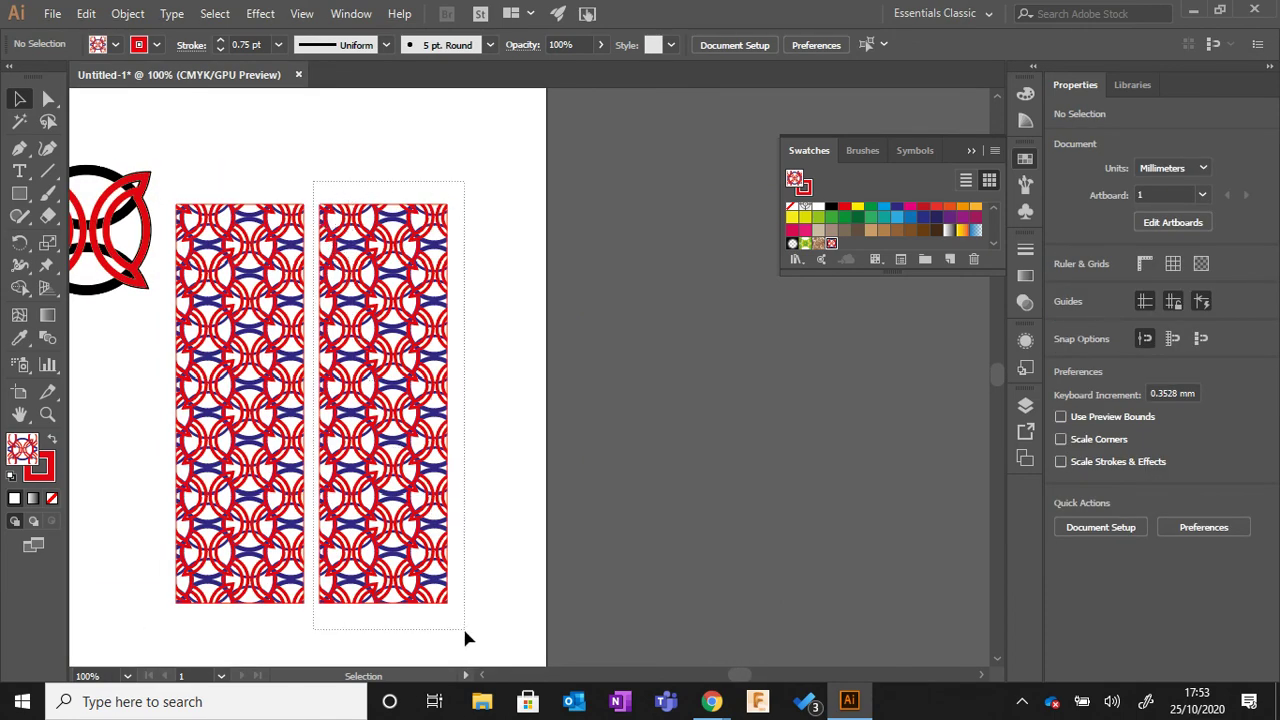
left_click_drag(416, 465, 445, 465)
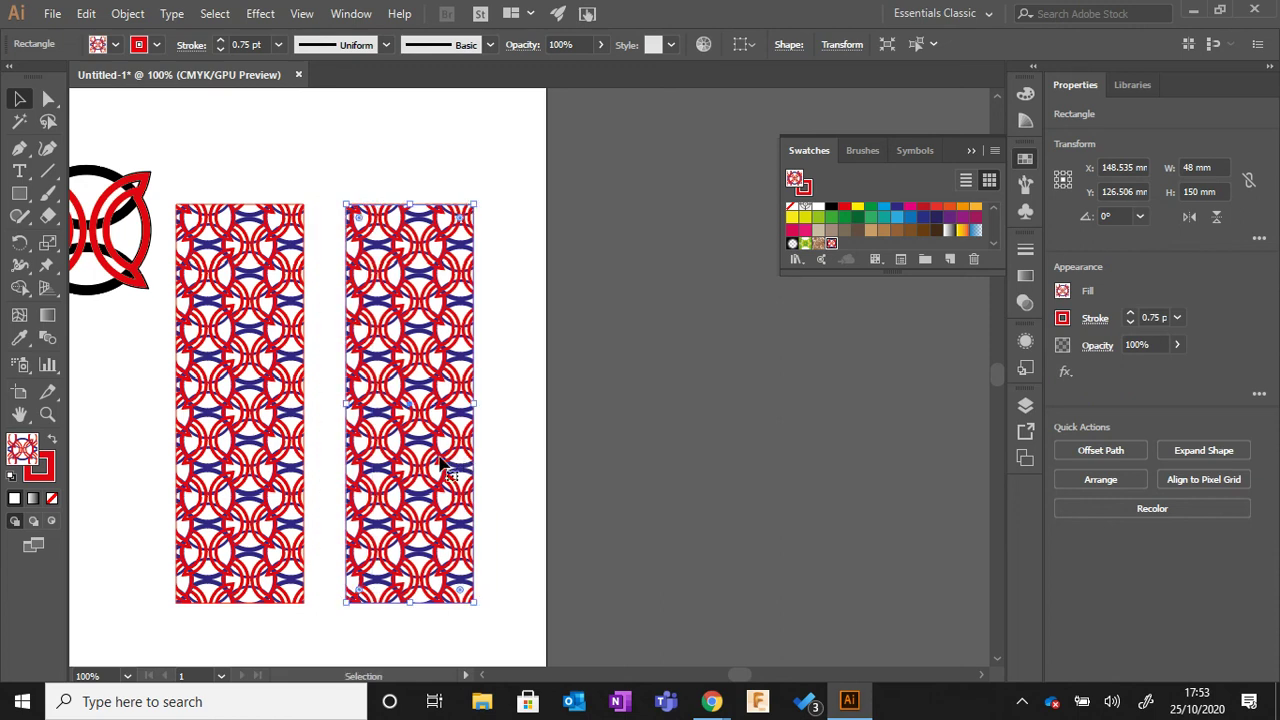
left_click(515, 422)
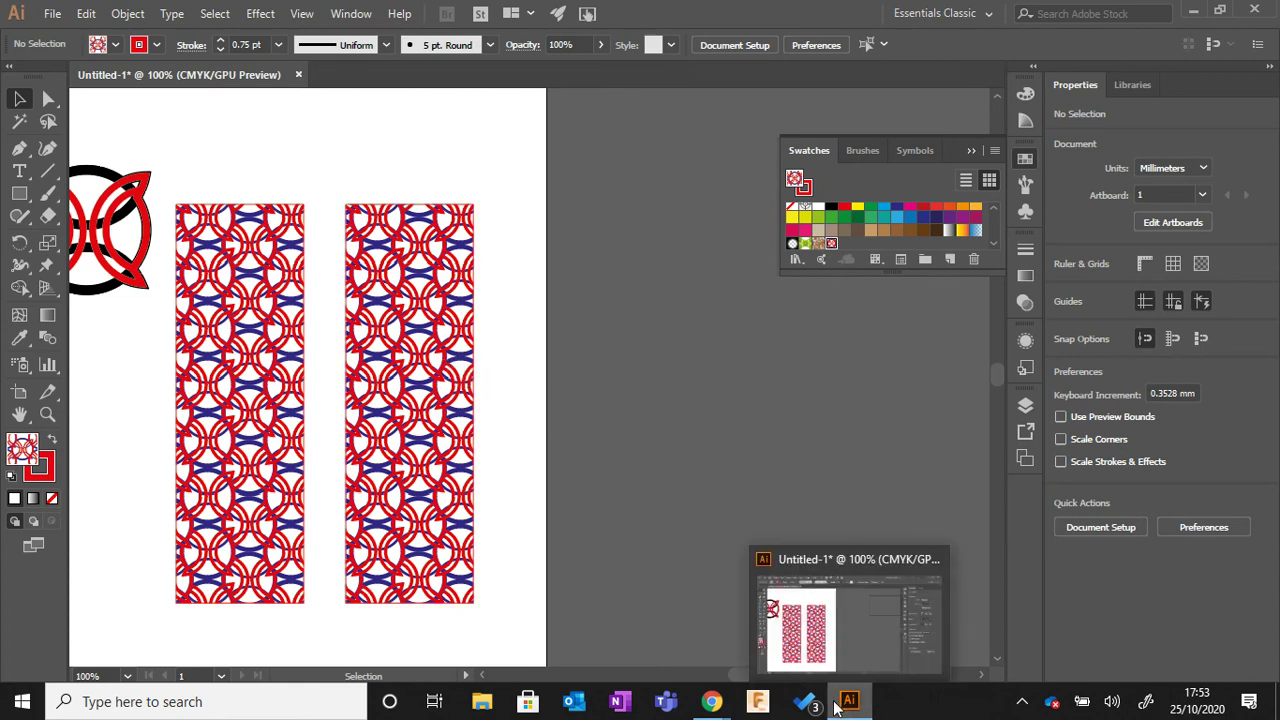
mouse_move(712, 704)
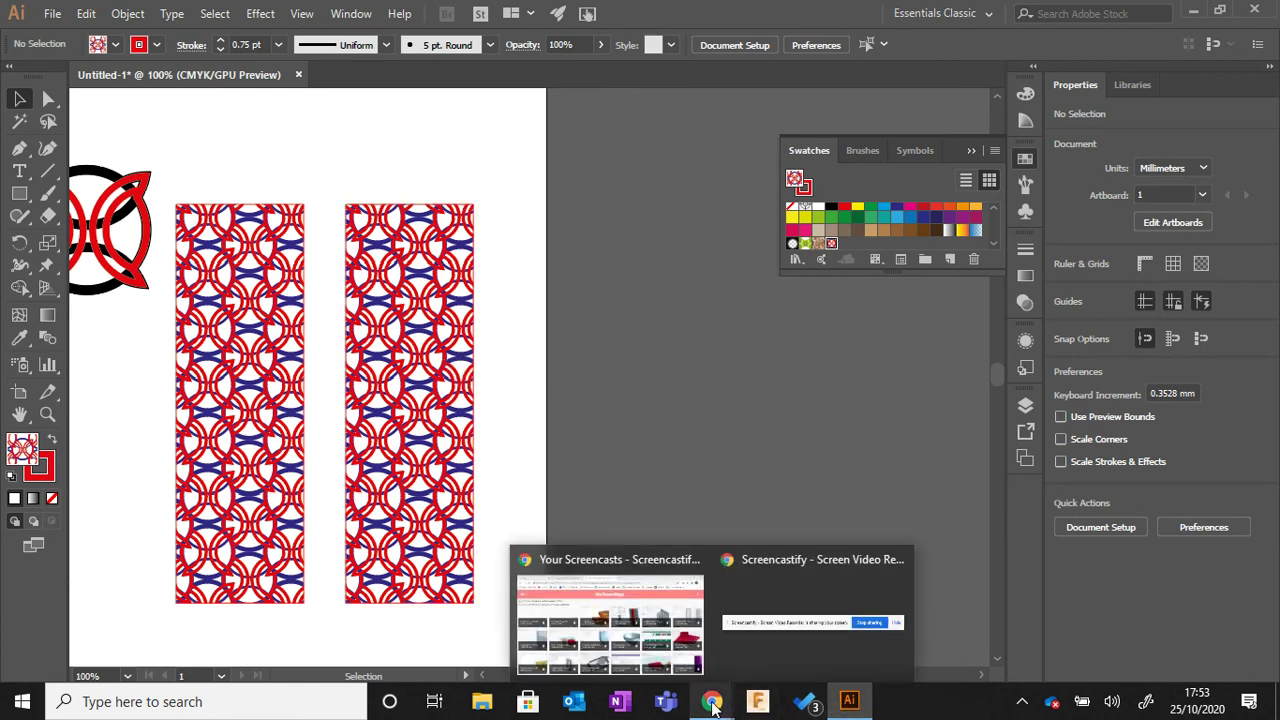
left_click(655, 645)
left_click(1139, 49)
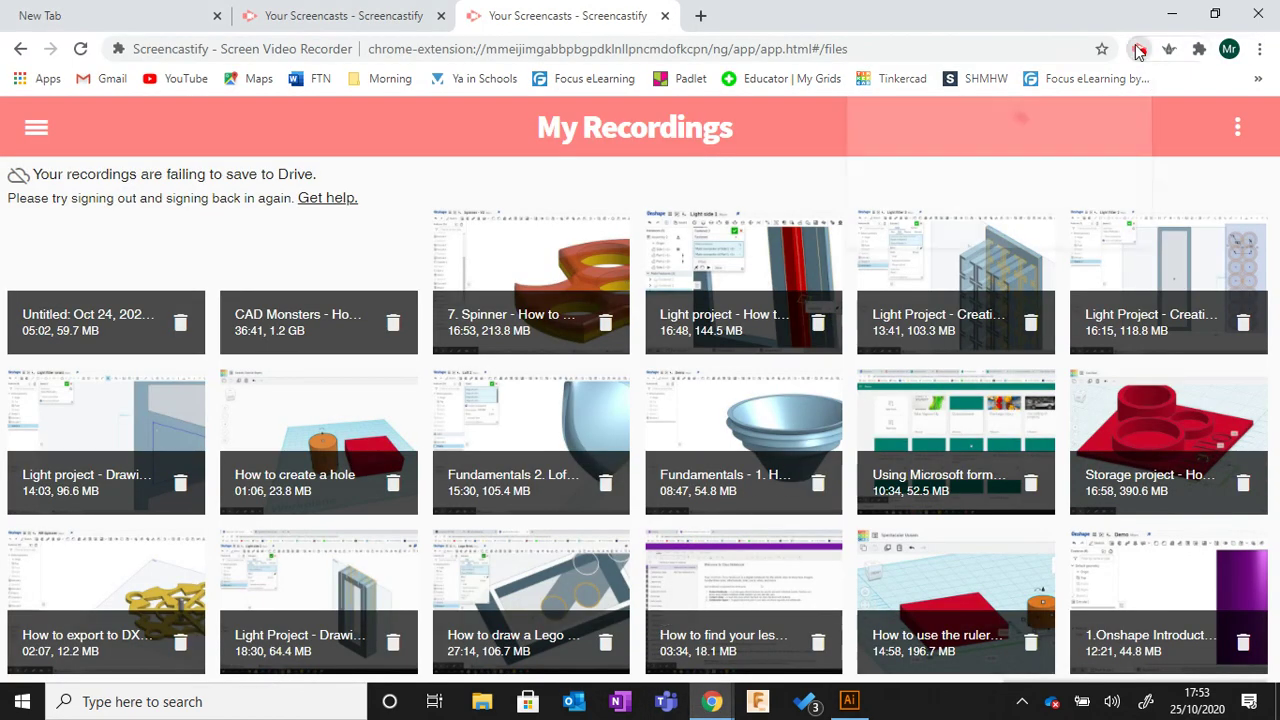